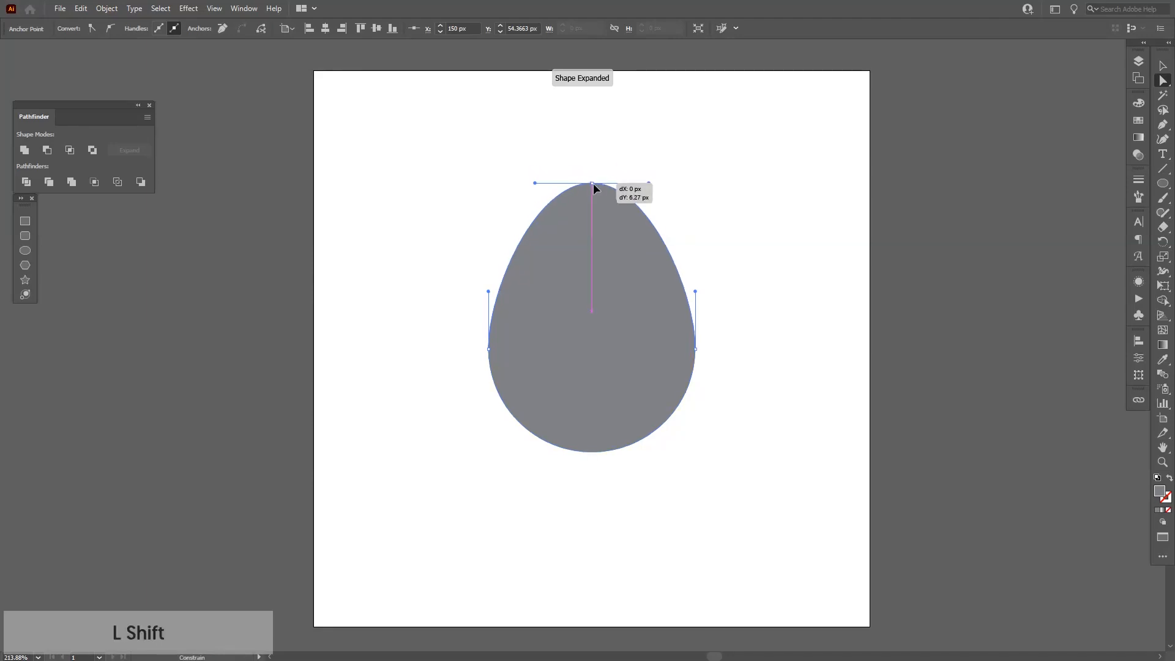
Delete the right anchor point of the egg shape so only its left half path remains.
click(726, 258)
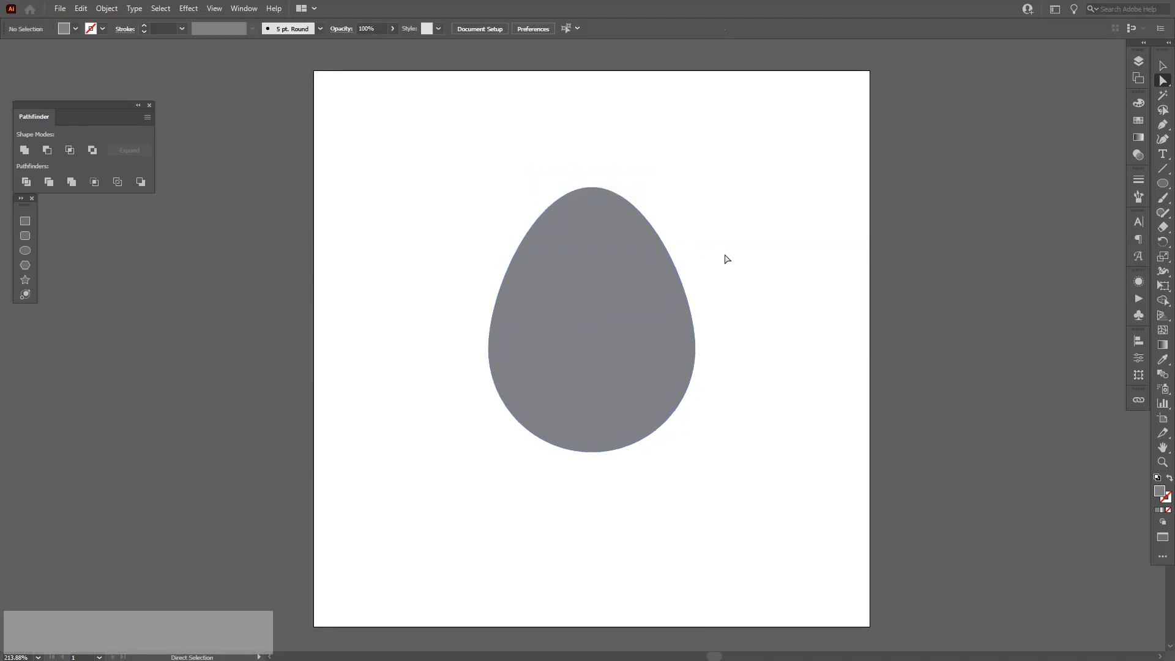
key(v)
key(space)
drag(726, 266, 726, 270)
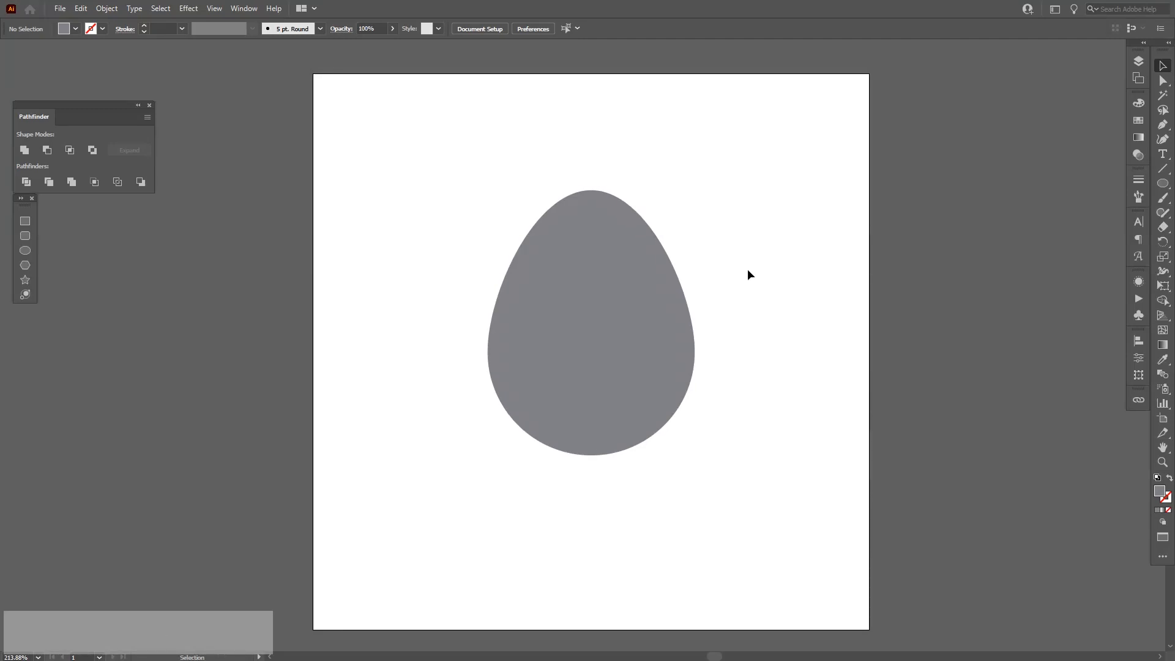
click(1162, 80)
drag(745, 262, 685, 424)
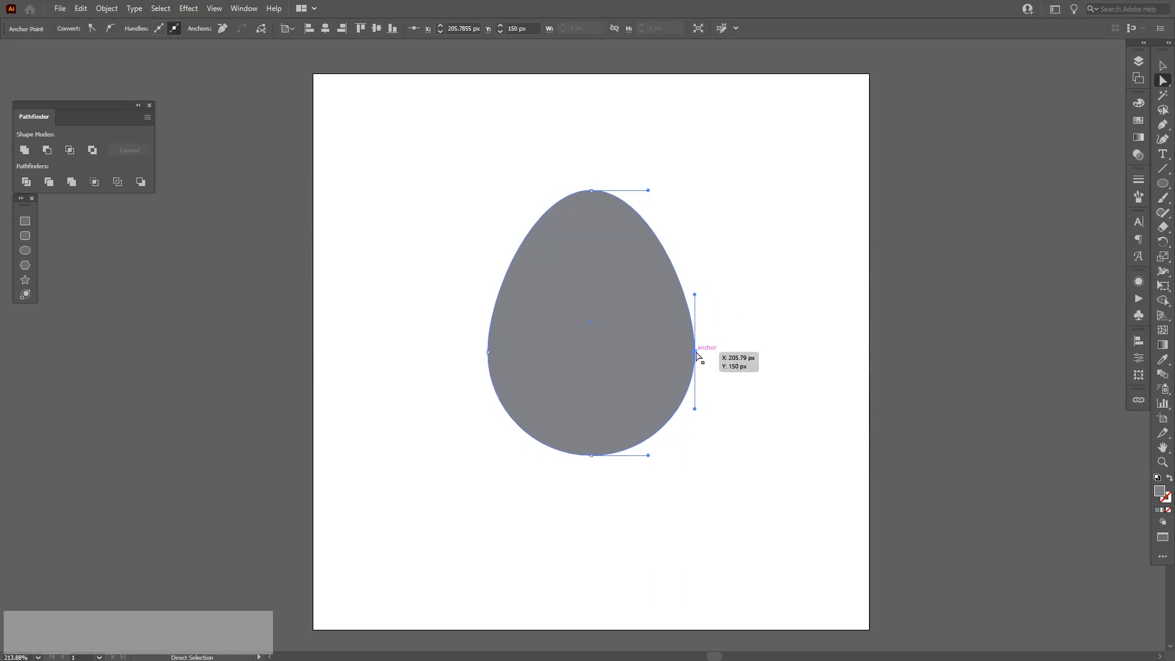
key(Delete)
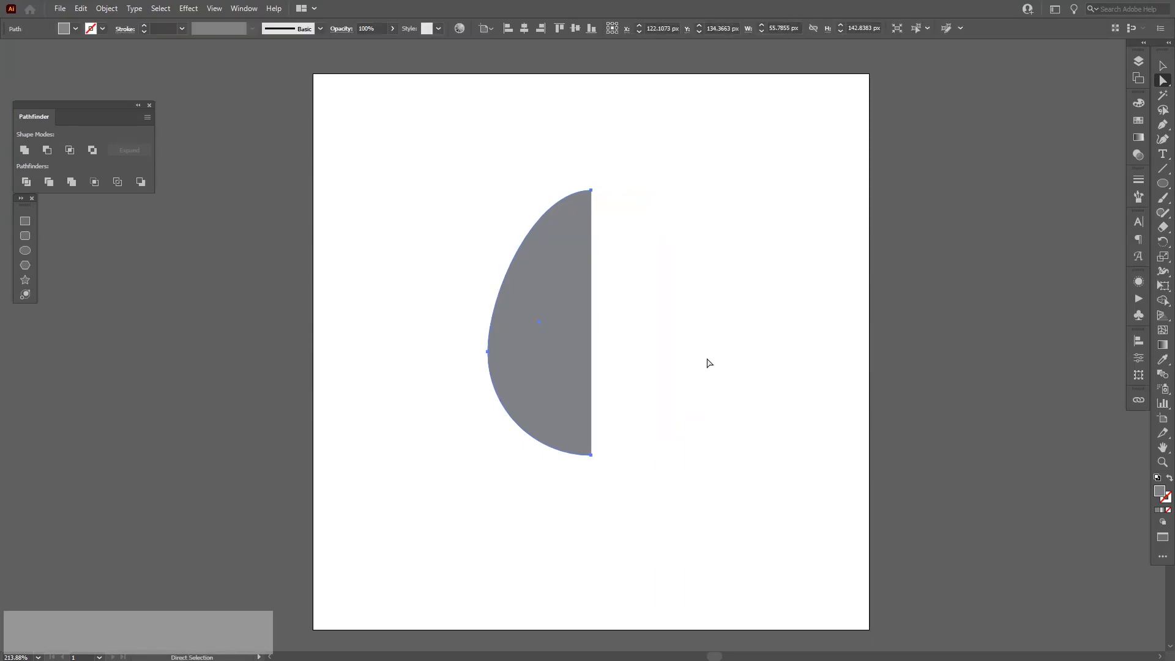
key(v)
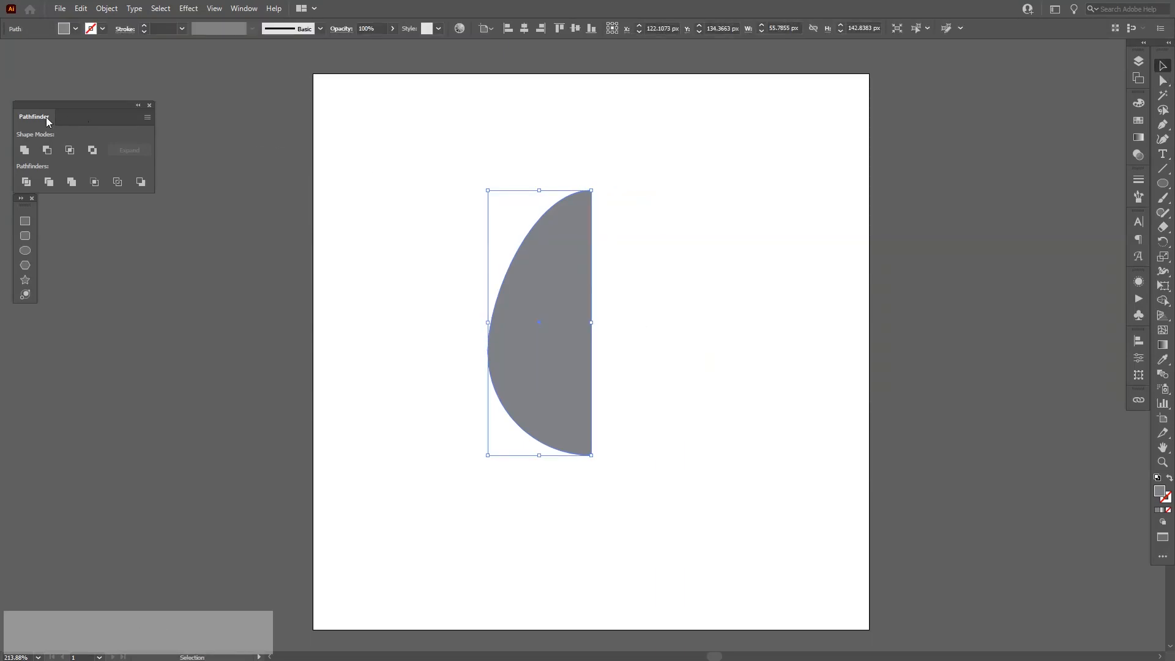
click(28, 149)
click(251, 13)
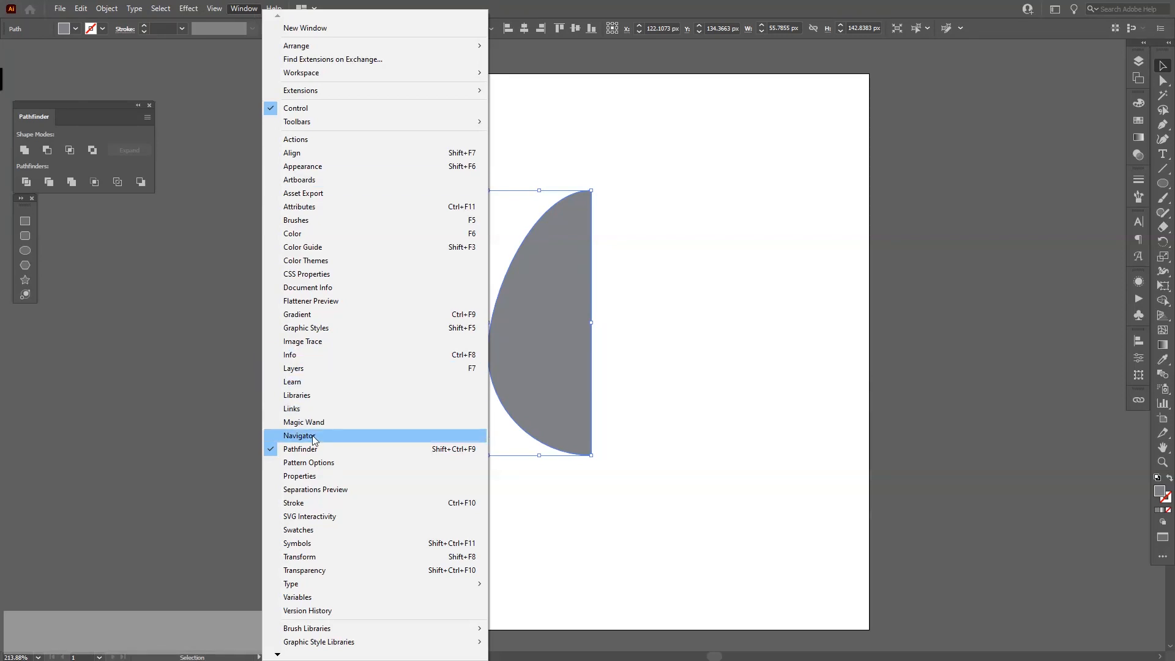
key(Escape)
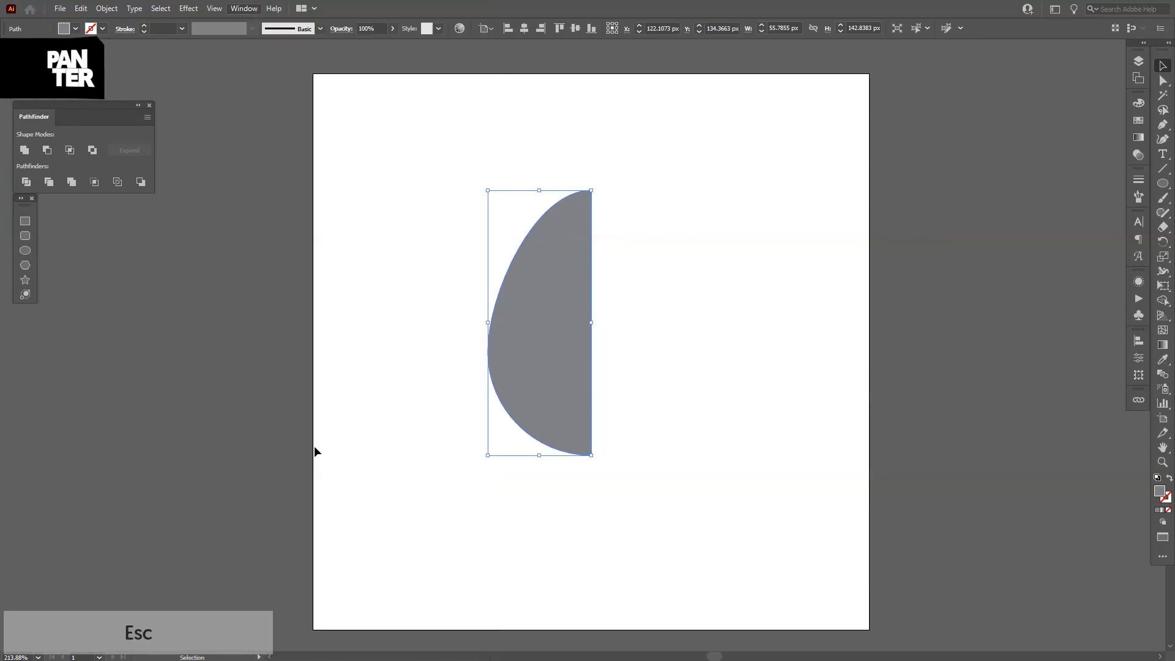
click(475, 446)
click(562, 366)
key(space)
drag(659, 415, 653, 375)
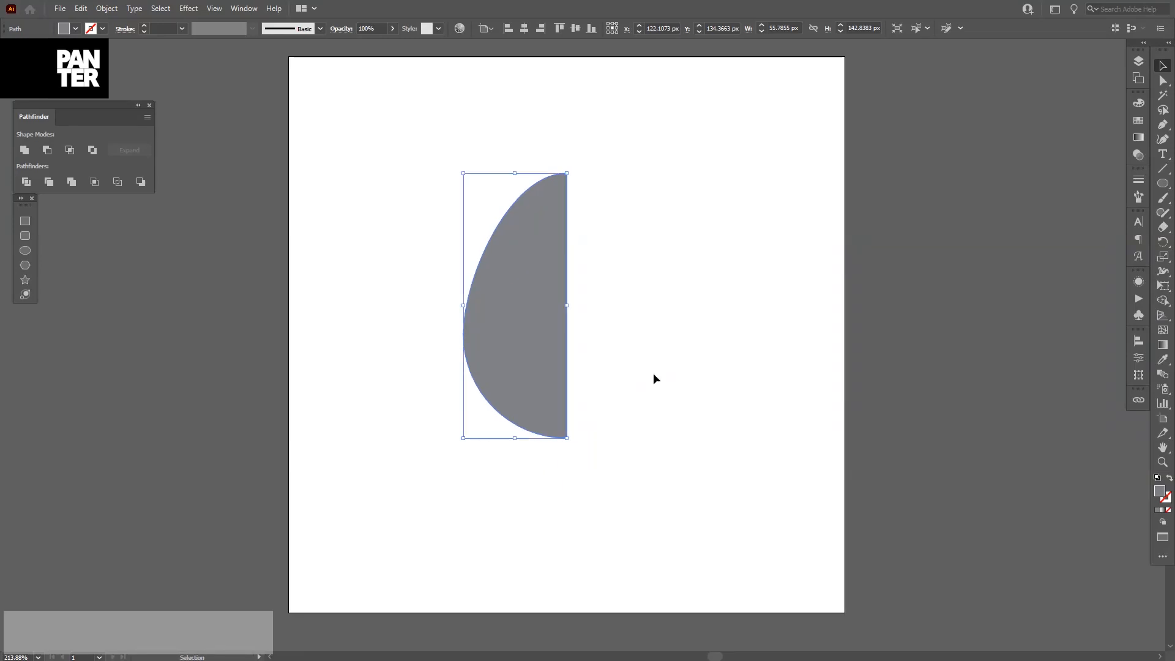
key(ctrl+z)
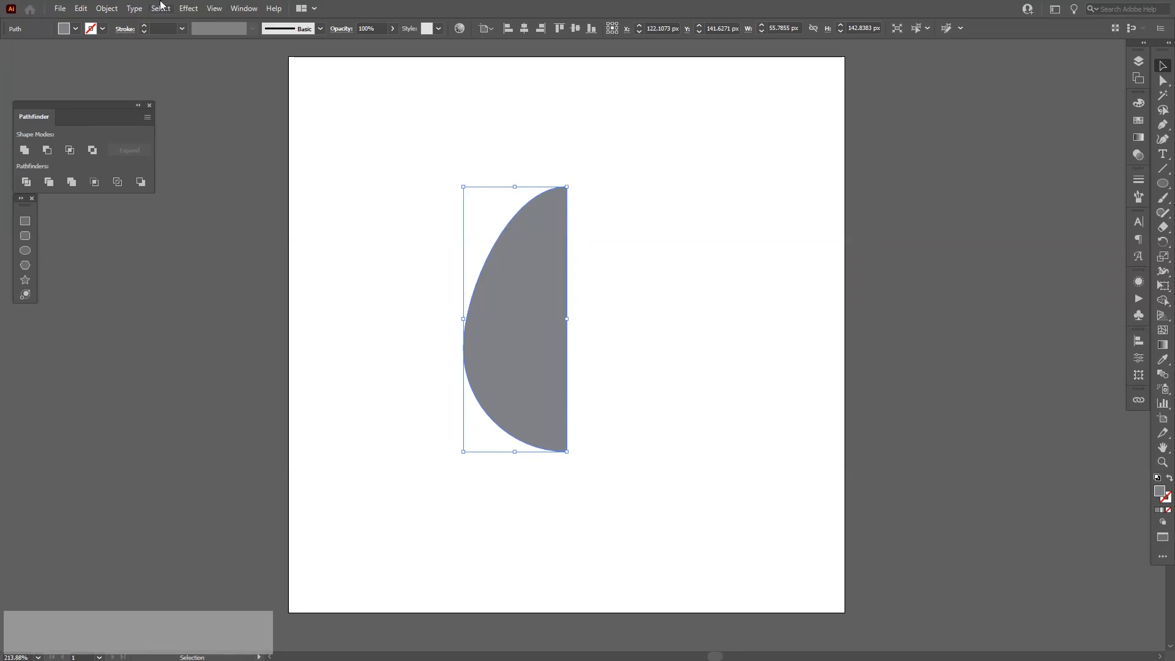
Apply a 3D Revolve effect to the half-egg with offset from Right Edge and Plastic Shading.
click(195, 11)
mouse_move(226, 83)
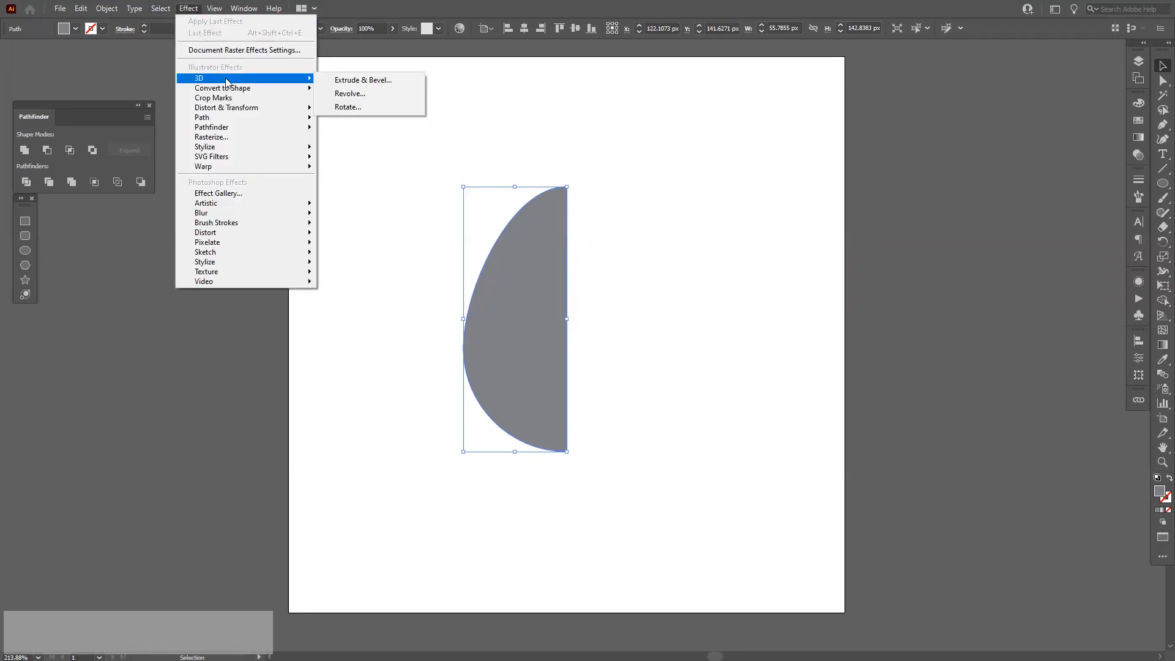
click(364, 94)
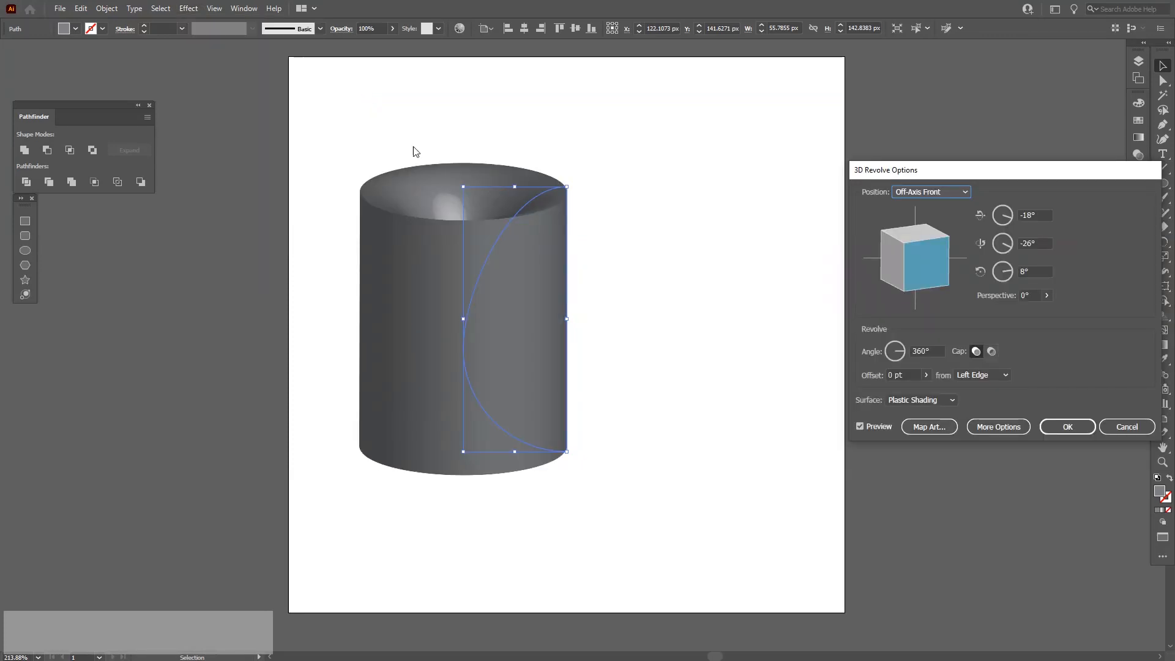
click(990, 375)
click(984, 401)
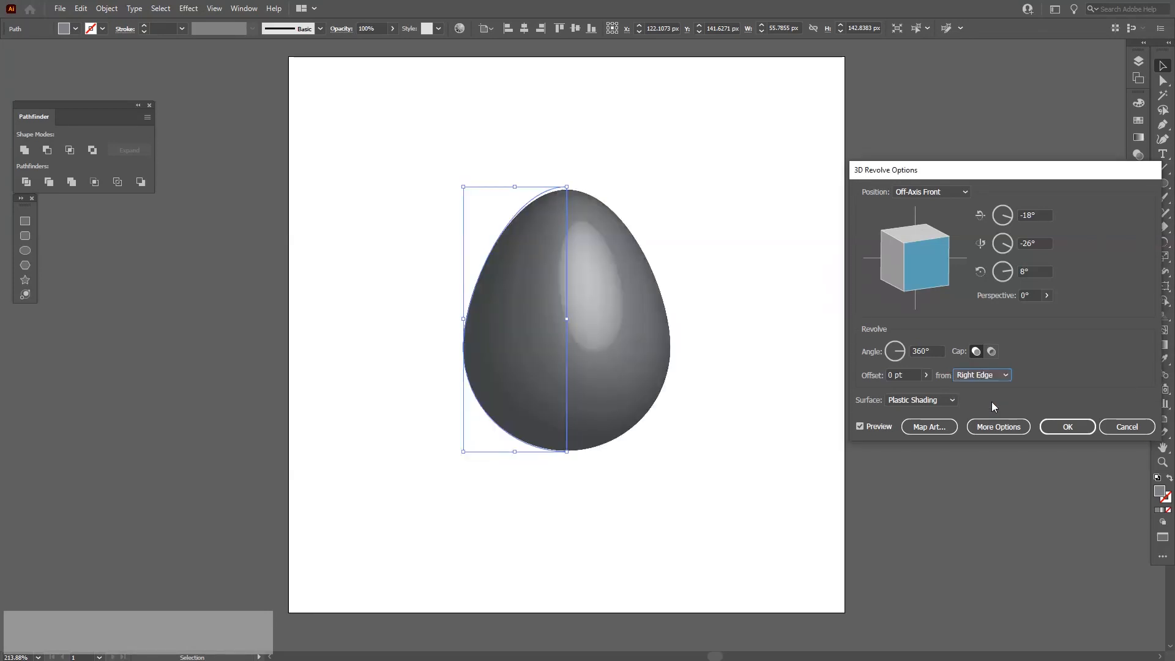
click(1061, 433)
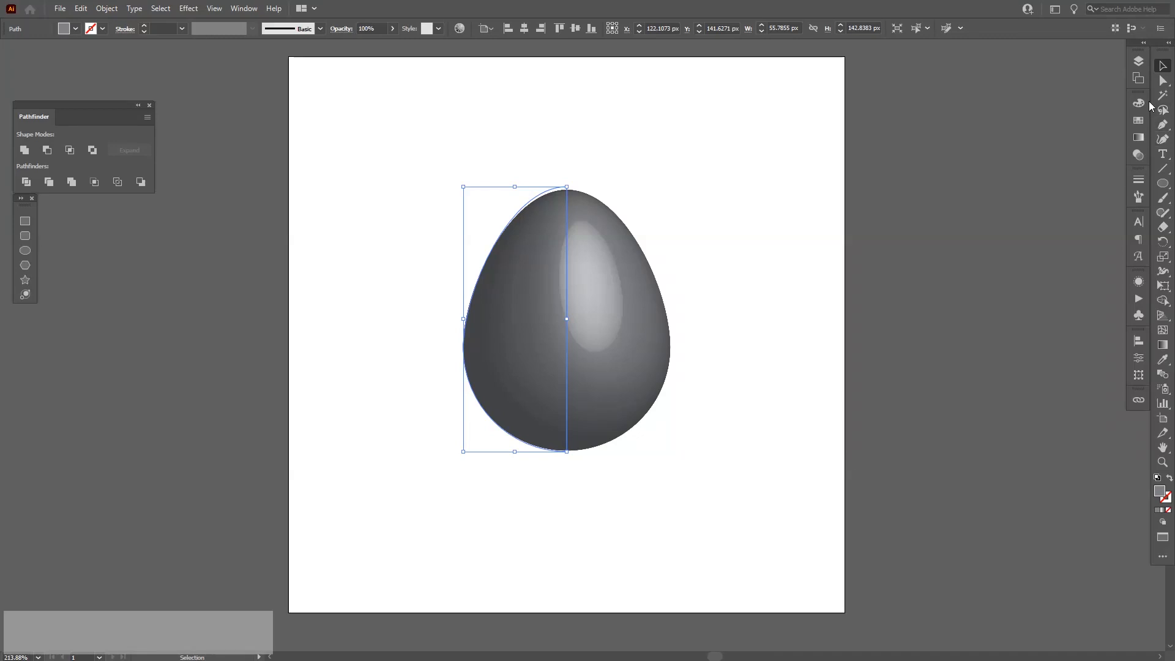
Add a second artboard from the Artboards panel.
click(1141, 82)
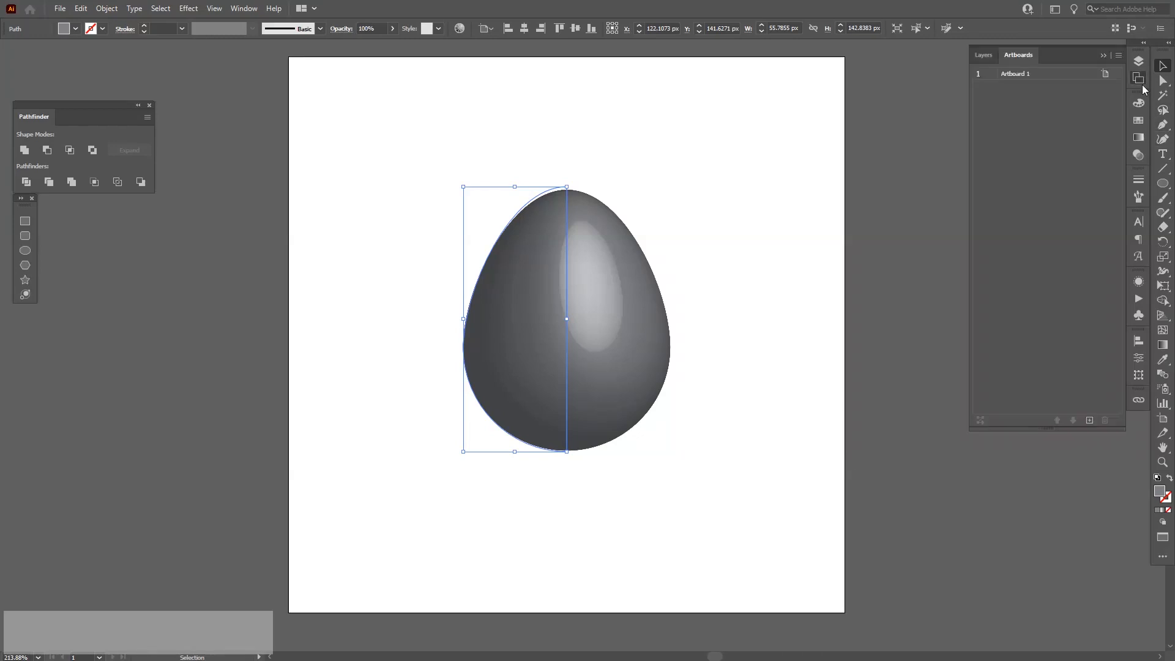
click(1088, 420)
drag(601, 260, 630, 293)
scroll(345, 109, up, 1)
drag(443, 155, 423, 184)
click(1102, 55)
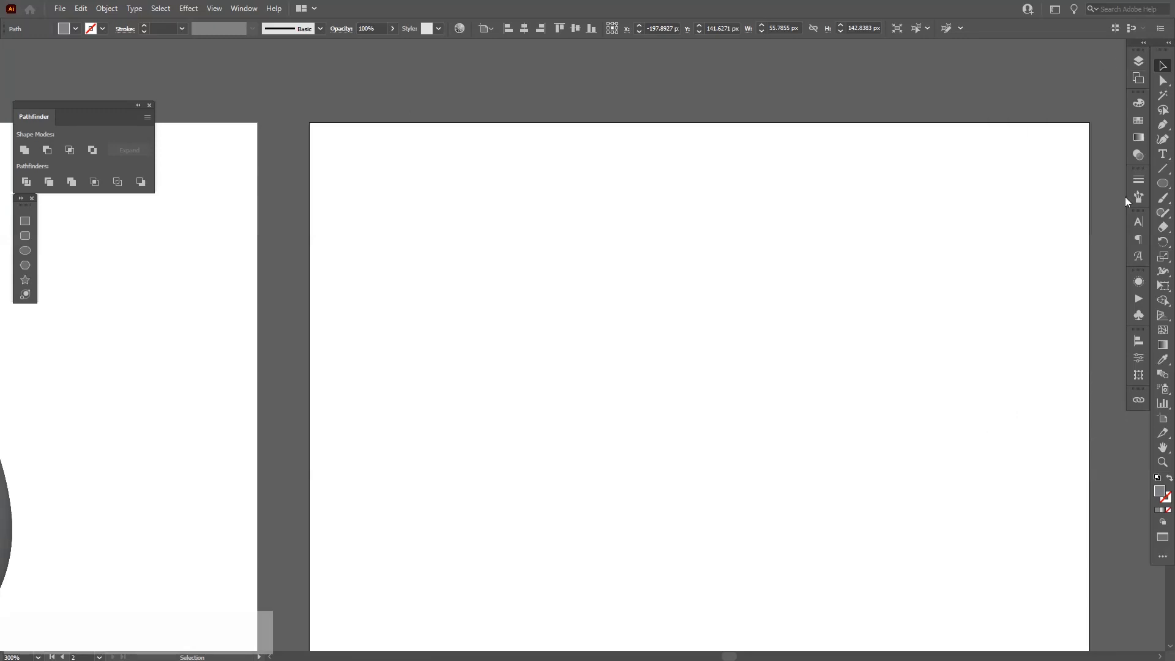
Set the fill colour to black.
click(1138, 120)
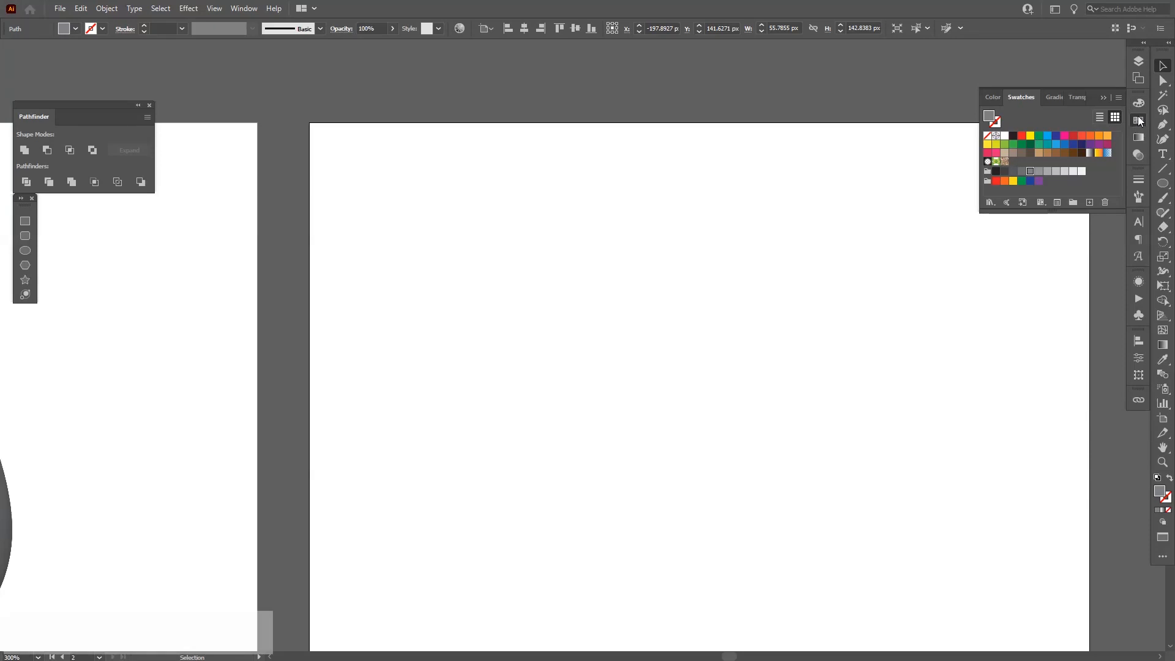
click(1138, 104)
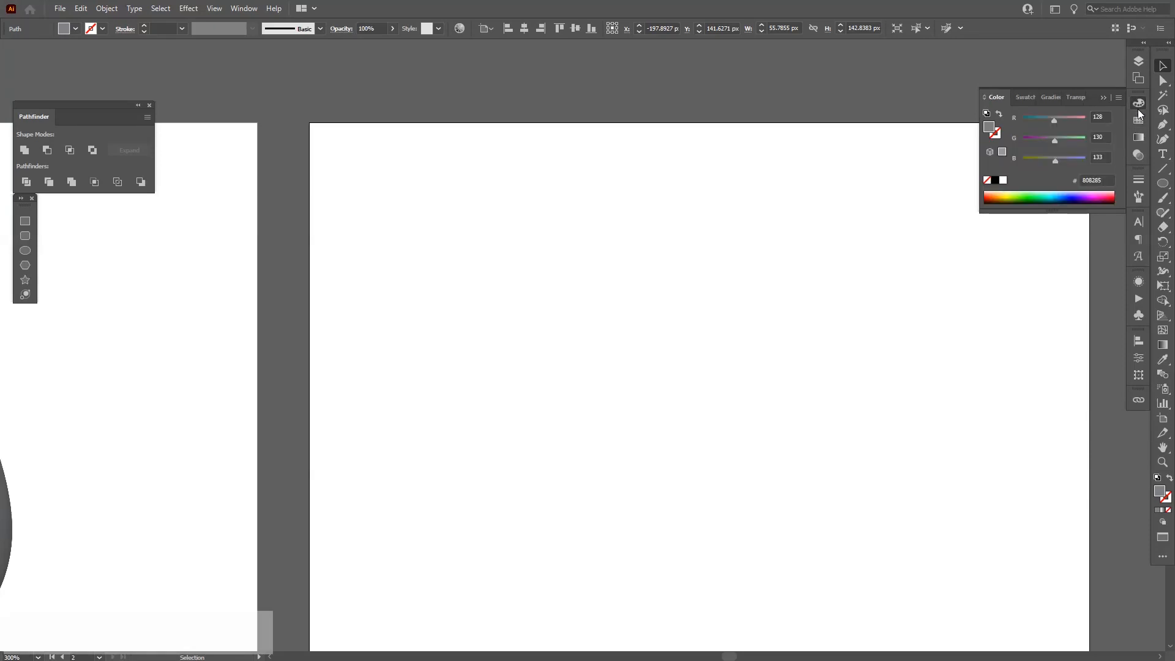
click(995, 180)
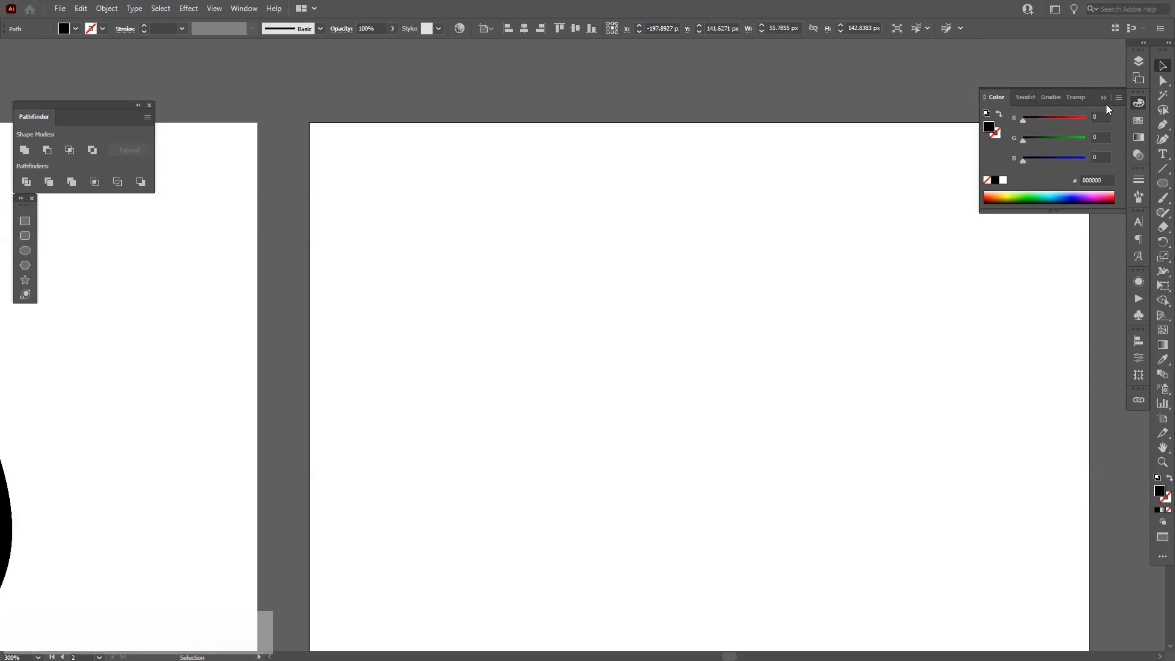
click(1105, 97)
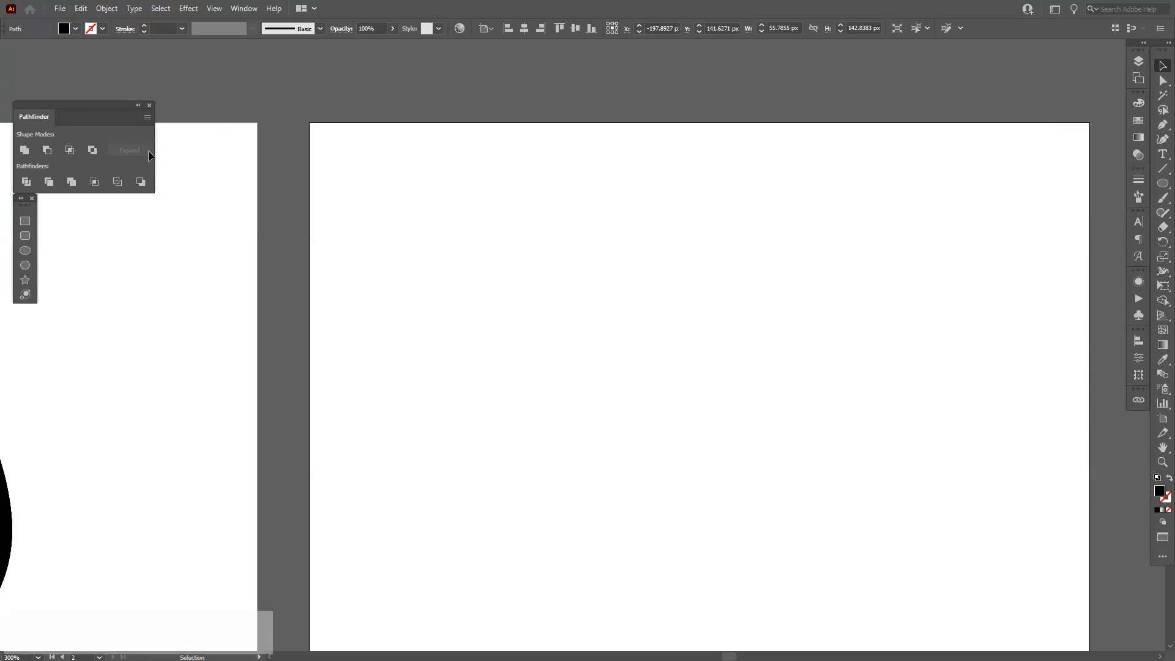
Draw a thin black rectangle about 124 px wide and 5 px tall near the top of the new artboard.
click(1163, 183)
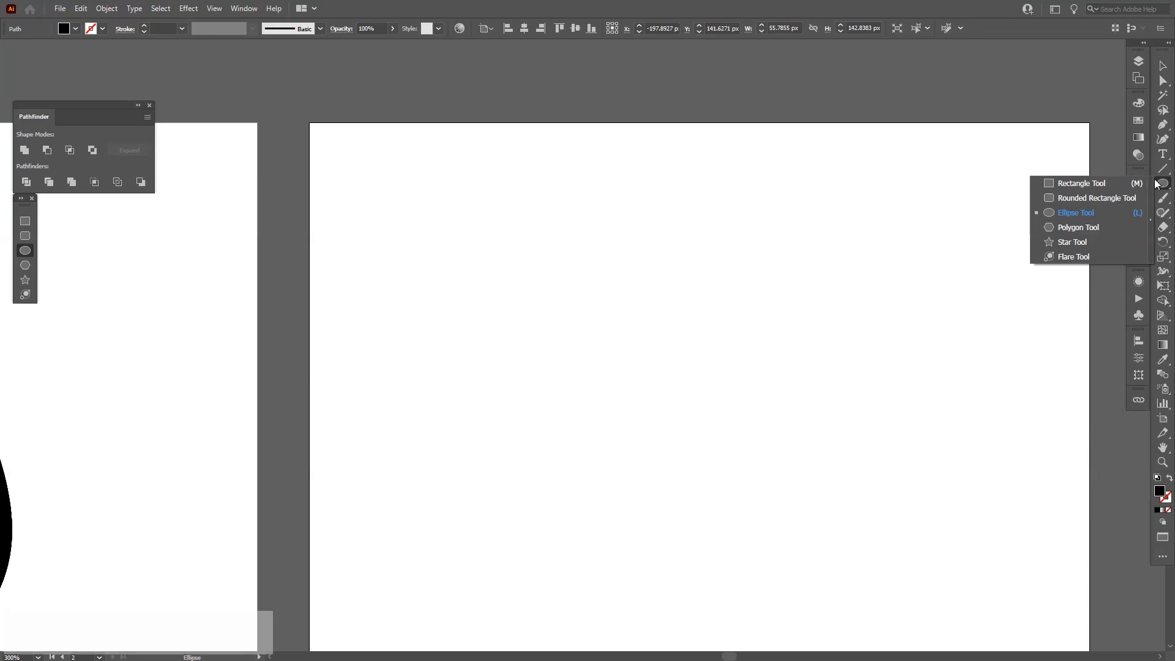
click(1081, 184)
drag(347, 156, 668, 169)
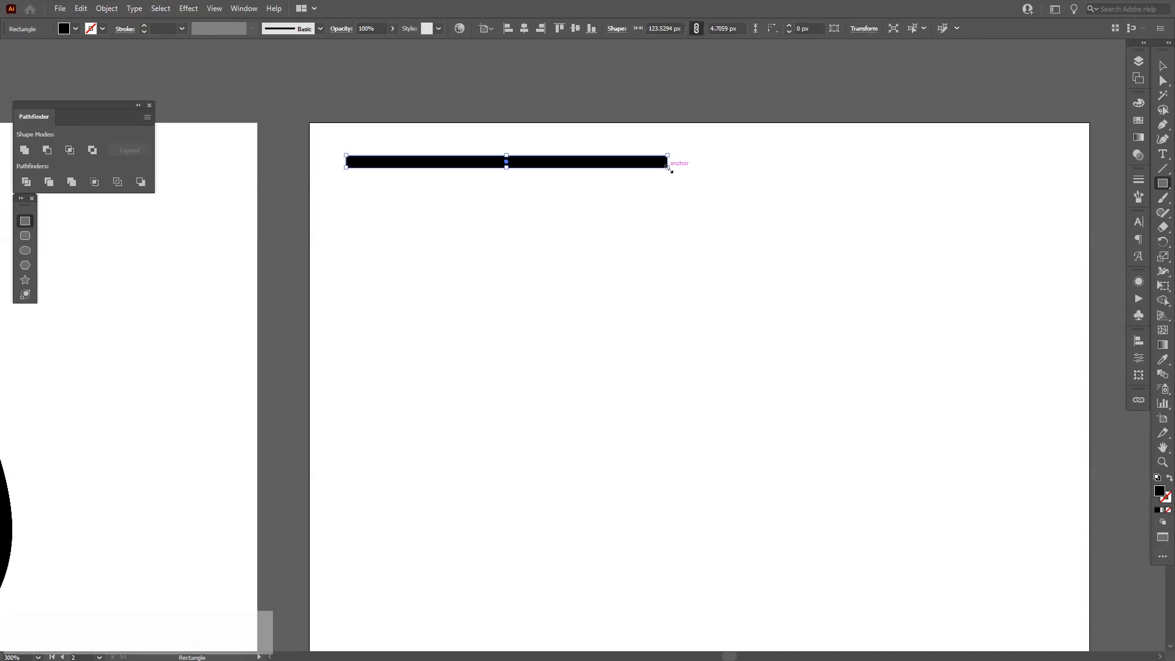
Apply Unite to the rectangle to turn it into a plain path.
key(v)
alt+scroll(351, 117, up, 1)
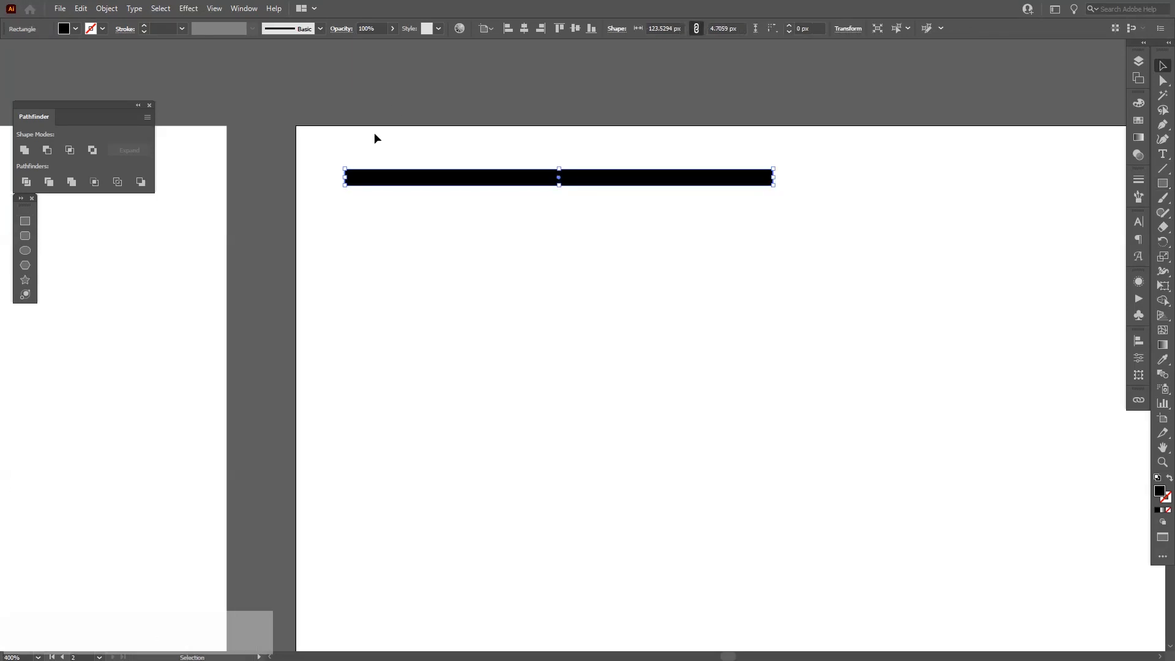
click(24, 150)
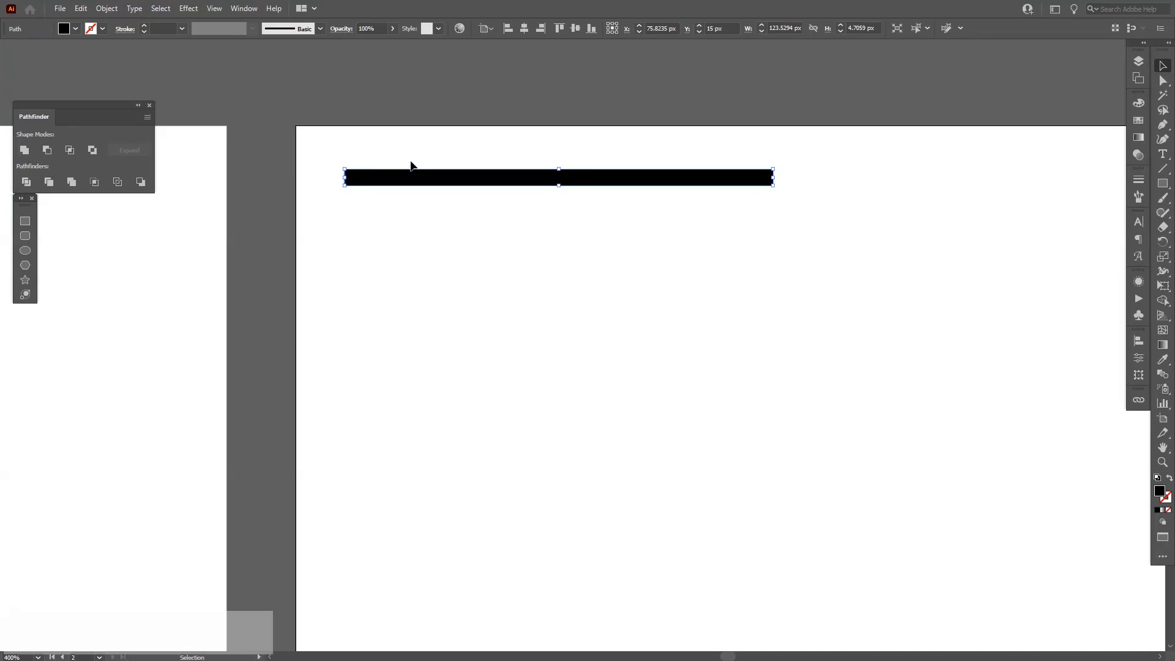
Duplicate the bar directly beneath itself and fill the copy with white.
drag(407, 140, 456, 214)
alt+drag(429, 177, 427, 193)
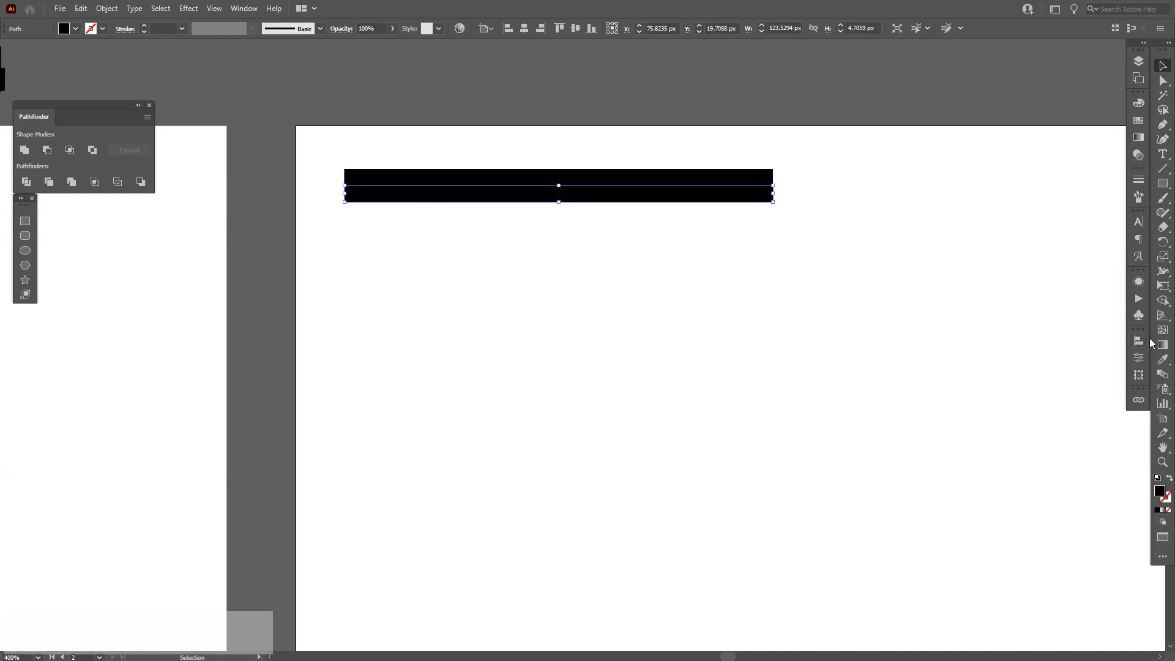
click(1138, 120)
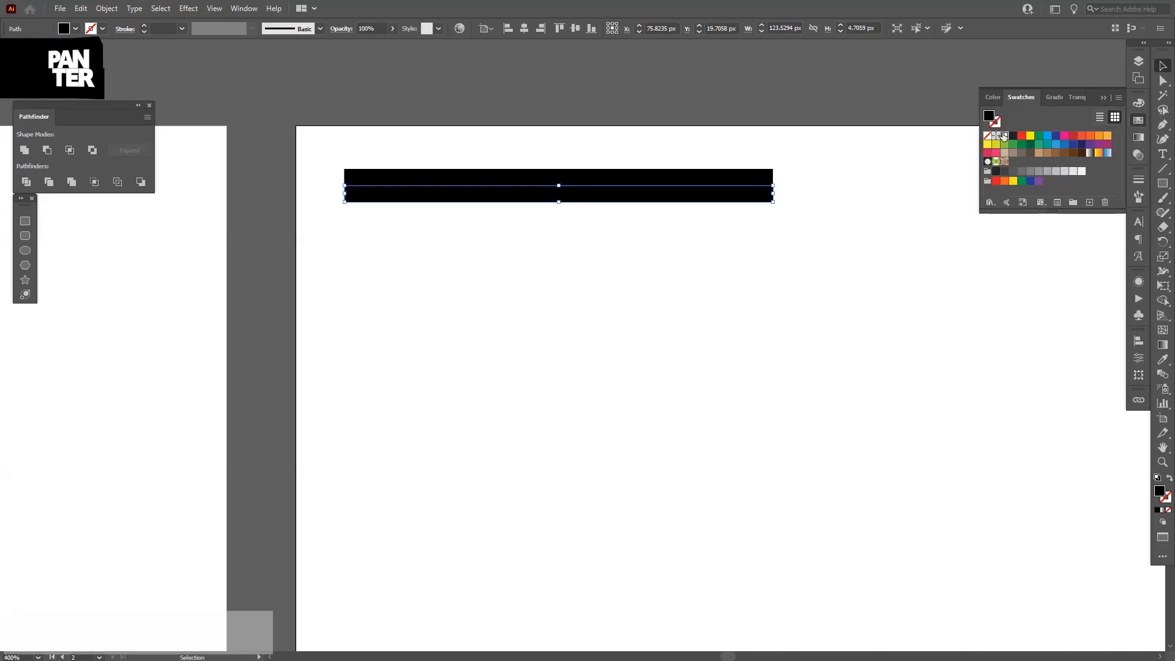
click(1004, 136)
Try to copy the black-and-white bar pair downward and repeat the copy.
drag(755, 98, 598, 266)
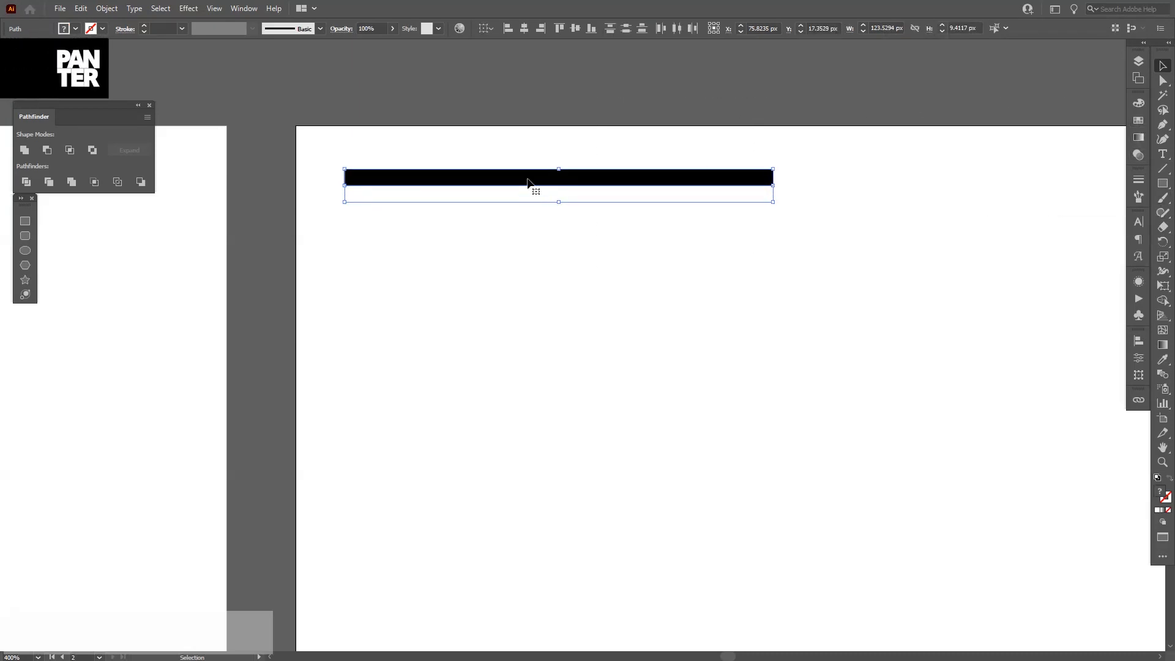
alt+drag(531, 182, 526, 213)
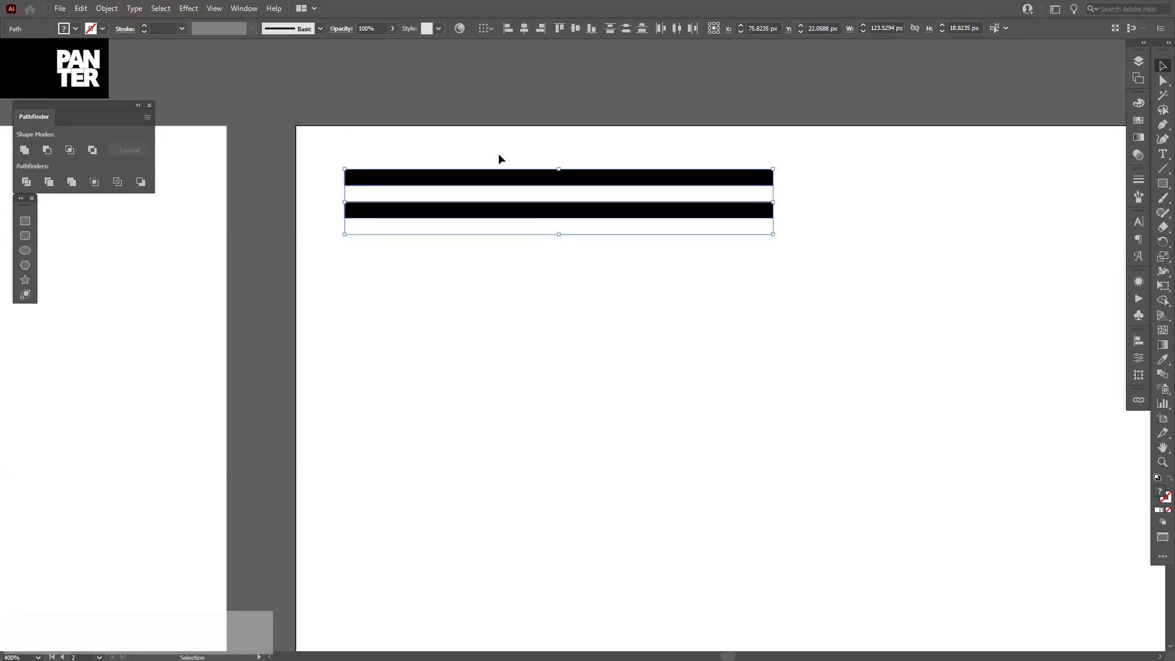
alt+scroll(317, 183, up, 5)
alt+scroll(533, 259, down, 5)
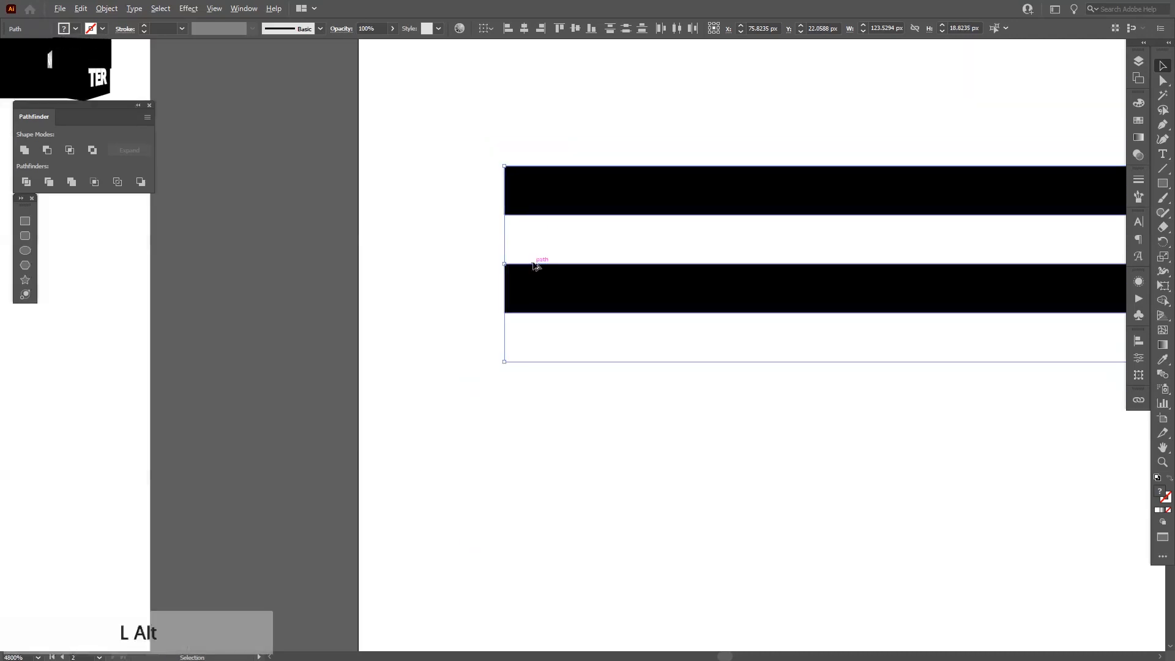
drag(474, 255, 480, 221)
alt+scroll(483, 226, down, 1)
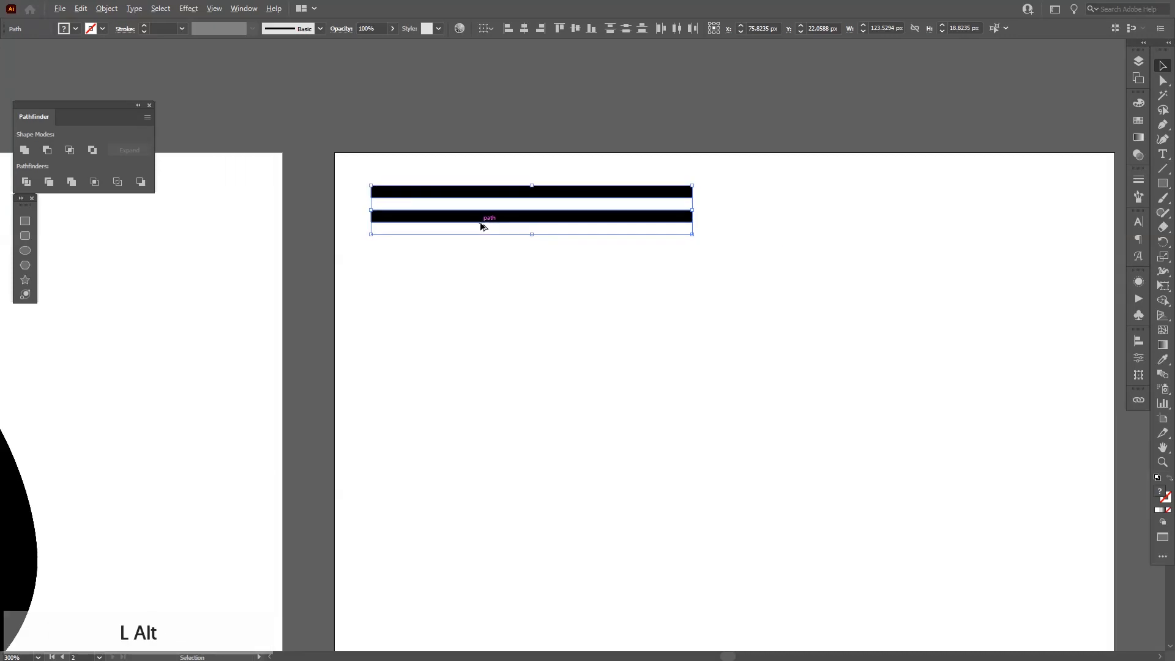
key(ctrl+z)
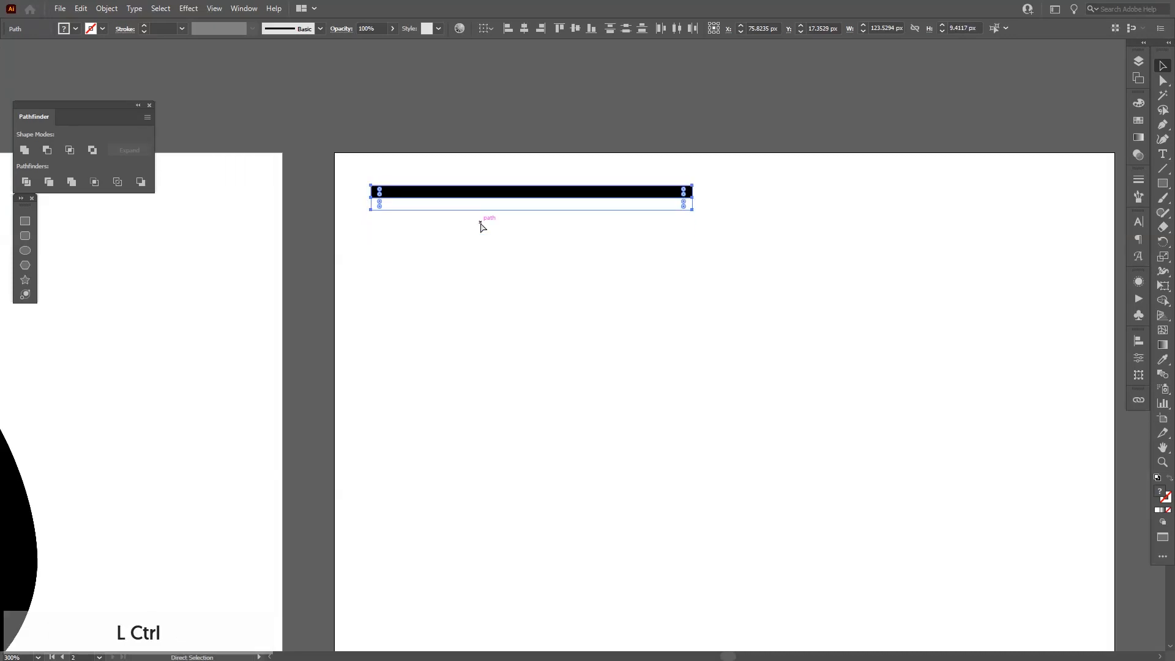
key(ctrl+d)
key(ctrl+z)
Copy the bar pair directly below itself and repeat the transform six times to stack nine pairs.
alt+scroll(444, 183, up, 2)
drag(445, 183, 468, 207)
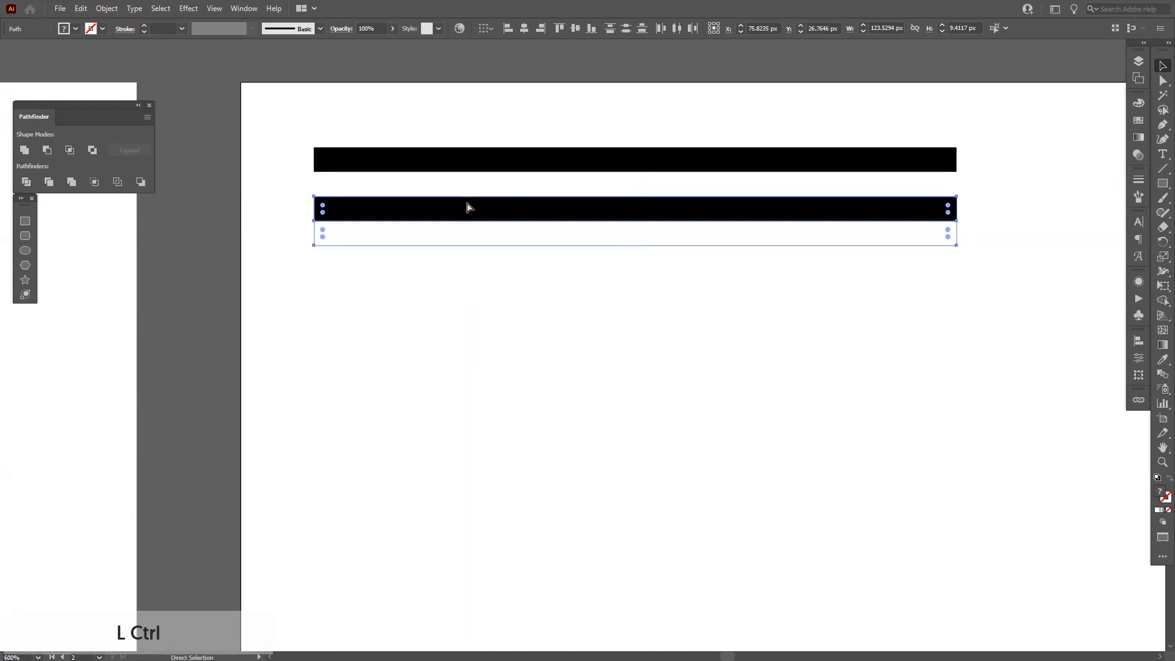
key(ctrl+d)
key(ctrl+d)
key(ctrl+d)
key(ctrl+d)
key(ctrl+d)
key(ctrl+d)
key(ctrl+d)
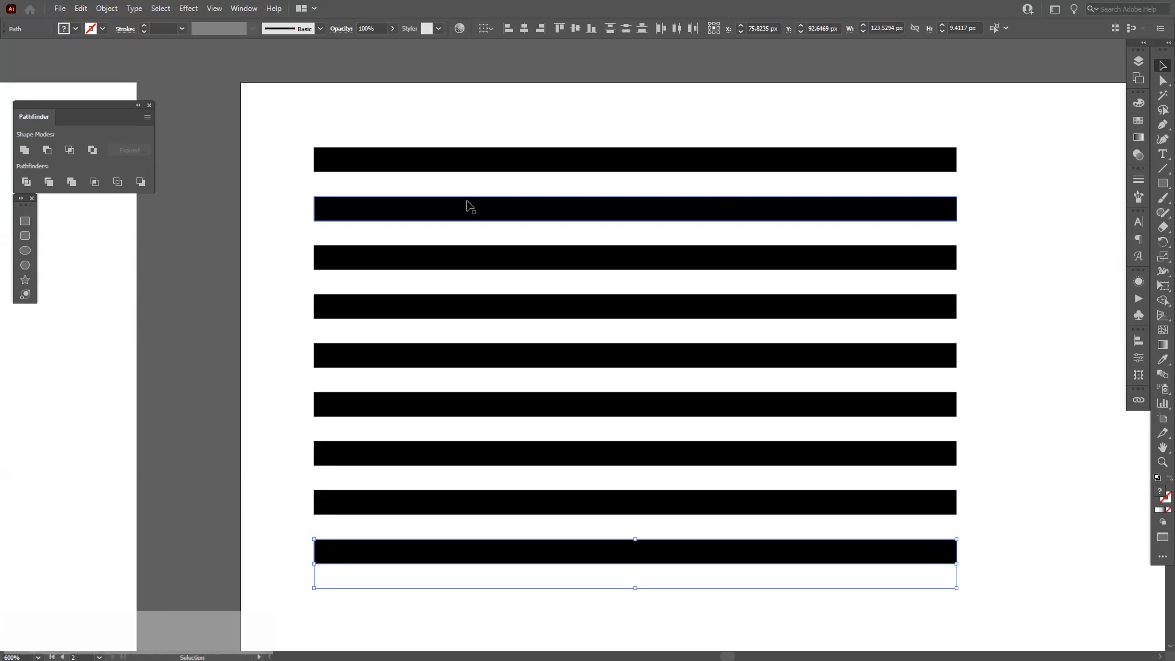
Select all the stripes and group them.
alt+scroll(467, 204, down, 1)
drag(572, 246, 517, 252)
drag(764, 522, 539, 110)
right_click(614, 236)
click(646, 310)
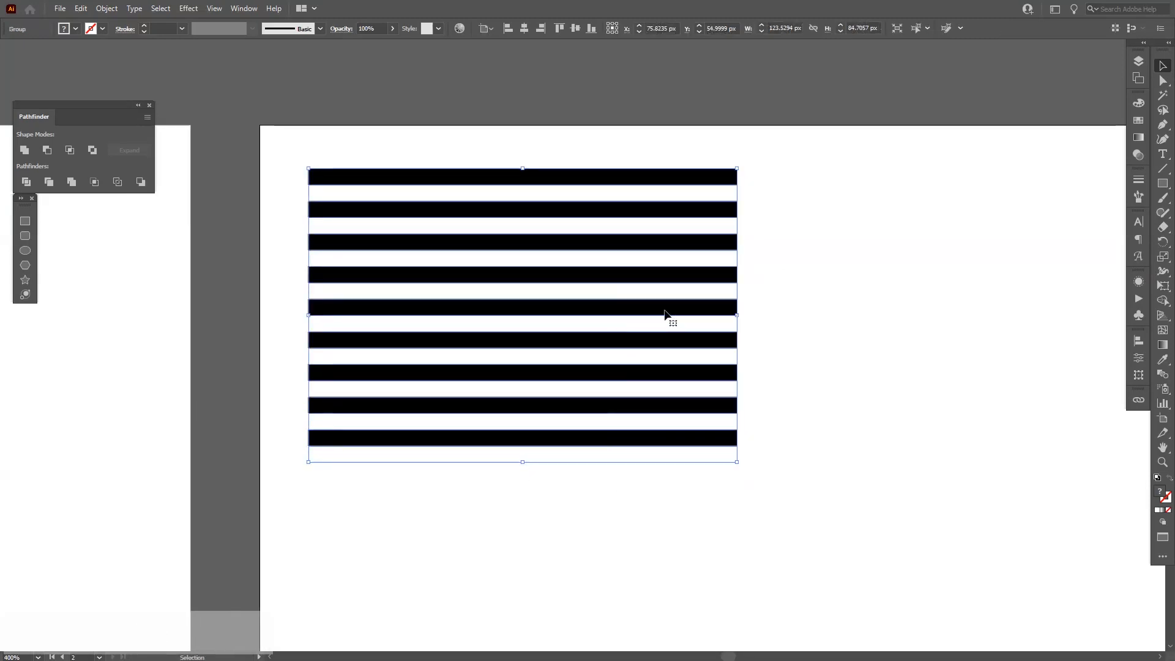
Duplicate and rescale the striped group to about 83 × 57 px.
key(space)
drag(817, 303, 557, 302)
drag(545, 352, 800, 284)
drag(753, 410, 616, 417)
key(space)
drag(747, 236, 544, 336)
drag(361, 309, 730, 315)
scroll(849, 287, up, 1)
key(space)
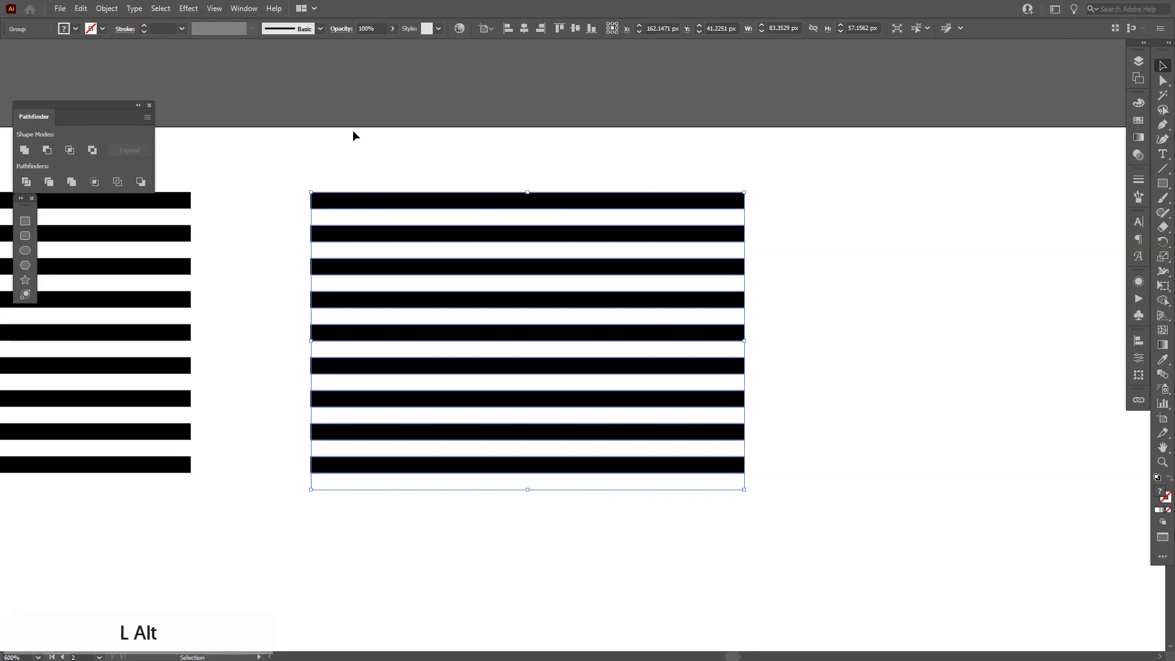
scroll(354, 134, up, 1)
key(space)
drag(415, 154, 358, 152)
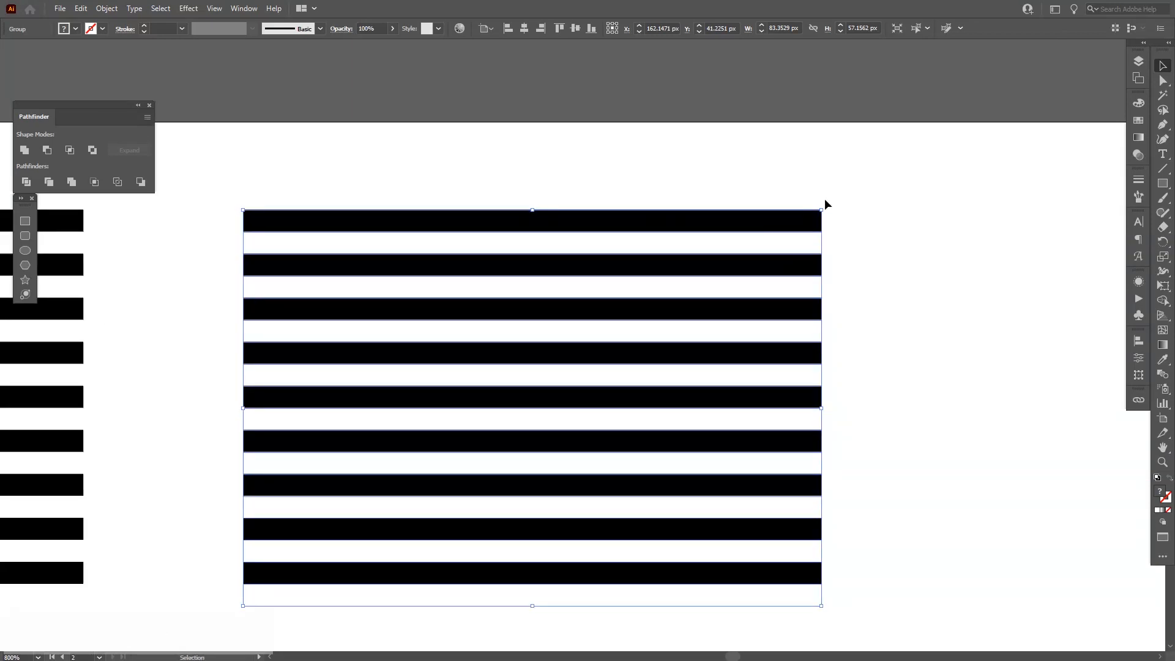
Show the rulers and pull a horizontal guide down to the top of the striped group's second bar.
key(ctrl)
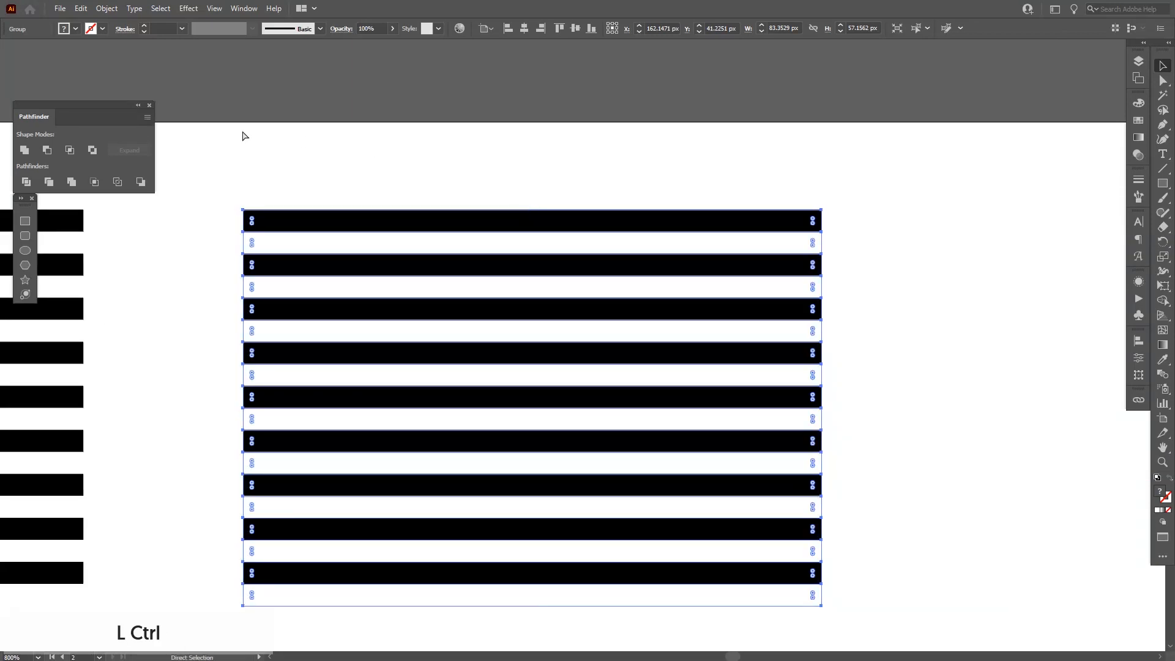
key(ctrl+r)
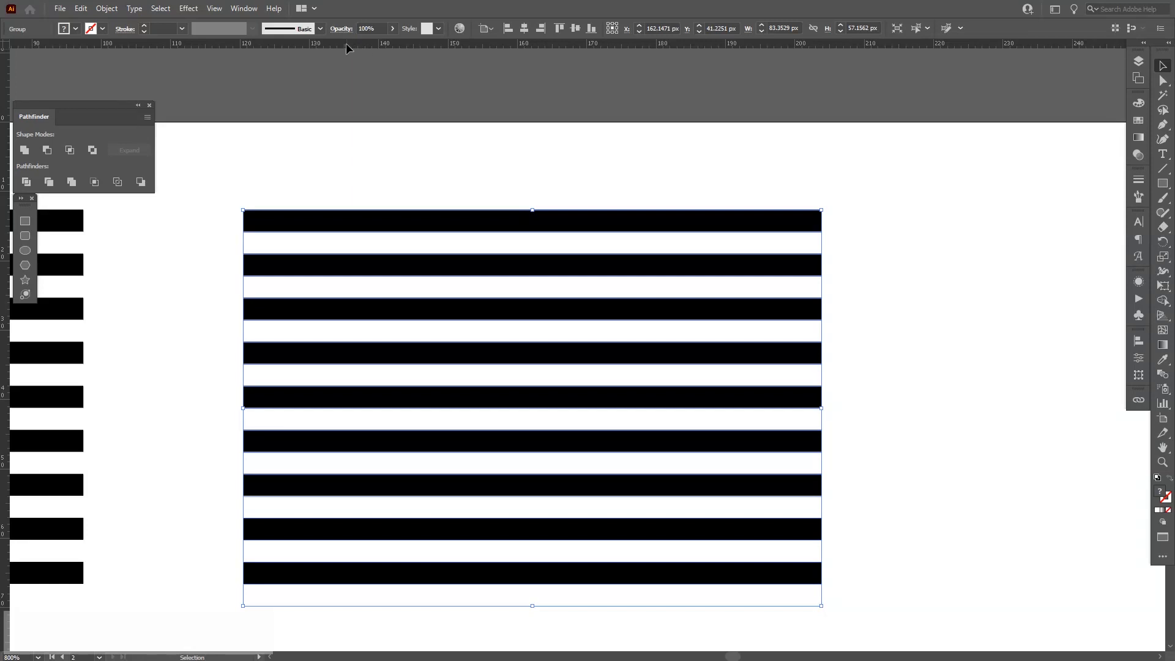
drag(326, 88, 244, 232)
key(a)
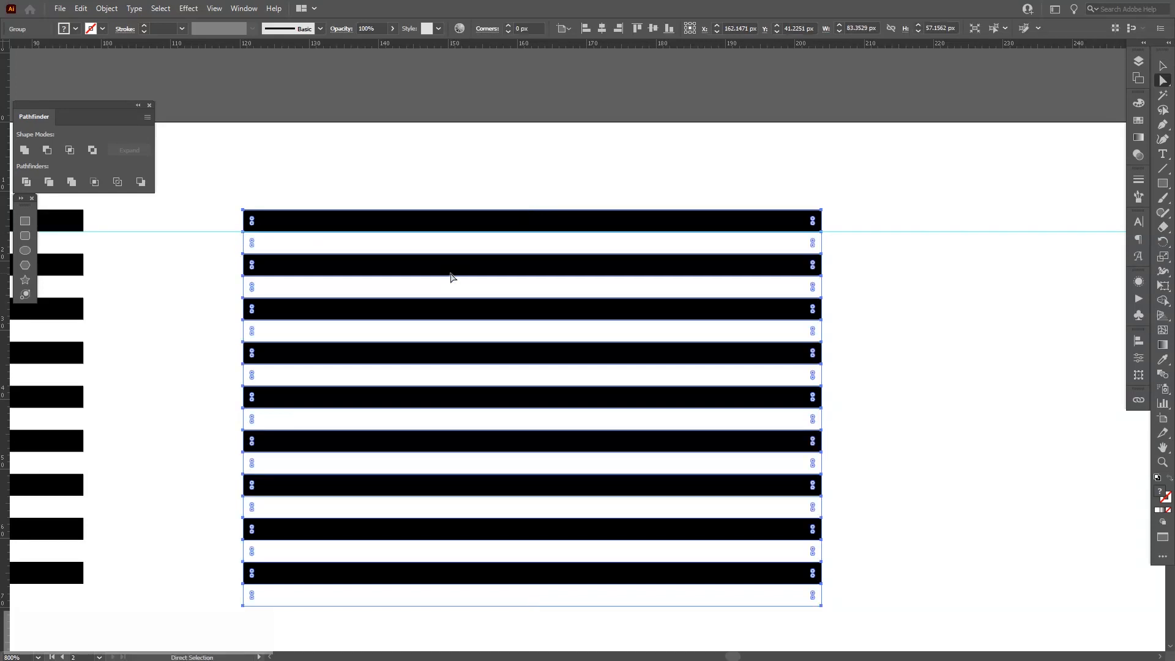
Slant the duplicated stripes by lowering their right-hand ends below the guide.
key(space)
drag(899, 180, 769, 581)
scroll(796, 183, up, 3)
key(space)
drag(772, 112, 690, 215)
scroll(690, 214, down, 5)
click(753, 267)
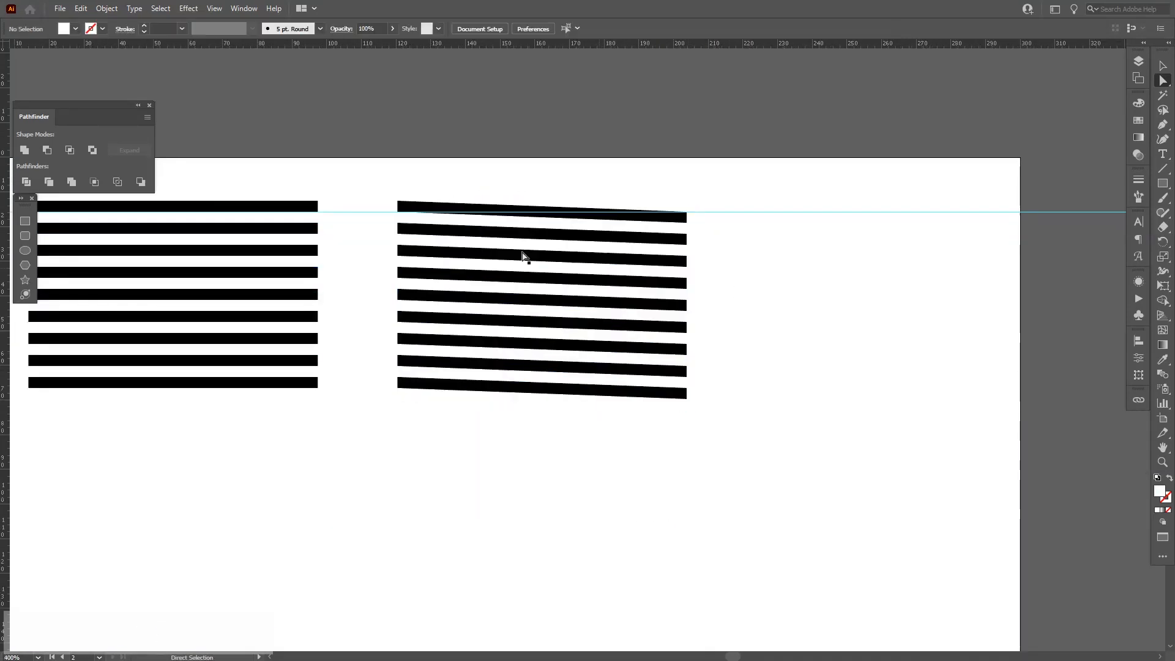
Select the egg's revolve profile and fill it with a grey swatch.
key(v)
scroll(516, 244, up, 1)
drag(617, 237, 633, 282)
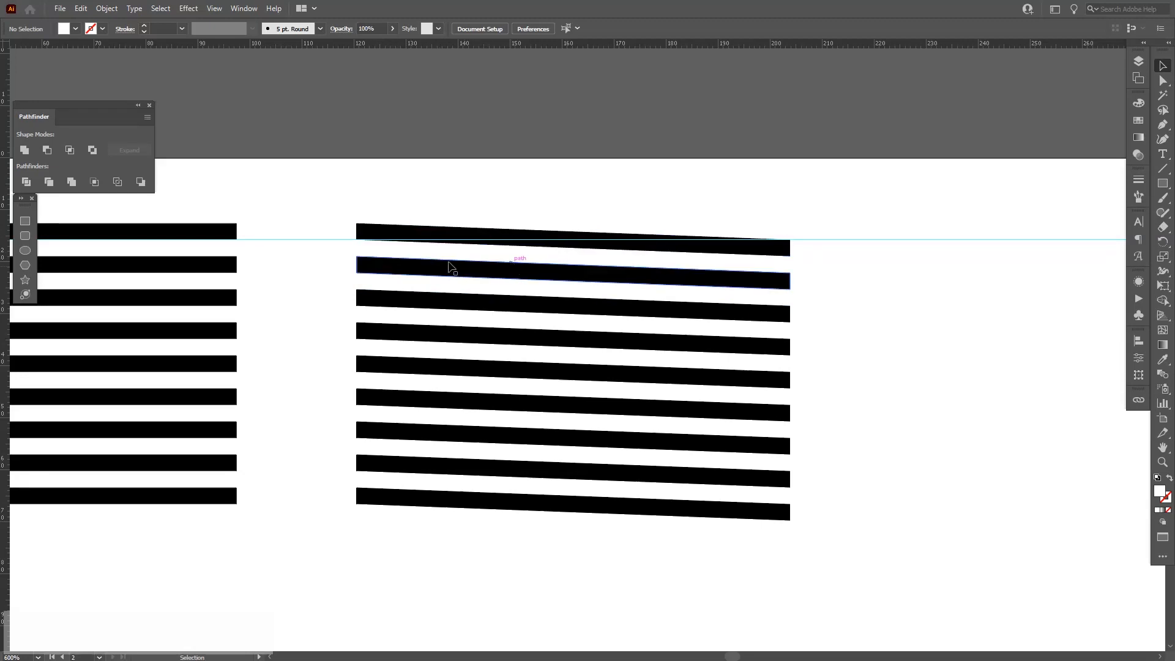
scroll(423, 264, down, 3)
drag(230, 291, 766, 314)
drag(454, 476, 412, 350)
click(412, 350)
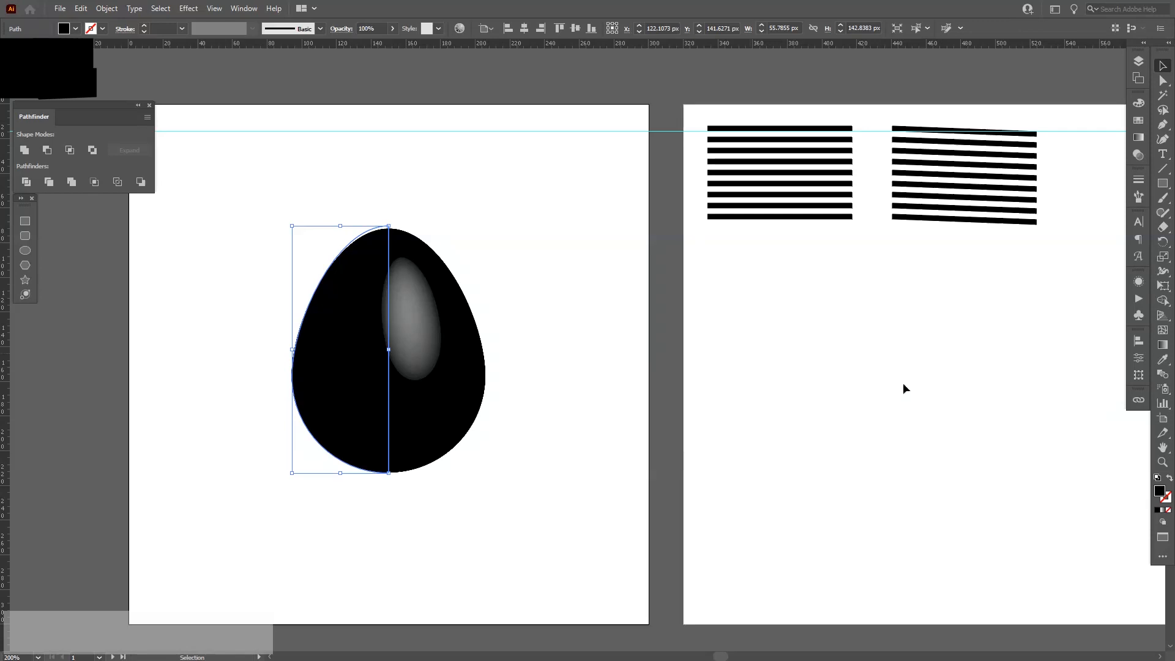
click(1138, 120)
click(1036, 171)
click(634, 412)
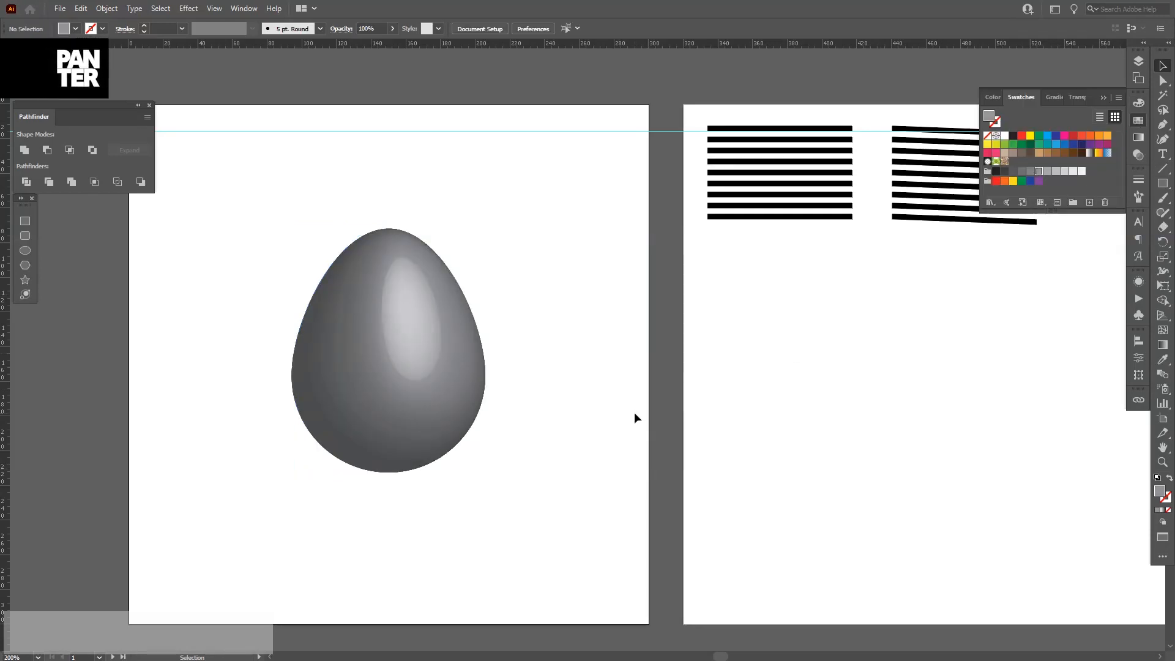
Hide the guides, select both striped groups and scale them down together to about 190 × 60 px.
drag(801, 330, 618, 347)
key(ctrl)
key(ctrl+semicolon)
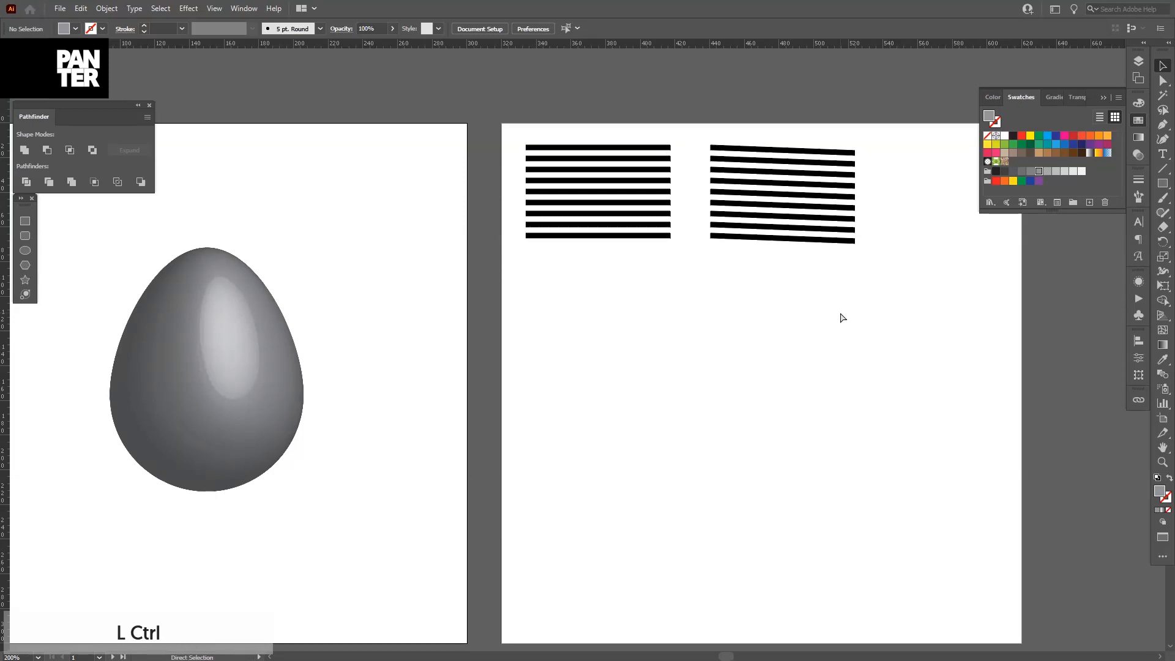
drag(649, 284, 531, 340)
scroll(675, 224, up, 1)
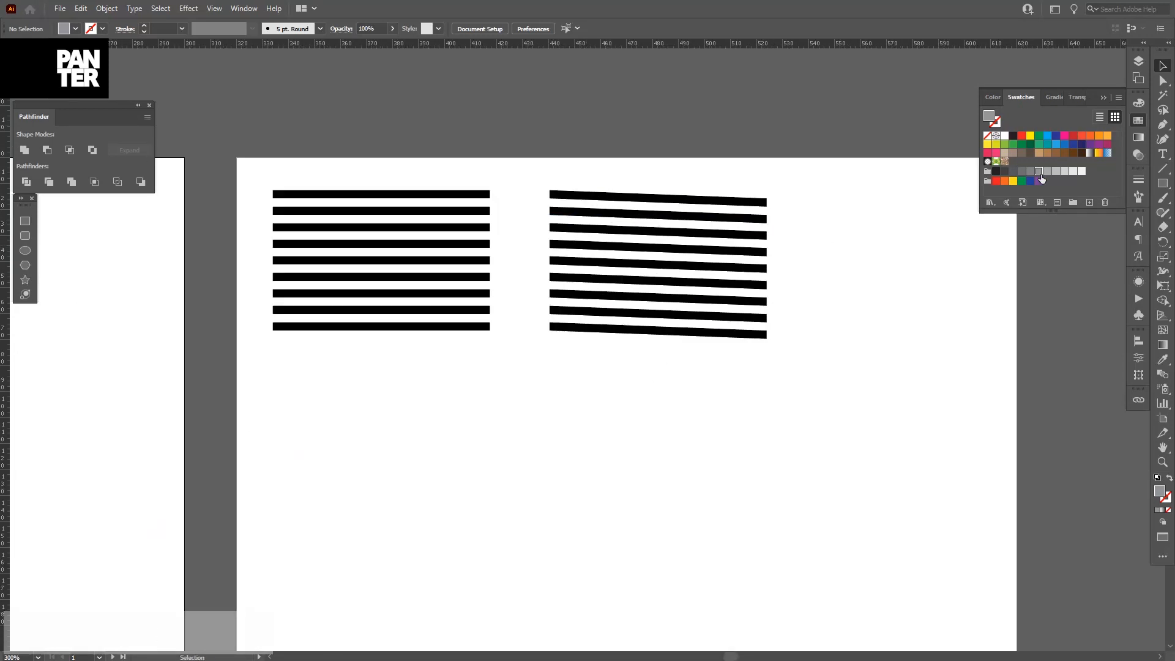
drag(924, 355, 404, 265)
drag(768, 341, 705, 357)
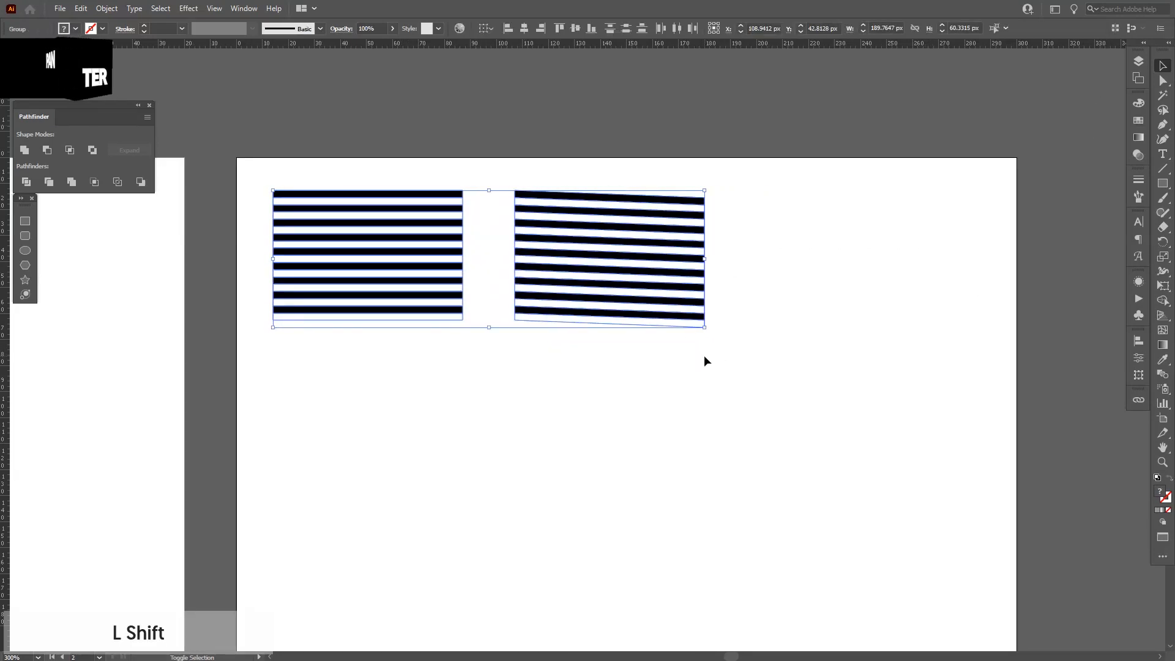
Scale both striped groups down further to about 135 × 43 px and narrow their width slightly.
click(812, 217)
scroll(814, 215, up, 1)
drag(847, 215, 921, 199)
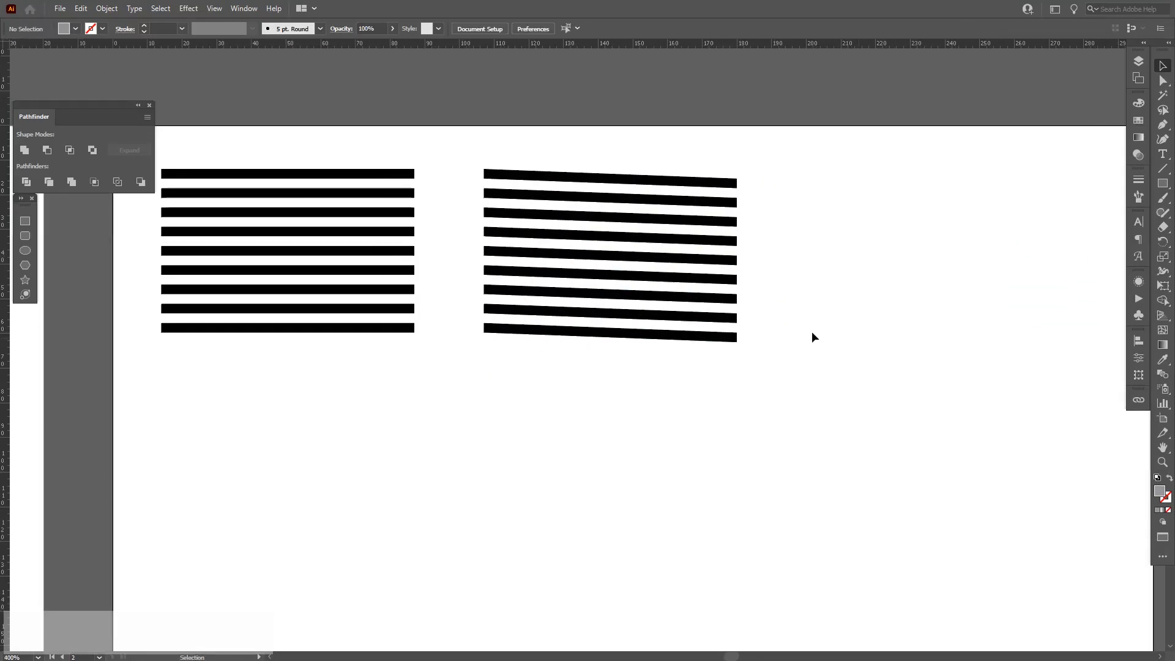
shift+click(698, 280)
shift+drag(739, 263, 624, 262)
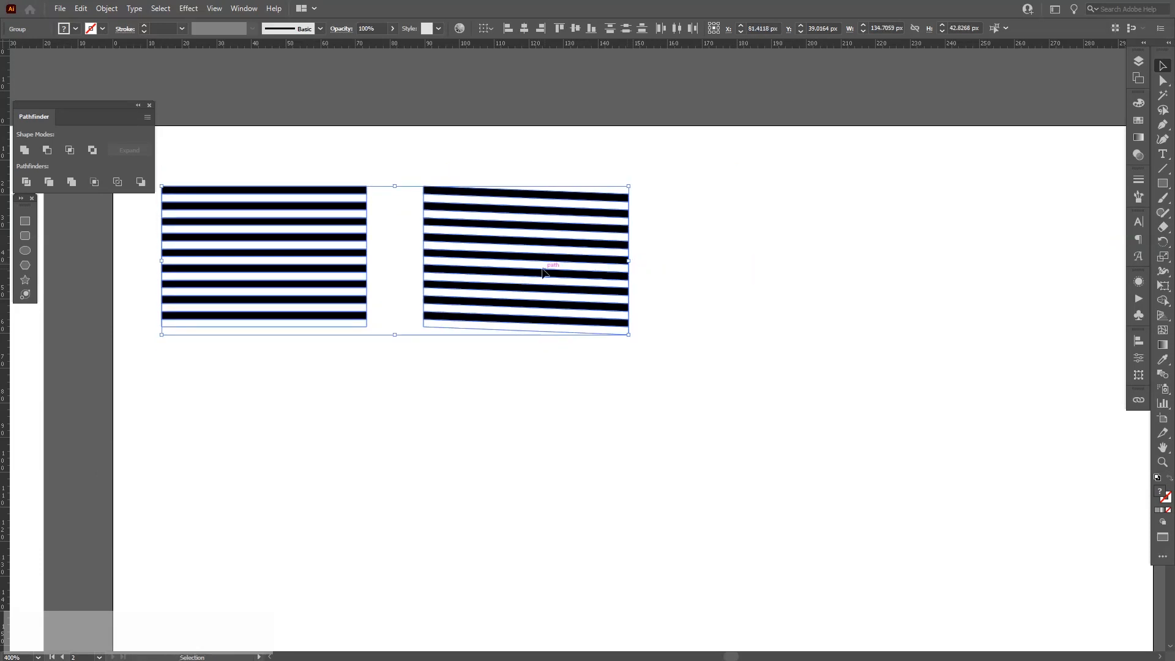
drag(745, 264, 525, 296)
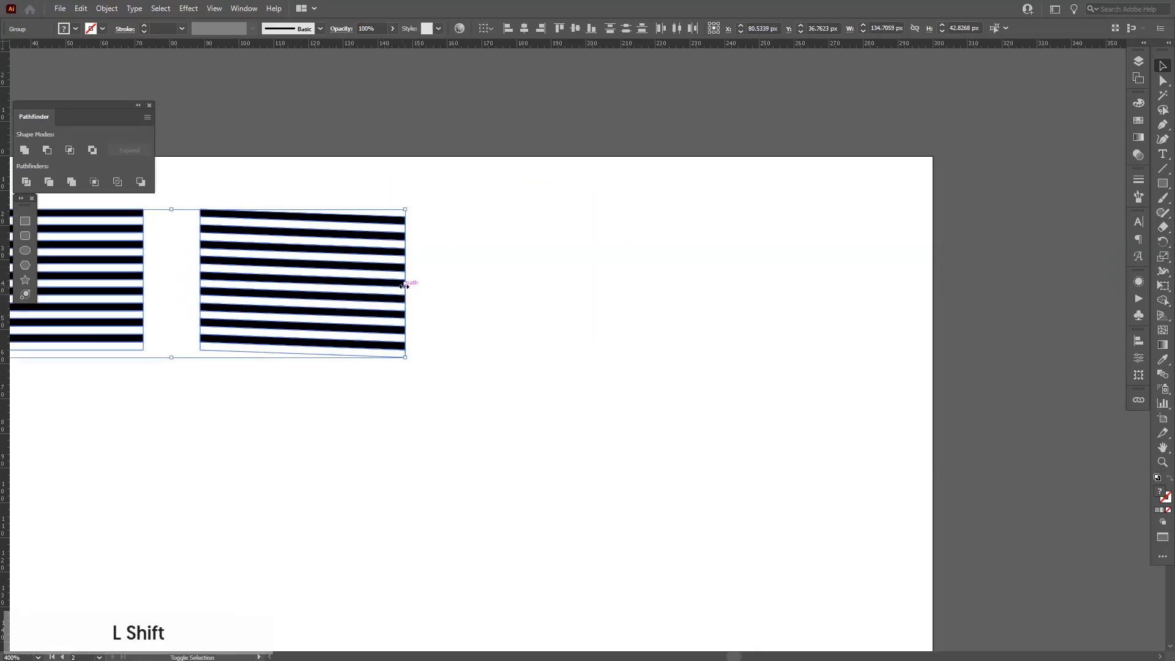
shift+drag(403, 286, 349, 286)
click(364, 208)
scroll(364, 208, up, 1)
drag(516, 250, 512, 238)
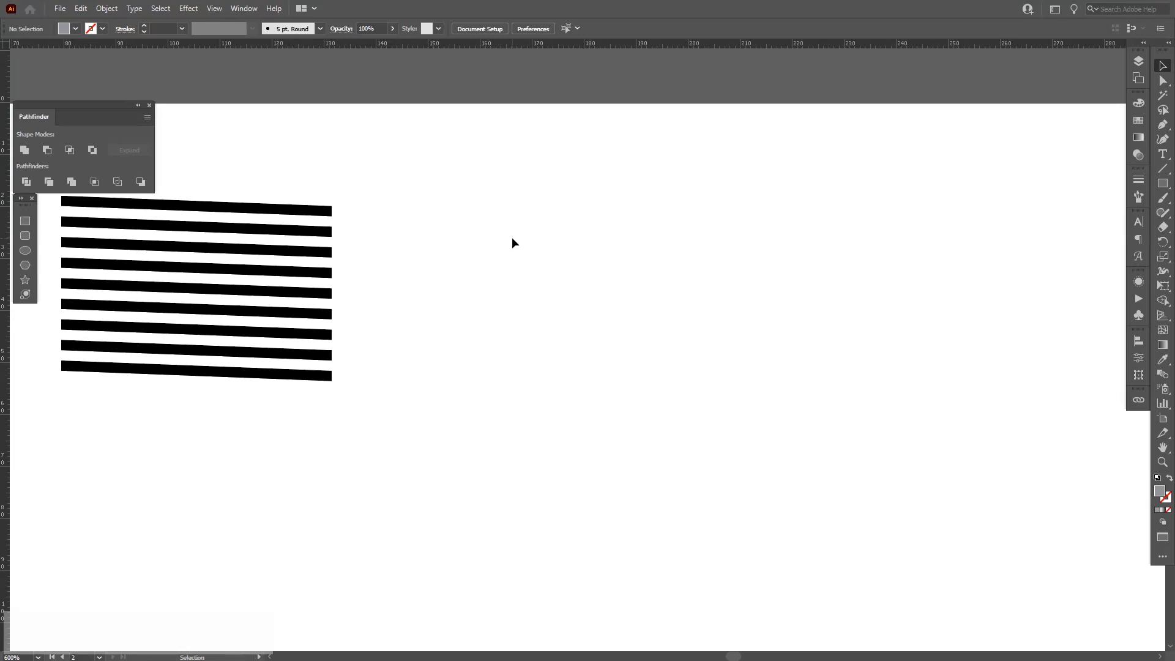
Choose the Line Segment tool and set the drawing colours to no fill with a black stroke.
click(1162, 168)
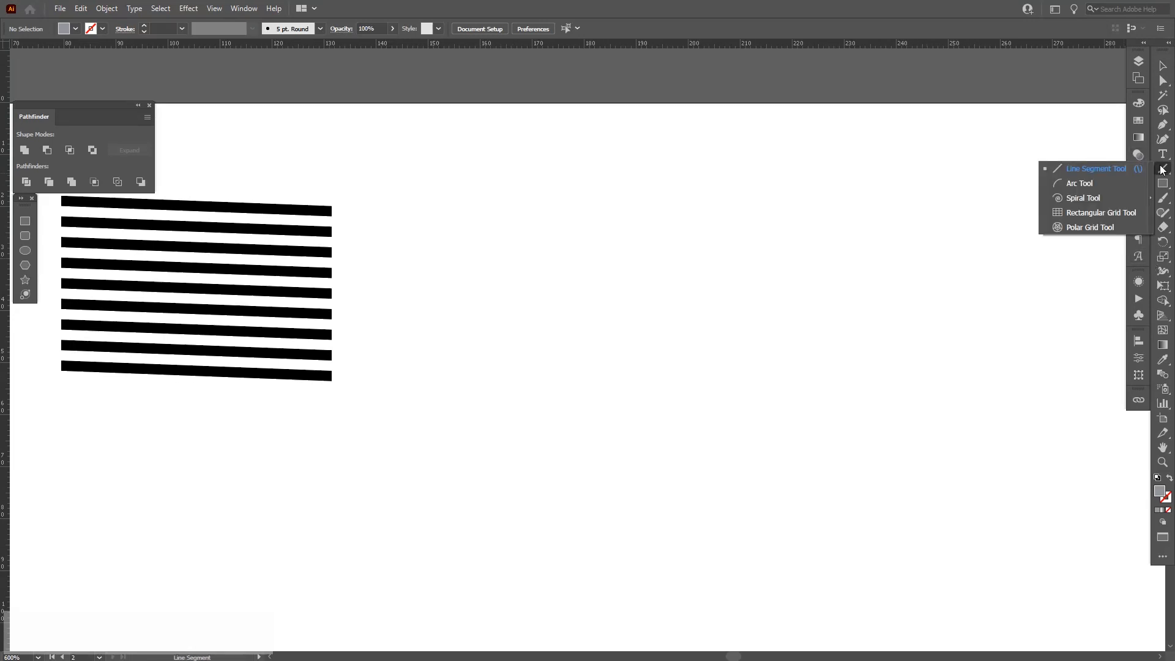
click(1099, 172)
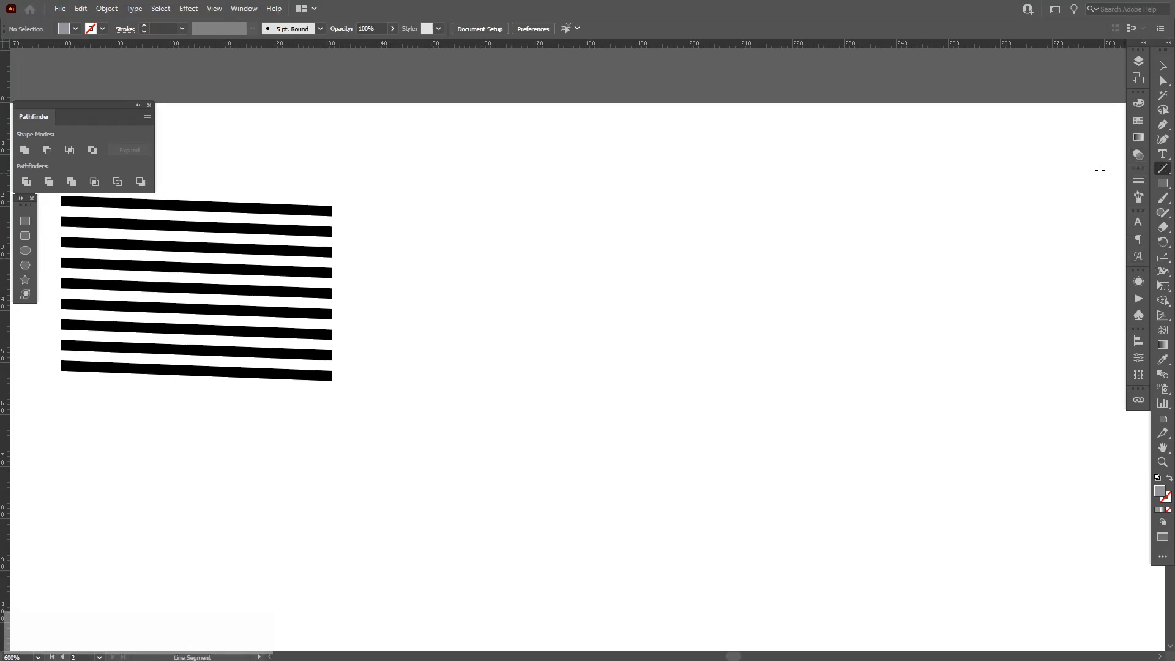
click(1169, 480)
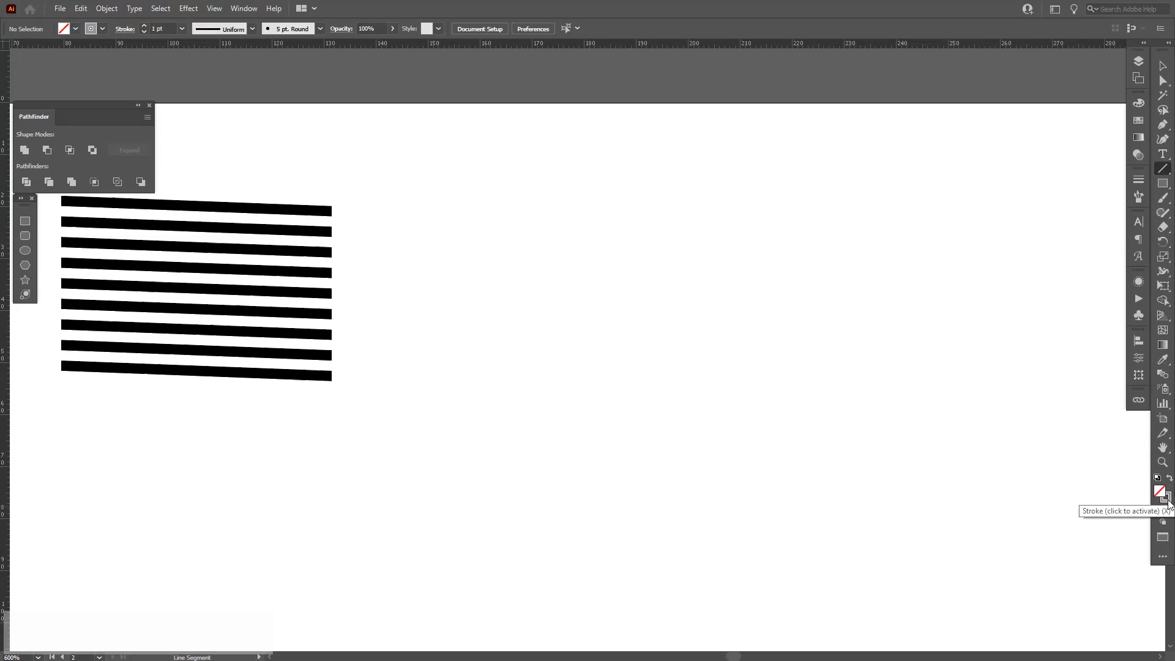
click(1167, 499)
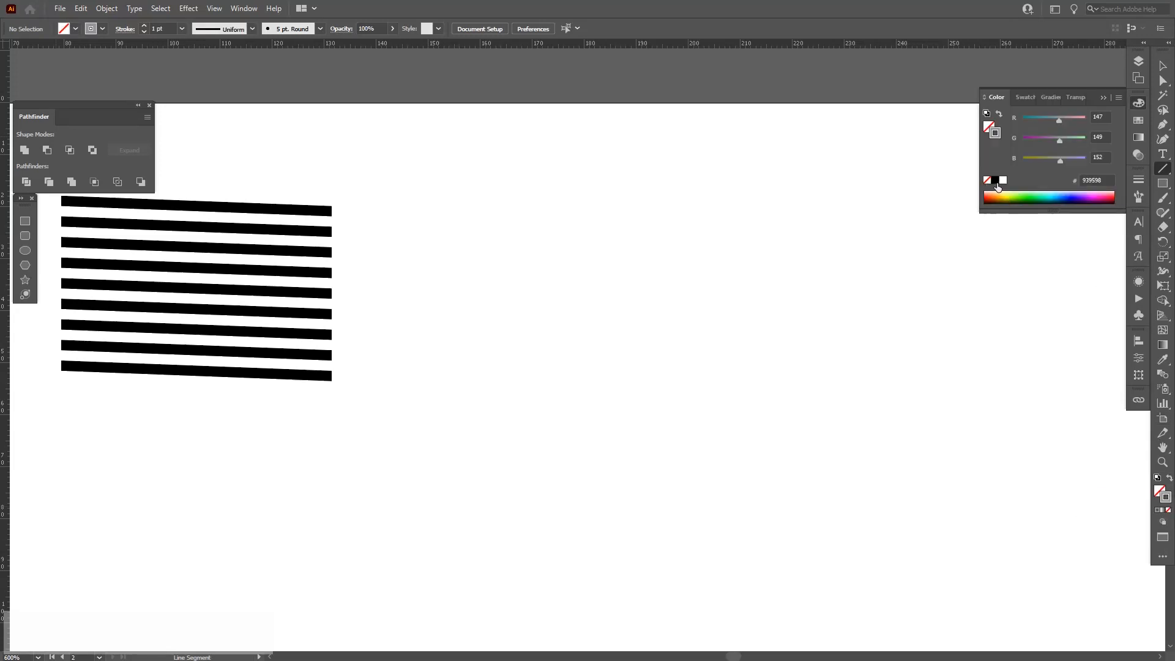
click(1102, 99)
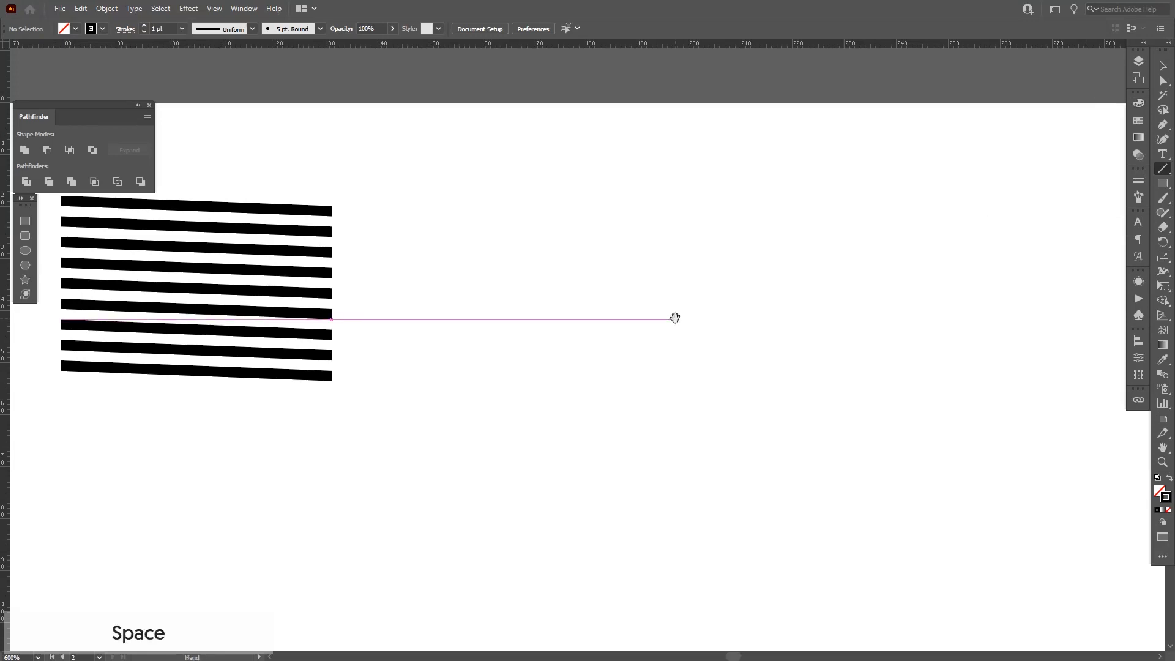
Draw a horizontal line about 61 px long beside the stripes.
drag(674, 314, 652, 304)
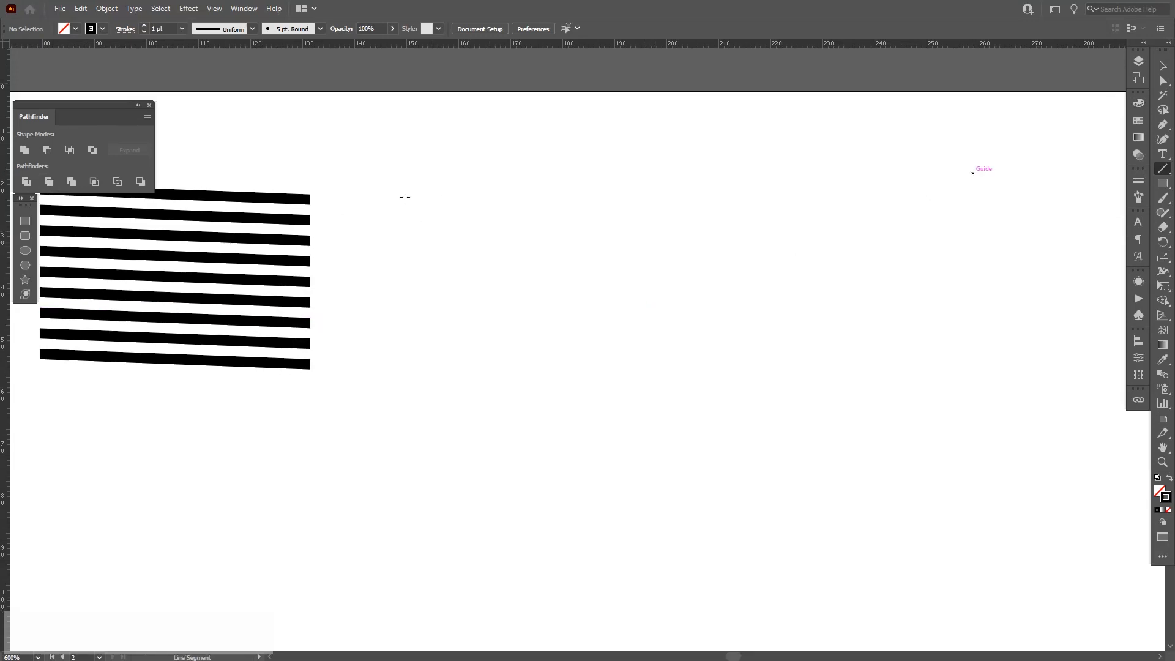
drag(406, 170, 722, 184)
key(v)
drag(585, 123, 570, 133)
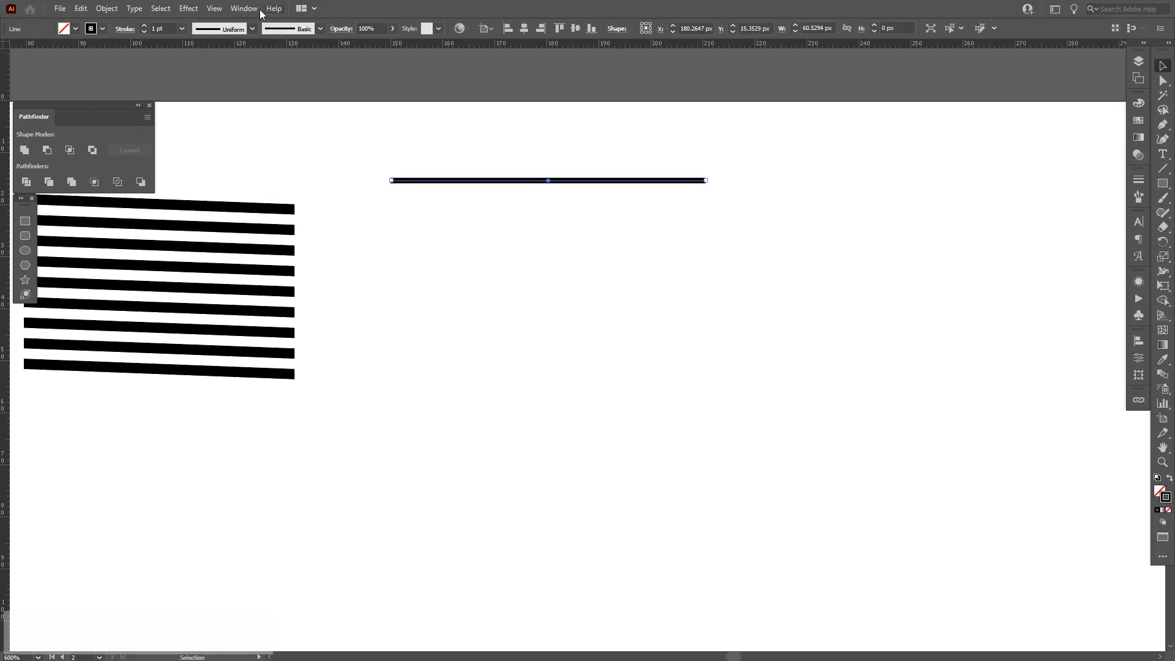
Apply a Zig Zag effect to the line with size 2 px, 11 ridges per segment and corner points.
click(190, 8)
mouse_move(225, 112)
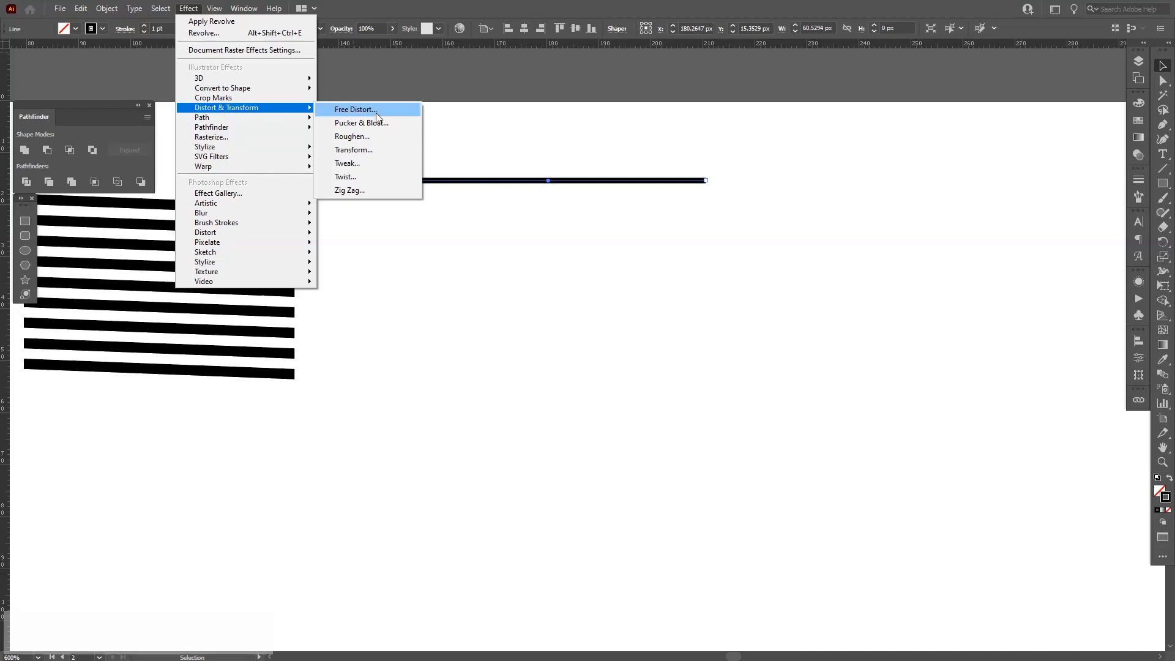
click(350, 189)
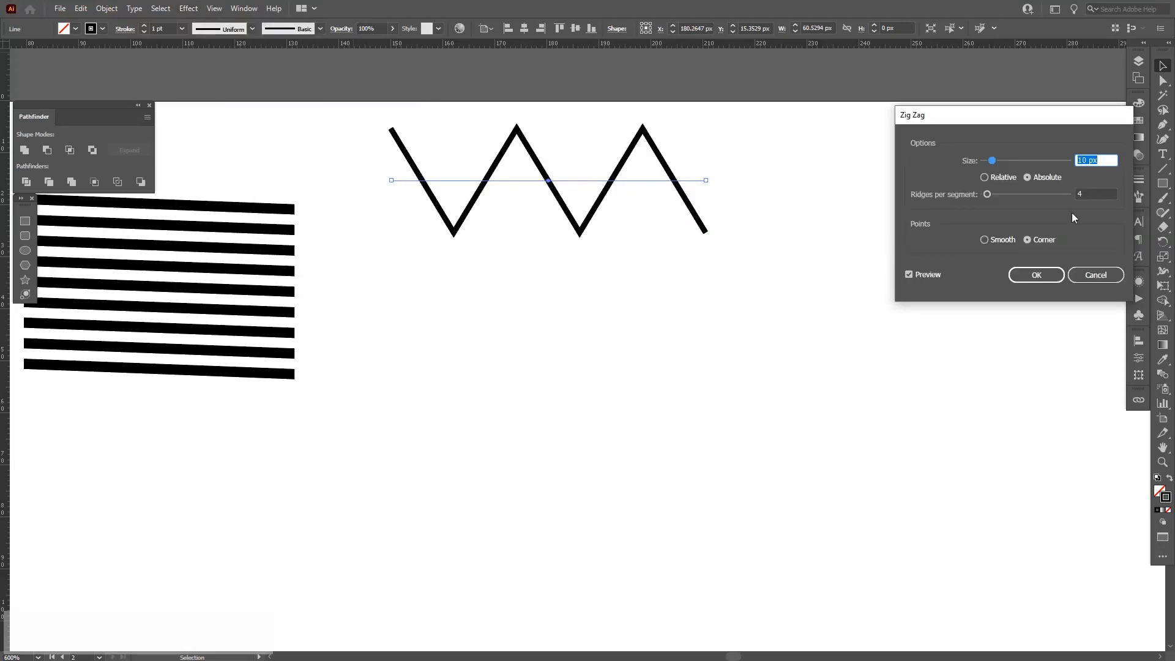
triple_click(1105, 162)
text(4)
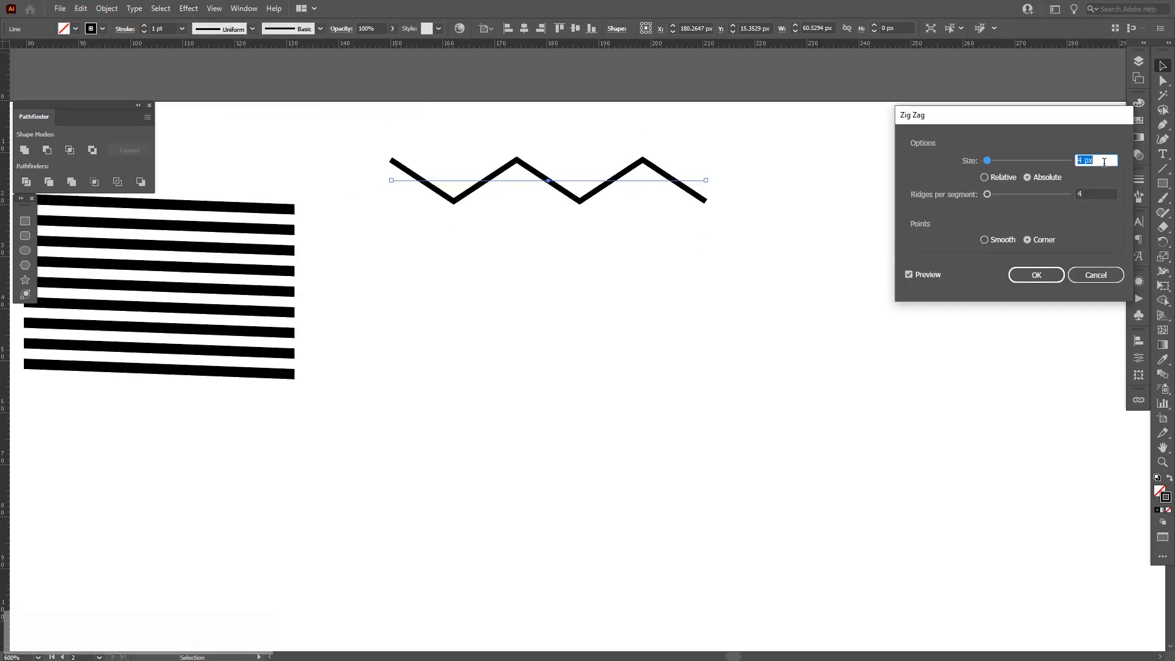
click(1097, 193)
text(5)
key(Up)
key(Up)
key(Up)
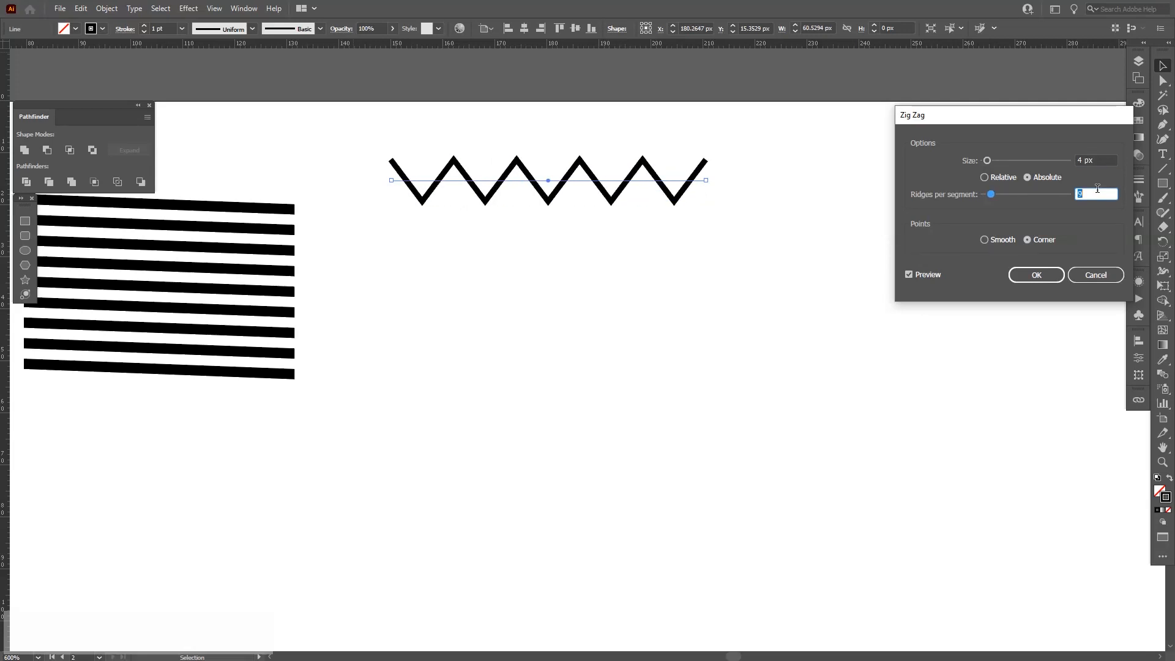
key(Up)
key(Up)
key(Up)
key(Down)
key(Down)
key(Up)
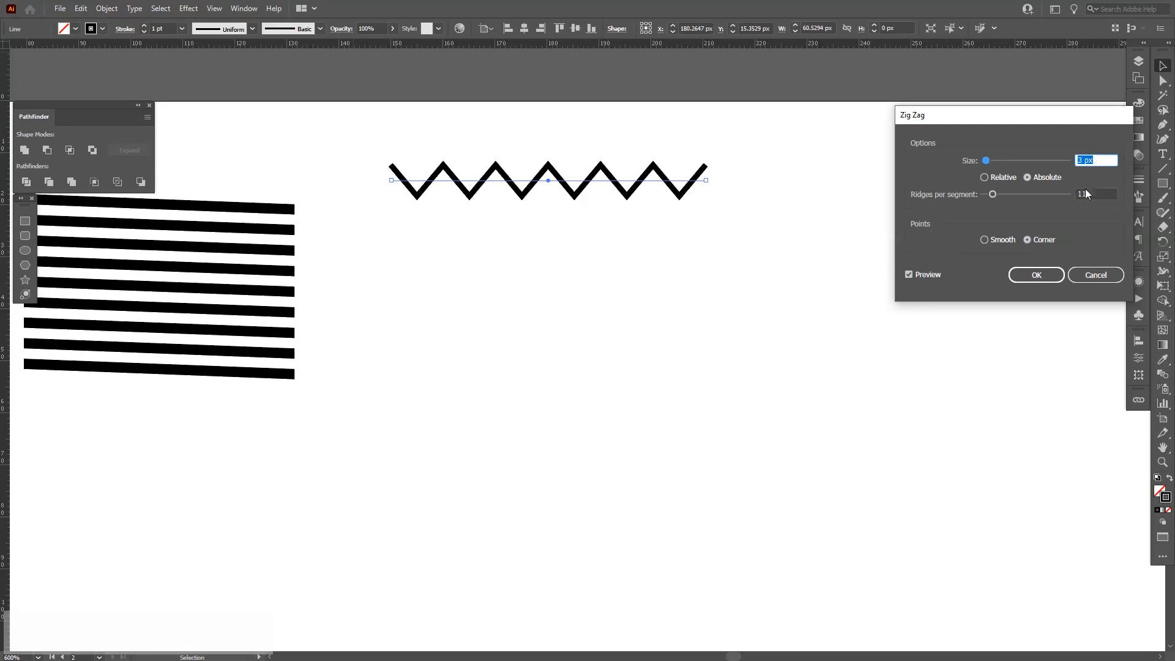
key(Down)
click(1036, 275)
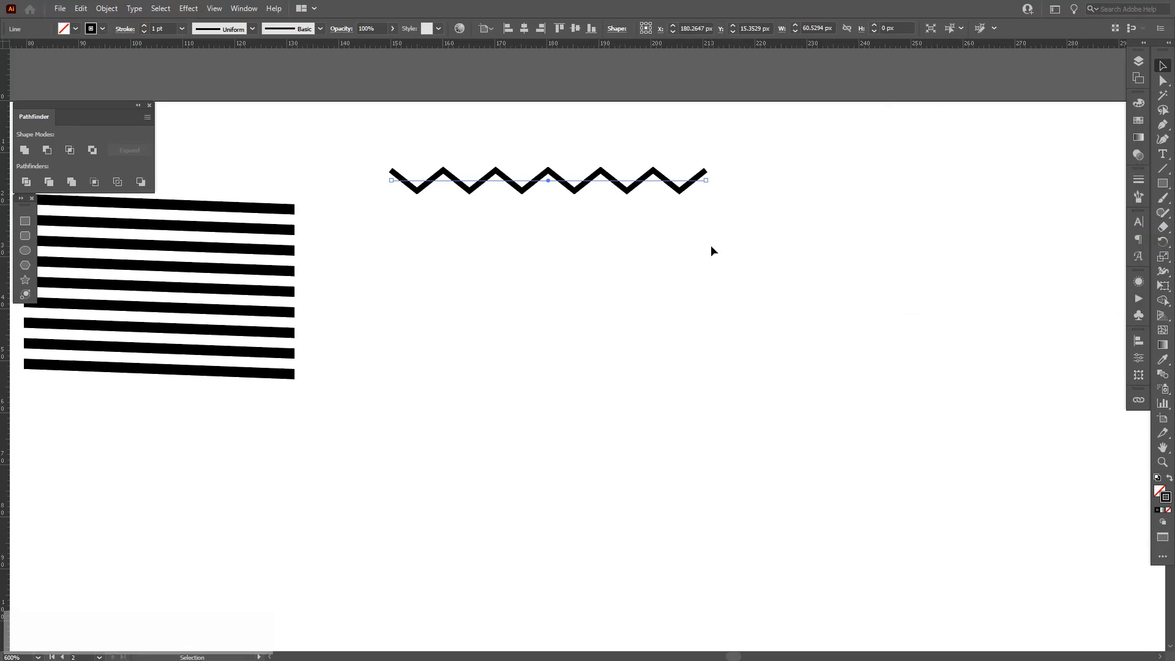
Set the zigzag line's stroke weight to 2 pt.
click(163, 28)
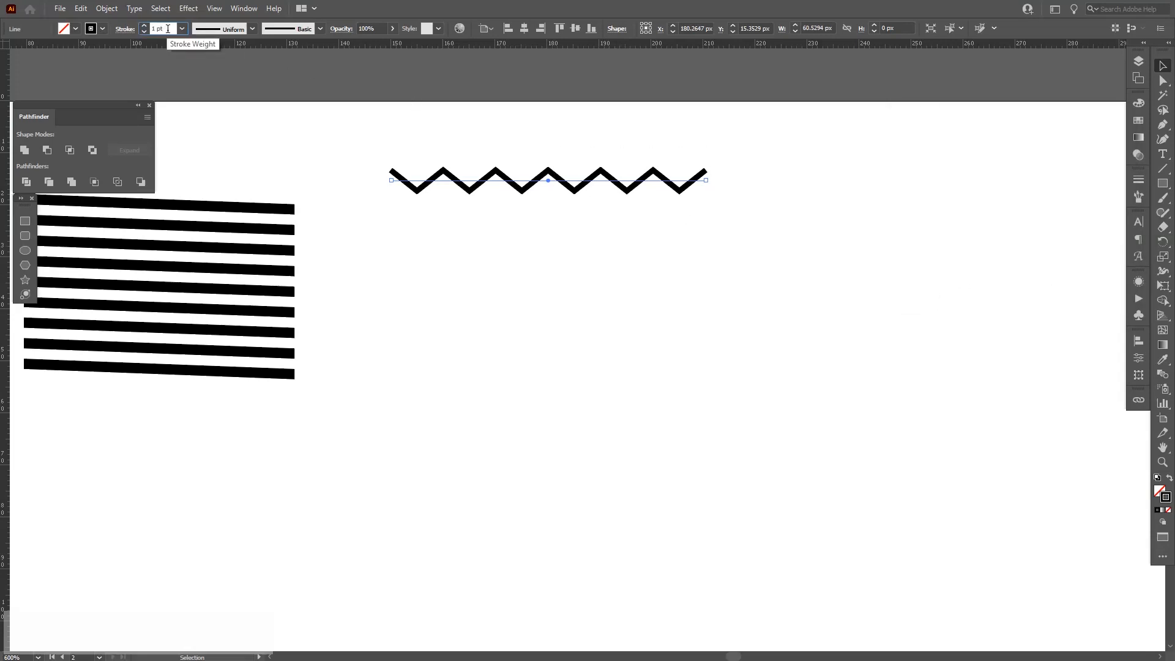
click(182, 29)
click(195, 97)
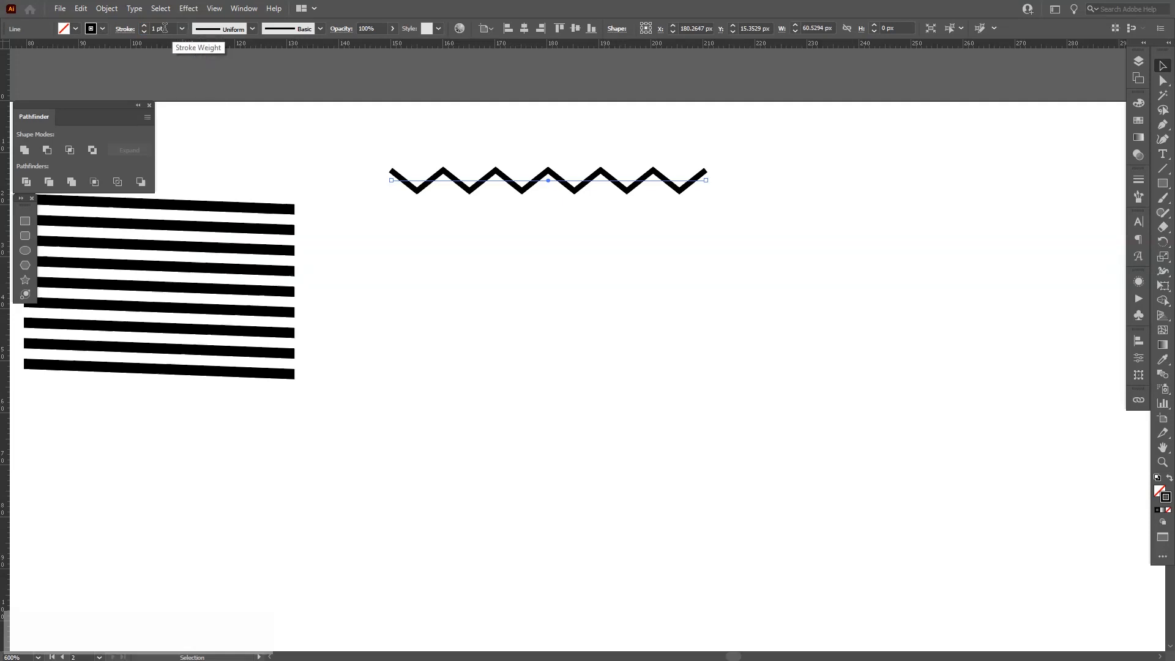
click(1137, 179)
click(1055, 190)
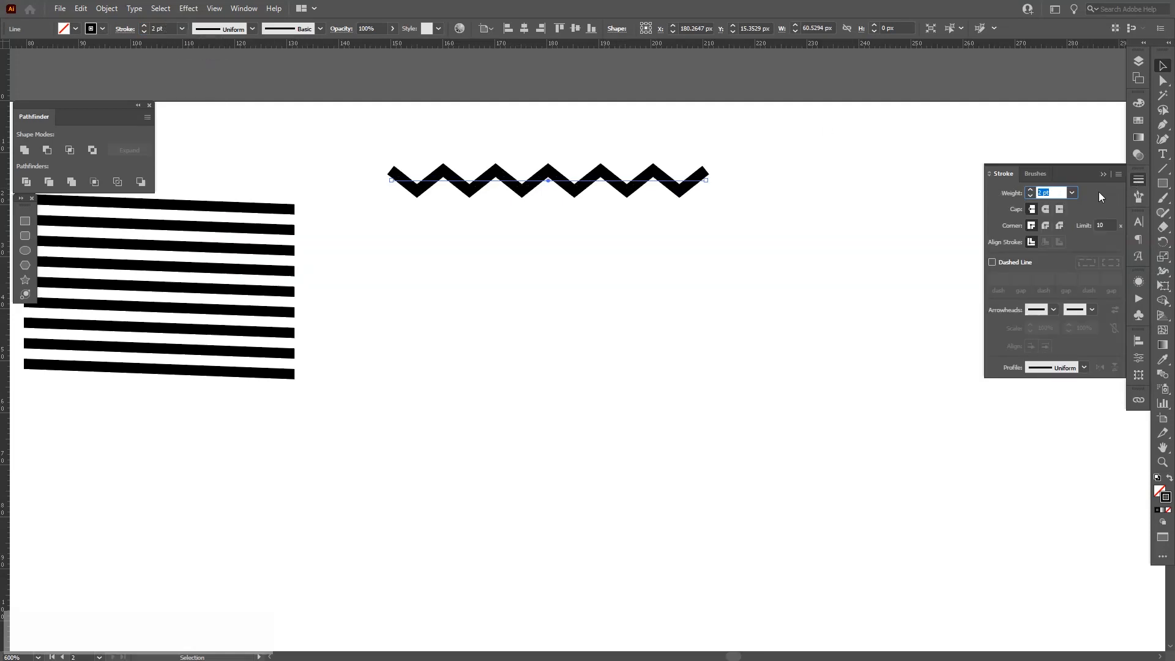
click(1102, 173)
Duplicate the zigzag line horizontally to the right.
click(869, 195)
scroll(508, 140, up, 1)
mouse_move(626, 150)
mouse_down()
mouse_move(380, 184)
mouse_move(579, 234)
mouse_move(802, 255)
mouse_up()
scroll(381, 184, down, 1)
click(404, 219)
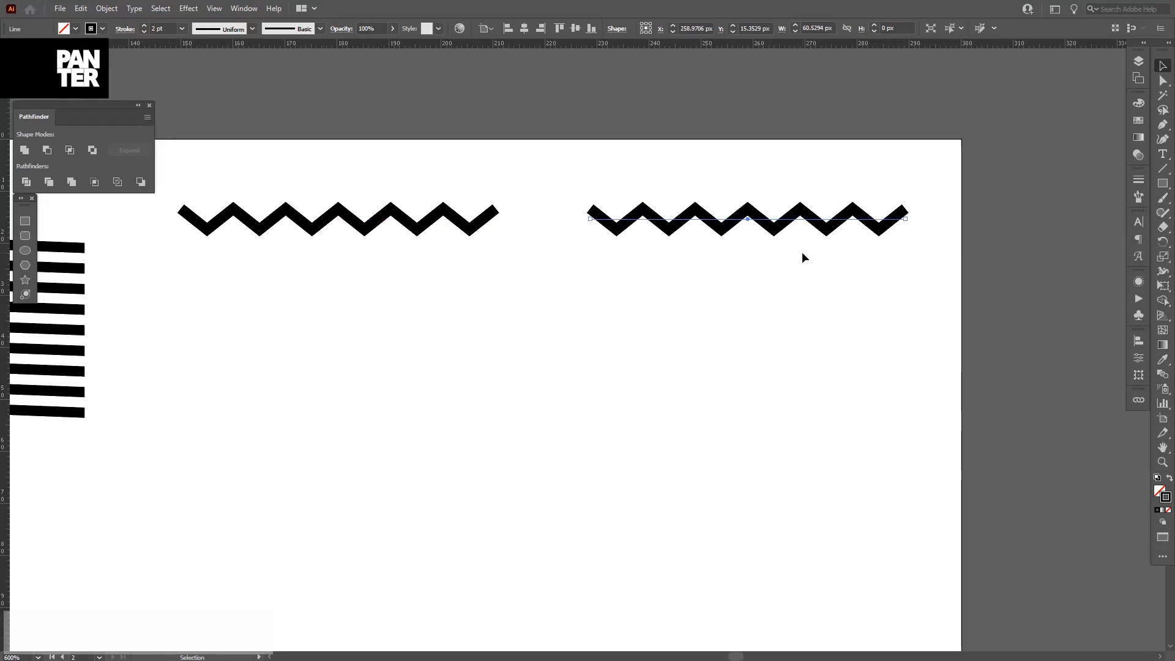
Edit the second line's Zig Zag effect to use smooth points and a size of 1 px.
click(1140, 286)
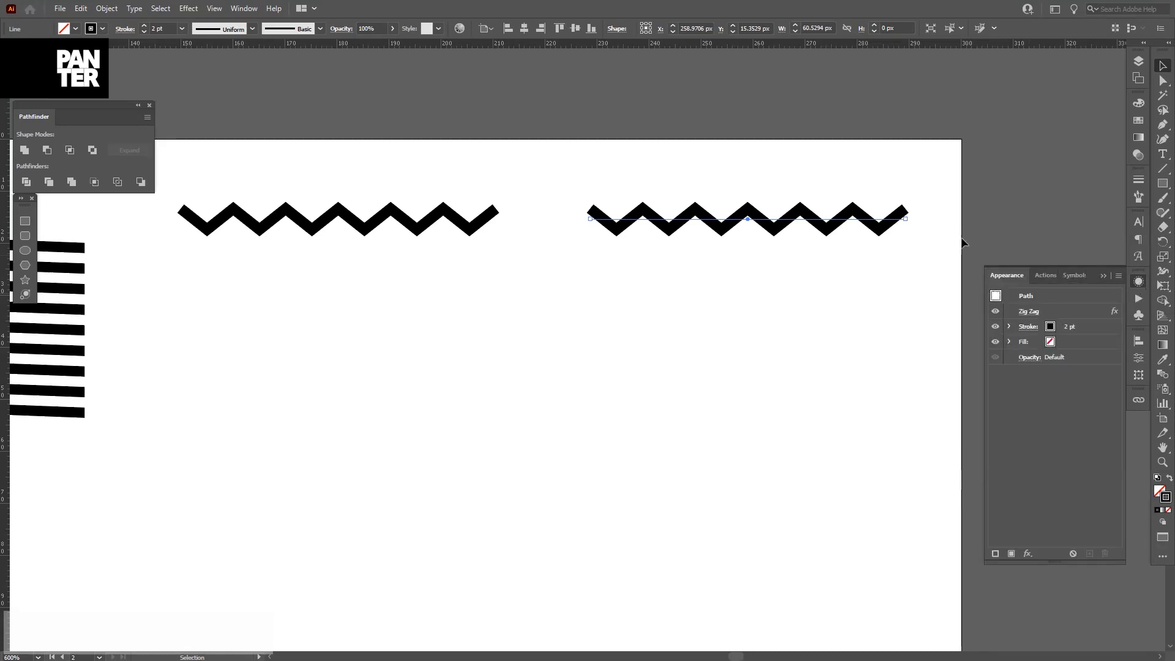
click(248, 9)
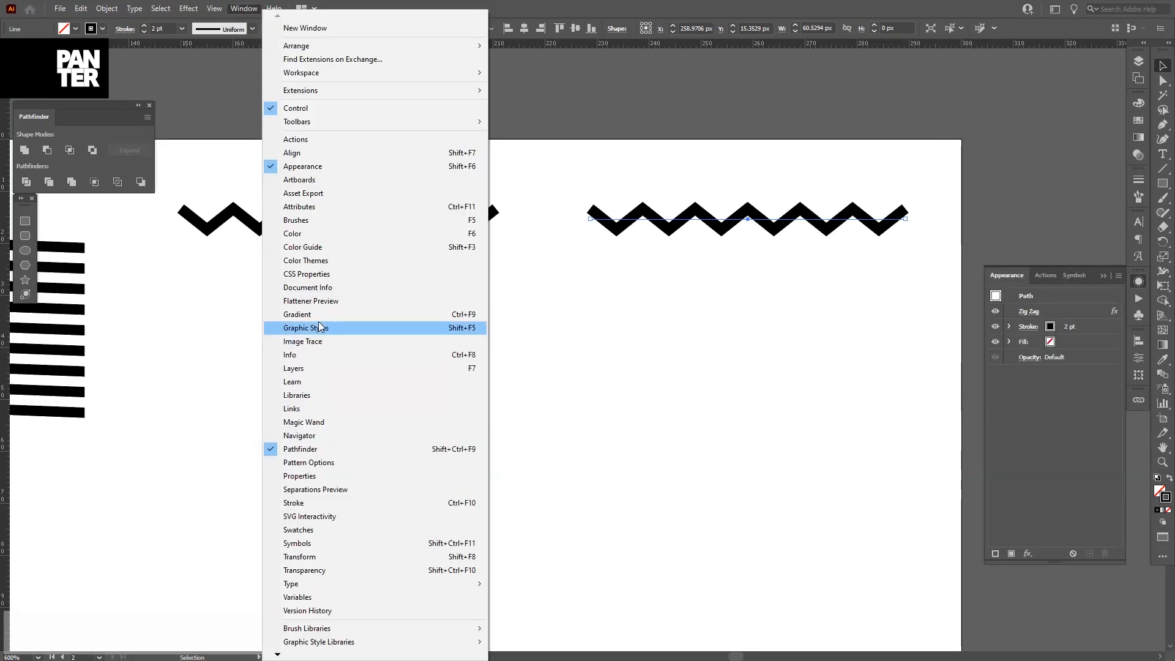
click(335, 168)
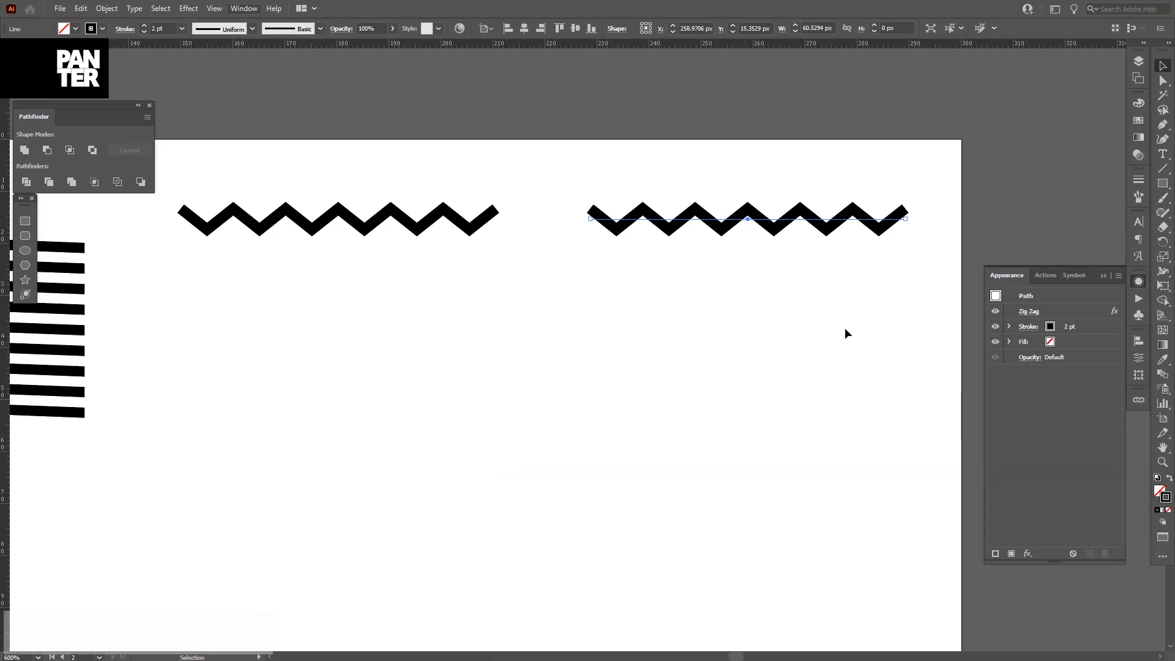
click(1030, 312)
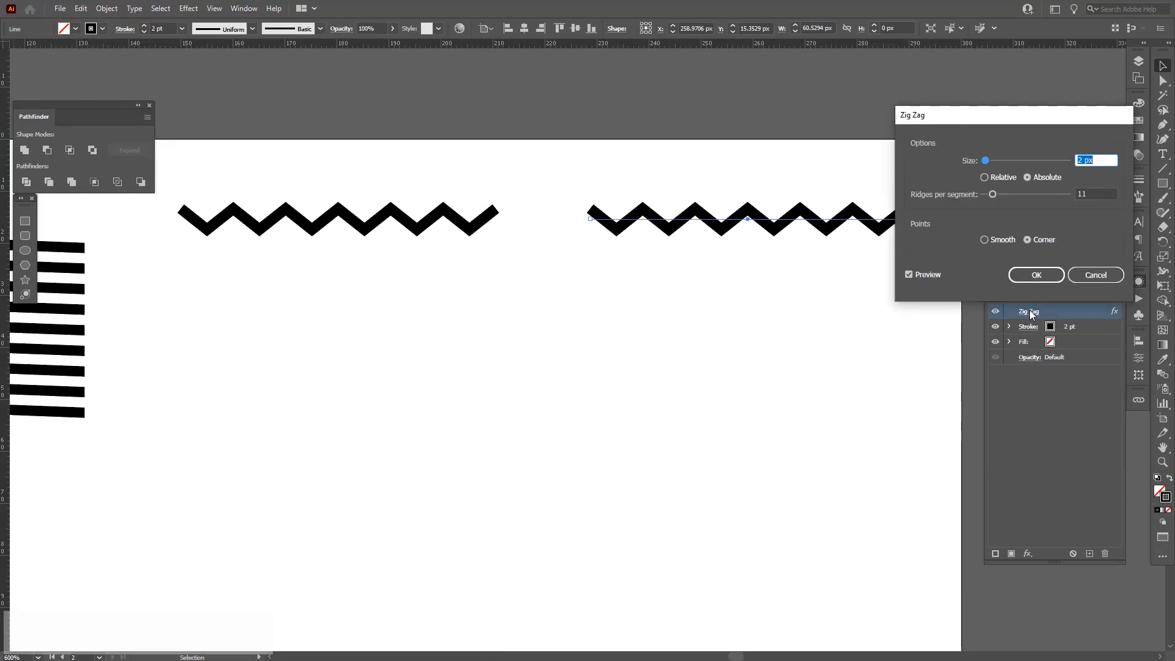
click(984, 239)
drag(994, 117, 990, 275)
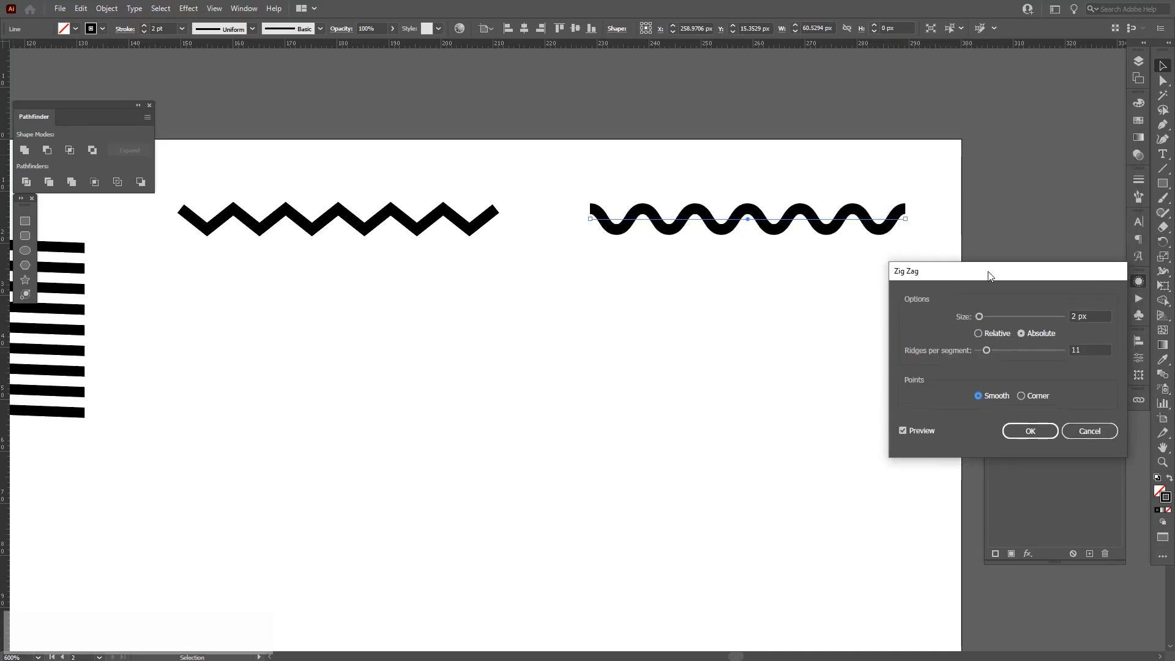
click(1077, 316)
key(Down)
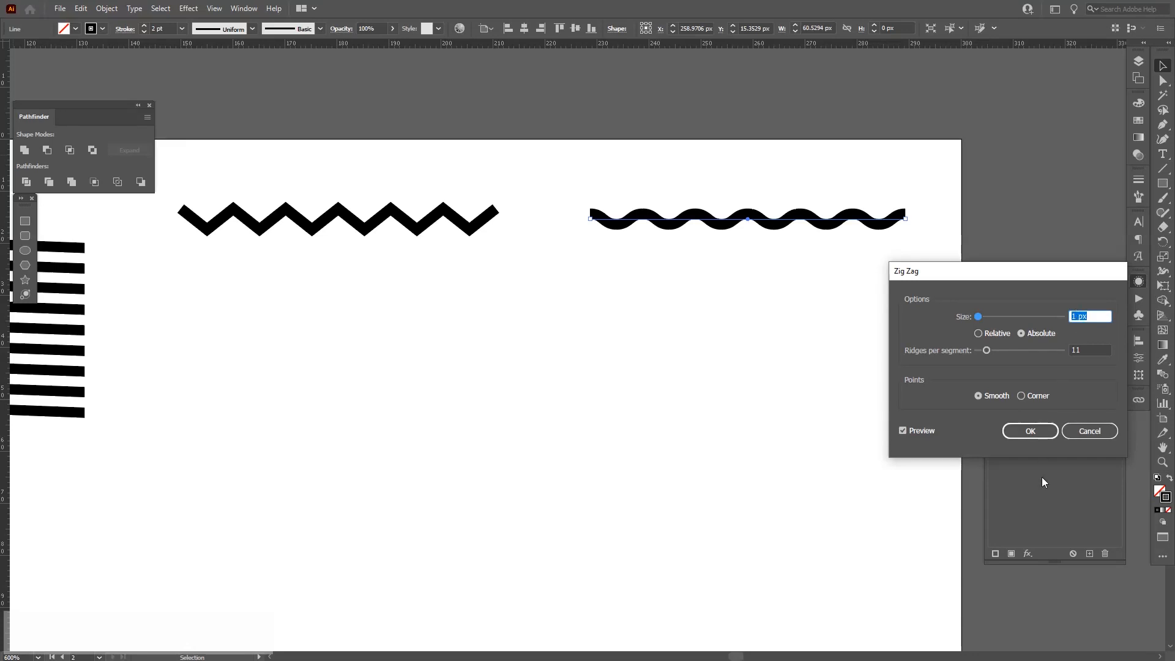
click(1032, 431)
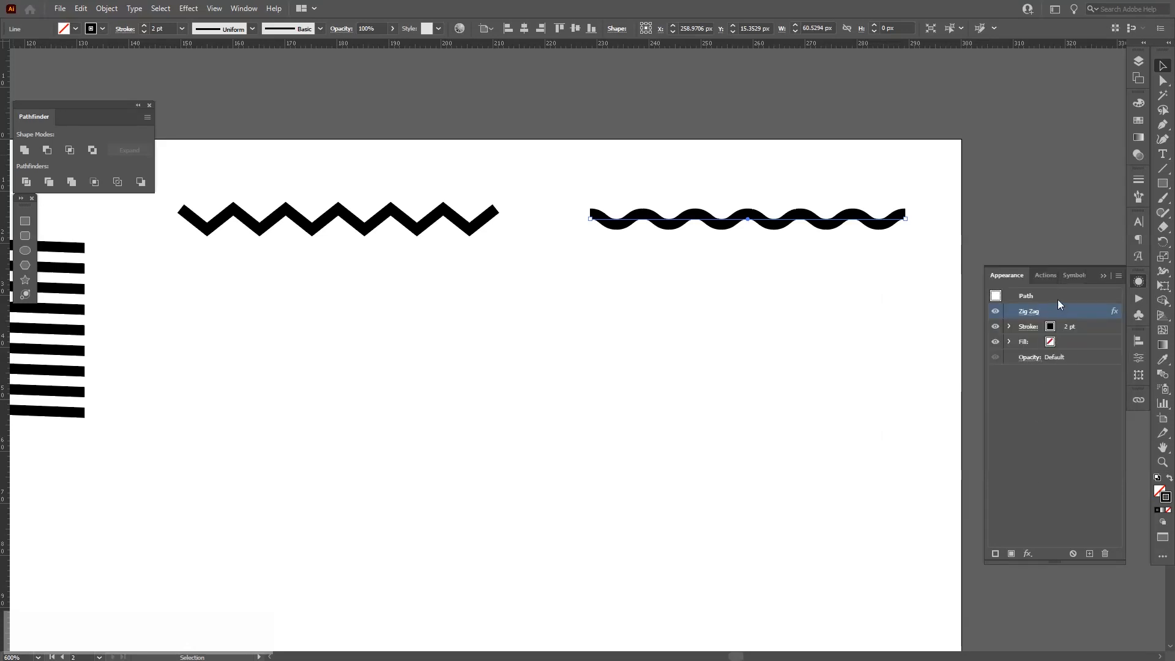
Select both wavy and zigzag lines and expand their appearance and strokes into filled shapes.
click(849, 329)
drag(427, 355, 520, 395)
alt+scroll(324, 198, up, 1)
drag(325, 200, 890, 314)
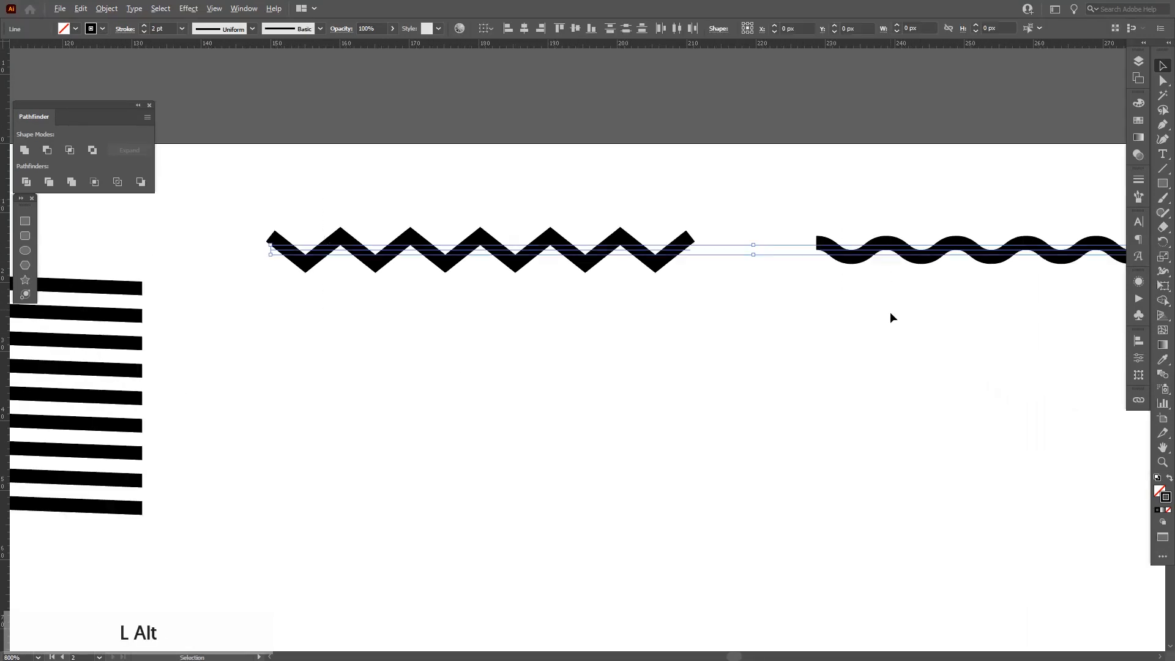
click(106, 8)
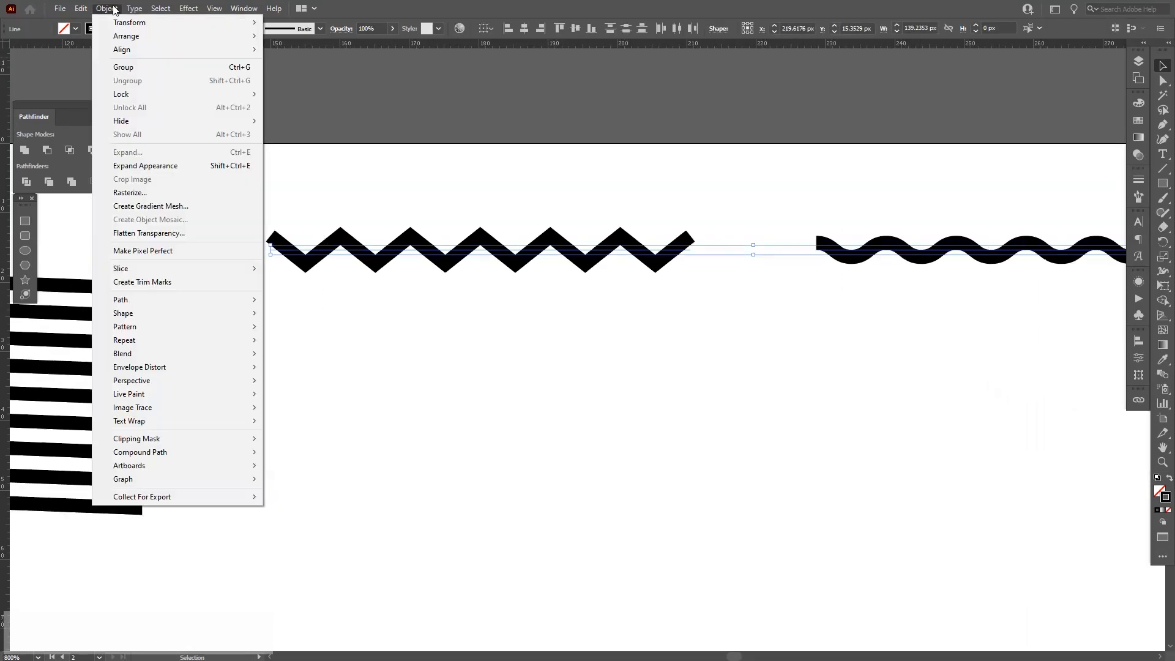
click(167, 164)
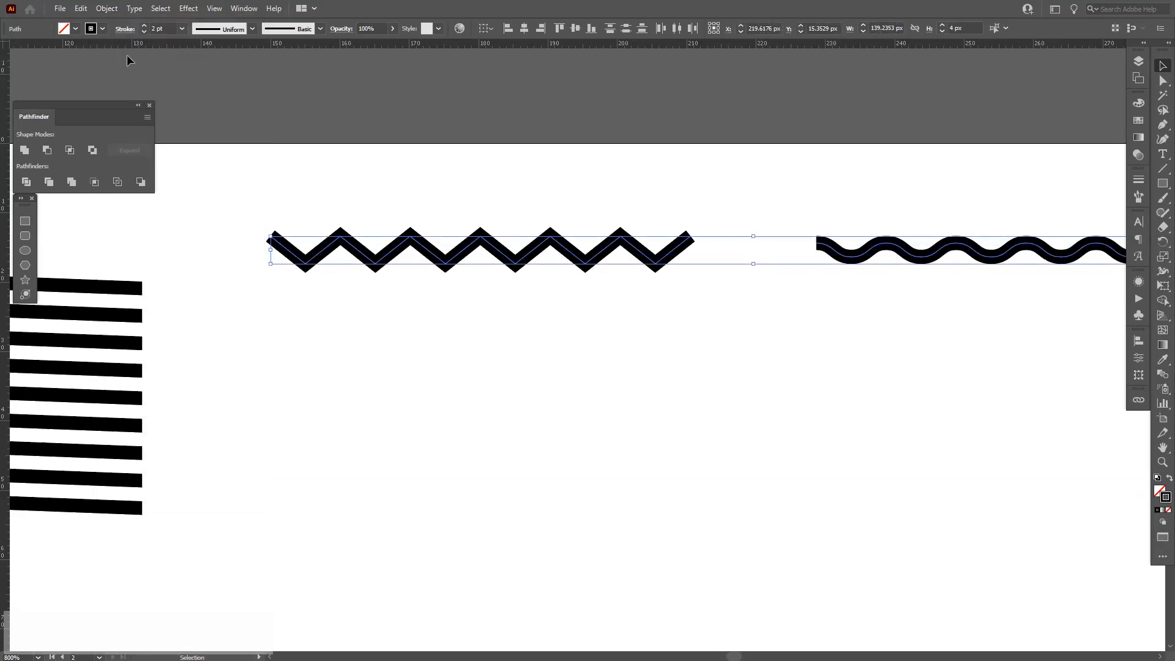
click(110, 9)
click(143, 152)
Shift the expanded zigzag's inner path down slightly and give it a white fill.
click(571, 410)
scroll(477, 258, up, 3)
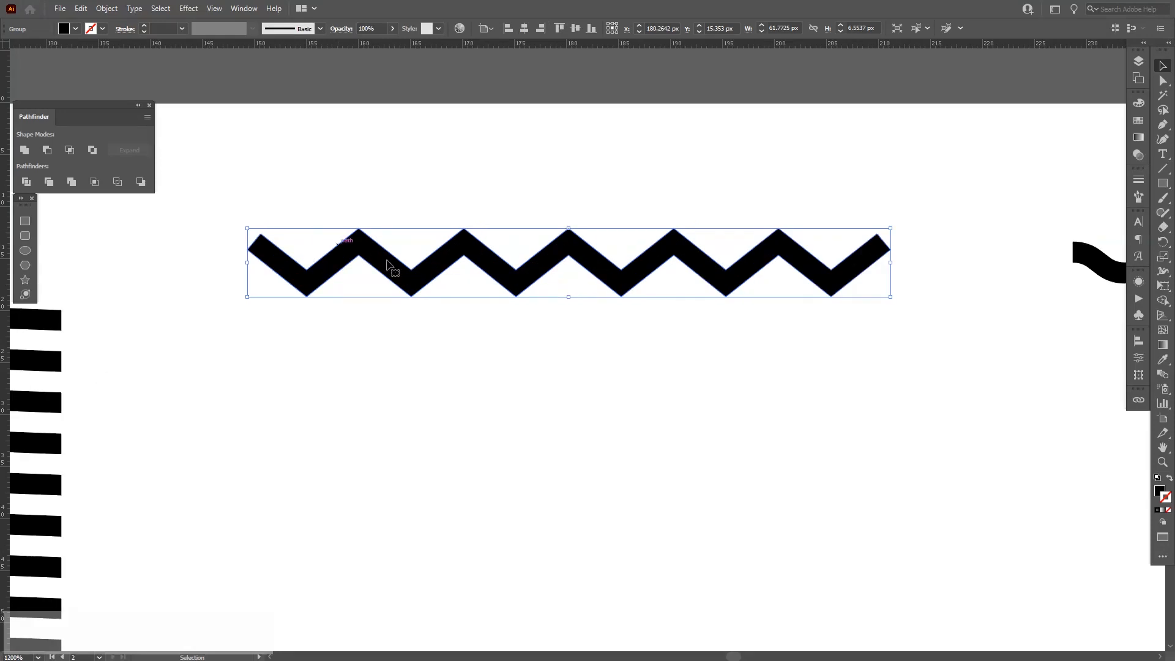
scroll(472, 251, up, 2)
drag(514, 213, 509, 260)
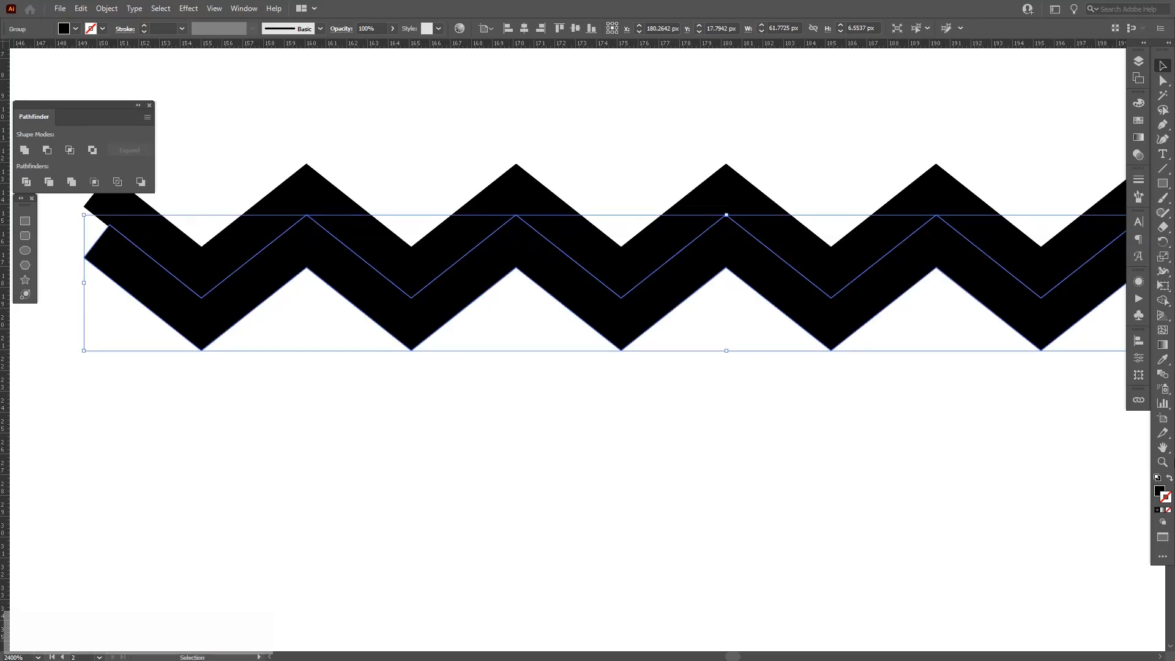
click(1158, 490)
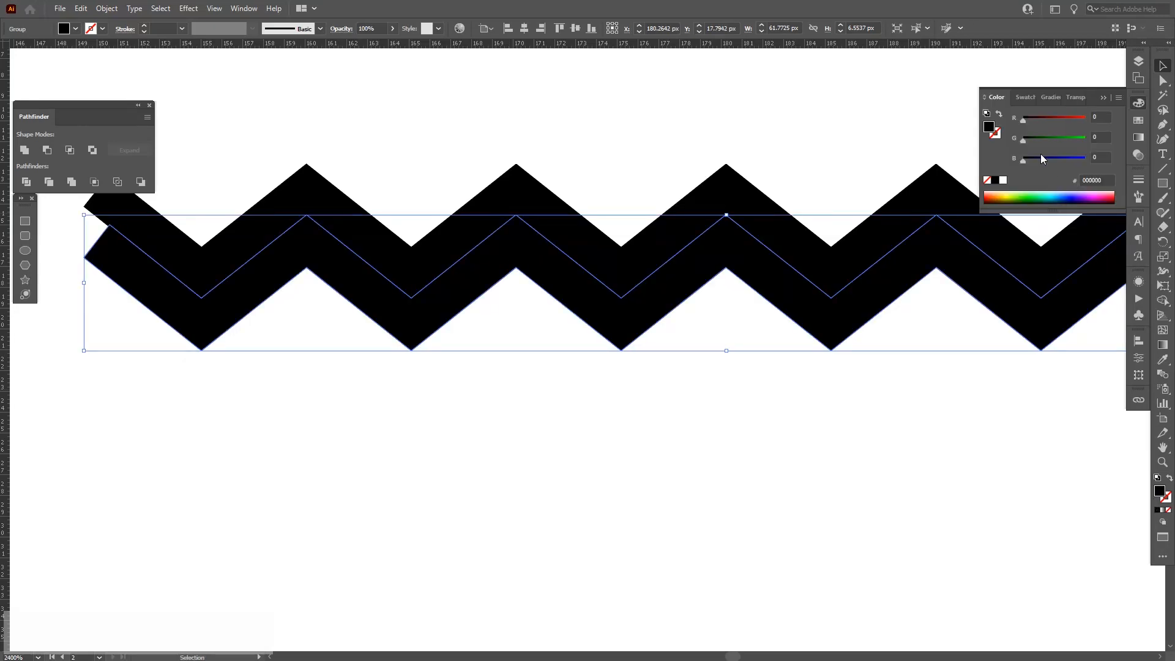
click(1003, 181)
Select the zigzag group and duplicate it downward.
scroll(553, 214, down, 1)
drag(549, 197, 559, 210)
drag(388, 185, 592, 369)
key(alt)
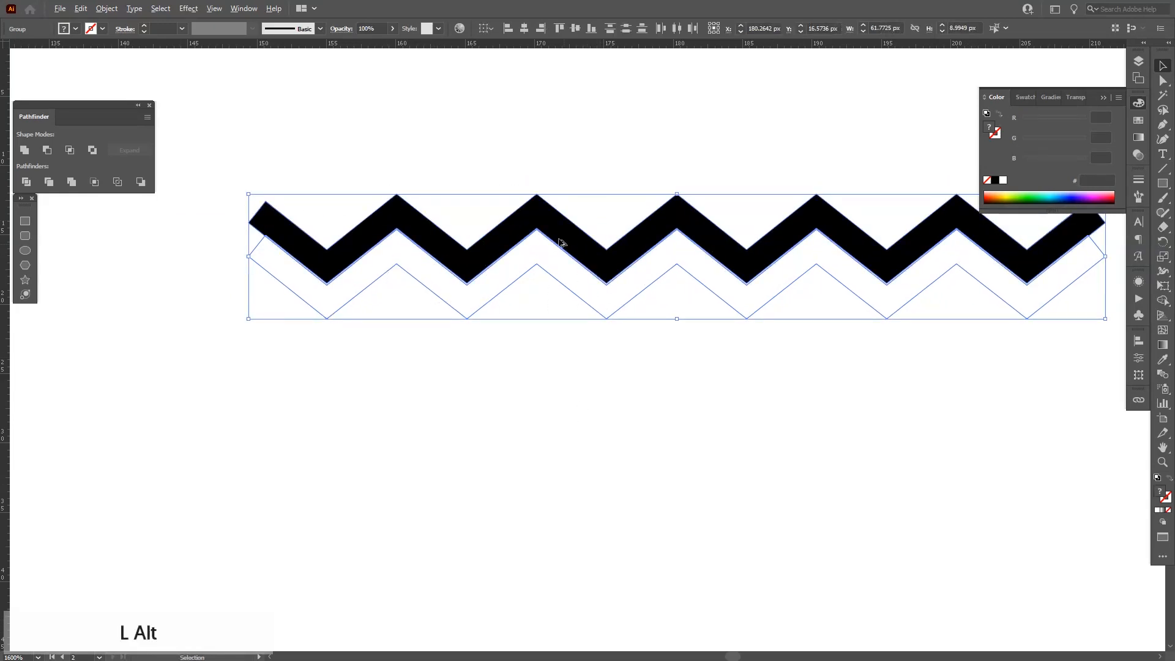
drag(550, 223, 568, 290)
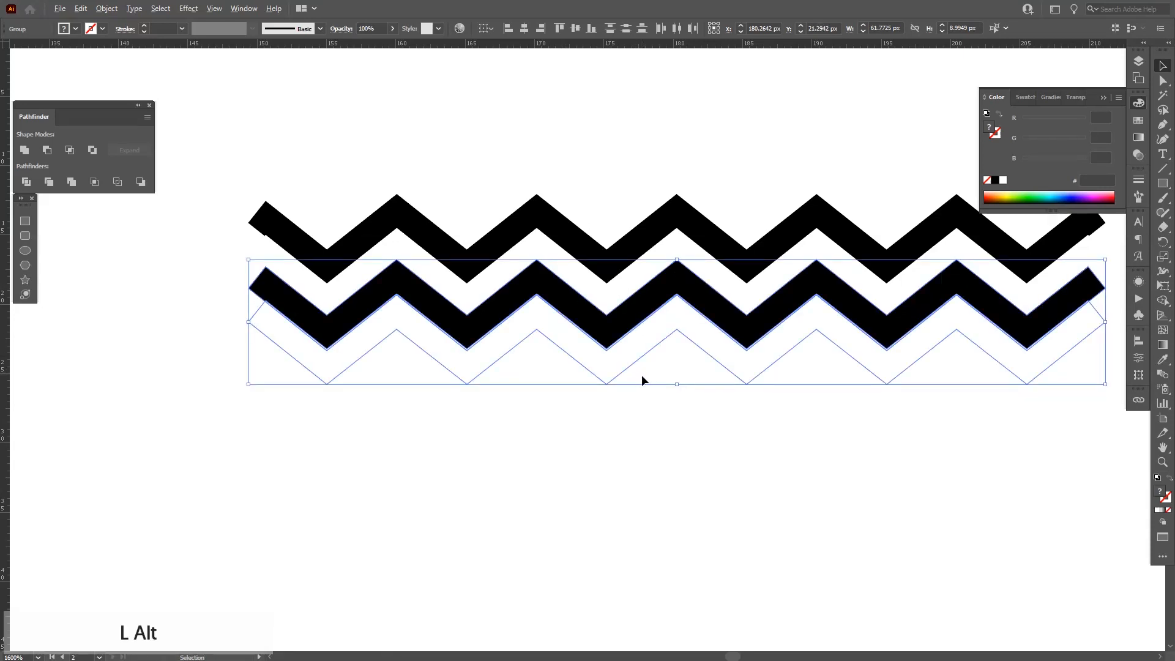
Nudge the copy to overlap the first row, repeat the duplicate to stack rows, and undo the last two copies.
scroll(641, 375, down, 2)
drag(667, 410, 655, 367)
key(ctrl+d)
key(ctrl+d)
key(ctrl+d)
key(ctrl+d)
key(ctrl+d)
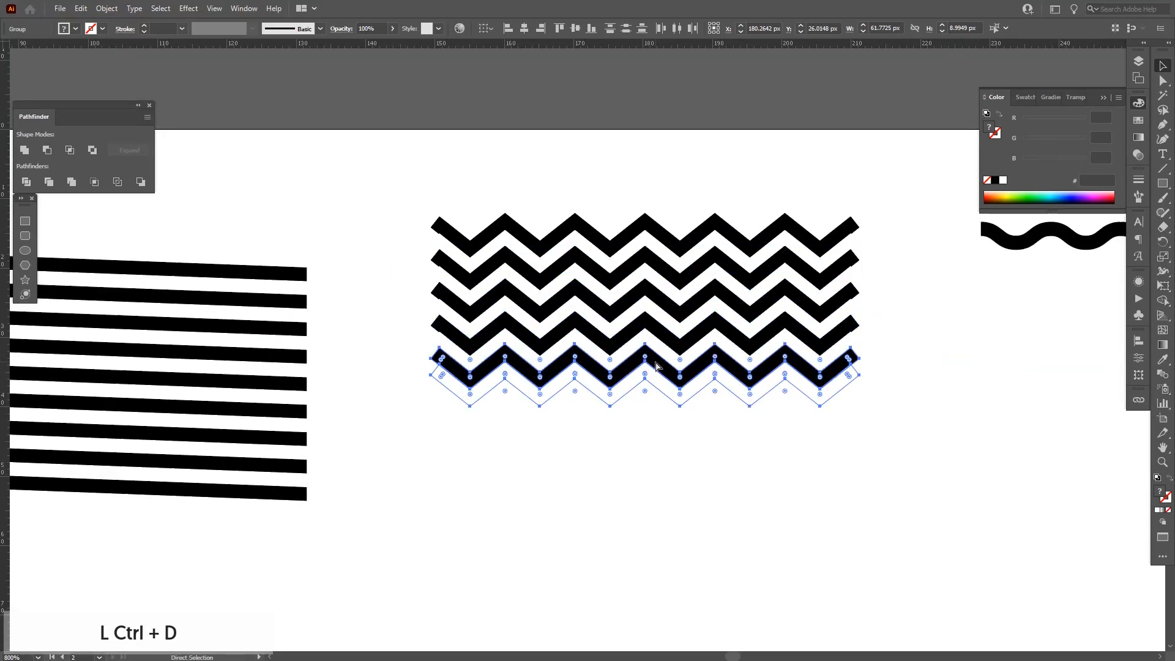
key(ctrl+d)
key(ctrl+d)
key(ctrl+d)
key(ctrl+d)
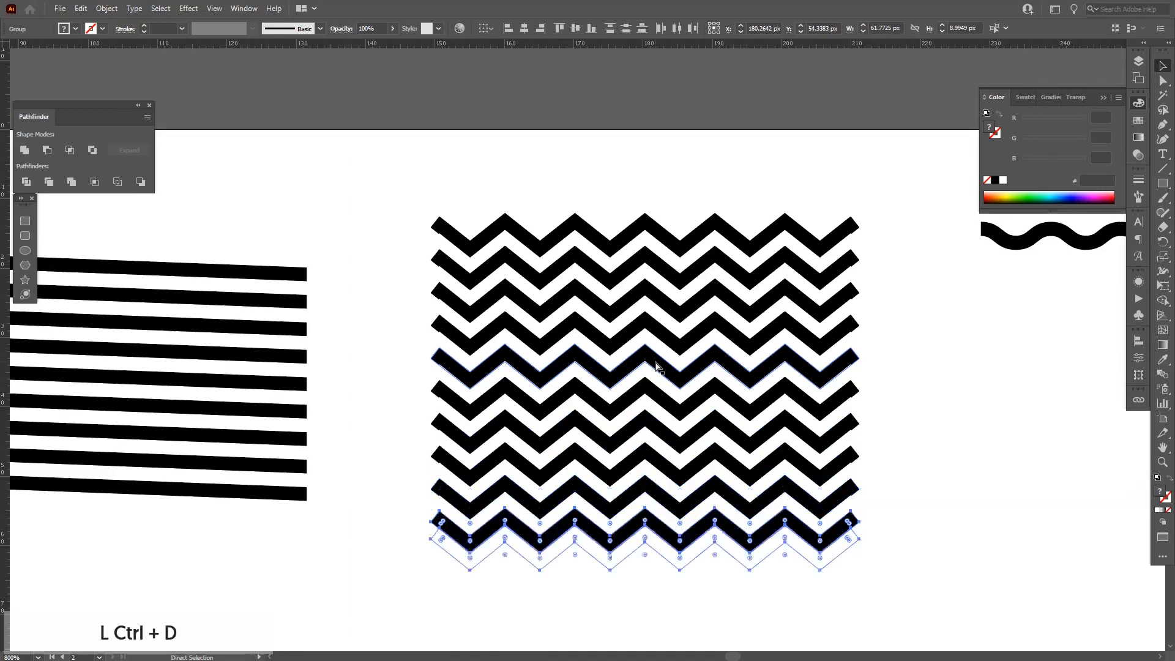
key(ctrl+z)
key(ctrl+z)
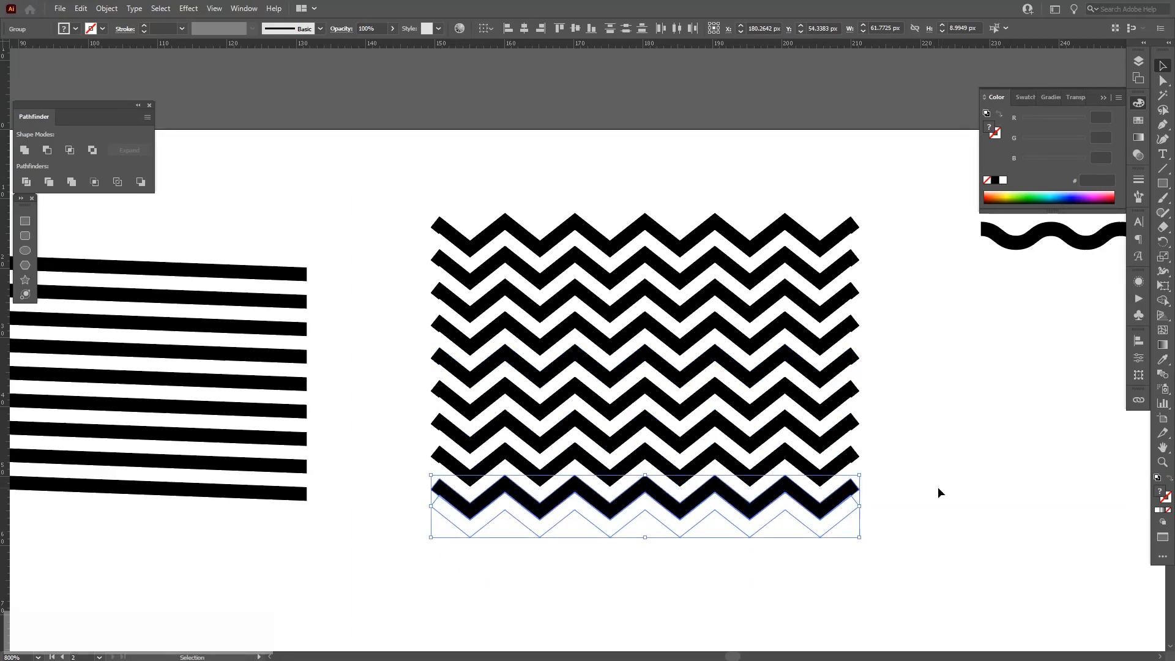
Select all the zigzag rows and ungroup them.
click(930, 488)
drag(883, 549, 753, 208)
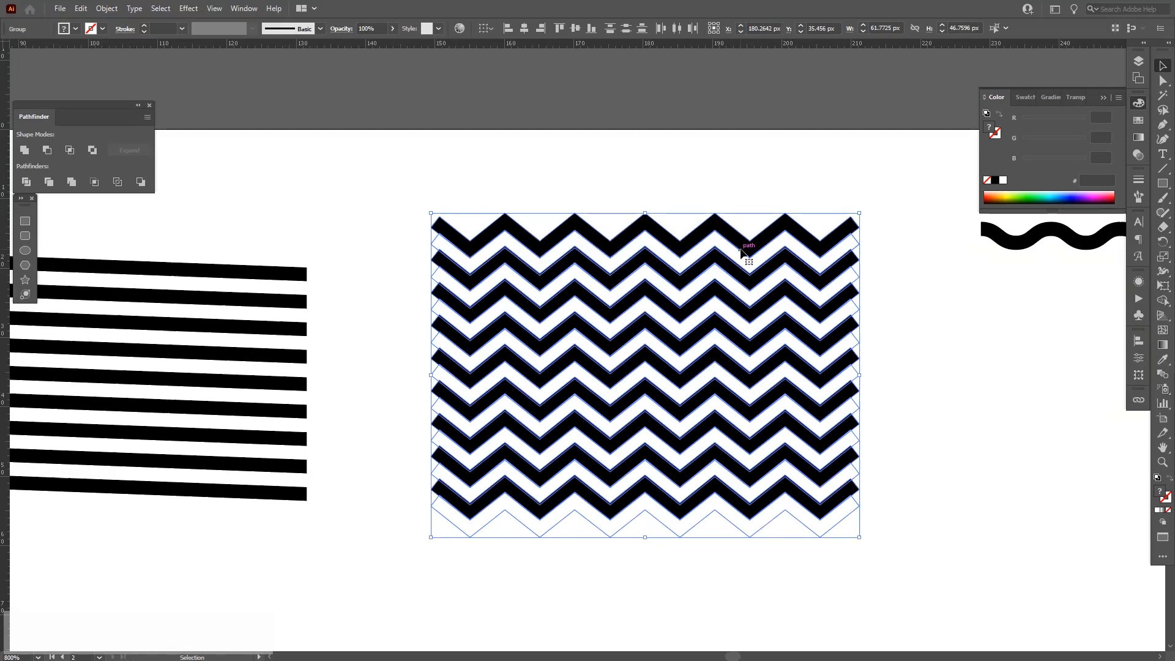
right_click(742, 249)
click(778, 355)
click(626, 31)
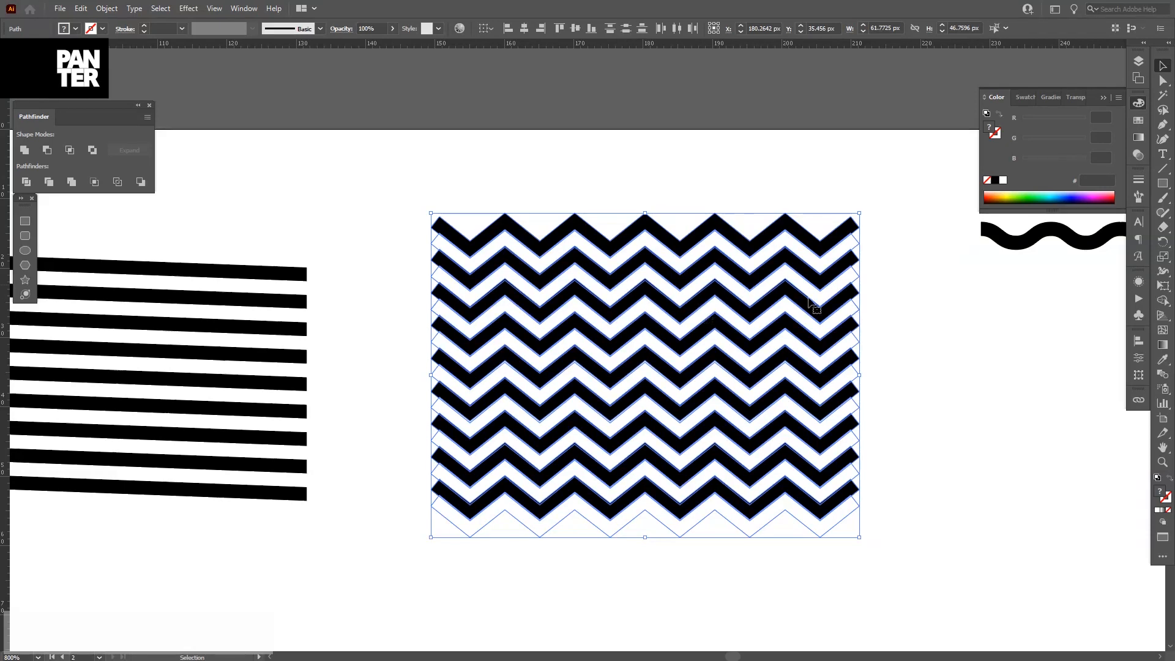
Zoom in to inspect the ends of the zigzag rows.
scroll(518, 331, up, 1)
drag(580, 329, 574, 288)
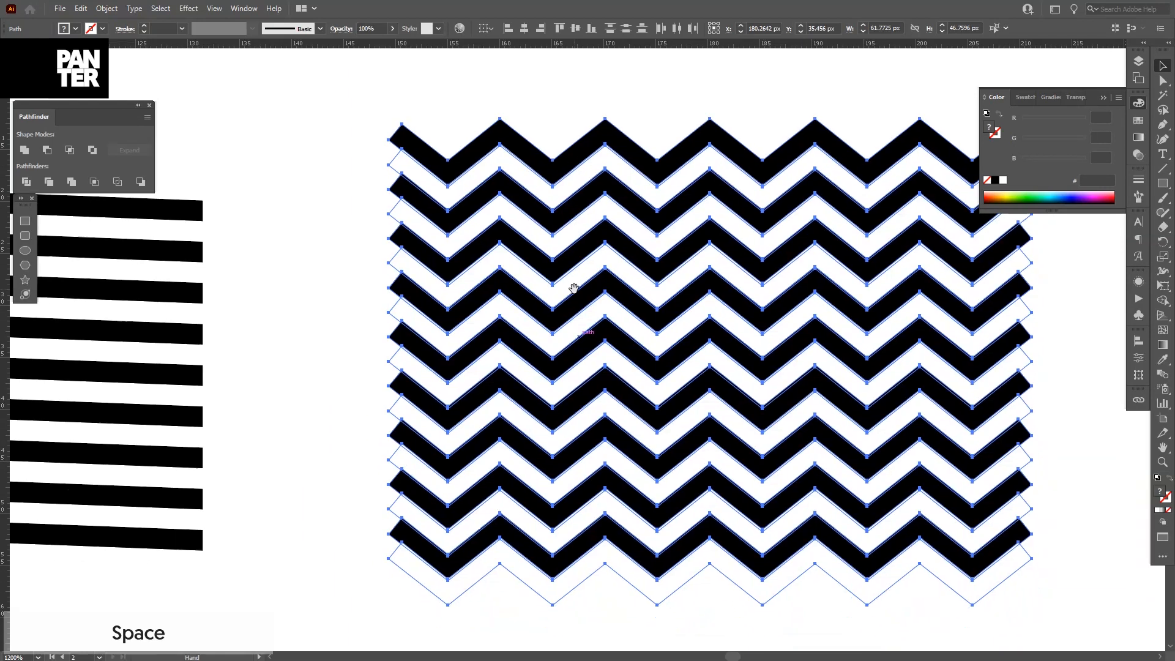
scroll(574, 289, down, 1)
click(1102, 98)
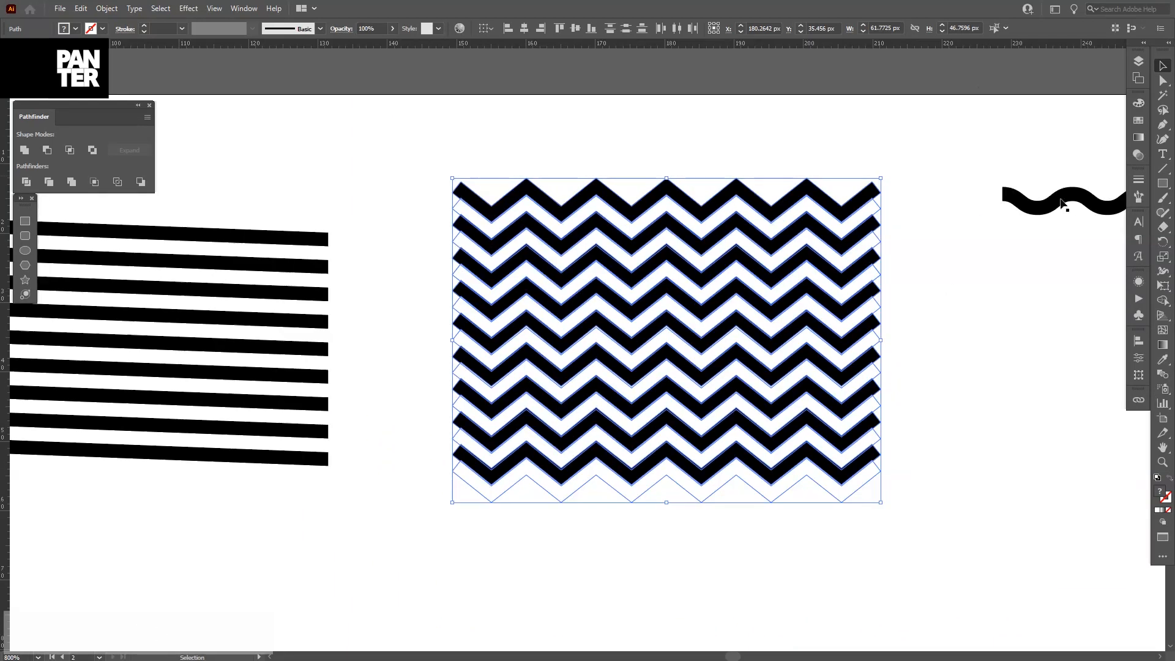
scroll(529, 160, up, 4)
scroll(575, 159, down, 4)
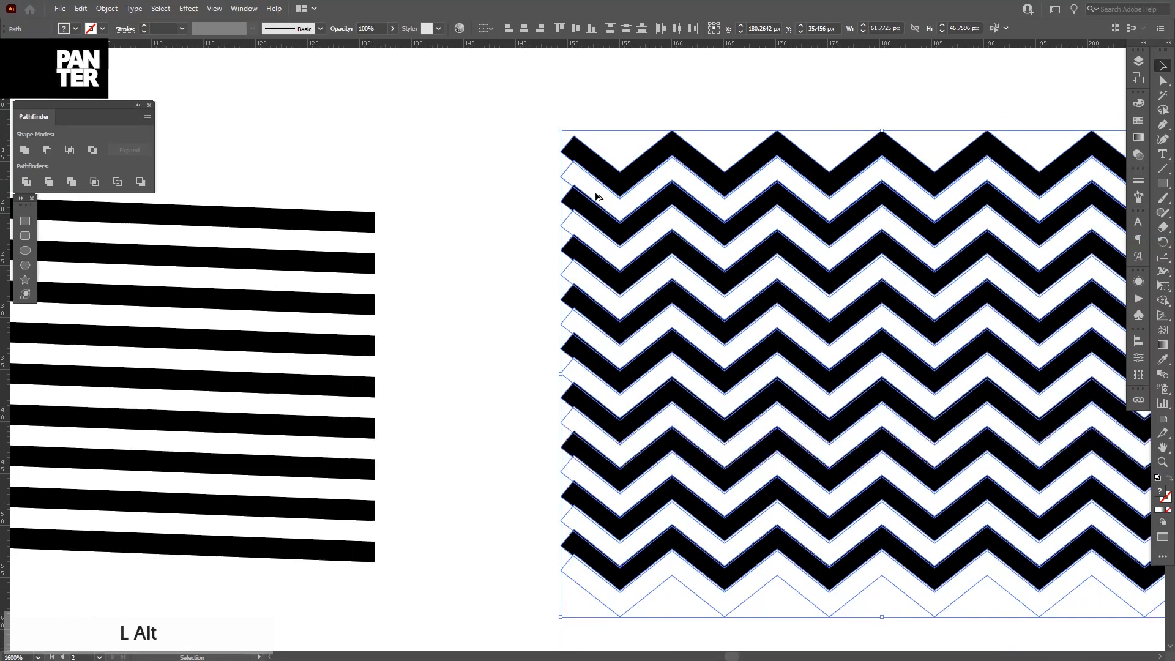
drag(623, 225, 628, 208)
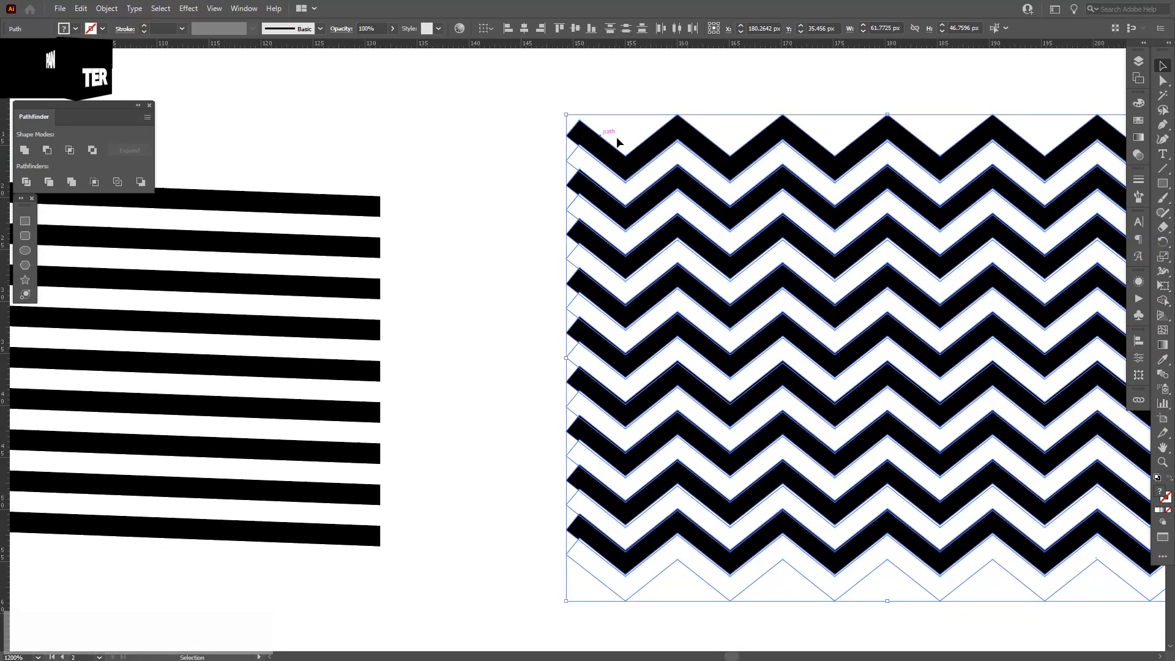
scroll(622, 148, up, 3)
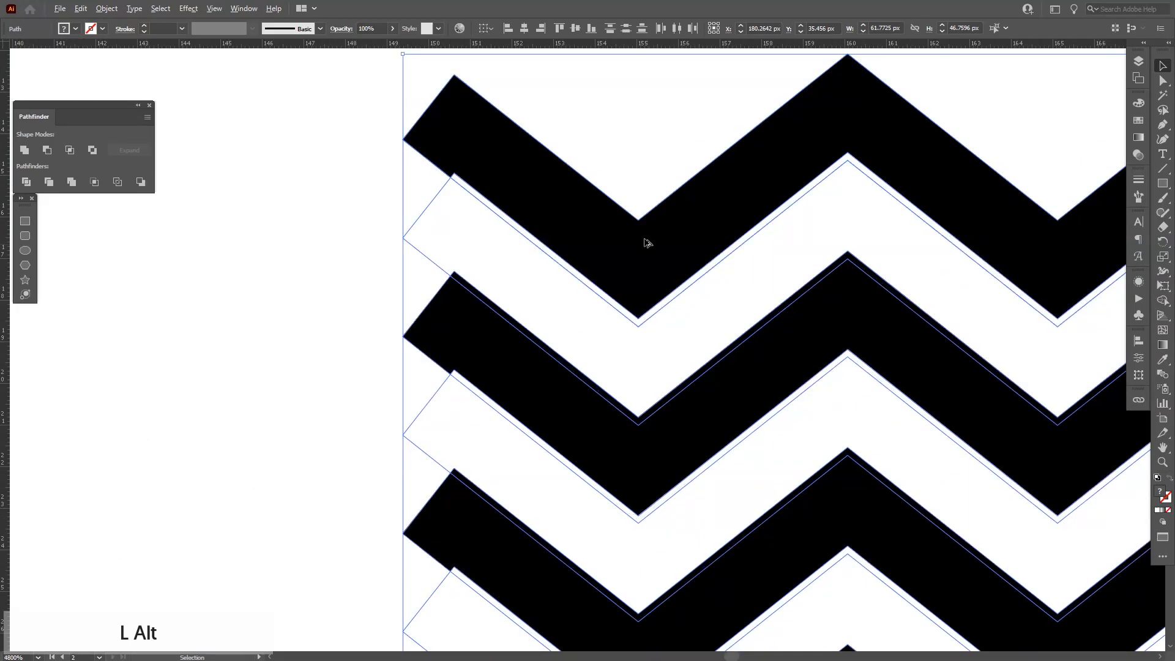
scroll(644, 254, down, 5)
Draw a rectangle about 15 by 52 px covering the left ends of the zigzag rows.
click(25, 221)
drag(516, 133, 619, 465)
key(v)
scroll(601, 481, up, 2)
drag(519, 441, 519, 498)
scroll(641, 420, down, 2)
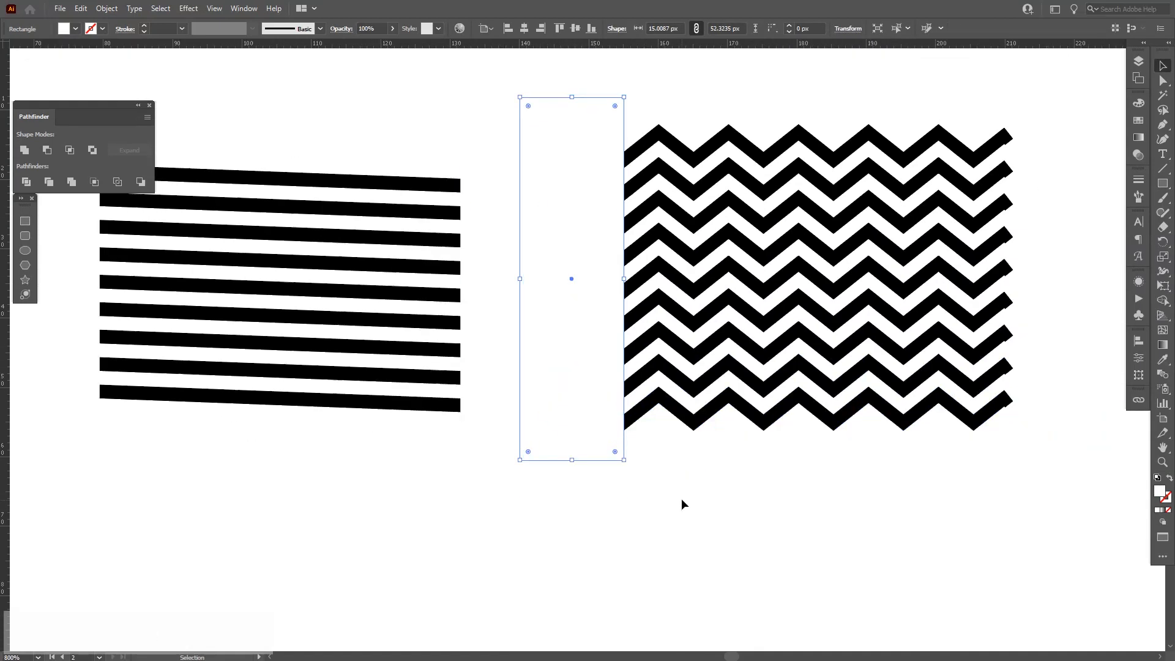
Draw a second rectangle covering the right ends of the zigzag rows.
click(681, 498)
key(space)
drag(724, 513, 619, 524)
key(space)
drag(923, 385, 808, 425)
key(m)
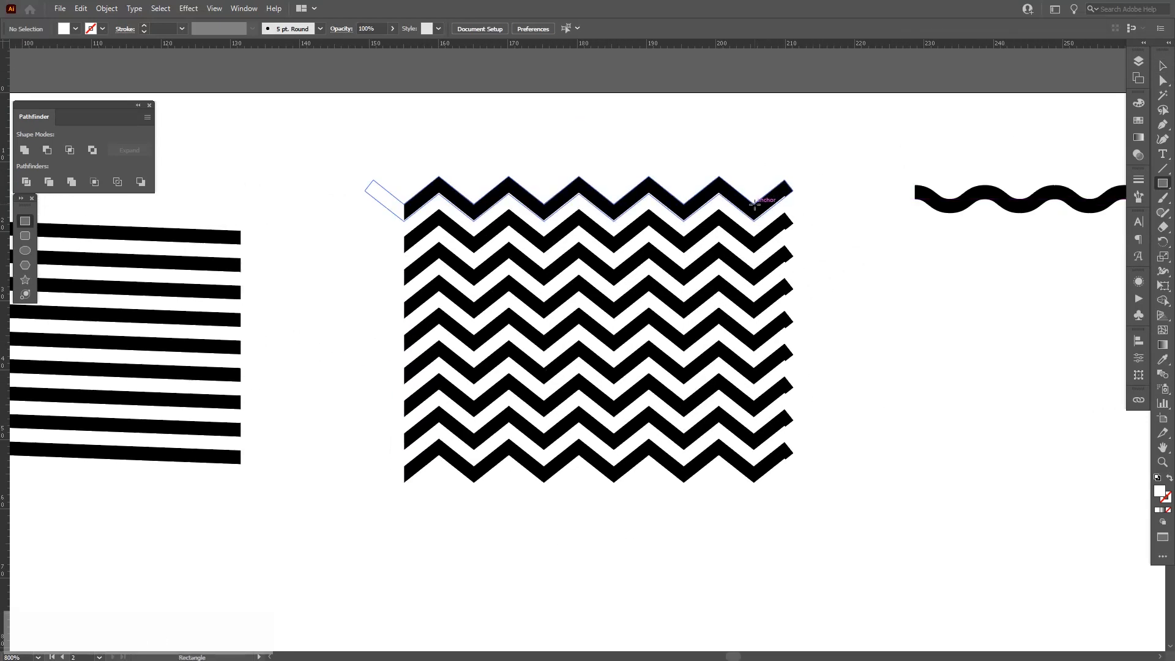
drag(754, 204, 806, 514)
key(v)
Select the rows with both rectangles and delete the left overhanging region with the Shape Builder tool.
drag(808, 205, 383, 559)
key(shift)
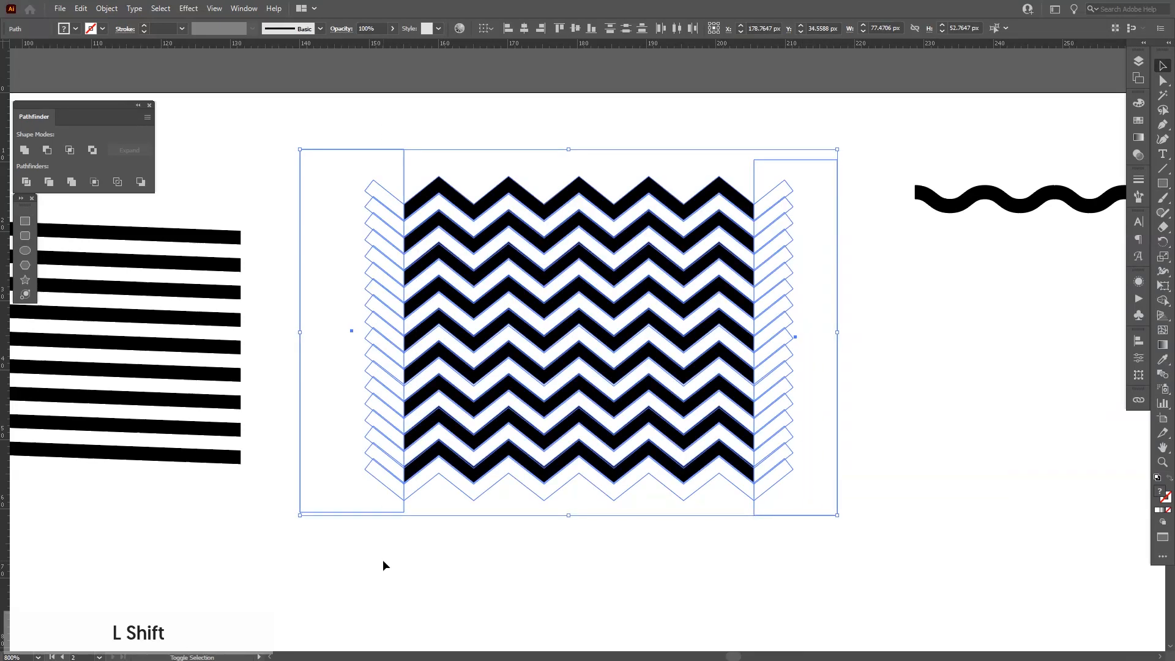
key(shift+m)
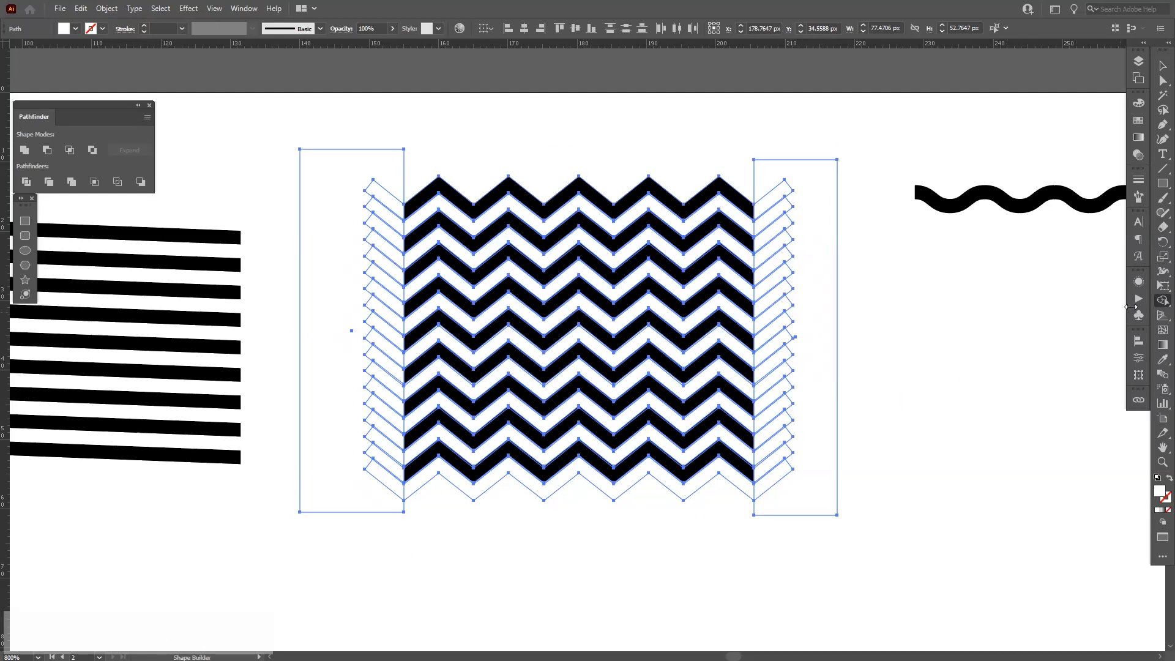
click(1163, 302)
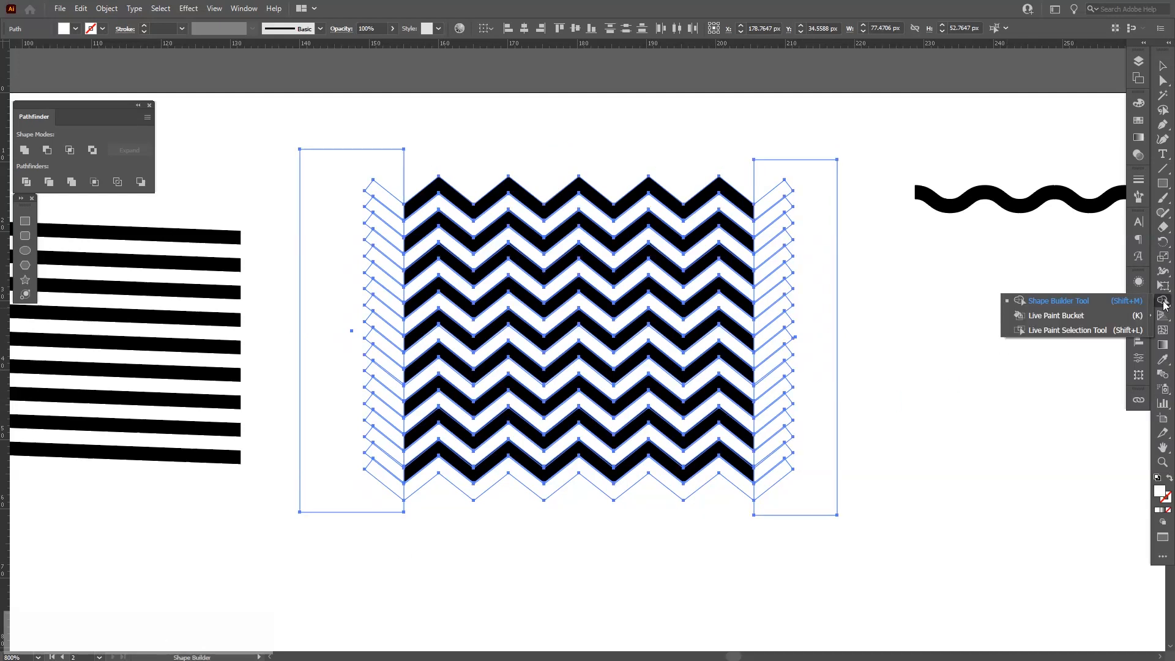
click(1073, 306)
key(space)
drag(493, 270, 575, 289)
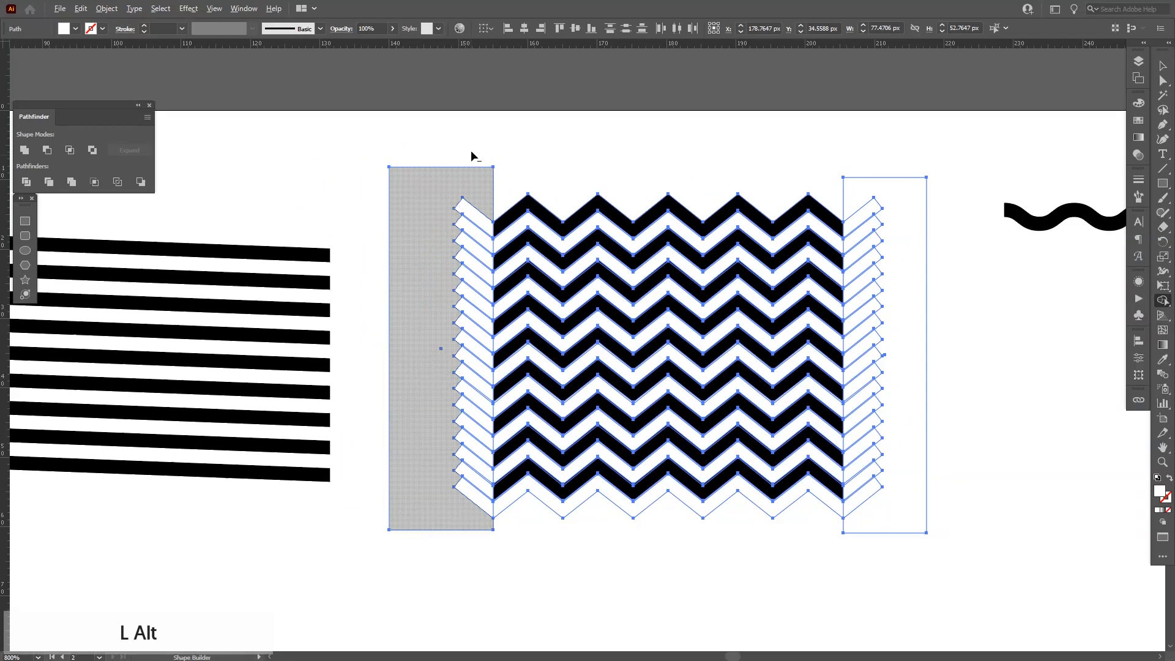
key(shift)
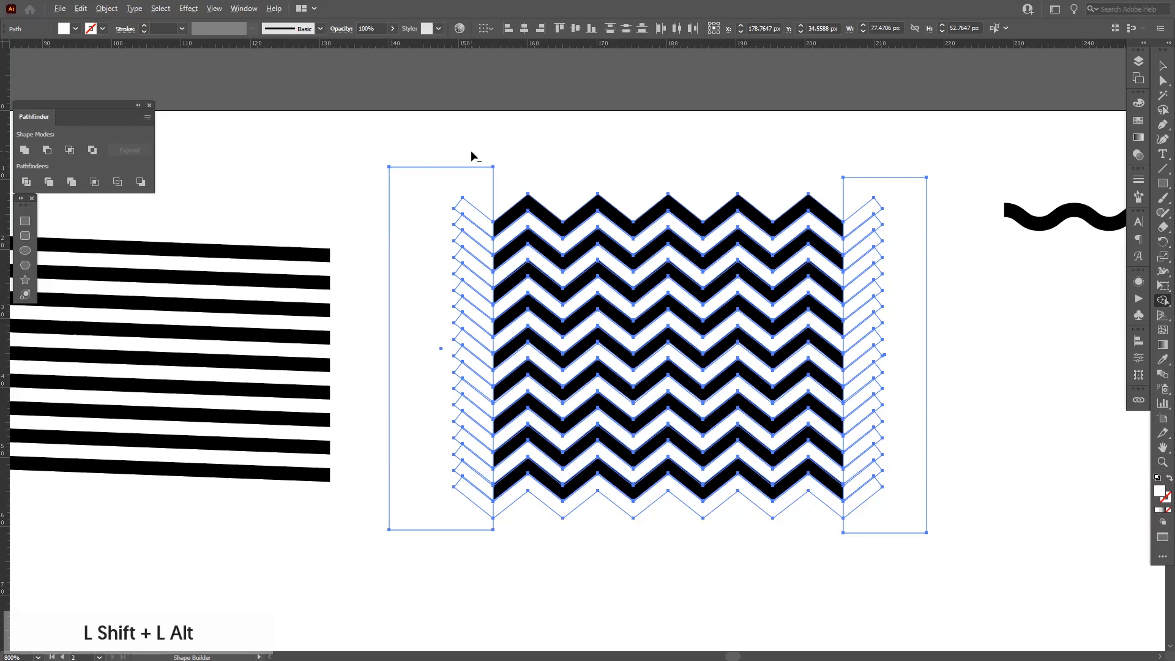
drag(481, 131, 465, 576)
Delete the right overhanging region with the Shape Builder tool and deselect.
key(space)
drag(787, 412, 695, 415)
drag(798, 137, 754, 479)
key(v)
click(769, 556)
Select all the trimmed zigzag pieces and group them.
scroll(769, 556, down, 1)
key(space)
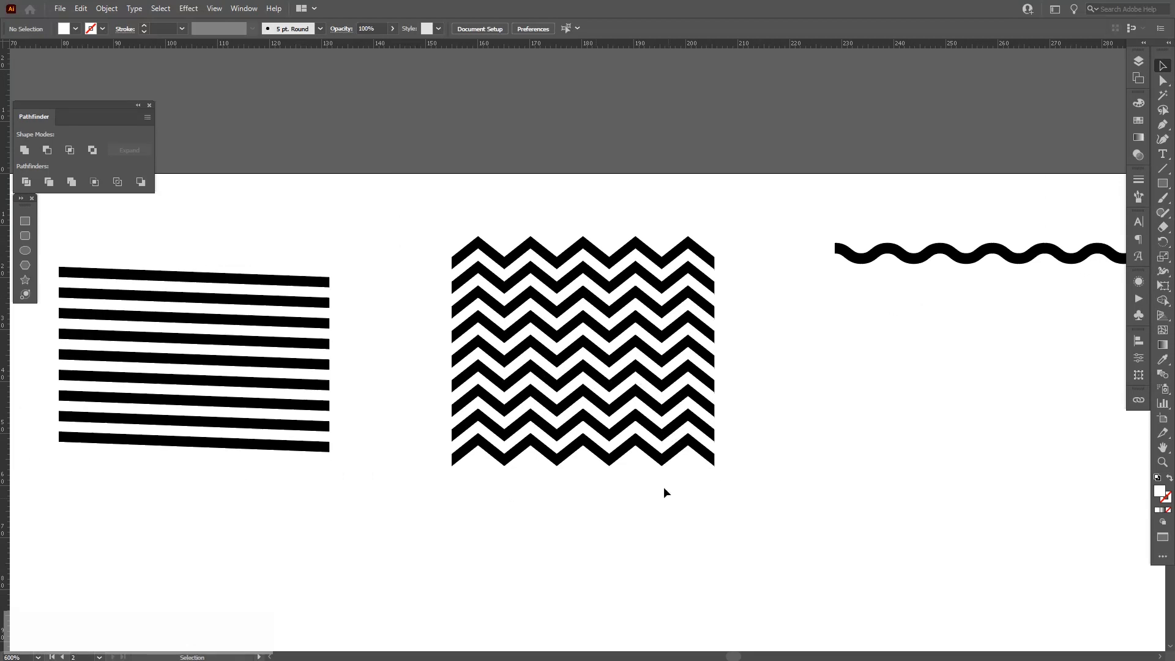
click(636, 457)
key(ctrl+a)
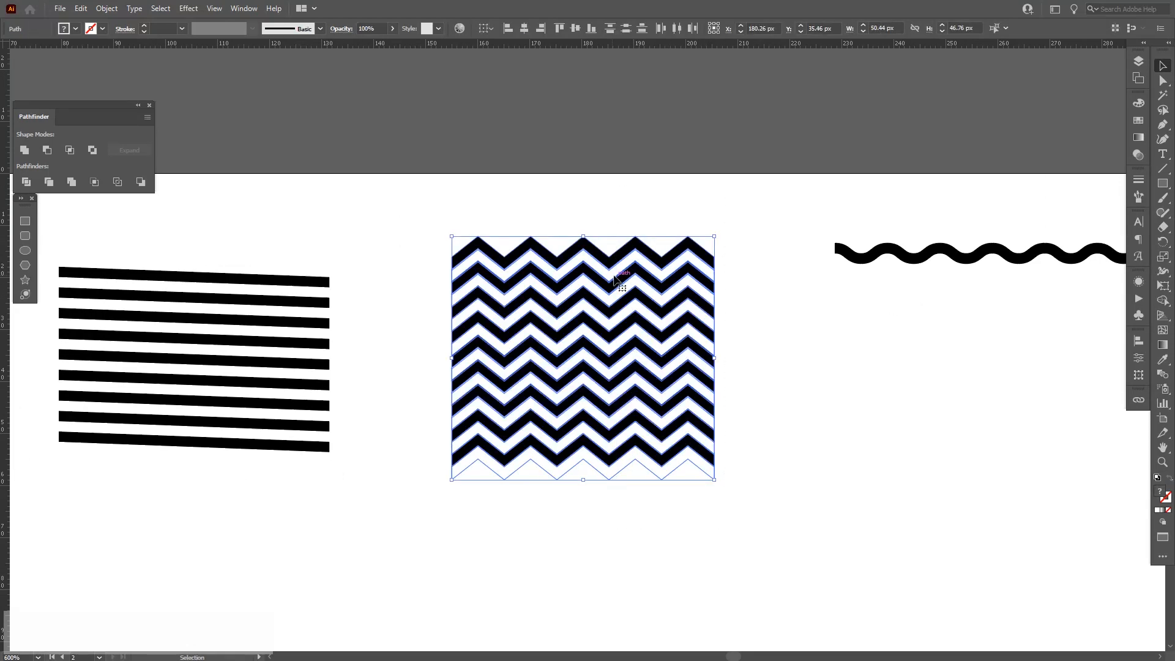
right_click(614, 275)
click(673, 351)
Fill the lower wave of the wave pair with white from the Swatches.
key(space)
drag(387, 356, 287, 328)
alt+scroll(690, 231, up, 2)
drag(723, 326, 499, 265)
alt+scroll(499, 265, up, 2)
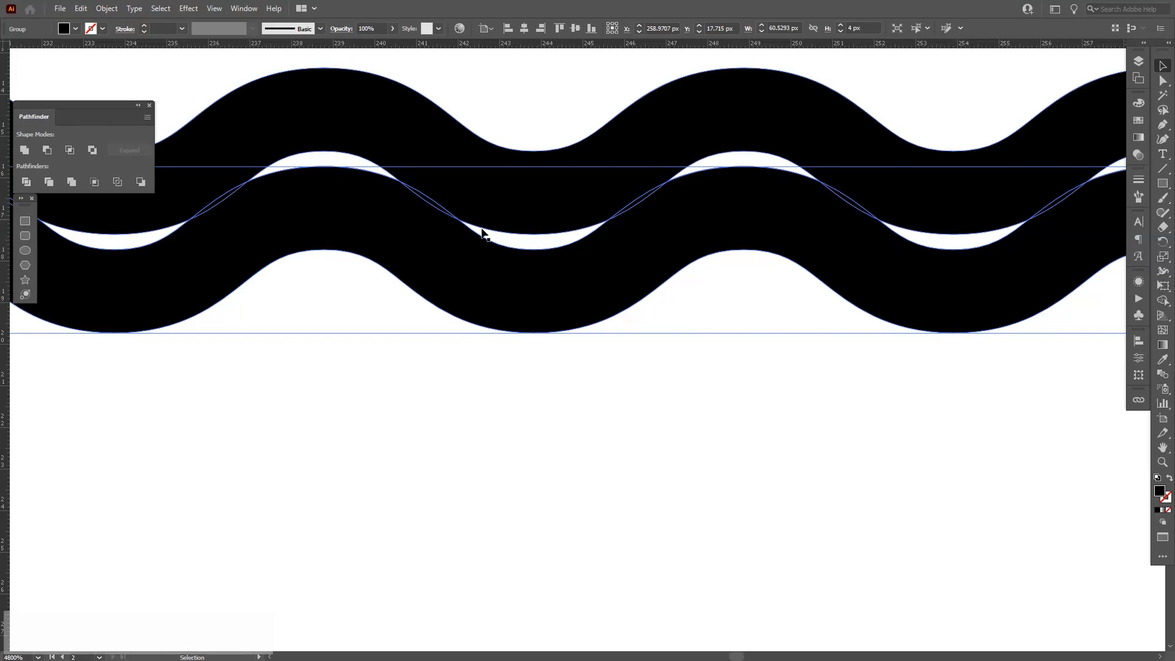
scroll(546, 273, down, 1)
drag(545, 273, 547, 303)
alt+scroll(575, 263, down, 1)
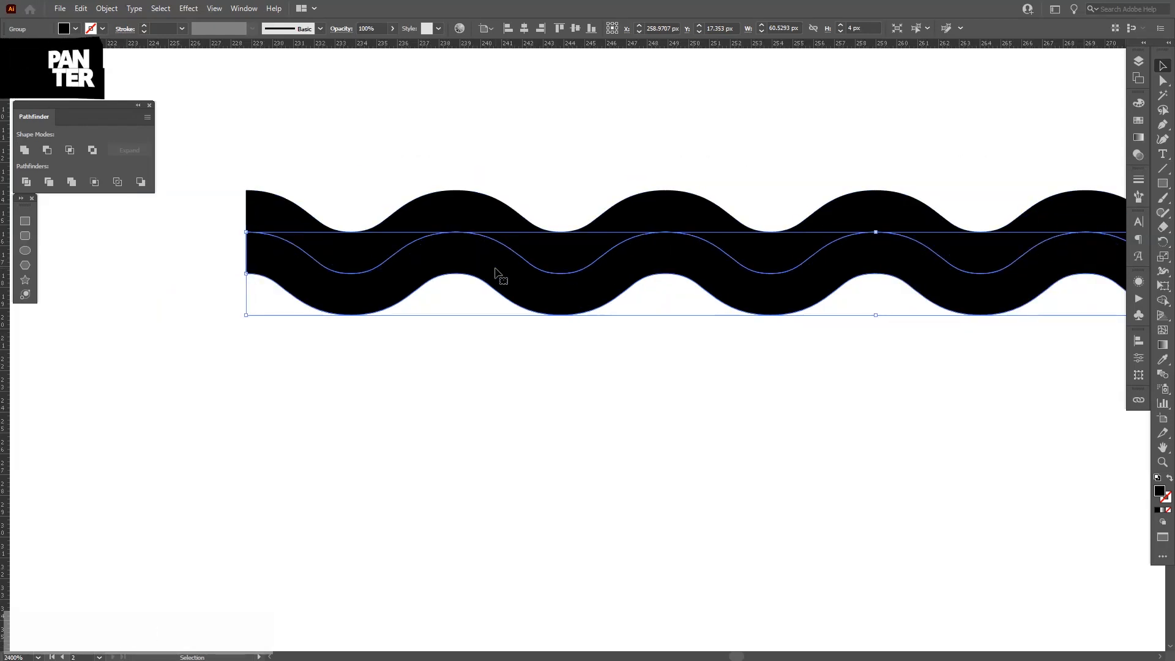
click(1138, 120)
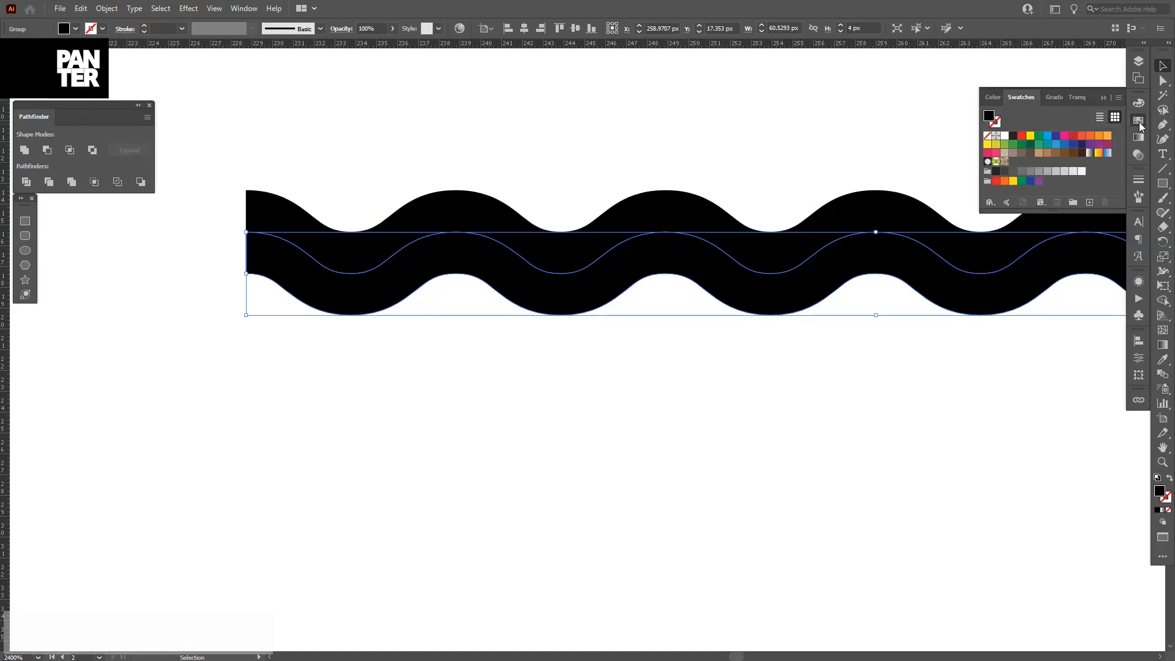
click(1005, 136)
click(1104, 99)
Copy the wave strip directly below the original.
drag(718, 152, 614, 339)
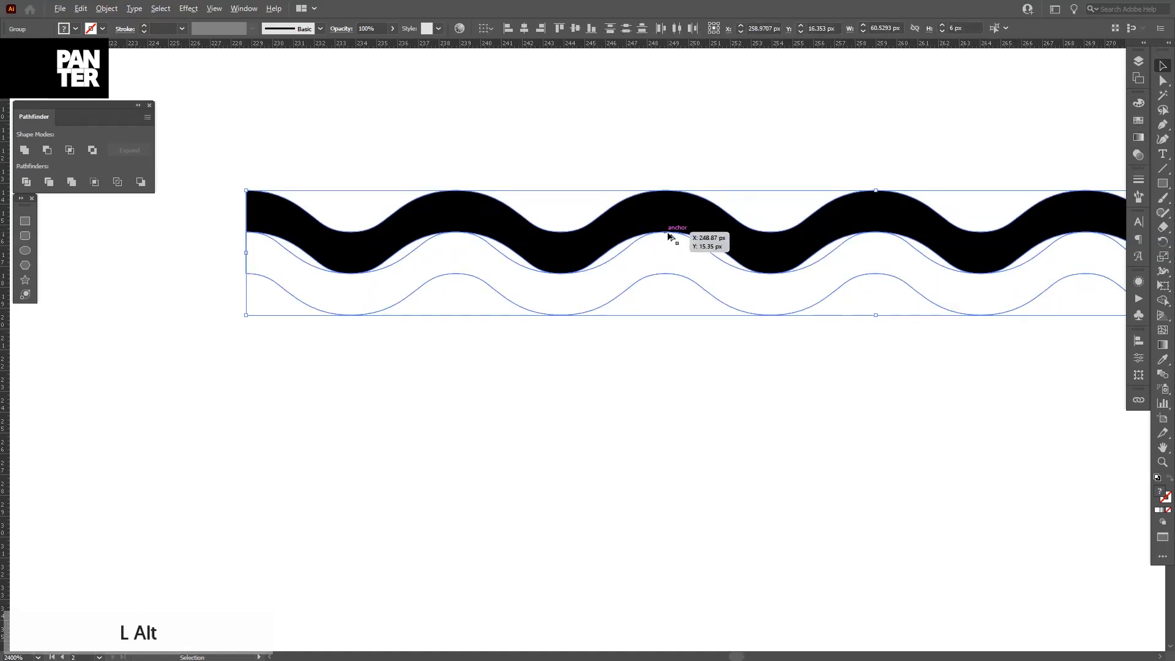
scroll(661, 249, up, 3)
click(662, 408)
drag(665, 354, 666, 349)
scroll(666, 350, down, 2)
scroll(666, 351, down, 2)
drag(655, 435, 650, 380)
scroll(644, 337, up, 1)
scroll(650, 379, down, 3)
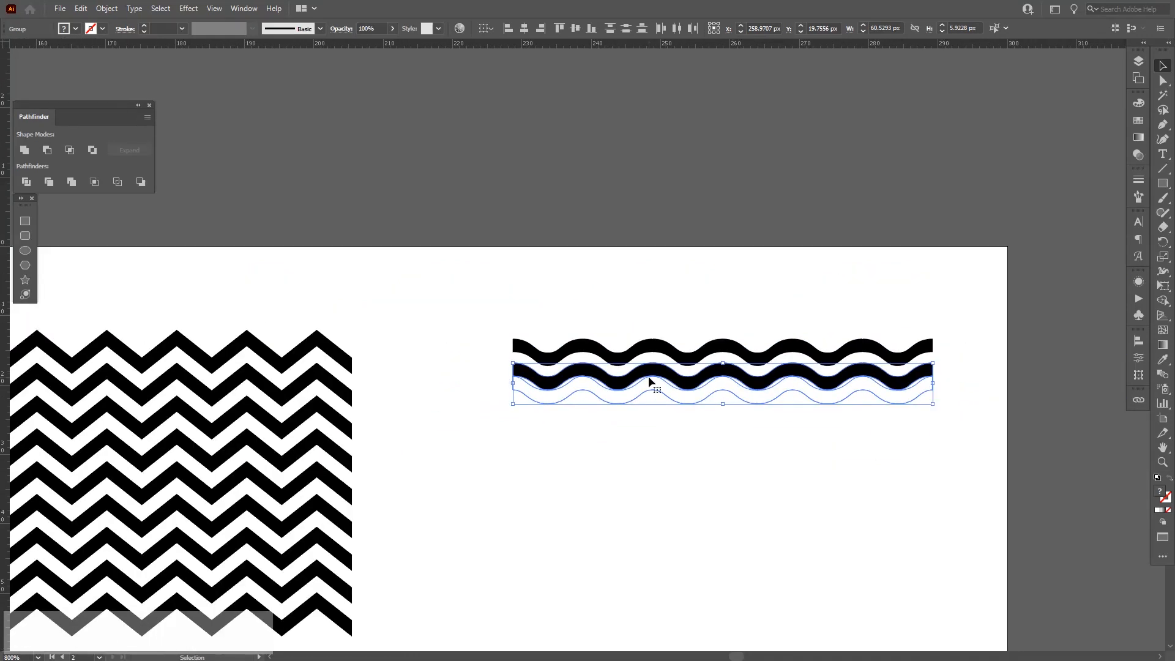
Repeat the duplication nine times to stack wave rows downward.
key(ctrl+d)
key(ctrl+d)
key(ctrl+d)
key(ctrl+d)
key(ctrl+d)
key(ctrl+d)
key(ctrl+d)
key(ctrl+d)
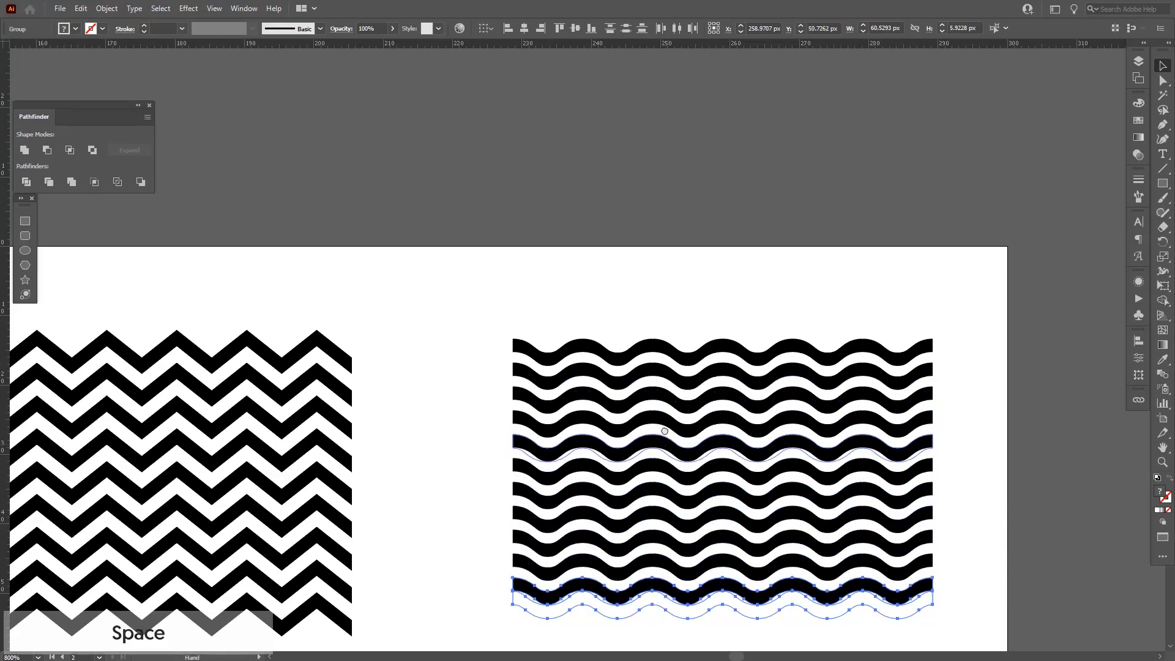
drag(669, 449, 640, 359)
key(ctrl+d)
key(ctrl+d)
Ungroup all the wave rows and distribute them evenly by vertical centre.
drag(967, 566, 678, 198)
right_click(726, 334)
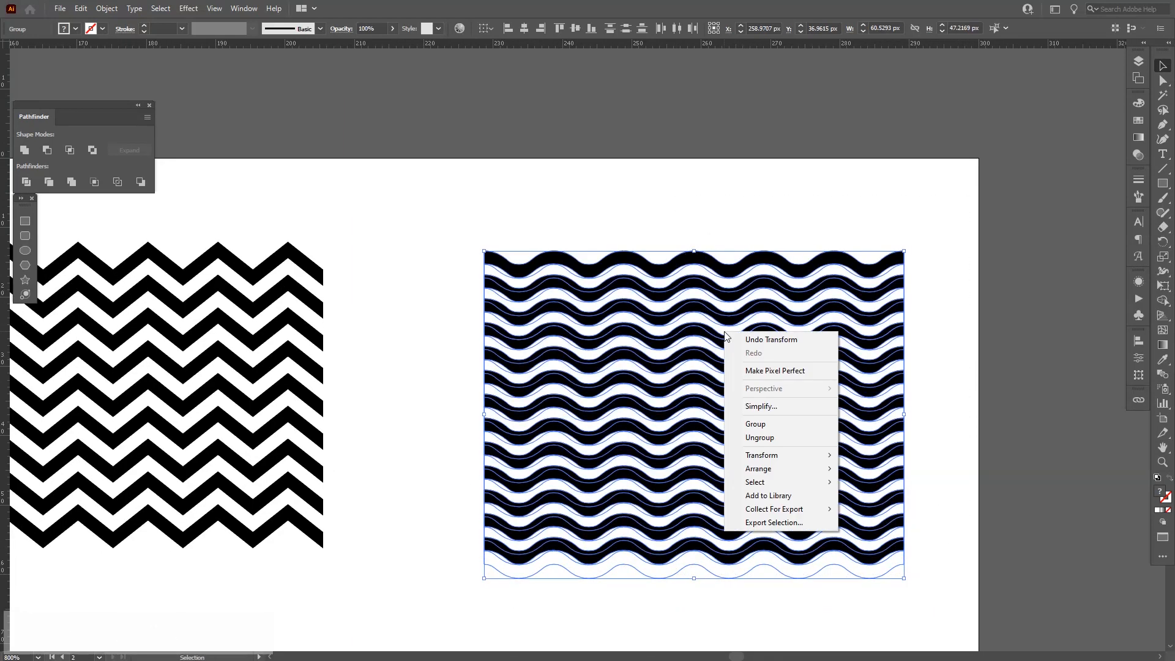
click(766, 438)
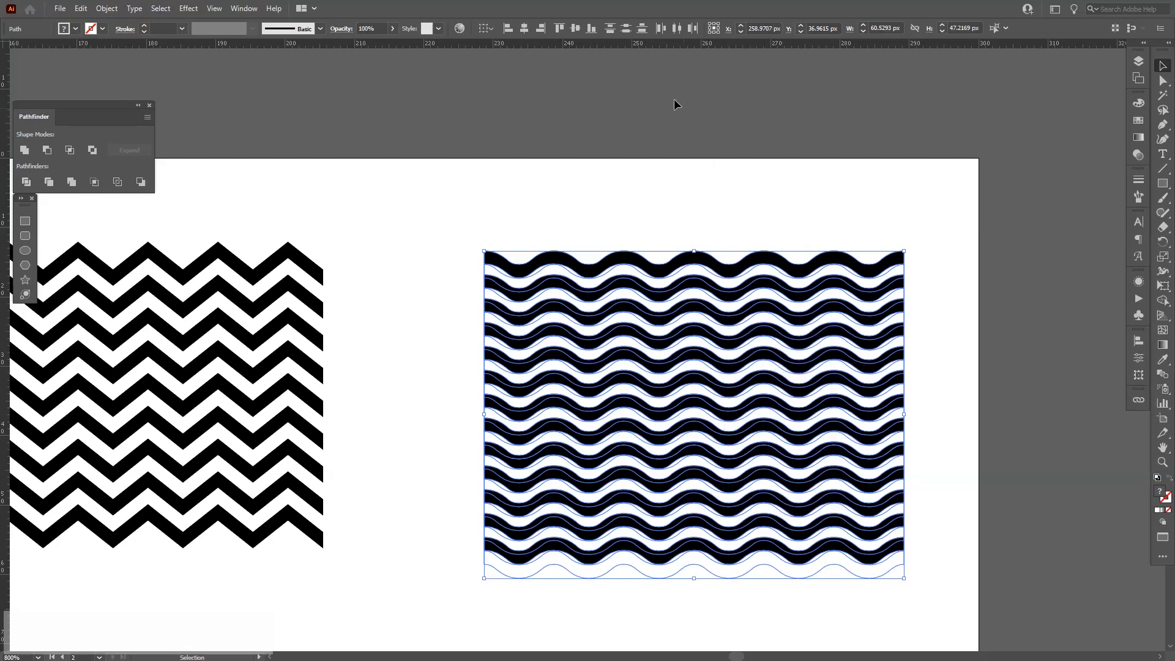
click(628, 30)
Select all the wave rows and group them.
drag(814, 158, 734, 596)
right_click(748, 389)
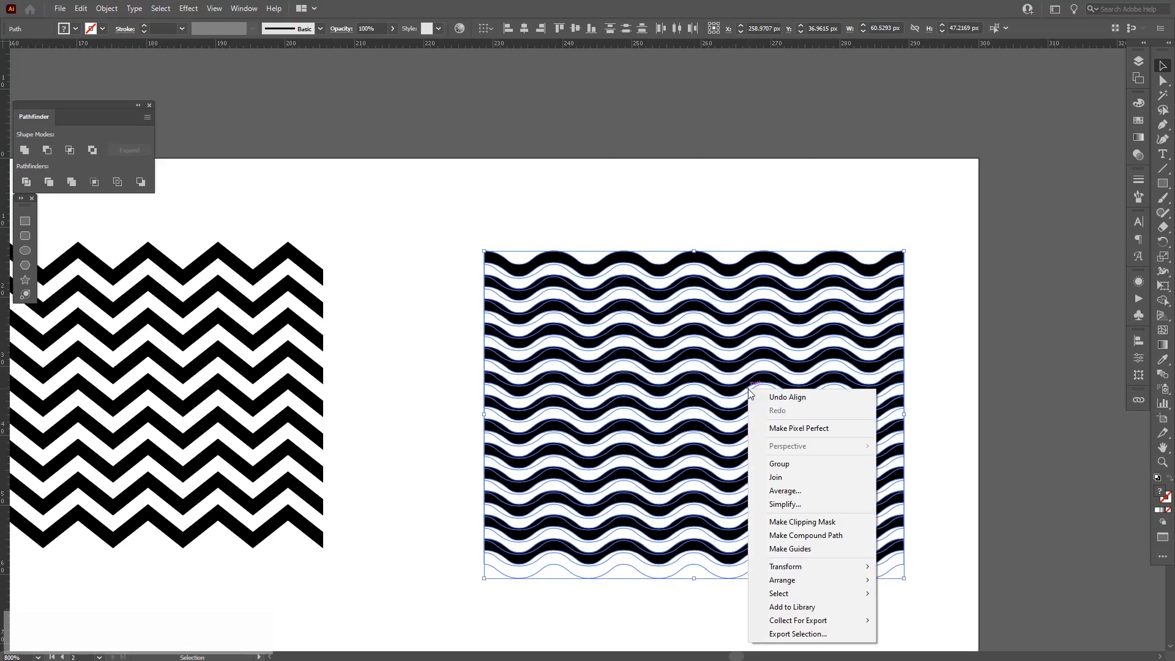
click(787, 464)
Copy the horizontal stripes group below itself and rotate the copy 270° into vertical stripes.
key(space)
scroll(607, 272, down, 1)
drag(438, 322, 728, 276)
click(599, 280)
key(space)
scroll(728, 276, down, 1)
key(space)
drag(467, 337, 708, 258)
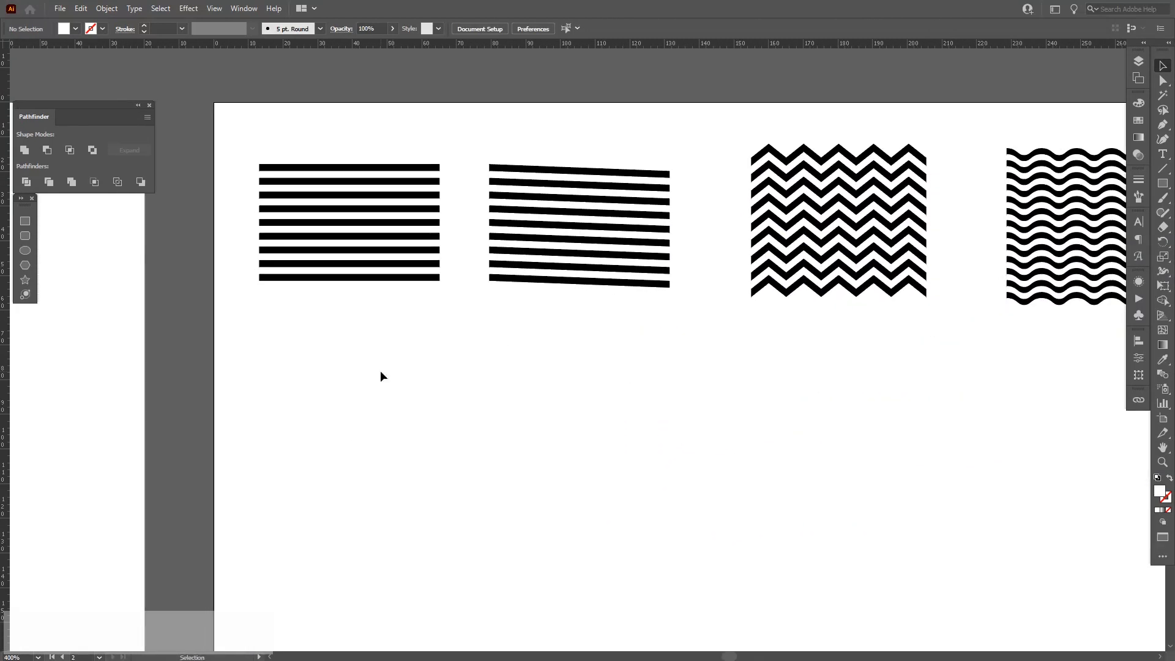
click(361, 207)
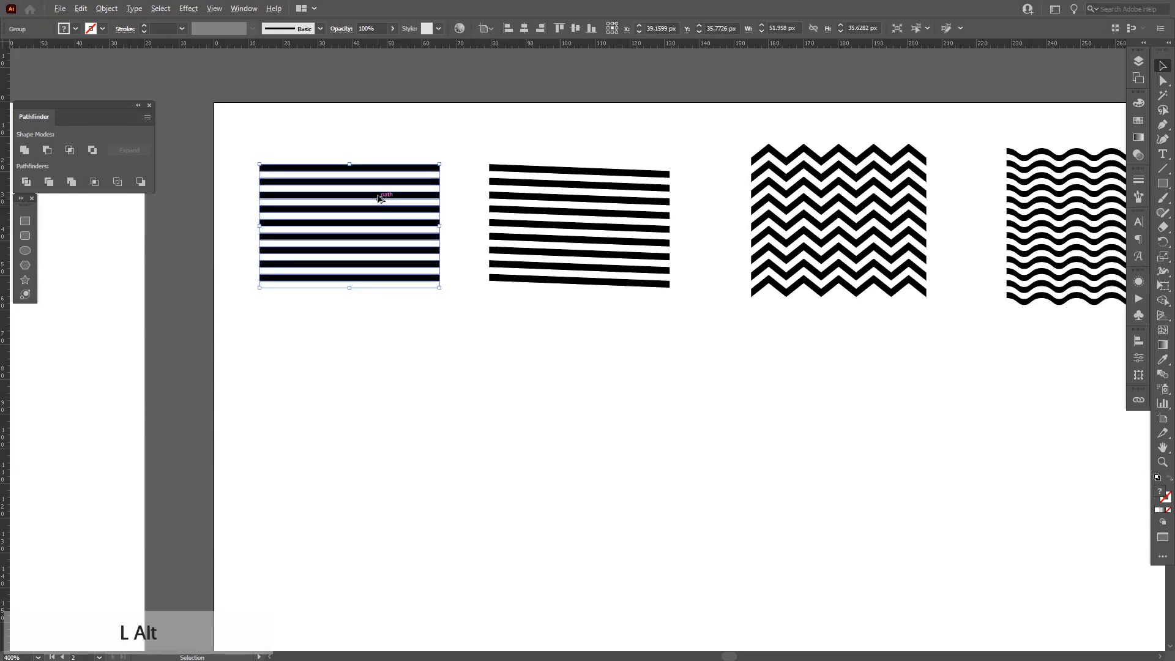
drag(377, 198, 375, 375)
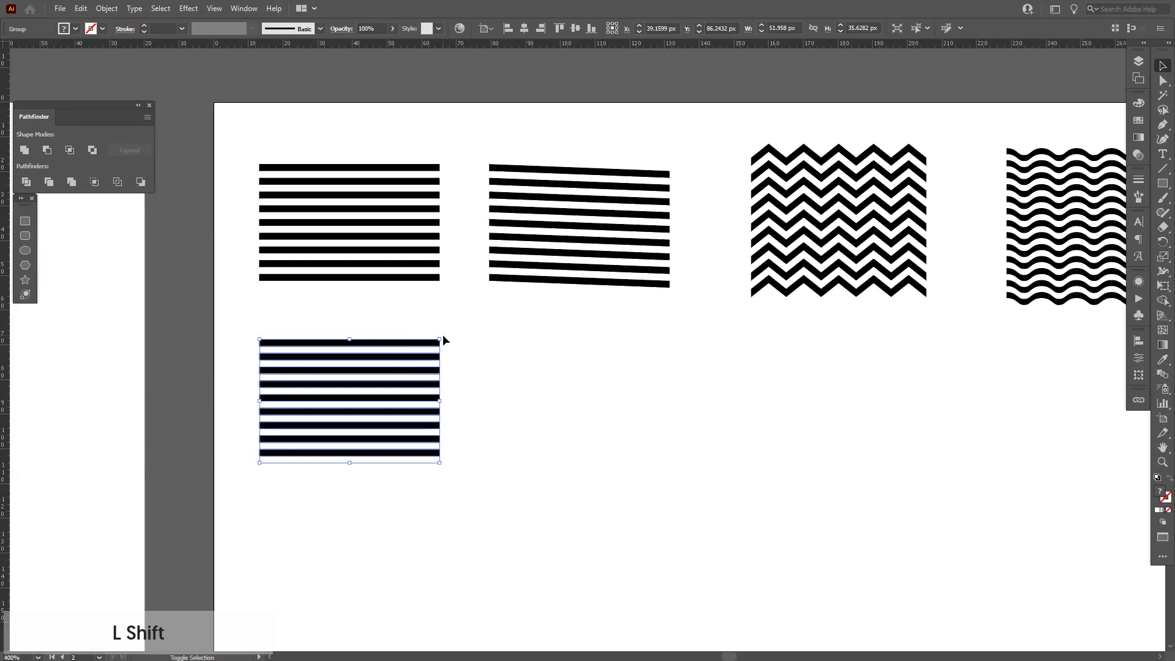
drag(445, 336, 429, 490)
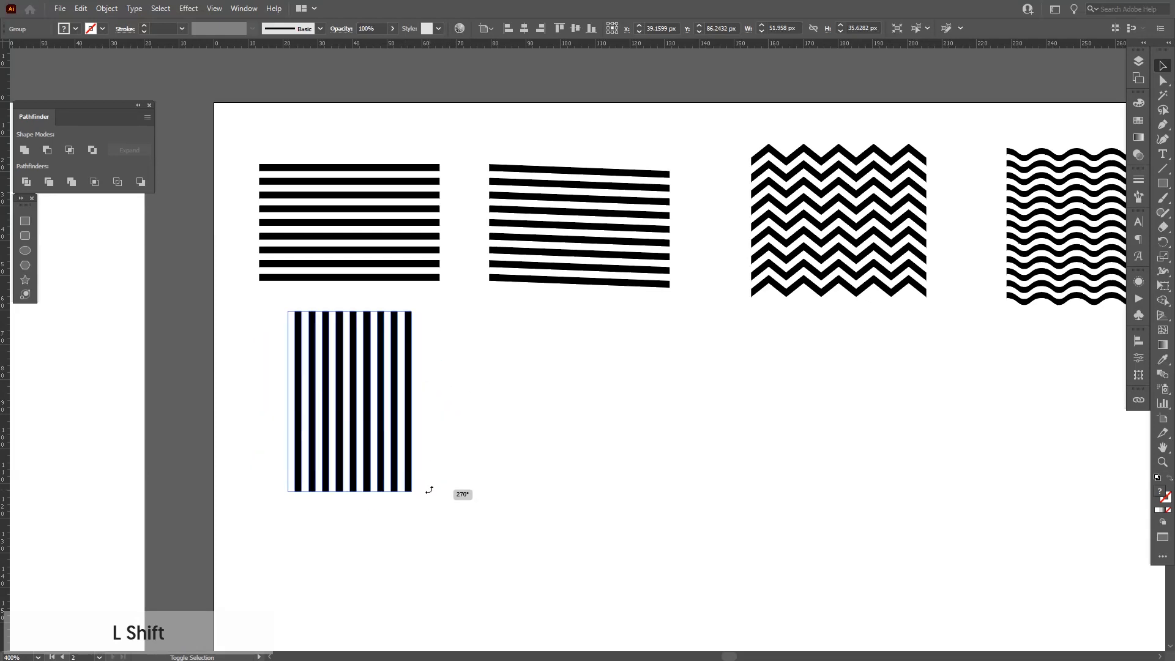
Copy the zigzag pattern below itself and rotate the copy 90 degrees into vertical zigzags.
drag(654, 383, 553, 389)
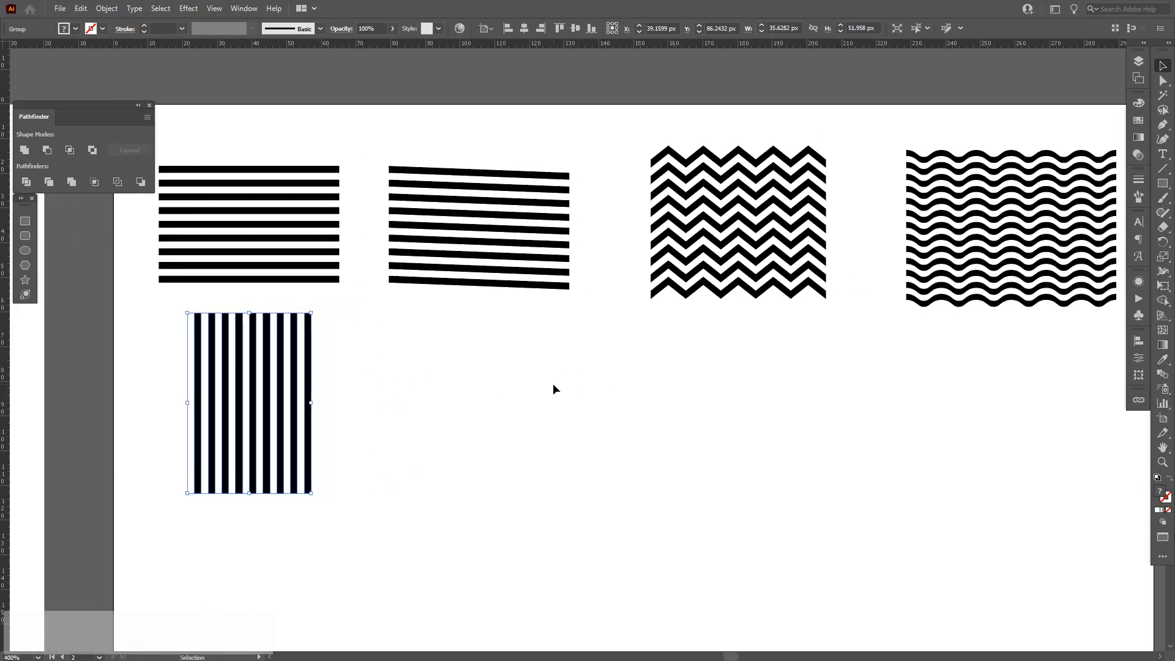
drag(799, 358, 664, 291)
drag(753, 214, 754, 393)
drag(832, 320, 824, 495)
drag(790, 418, 790, 425)
drag(887, 343, 638, 325)
drag(905, 364, 790, 278)
Copy the wavy pattern below itself and rotate the copy 90 degrees into vertical waves.
scroll(787, 314, up, 3)
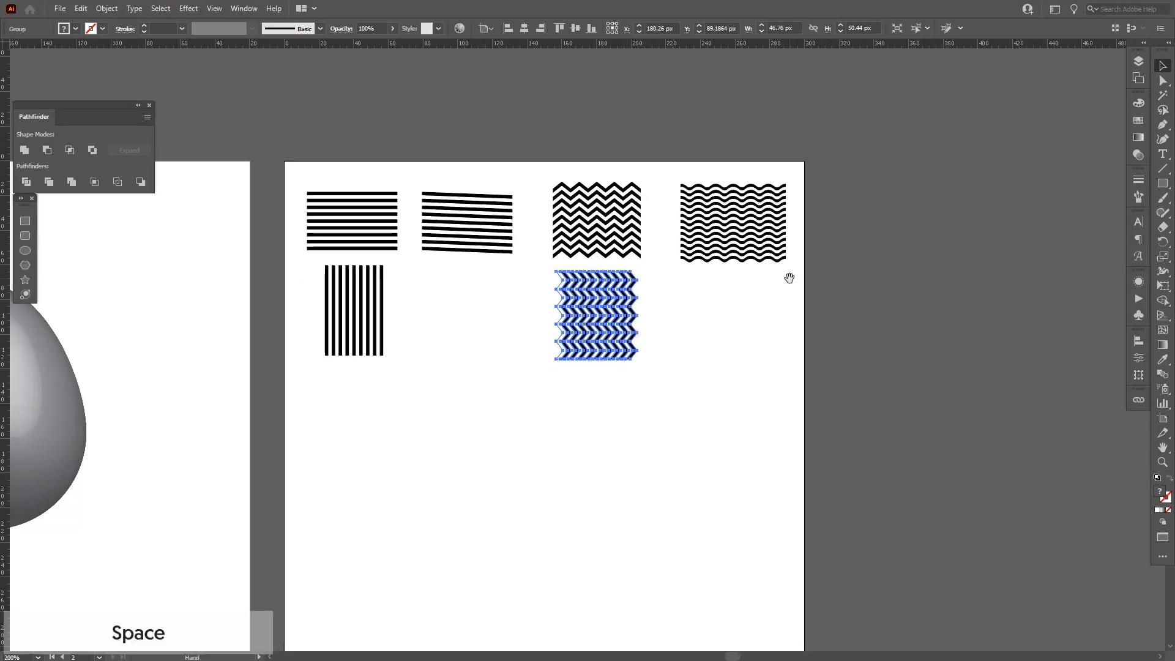
scroll(789, 278, up, 1)
drag(686, 195, 687, 341)
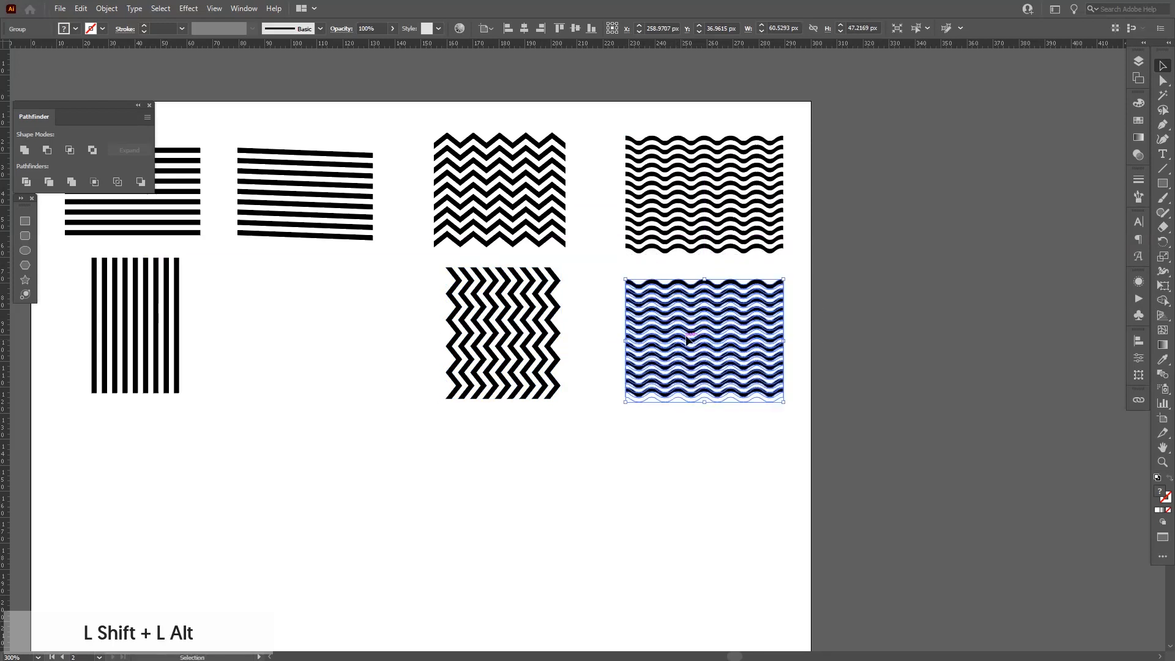
mouse_move(788, 272)
mouse_down()
mouse_move(799, 368)
mouse_move(765, 390)
mouse_up()
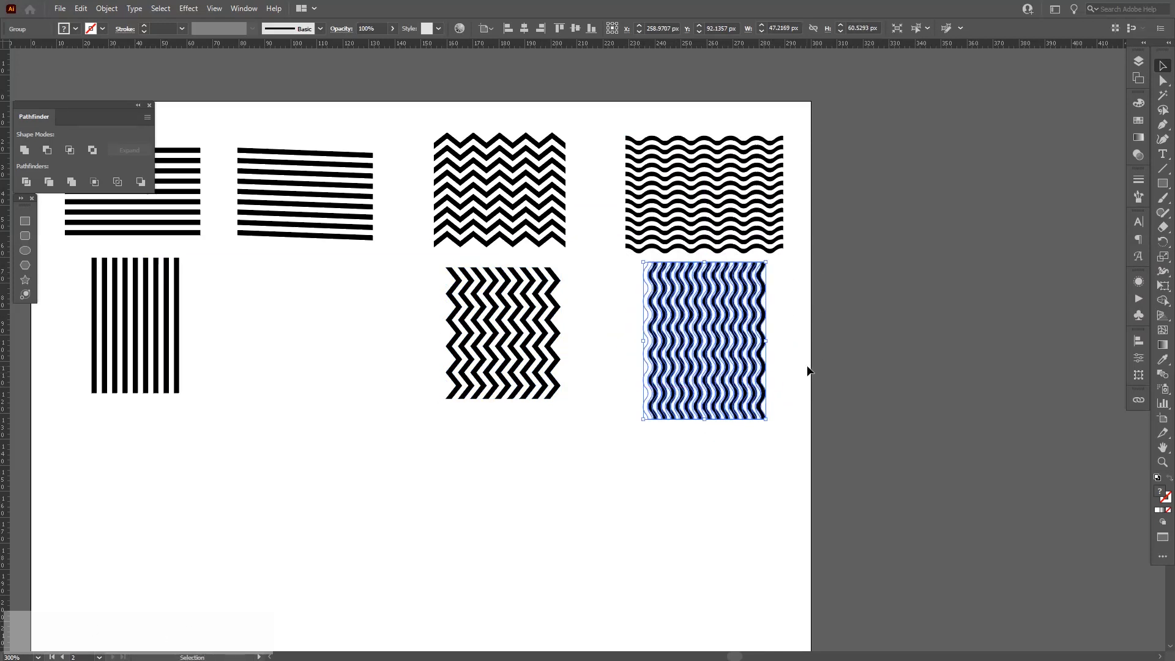
click(808, 371)
Ungroup the vertical zigzag pattern and select all its columns.
scroll(521, 347, up, 1)
mouse_move(524, 342)
mouse_down()
mouse_move(670, 324)
mouse_move(498, 338)
mouse_move(532, 310)
mouse_up()
scroll(651, 256, up, 1)
click(681, 287)
scroll(538, 311, up, 4)
scroll(532, 309, down, 1)
scroll(531, 310, down, 4)
drag(844, 396, 501, 339)
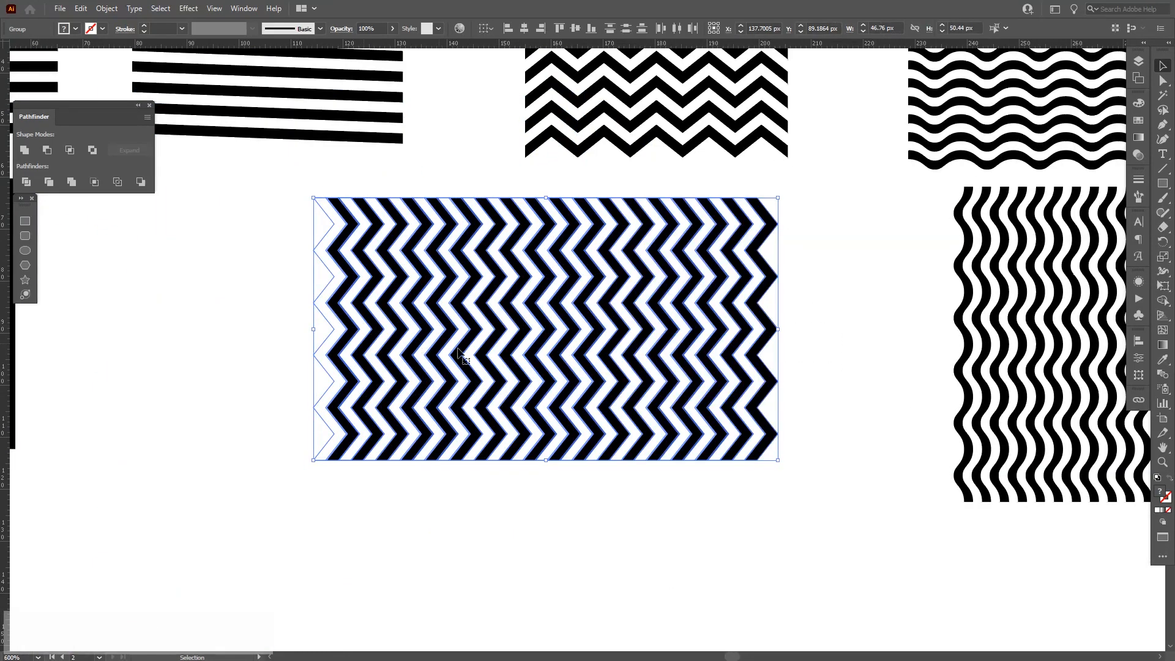
right_click(458, 349)
click(503, 456)
right_click(524, 419)
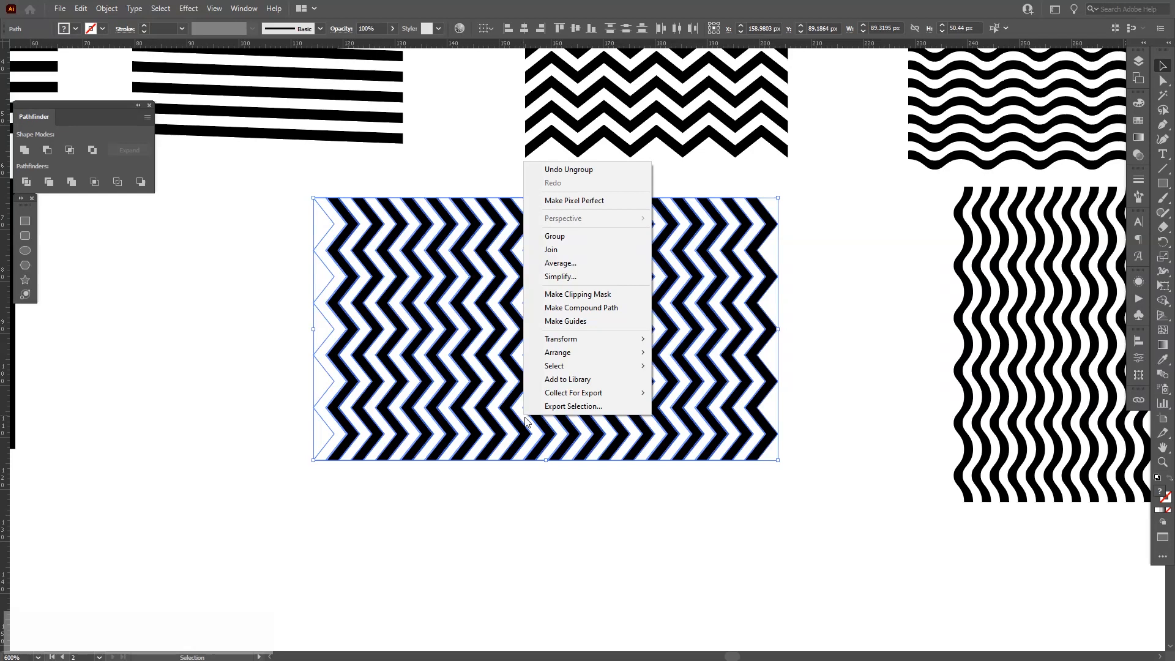
click(547, 493)
drag(831, 517, 278, 378)
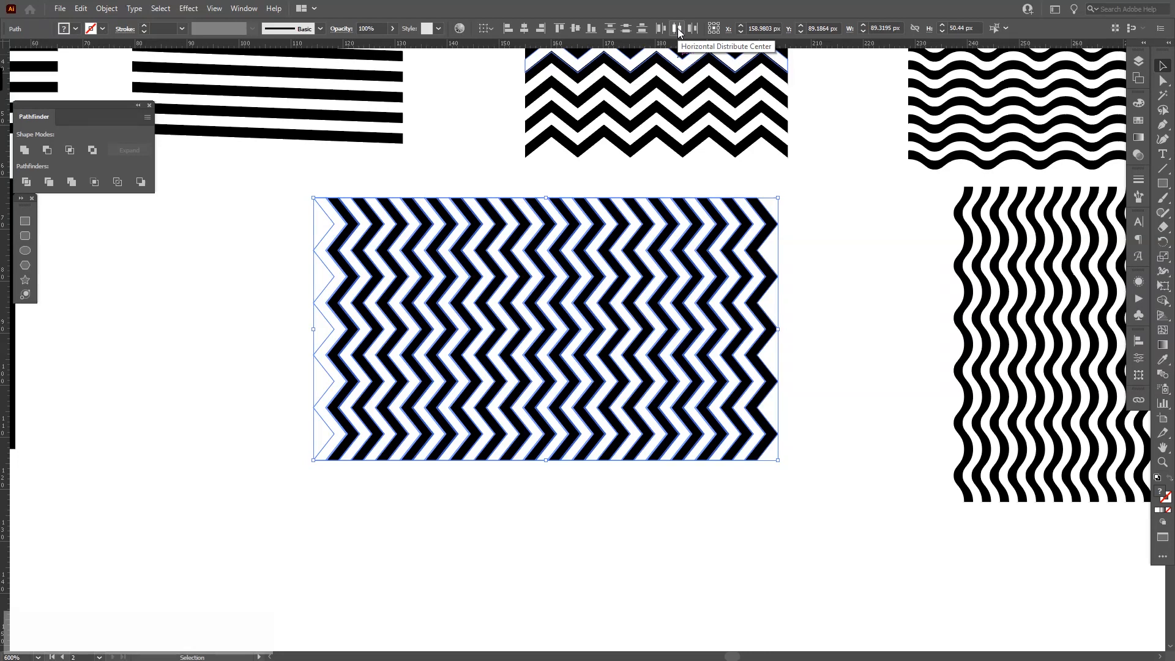
Regroup the vertical zigzag columns and deselect.
scroll(596, 196, up, 2)
scroll(553, 239, up, 3)
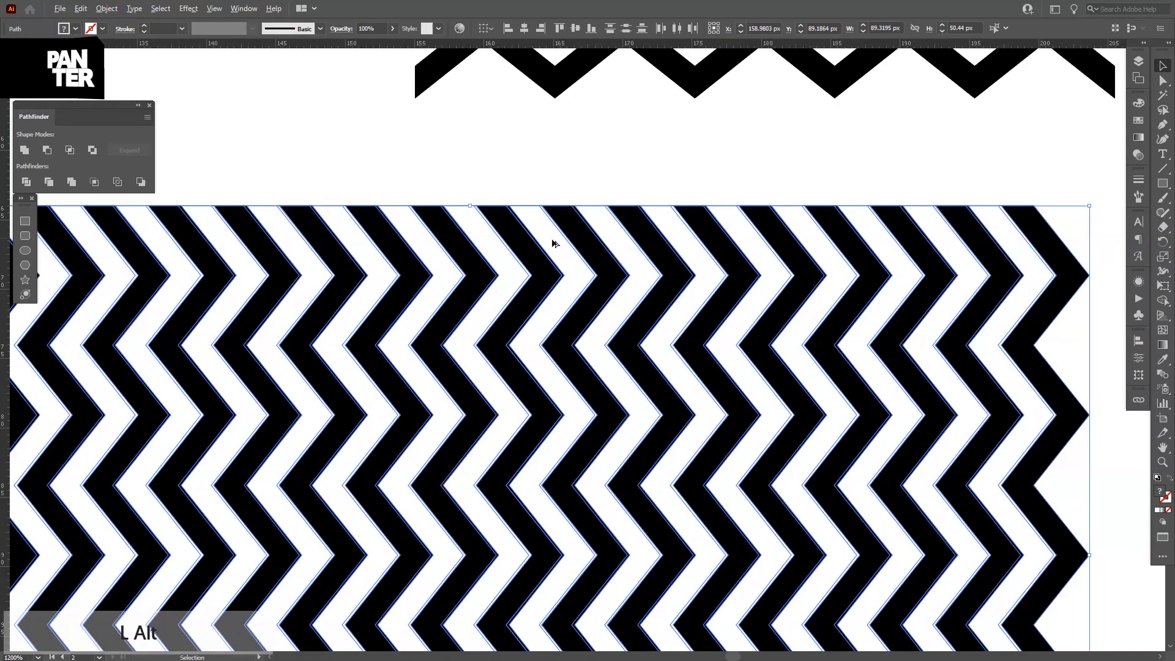
scroll(552, 239, down, 4)
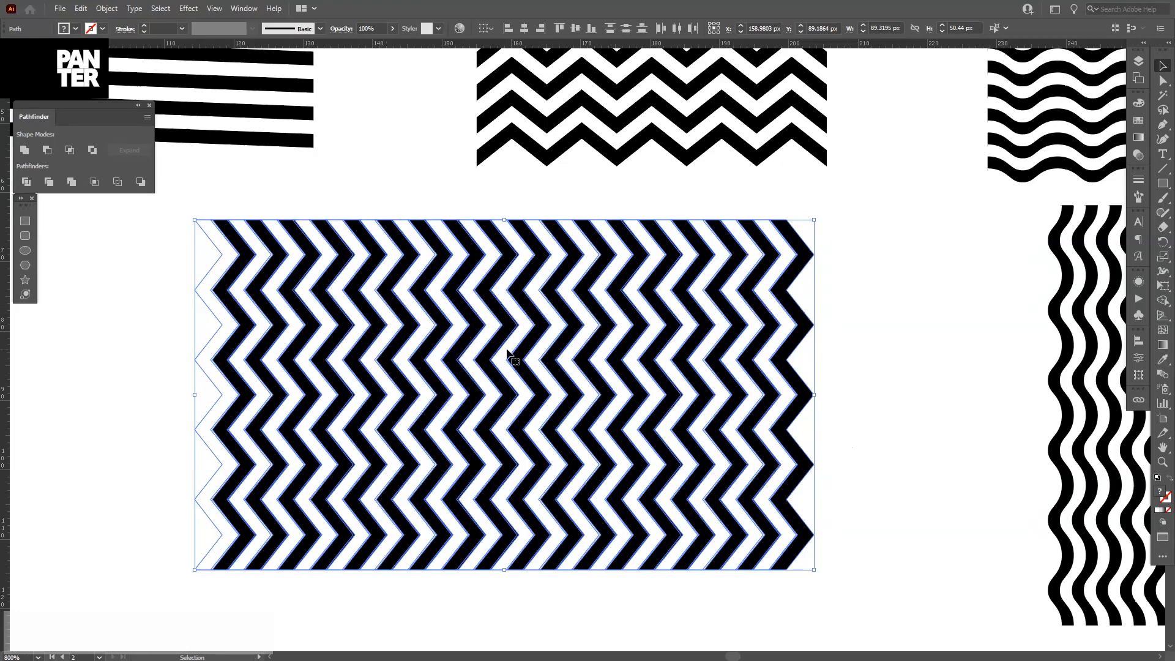
right_click(507, 350)
click(553, 422)
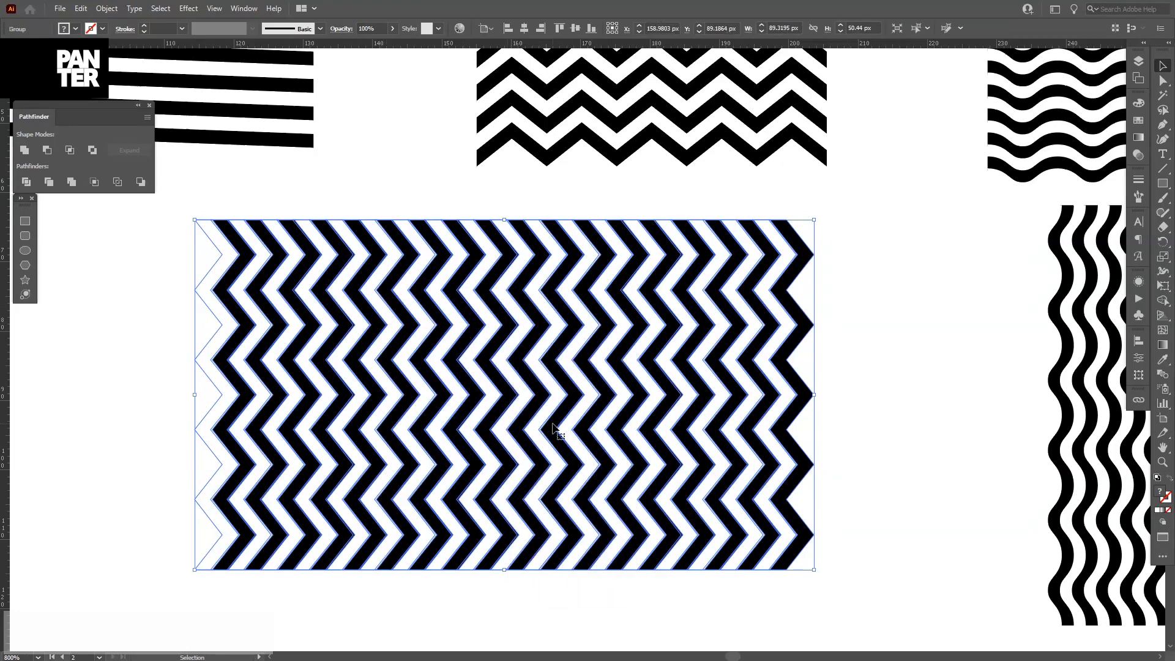
click(910, 392)
Duplicate the vertical wave columns sideways twice to widen the pattern.
drag(930, 396, 469, 363)
scroll(688, 357, down, 2)
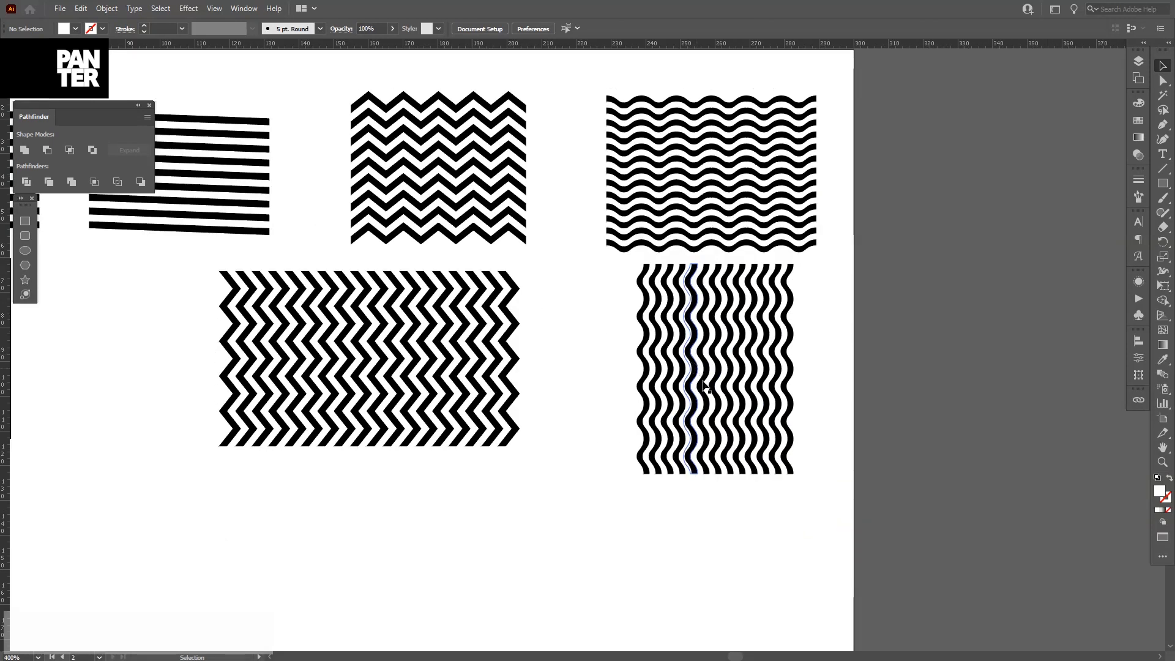
scroll(416, 346, down, 1)
drag(386, 355, 279, 355)
scroll(563, 310, up, 3)
click(737, 361)
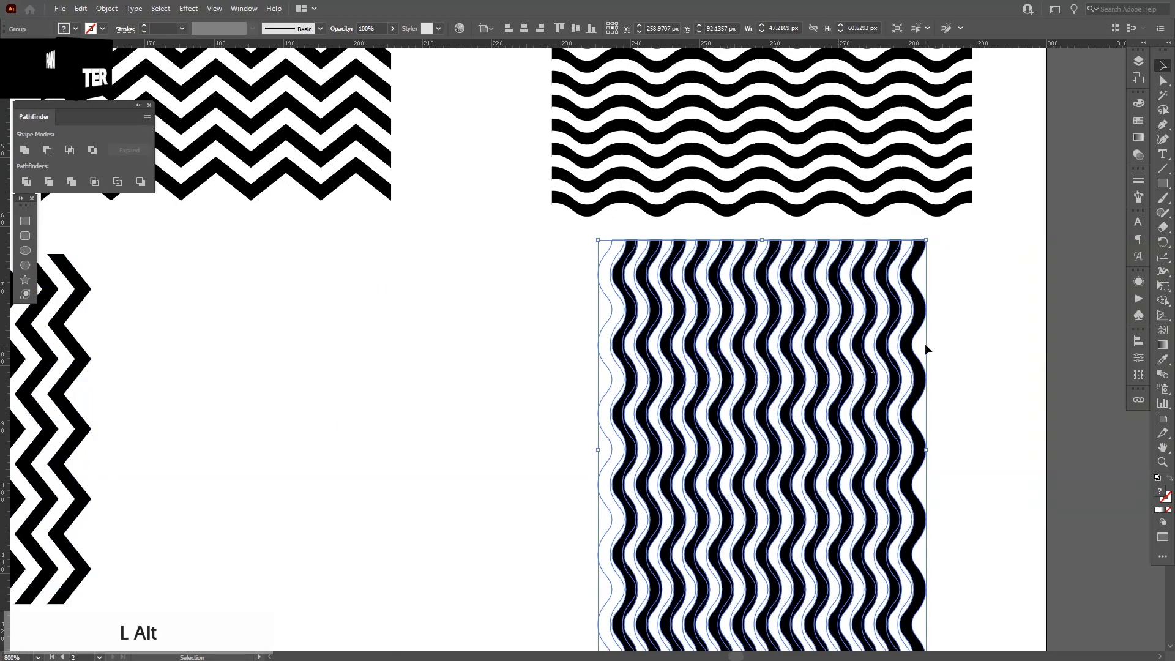
mouse_move(907, 346)
mouse_down()
mouse_move(578, 350)
mouse_move(592, 353)
mouse_up()
mouse_move(1026, 346)
mouse_down()
mouse_move(878, 391)
mouse_move(592, 391)
mouse_up()
Ungroup the vertical wave columns and distribute them evenly by horizontal centre.
right_click(516, 382)
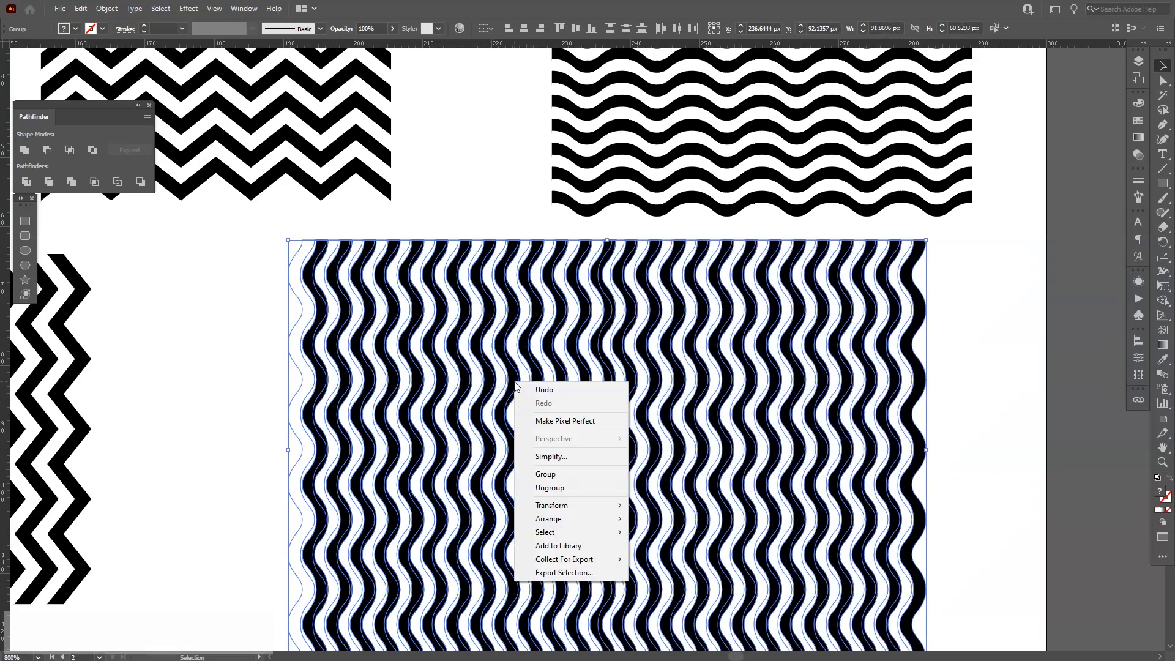
click(569, 488)
scroll(569, 487, down, 1)
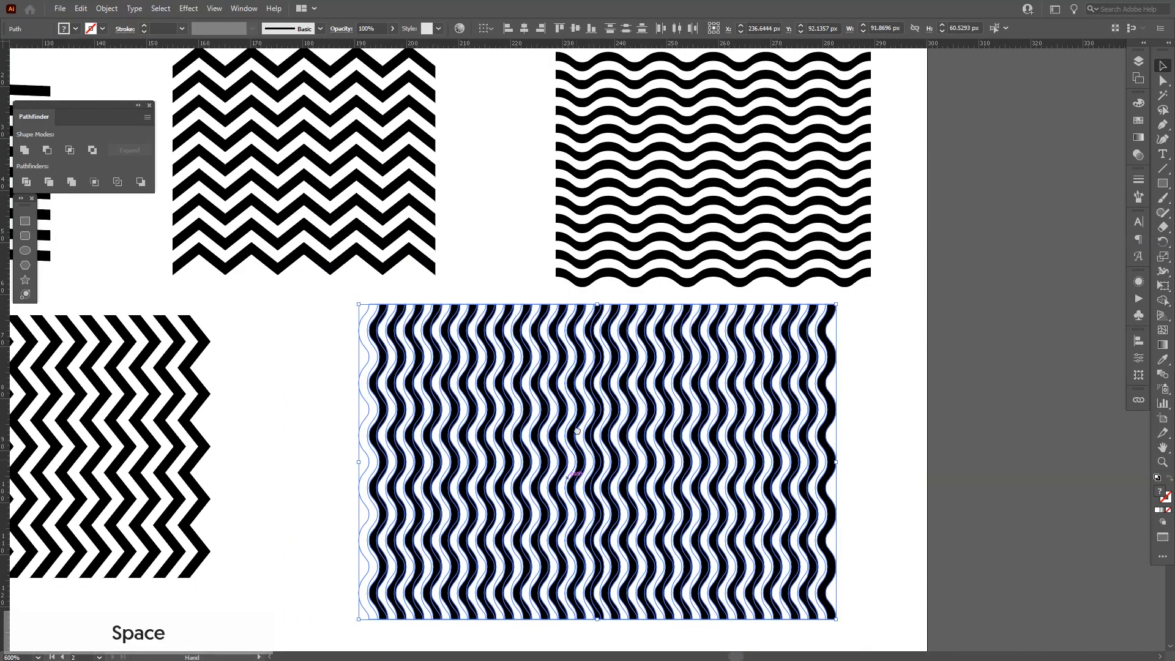
drag(569, 488, 569, 429)
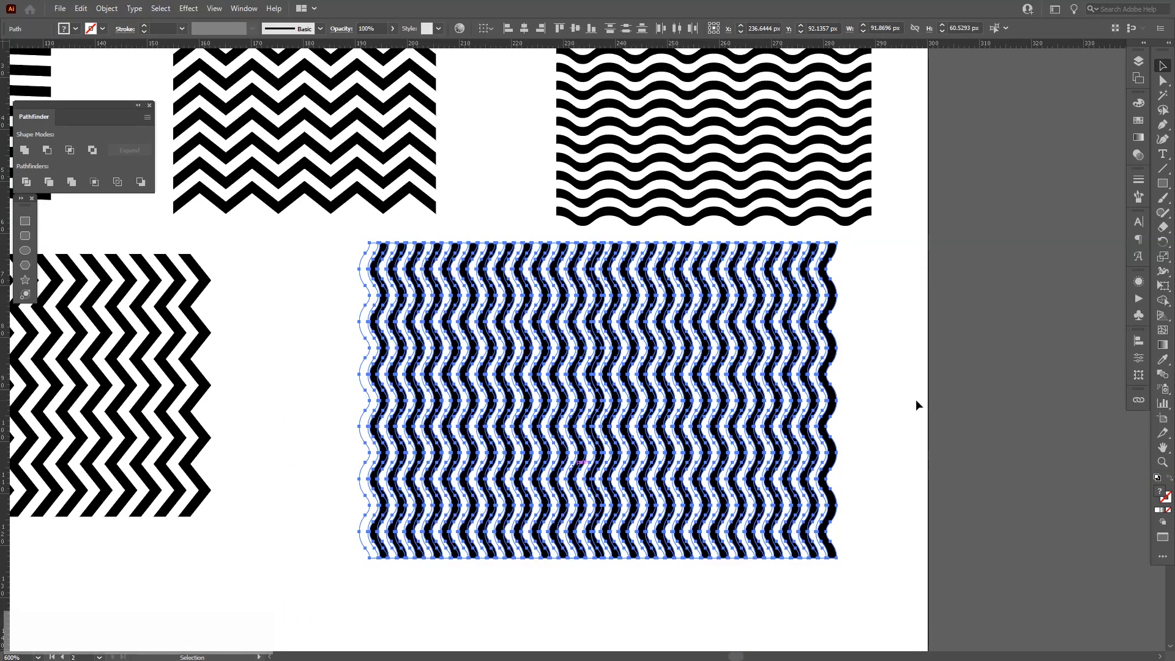
click(677, 29)
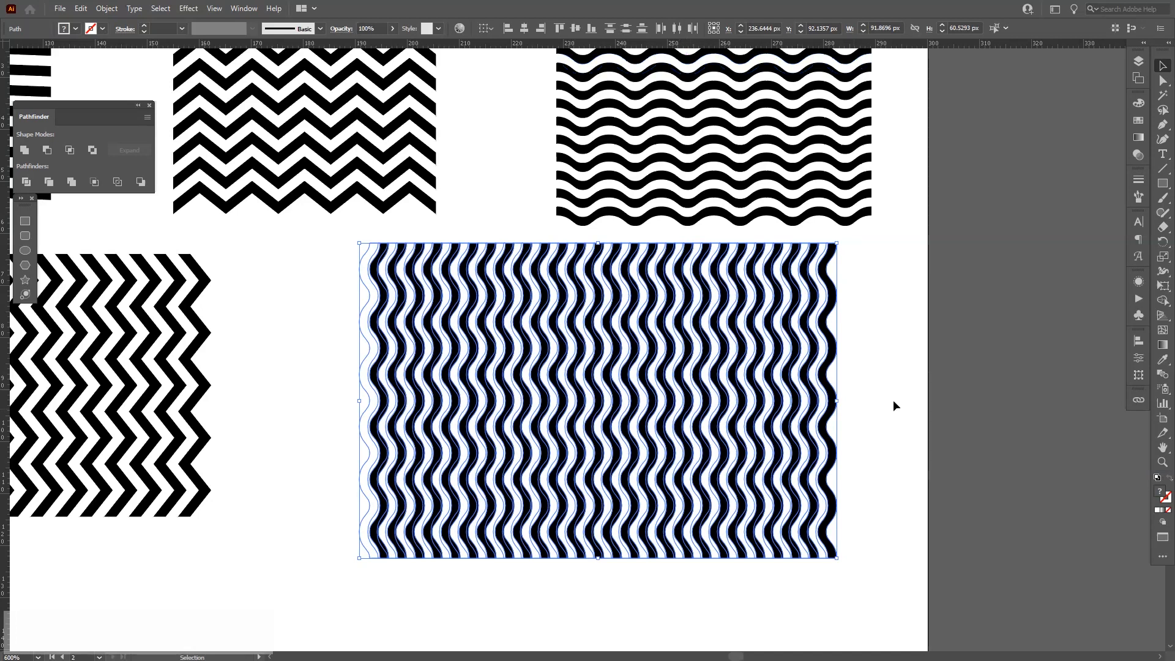
click(919, 406)
Select all the vertical wave columns and group them.
mouse_move(926, 340)
mouse_down()
mouse_move(826, 389)
mouse_move(335, 497)
mouse_up()
key(ctrl+g)
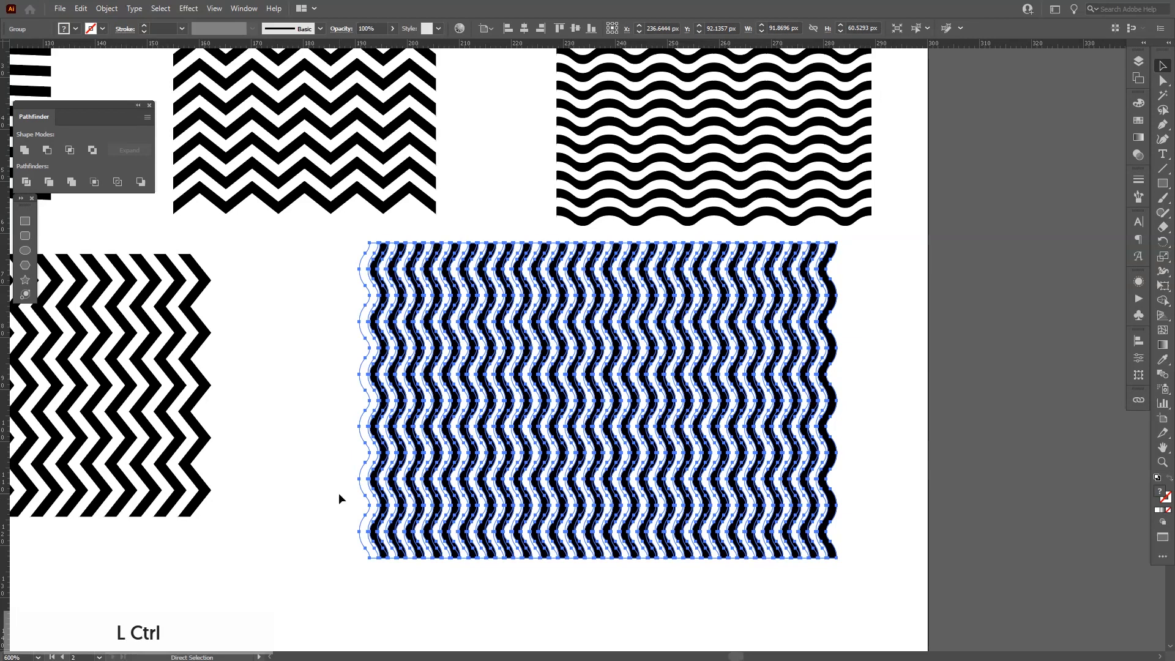
click(345, 440)
Nudge the vertical wave pattern slightly upward.
scroll(346, 436, down, 2)
drag(421, 417, 682, 365)
click(762, 409)
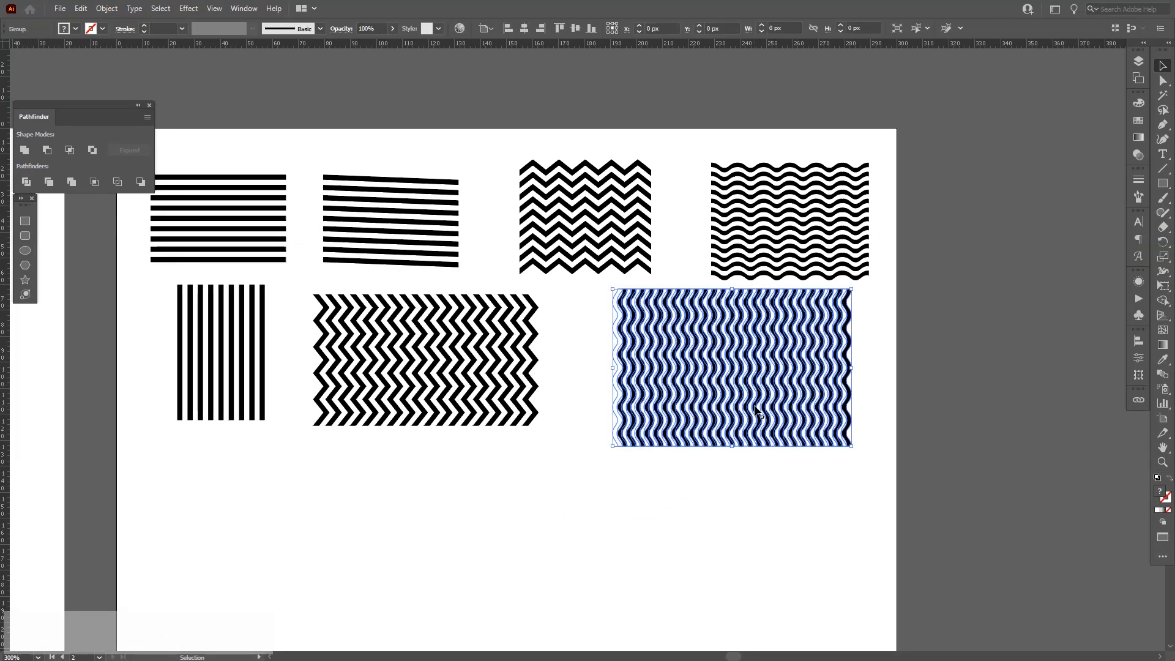
drag(735, 447, 736, 427)
click(573, 461)
drag(569, 461, 728, 340)
scroll(323, 343, up, 1)
drag(429, 361, 472, 296)
scroll(438, 315, up, 1)
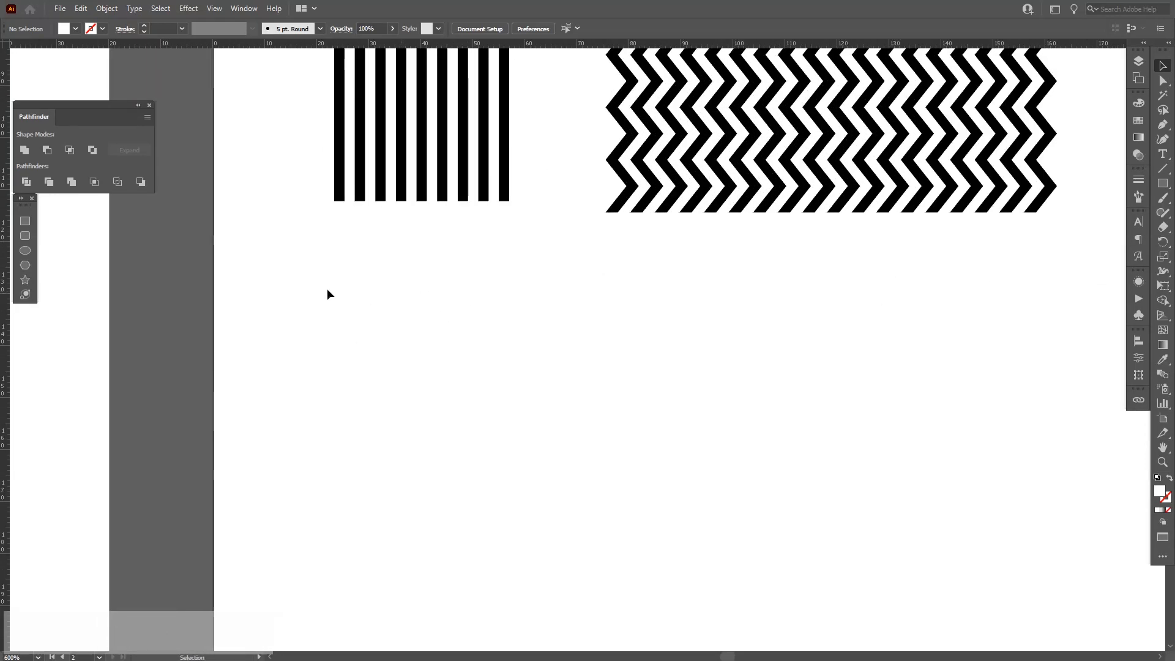
Set the fill colour to black in the Color panel.
click(1134, 121)
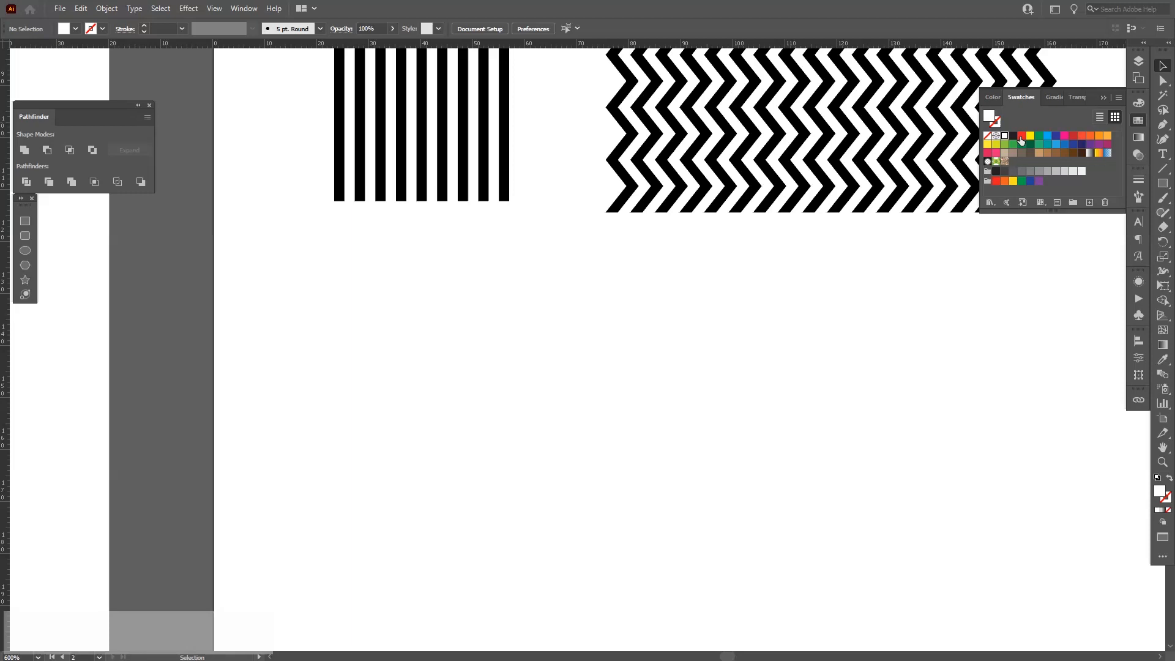
click(1139, 102)
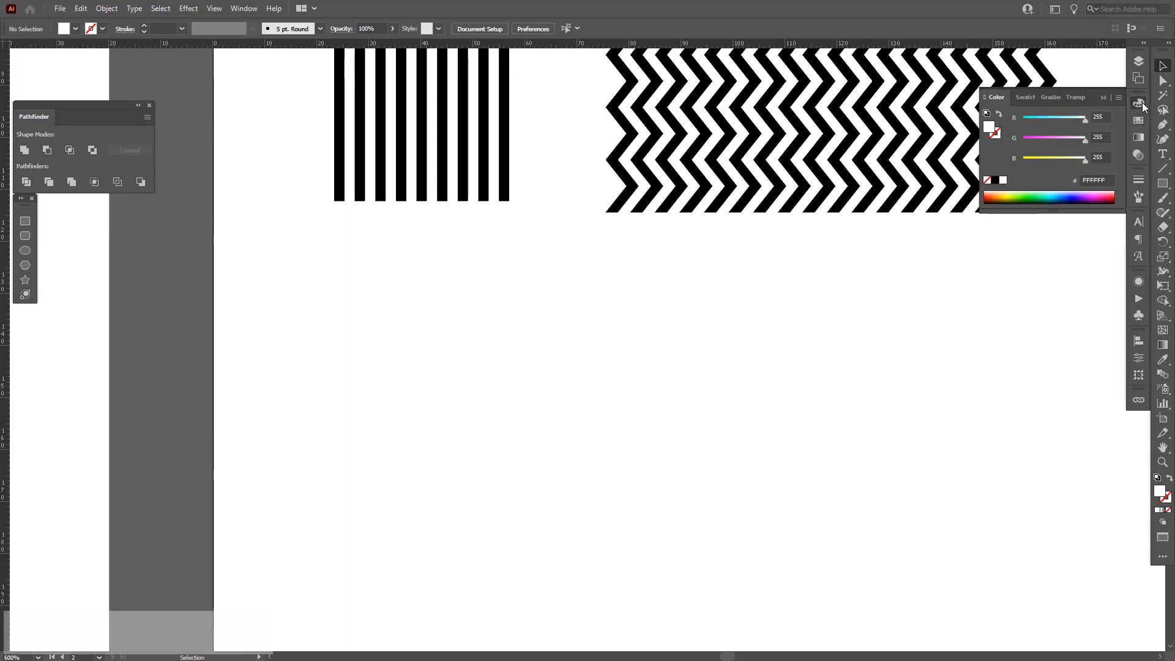
click(995, 180)
click(1104, 98)
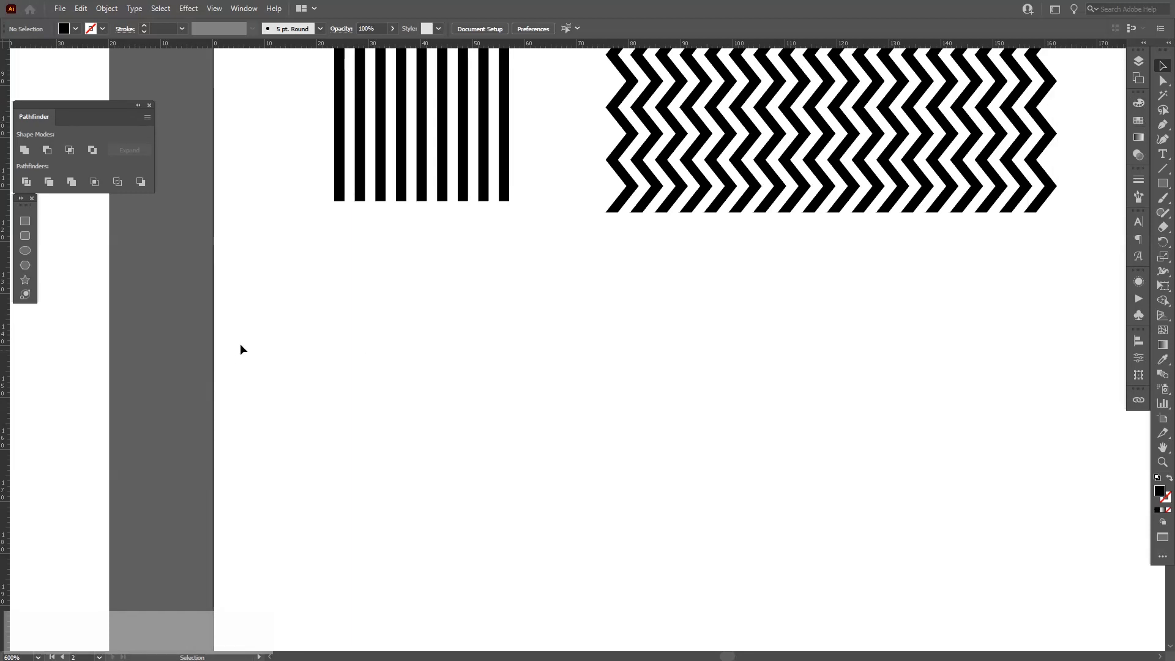
Draw a small black square, place a duplicate beside it and fill the copy white.
click(25, 221)
drag(304, 322, 417, 336)
key(v)
scroll(327, 335, up, 1)
click(25, 150)
click(1138, 121)
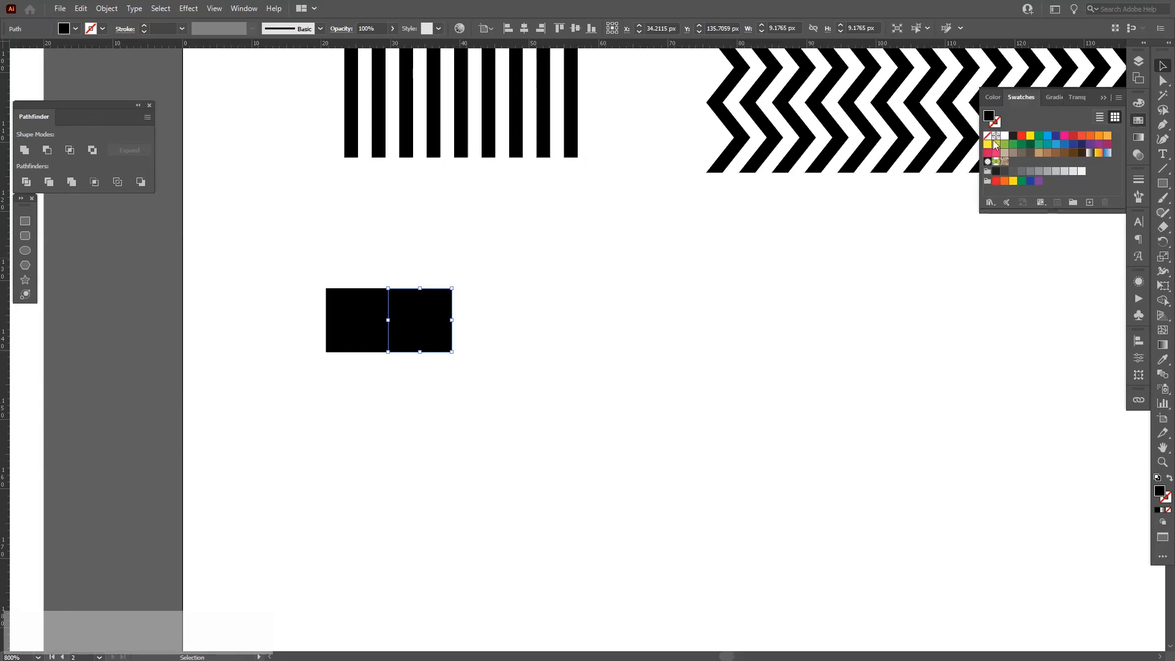
click(1004, 136)
click(1103, 97)
drag(597, 357, 277, 312)
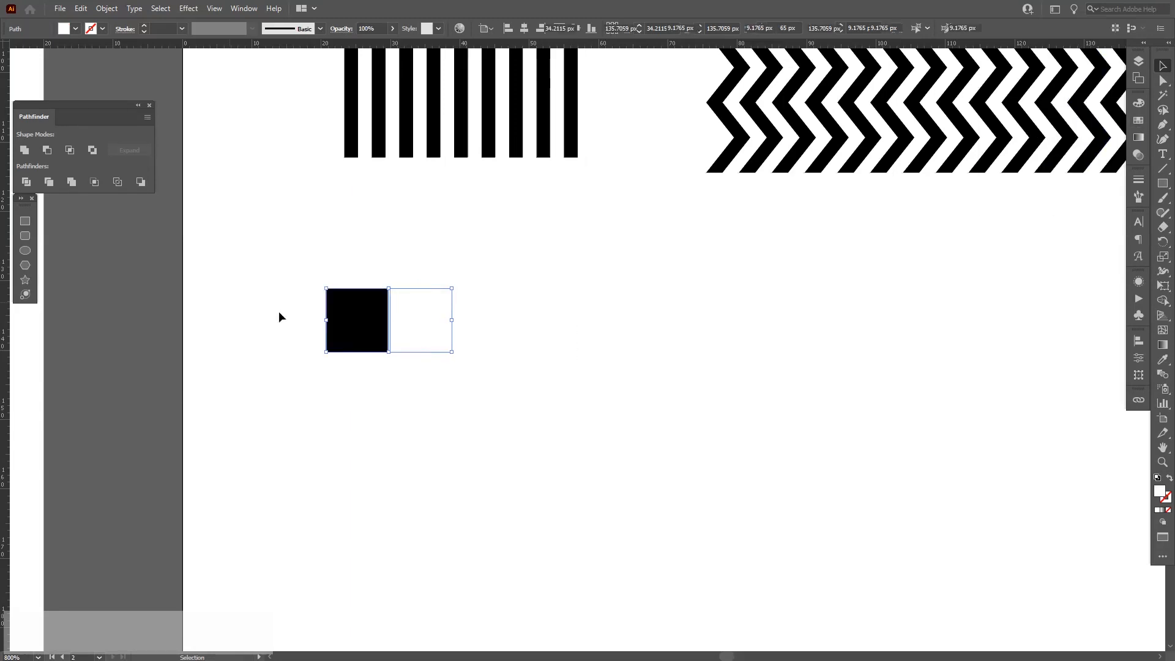
Select the black and white square pair and duplicate it sideways beside the original.
scroll(357, 327, up, 5)
click(587, 89)
drag(561, 160, 572, 161)
scroll(571, 160, down, 5)
drag(792, 269, 434, 203)
drag(594, 251, 393, 315)
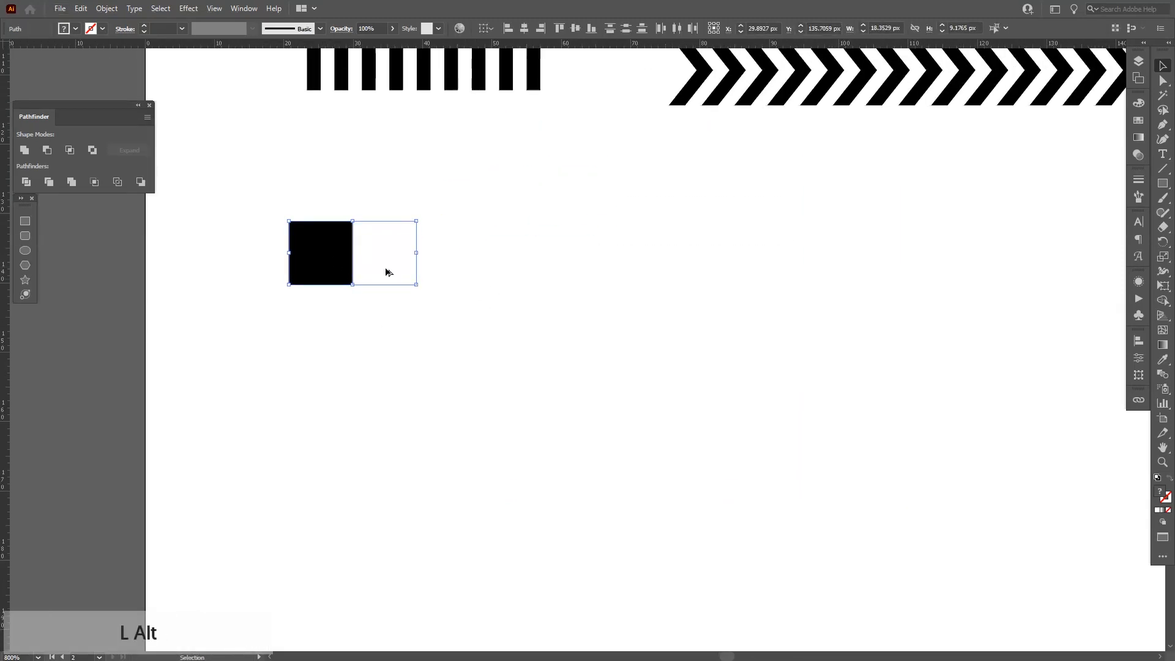
scroll(388, 272, down, 5)
scroll(388, 284, up, 6)
drag(521, 425, 461, 426)
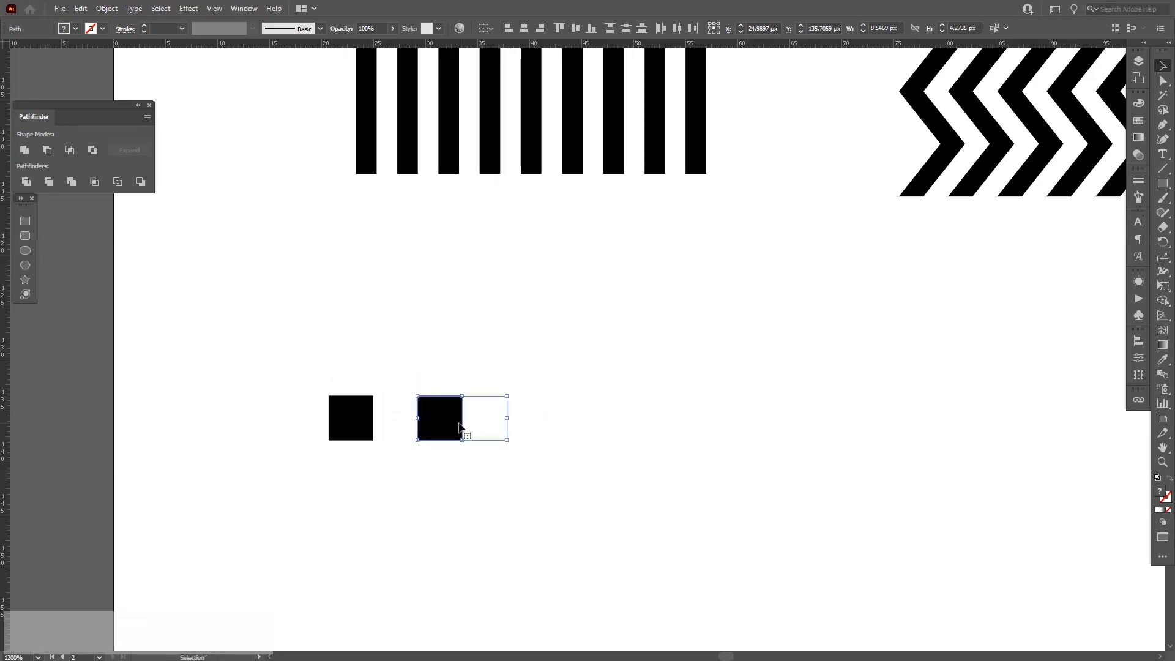
Repeat the duplication several times to extend the row of alternating squares.
scroll(461, 426, down, 3)
key(ctrl+d)
key(ctrl+d)
key(ctrl+d)
key(ctrl+d)
key(ctrl+d)
key(ctrl+d)
key(ctrl+d)
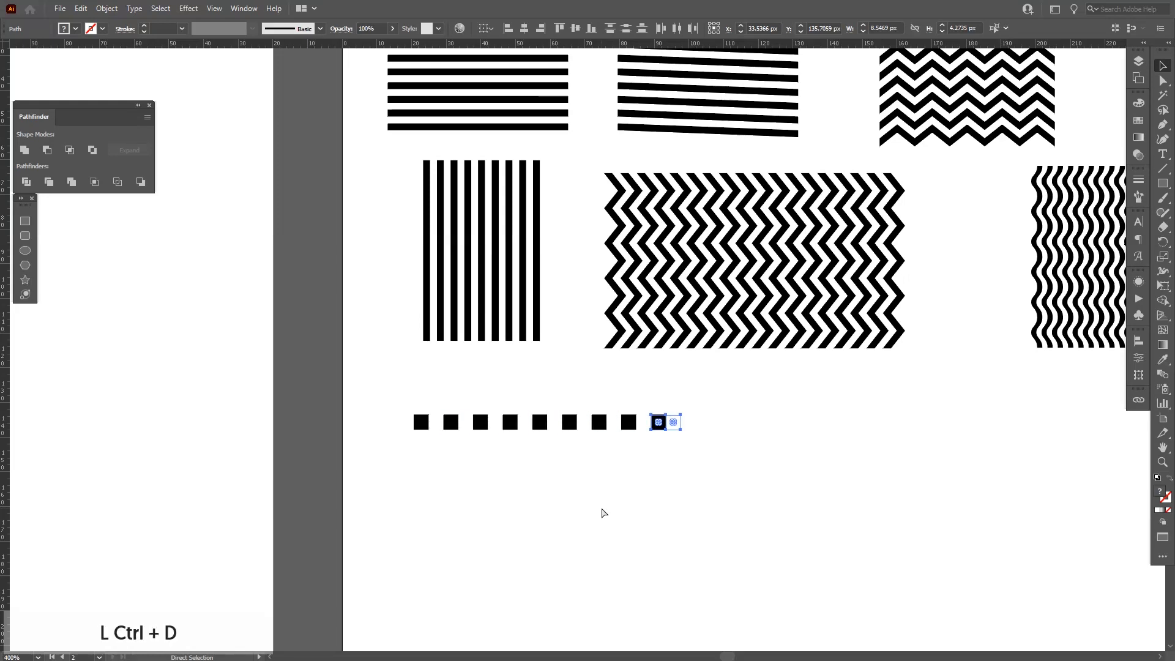
key(ctrl+d)
Select the whole row of squares and group it.
drag(600, 503, 579, 356)
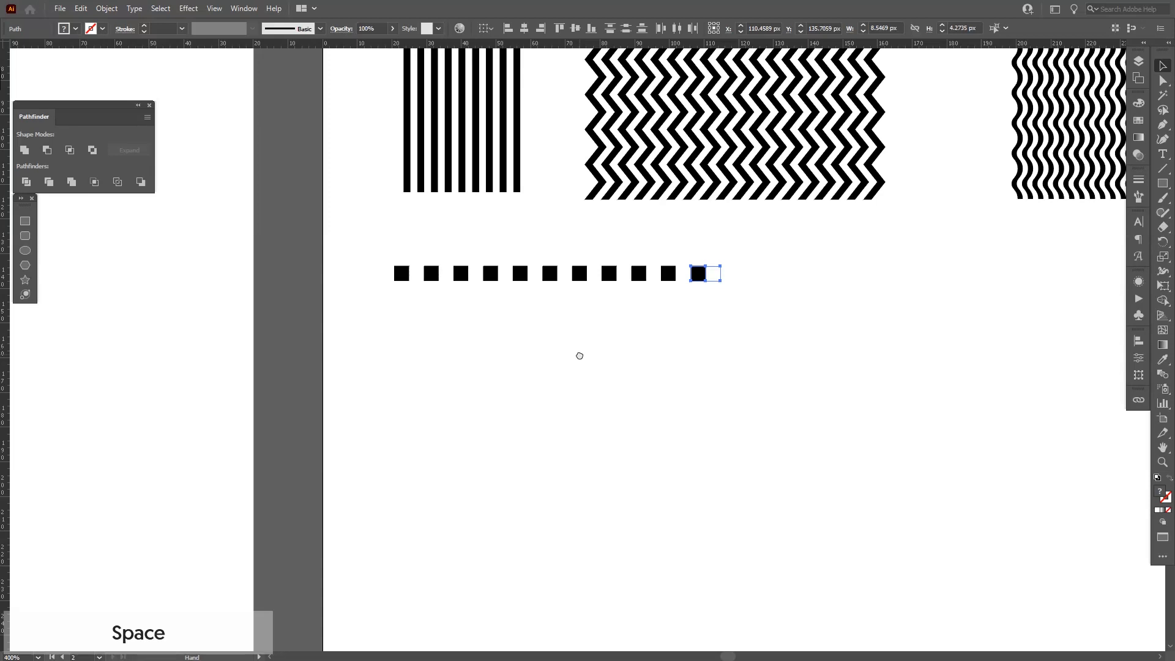
scroll(574, 289, up, 2)
drag(1013, 360, 213, 254)
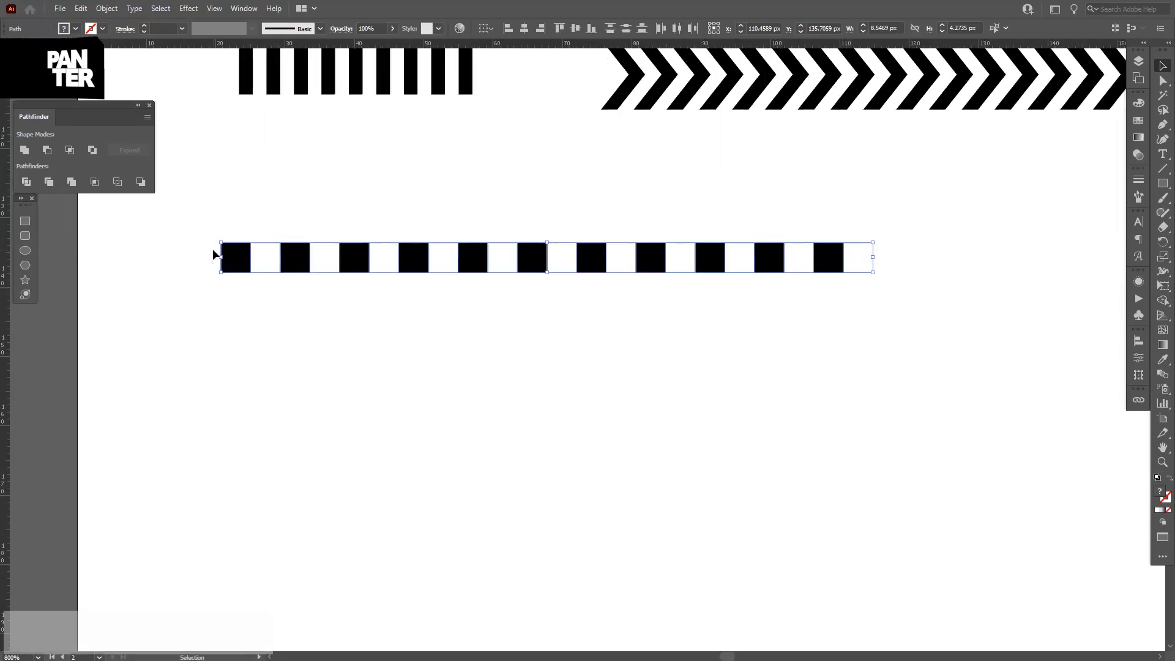
right_click(213, 254)
click(263, 323)
scroll(242, 274, up, 1)
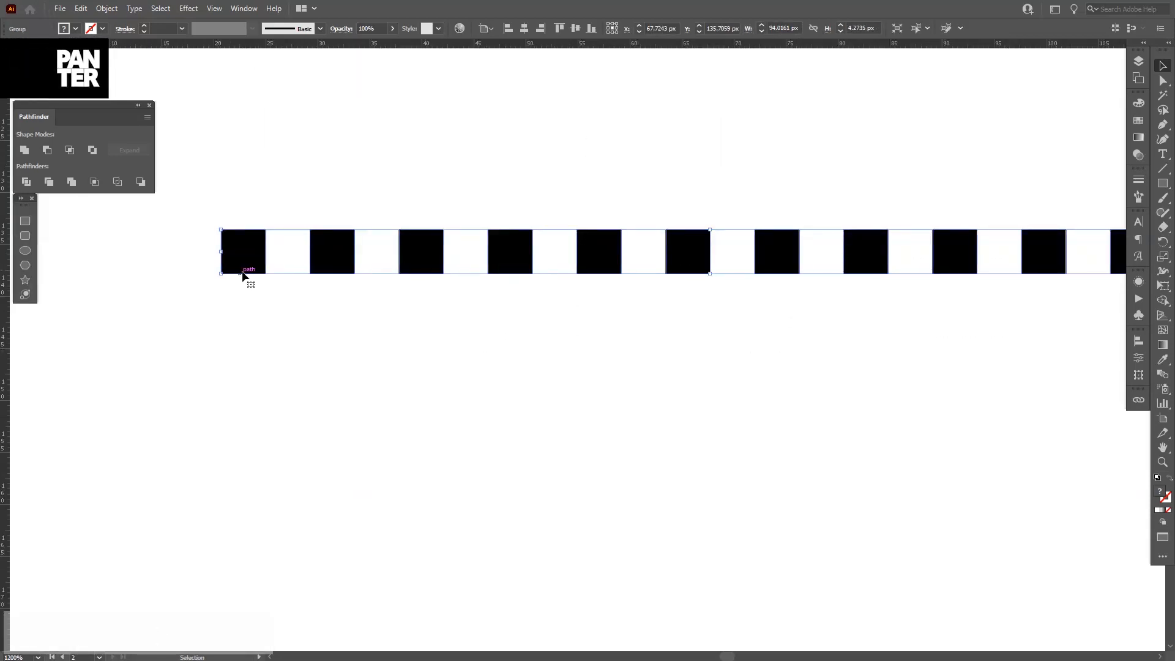
Duplicate the grouped row one square down and across, and repeat it to build a checkerboard.
drag(248, 253, 291, 298)
scroll(305, 313, down, 1)
drag(341, 395, 417, 345)
scroll(313, 292, up, 1)
key(ctrl+d)
key(ctrl+d)
key(ctrl+d)
scroll(314, 353, down, 3)
scroll(394, 325, down, 1)
drag(681, 474, 274, 285)
scroll(629, 350, up, 2)
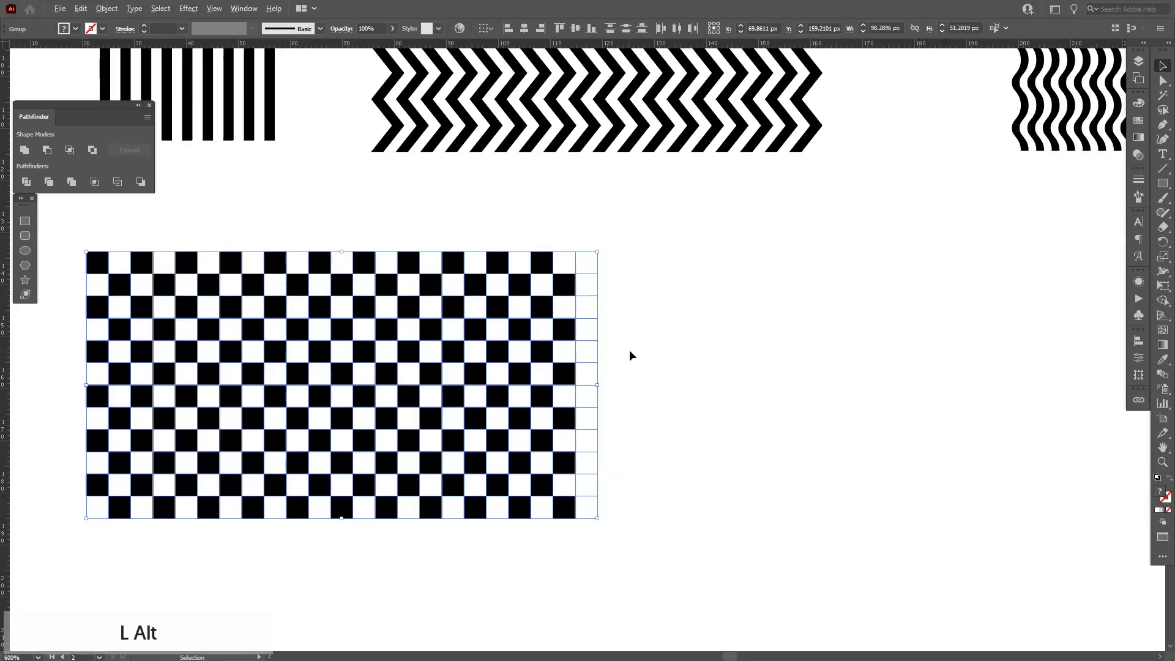
Delete the overhanging squares along the checkerboard's edges so it forms a clean rectangle.
drag(608, 491, 588, 555)
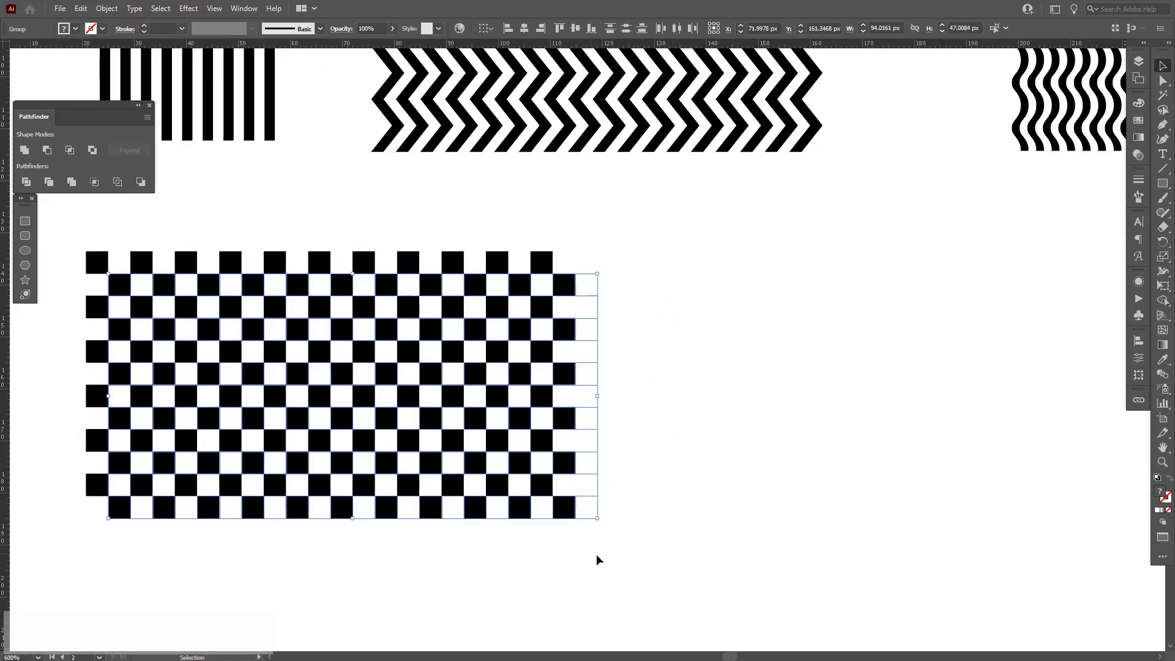
key(a)
drag(667, 570, 677, 235)
key(Delete)
key(Delete)
key(space)
drag(760, 490, 147, 299)
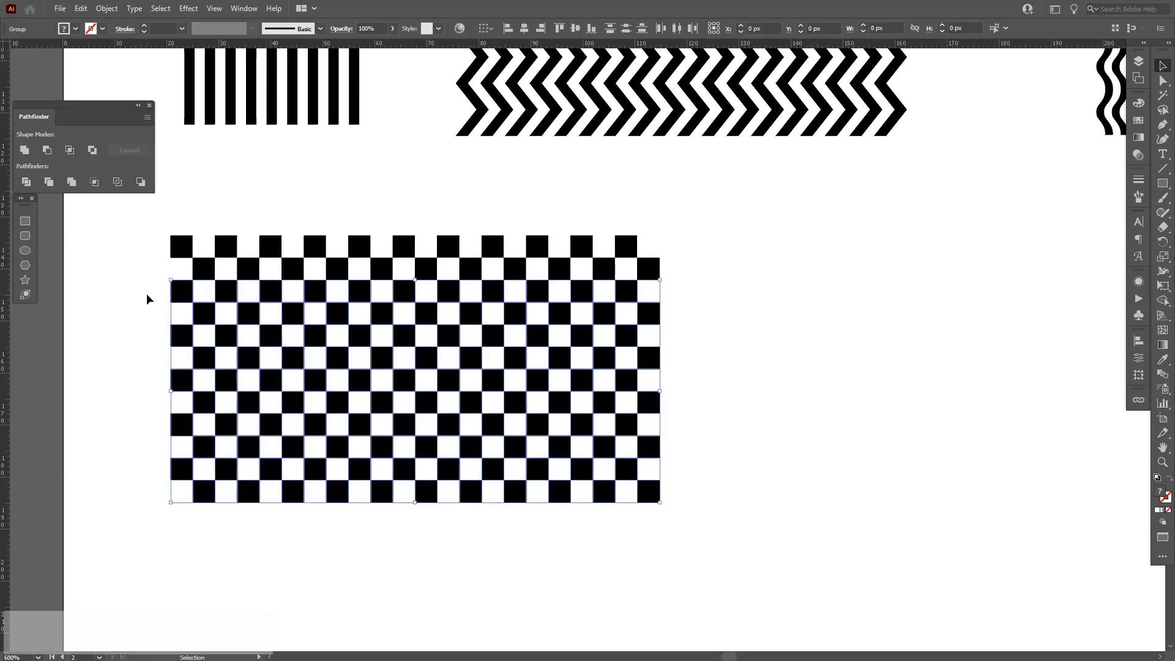
drag(659, 259, 147, 556)
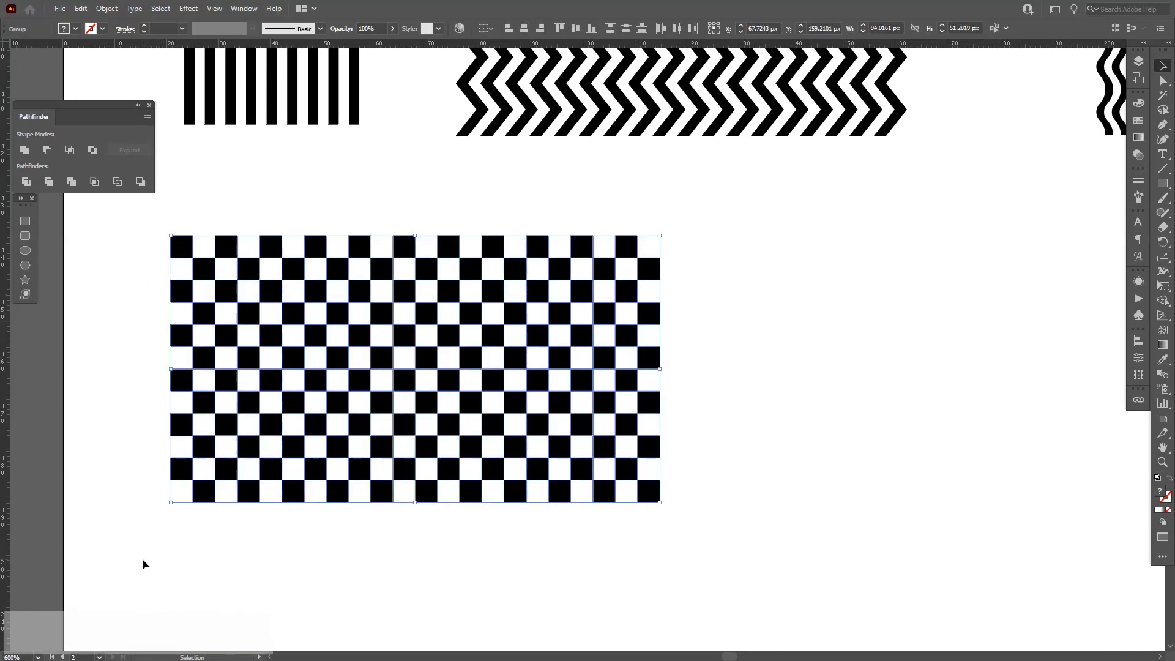
key(ctrl)
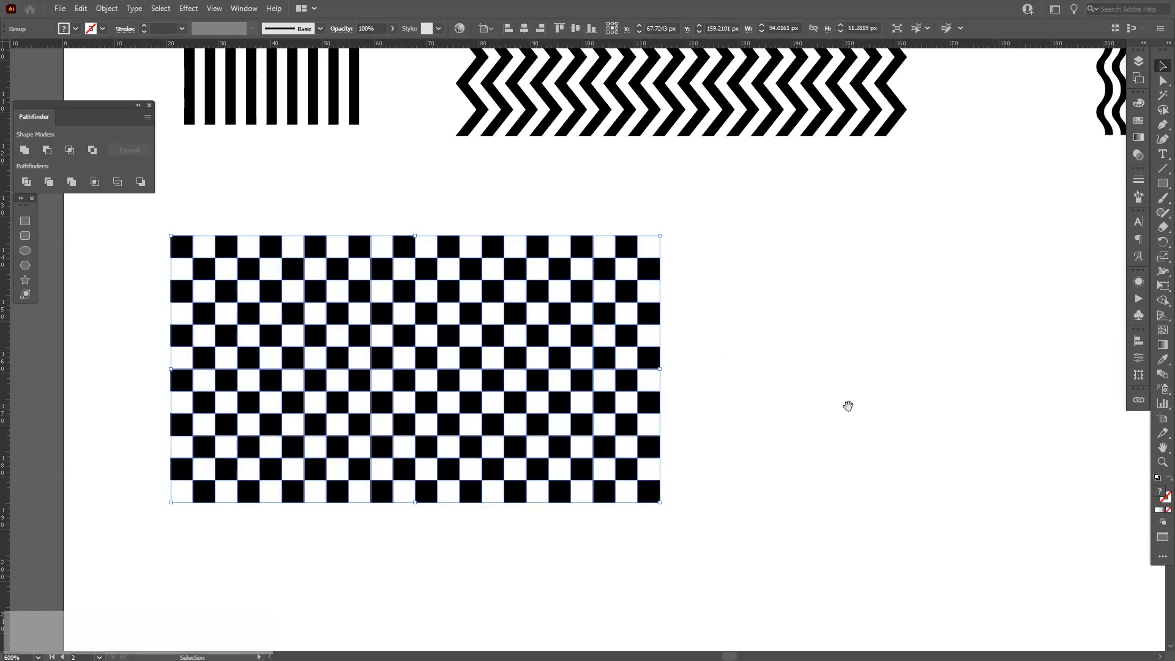
key(space)
drag(735, 340, 681, 364)
scroll(685, 369, down, 2)
drag(631, 473, 580, 475)
click(686, 479)
drag(686, 423, 439, 375)
scroll(526, 375, up, 1)
drag(527, 376, 540, 372)
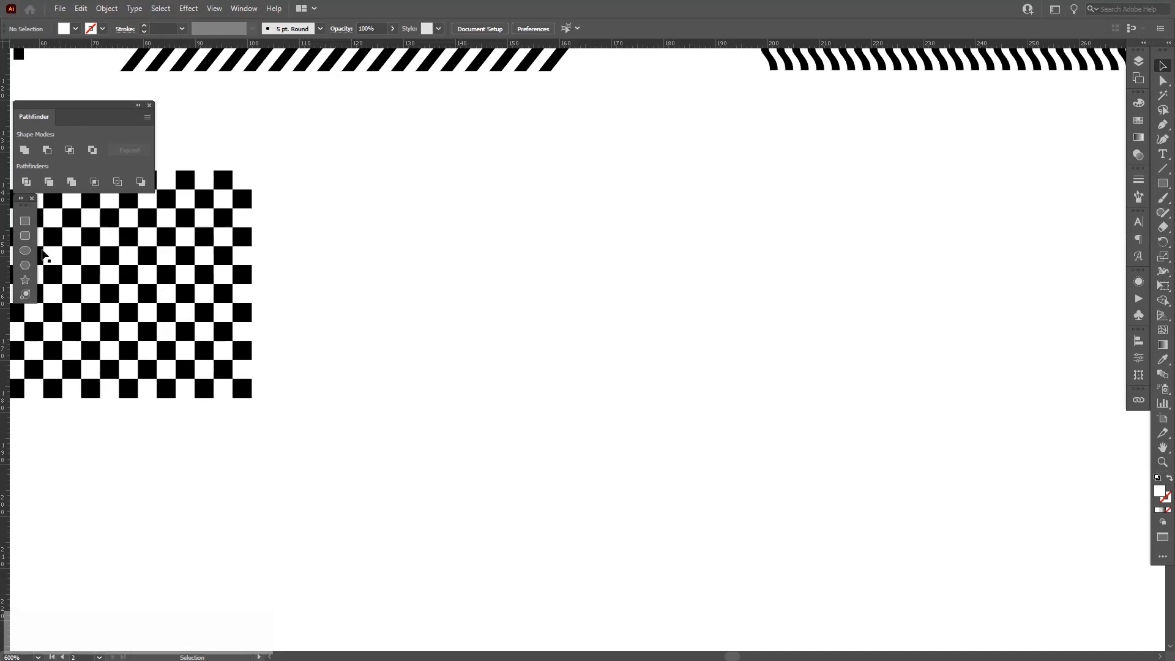
Sample the black fill with the Eyedropper and draw a circle about 25 px across.
key(i)
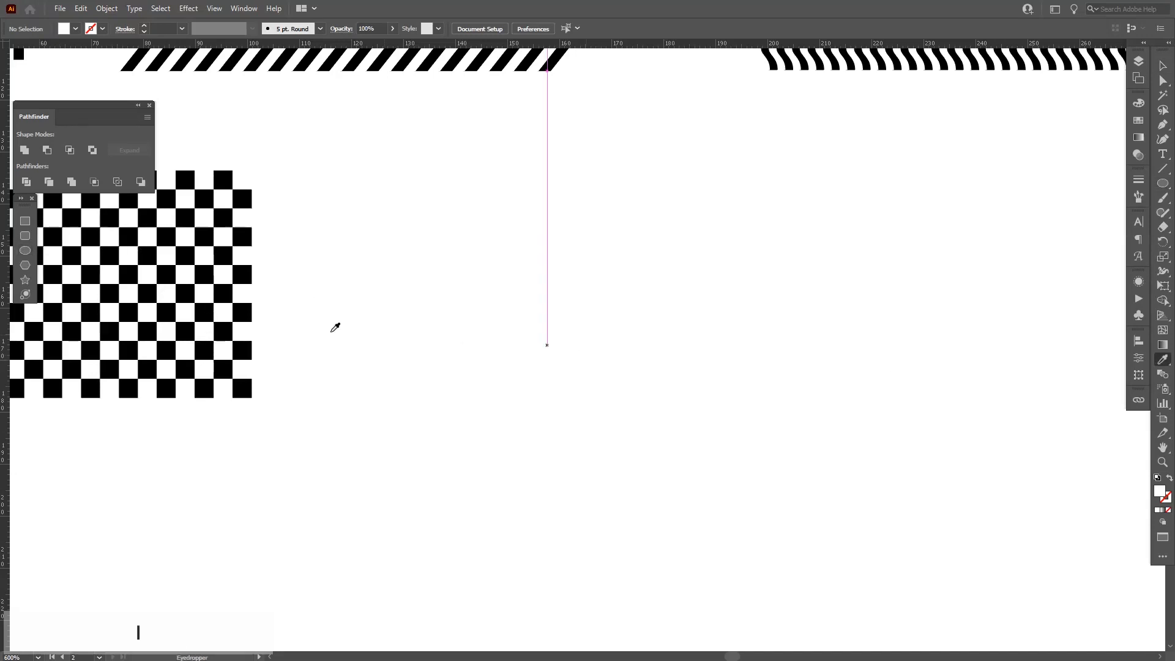
click(244, 347)
click(25, 250)
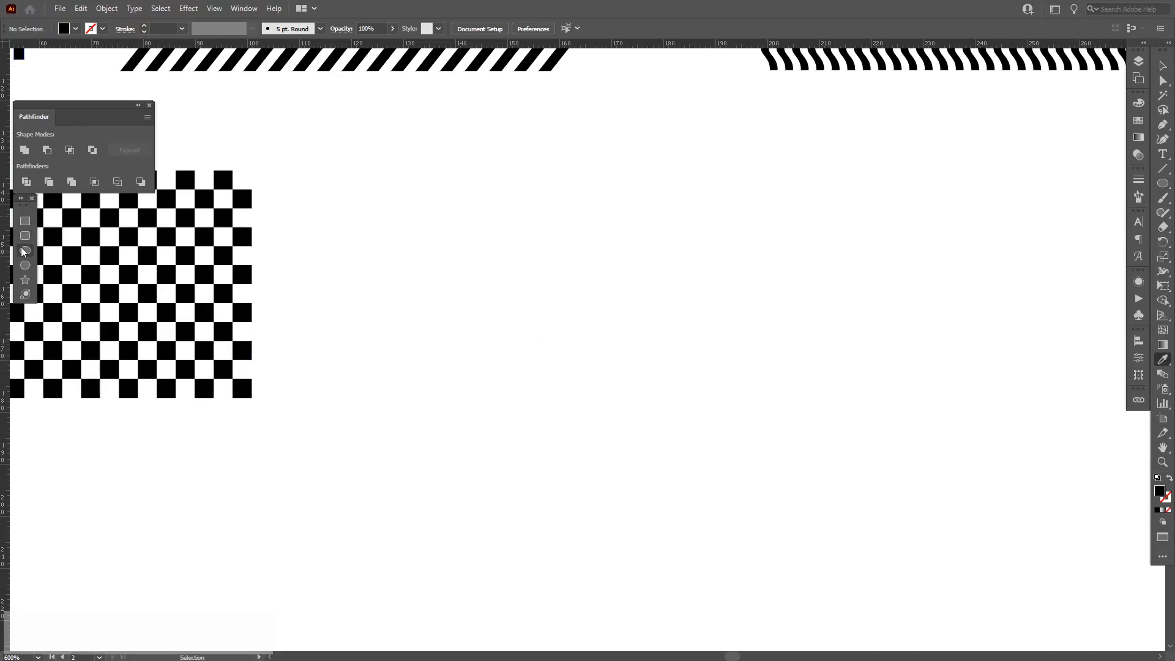
drag(586, 321, 653, 369)
key(v)
scroll(655, 351, up, 1)
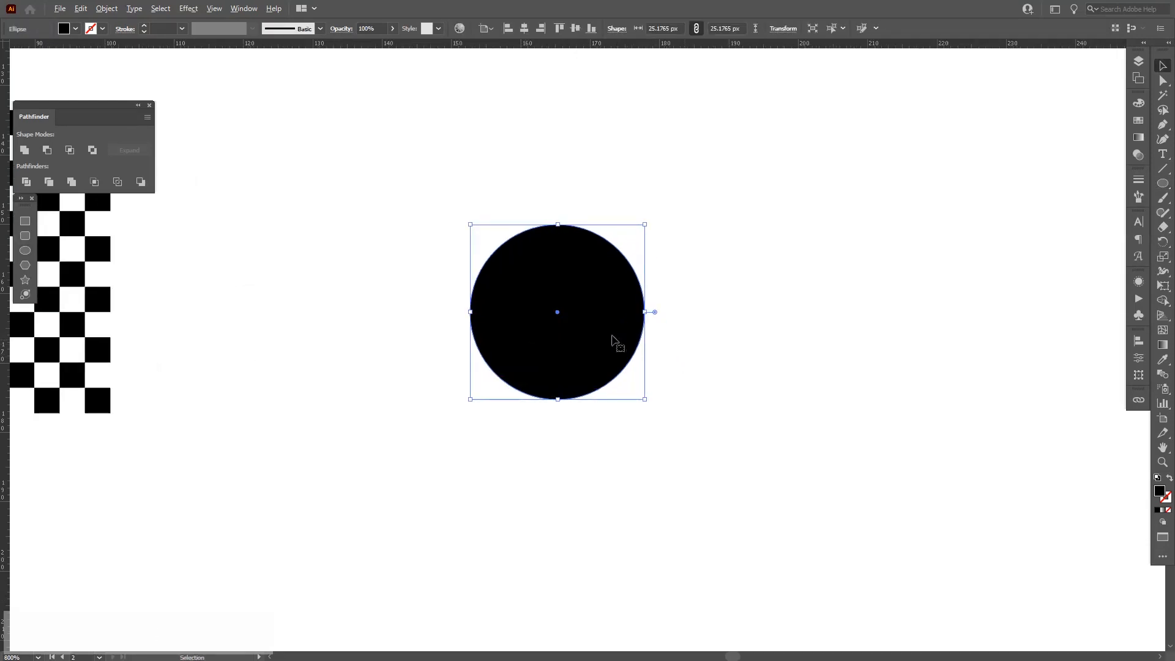
Duplicate the circle into a two-by-two grid of touching circles and select all four.
drag(524, 328, 704, 341)
drag(878, 477, 602, 471)
drag(999, 498, 474, 297)
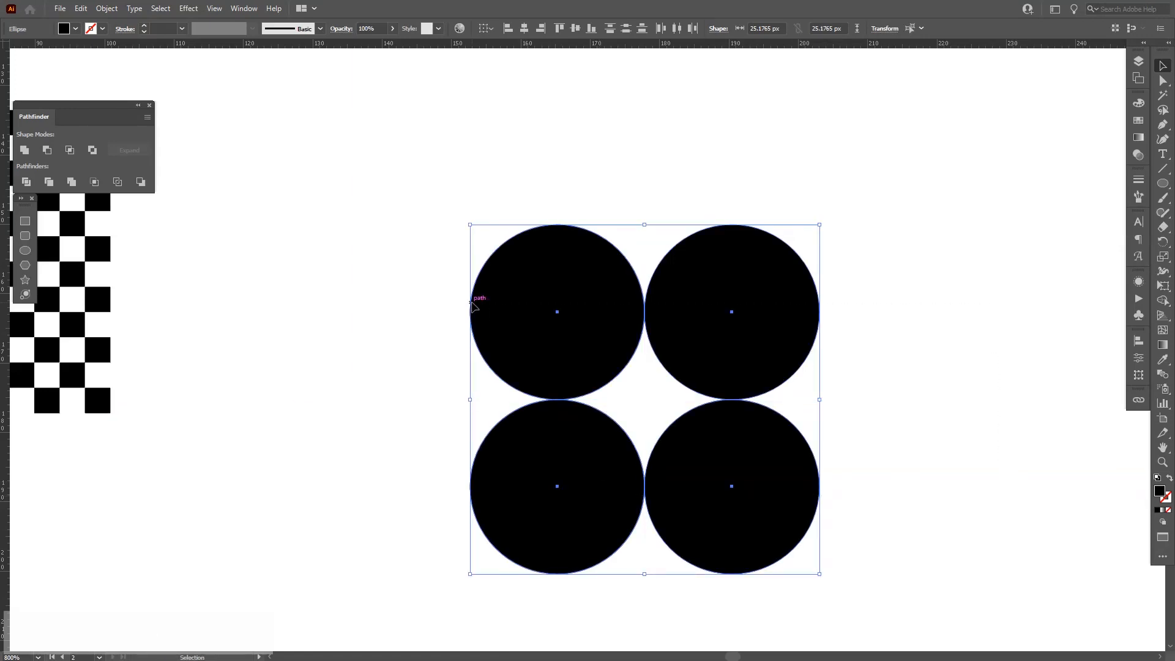
Divide the four circles with Pathfinder and ungroup the resulting pieces.
click(27, 182)
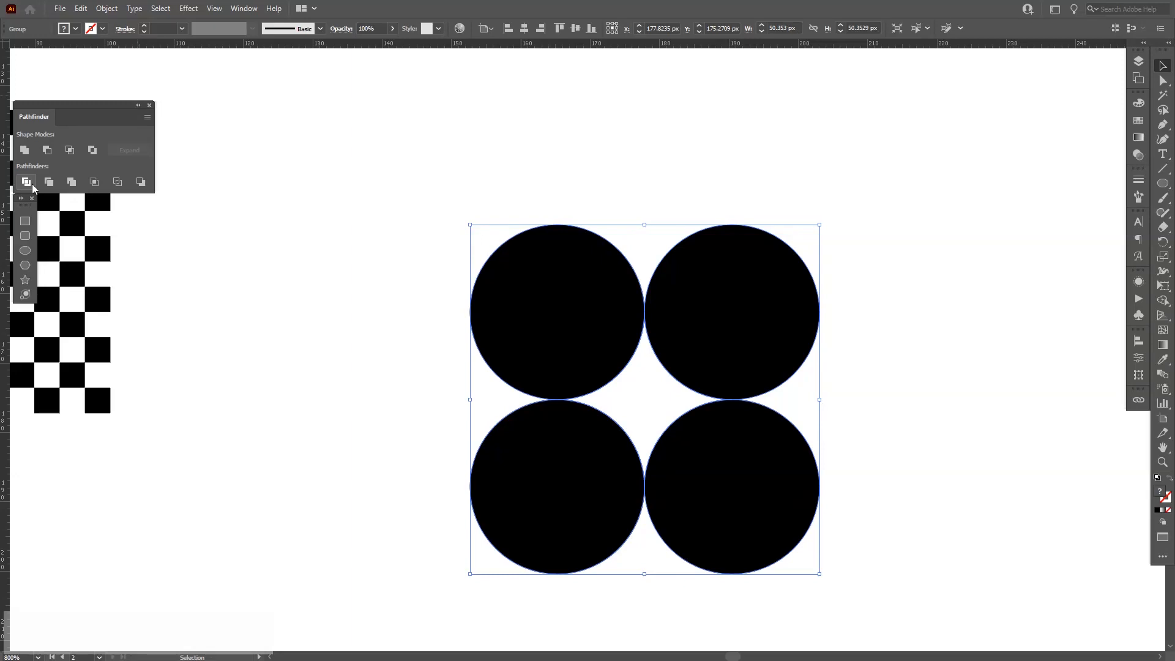
right_click(585, 331)
click(630, 432)
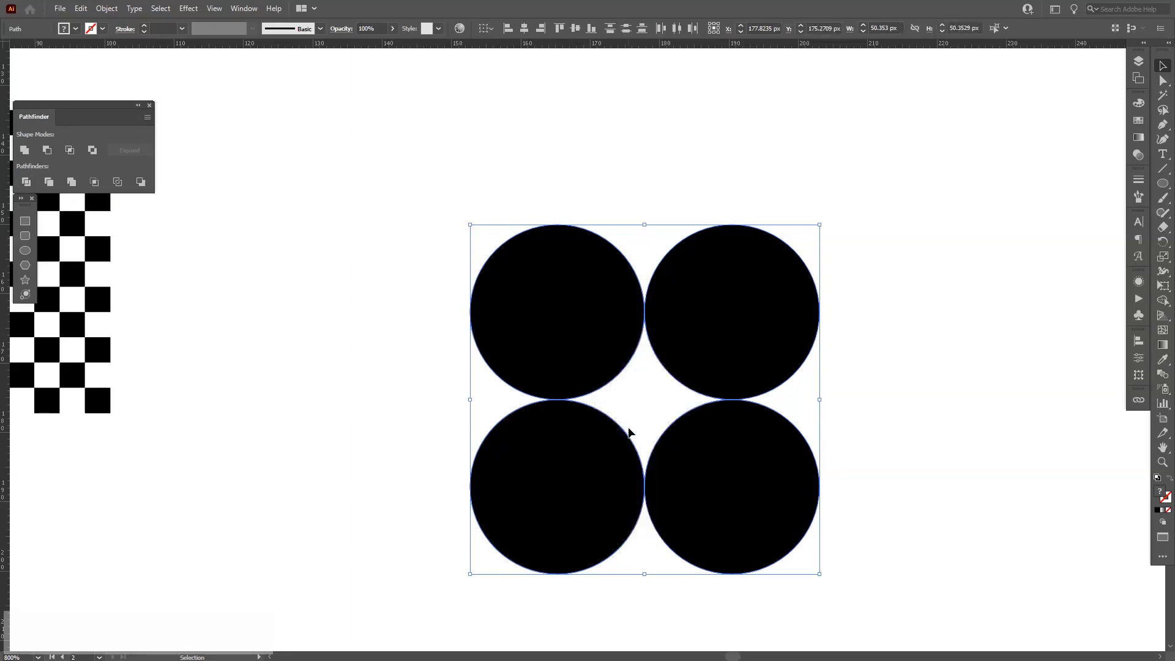
Apply the circle's black fill to the divided pieces with the Eyedropper.
click(1163, 361)
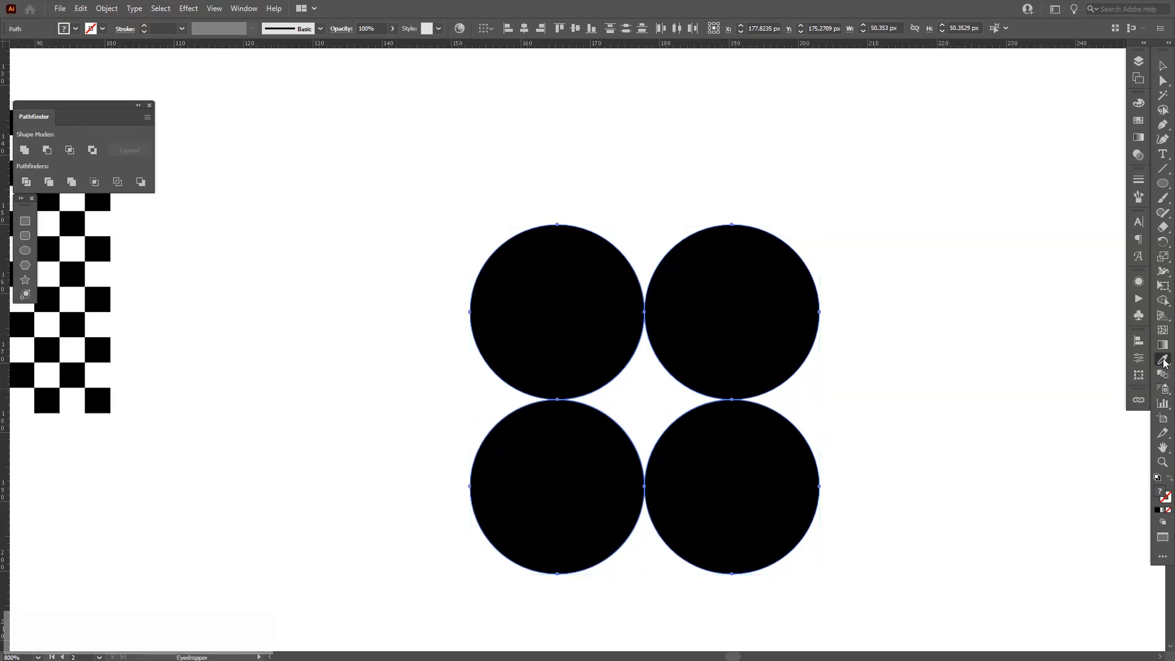
click(752, 270)
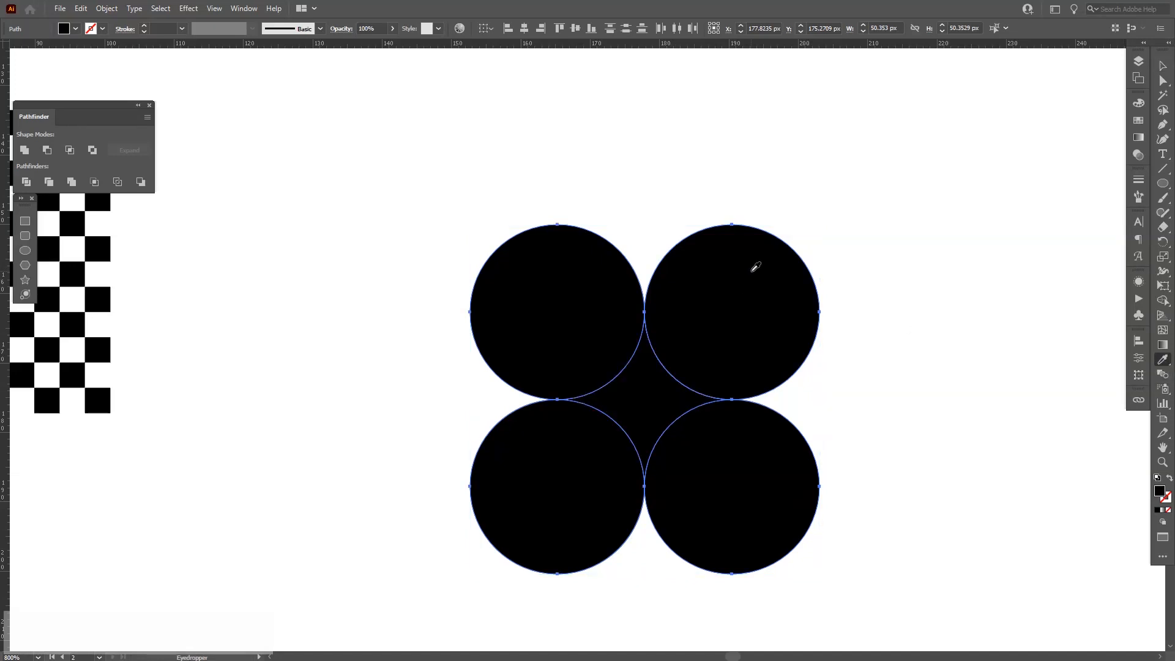
key(v)
click(895, 427)
Move the central four-point star piece aside and delete the circle pieces.
key(space)
drag(774, 384, 552, 367)
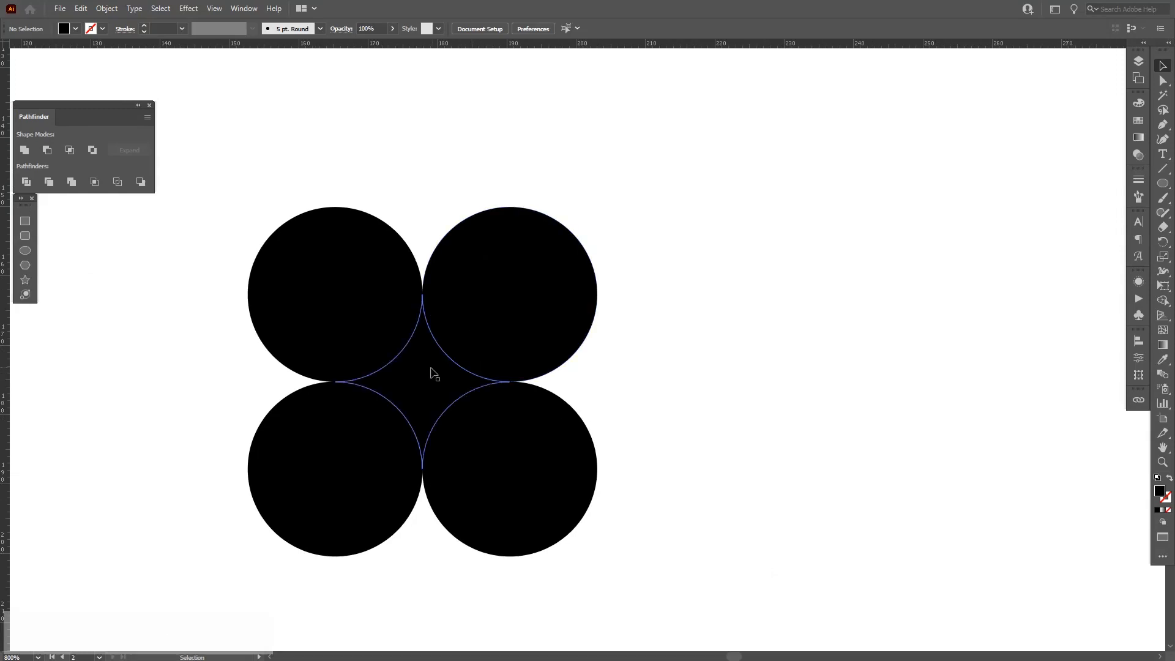
drag(430, 368, 751, 385)
drag(610, 421, 348, 315)
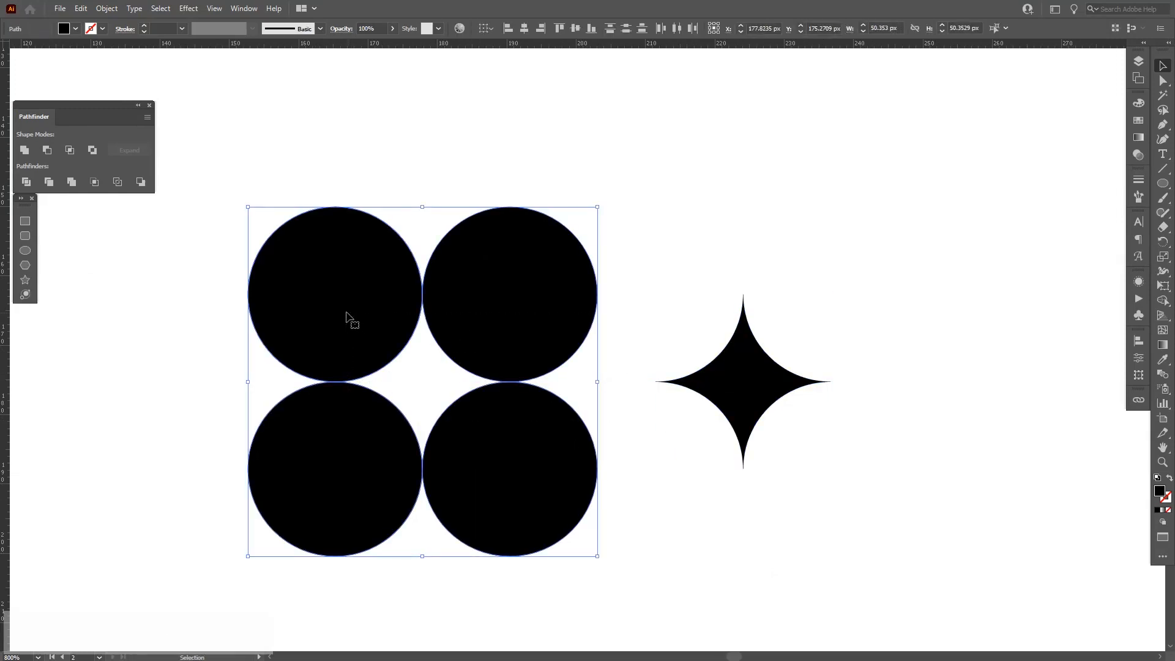
key(Delete)
Delete the leftover fragments around the four-point star and select the star.
drag(671, 390, 443, 325)
alt+click(588, 370)
scroll(452, 319, up, 2)
drag(898, 483, 894, 483)
key(Delete)
click(505, 336)
drag(512, 338, 470, 312)
scroll(466, 333, up, 3)
key(space)
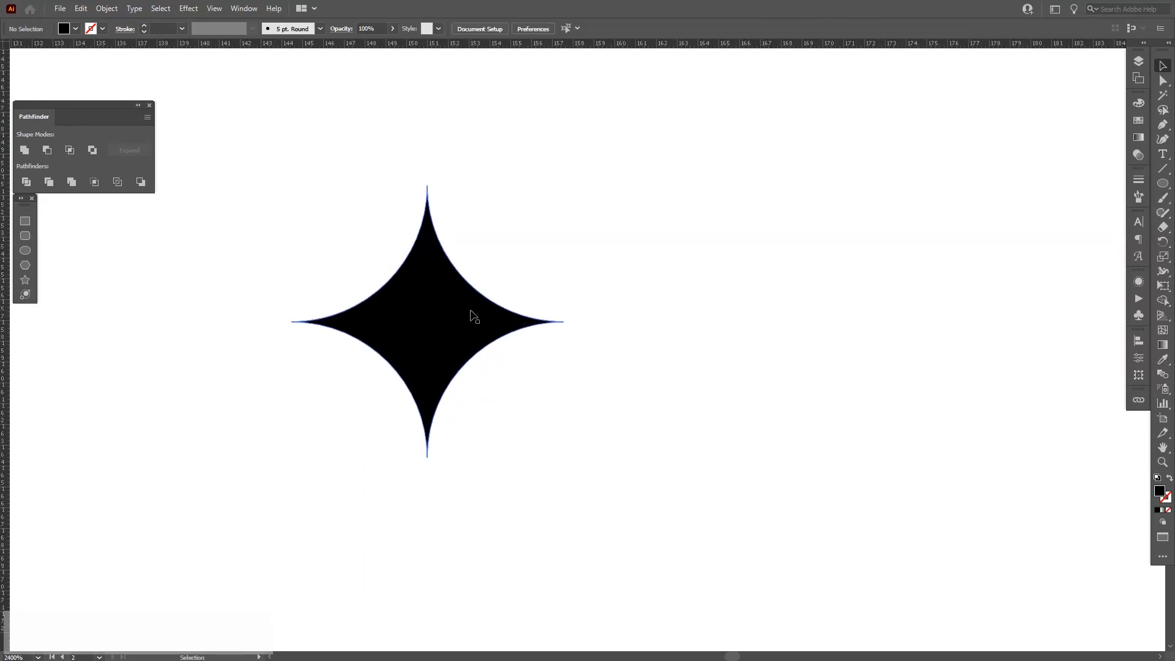
scroll(474, 316, down, 1)
click(472, 319)
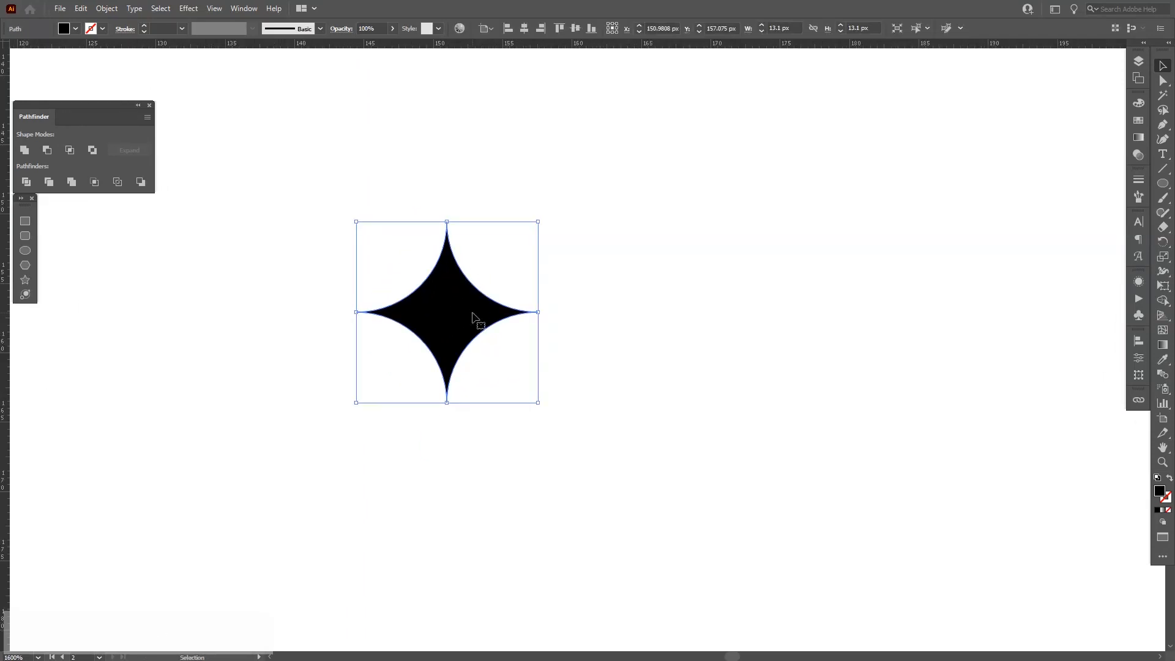
key(space)
drag(472, 318, 462, 347)
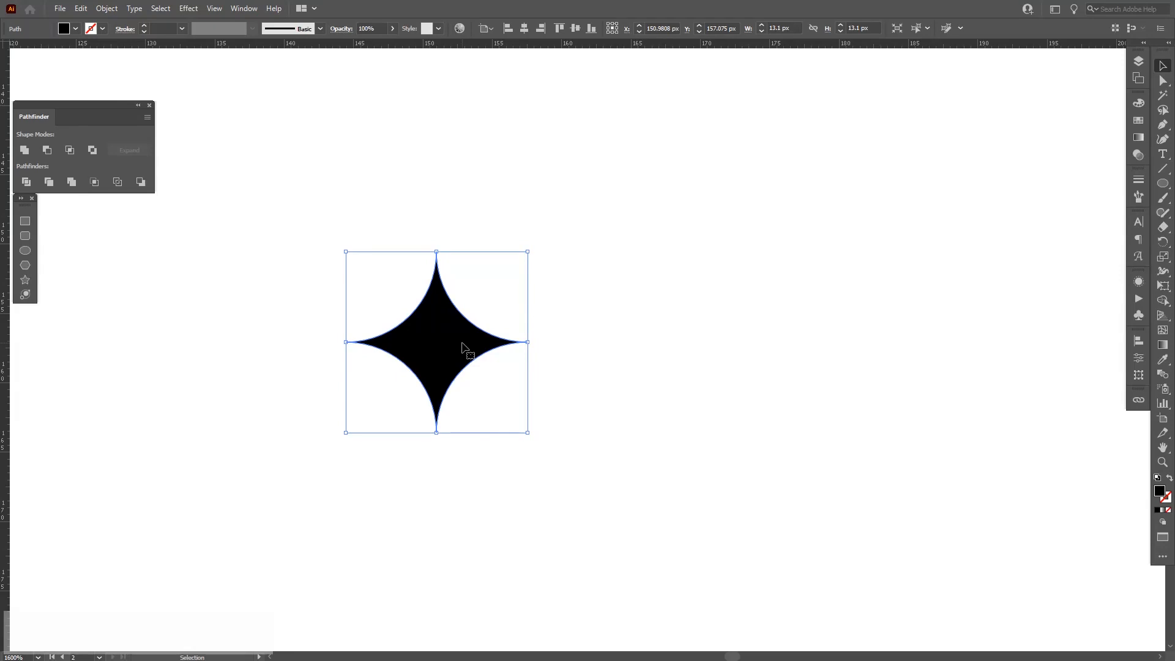
click(106, 8)
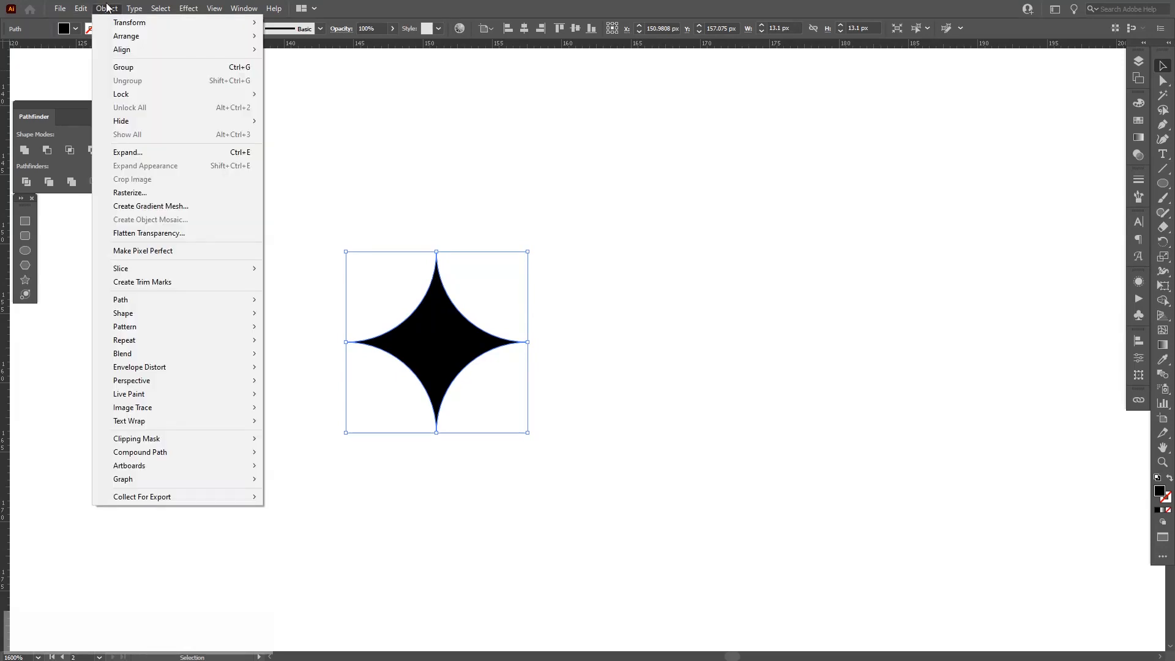
mouse_move(135, 331)
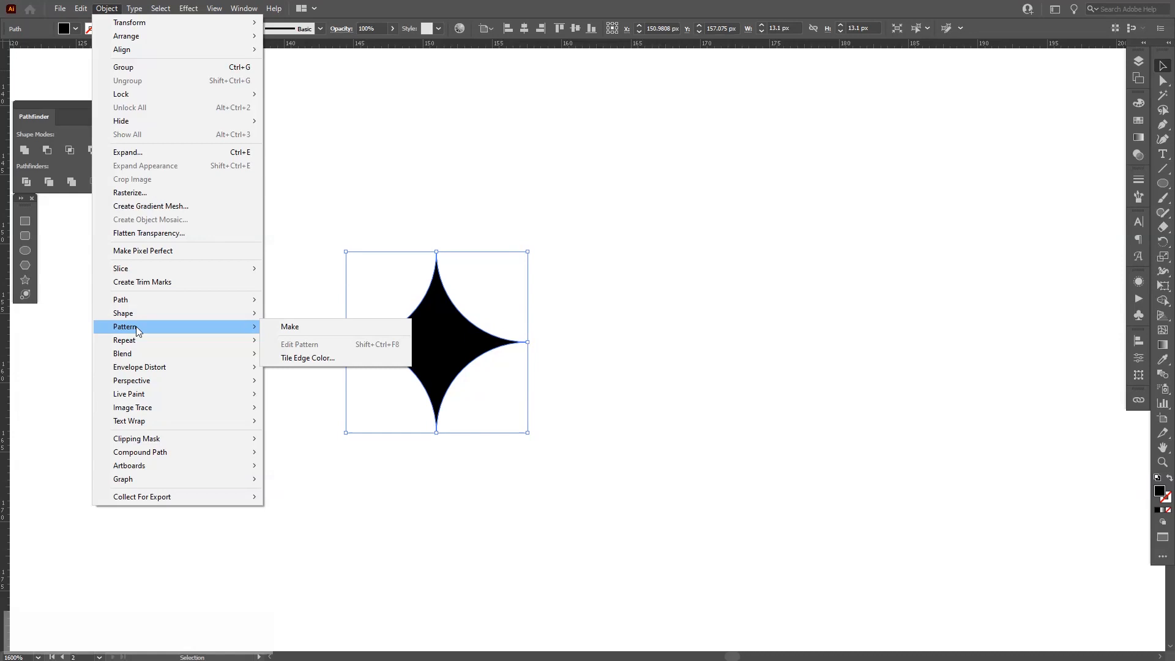
key(Escape)
key(Escape)
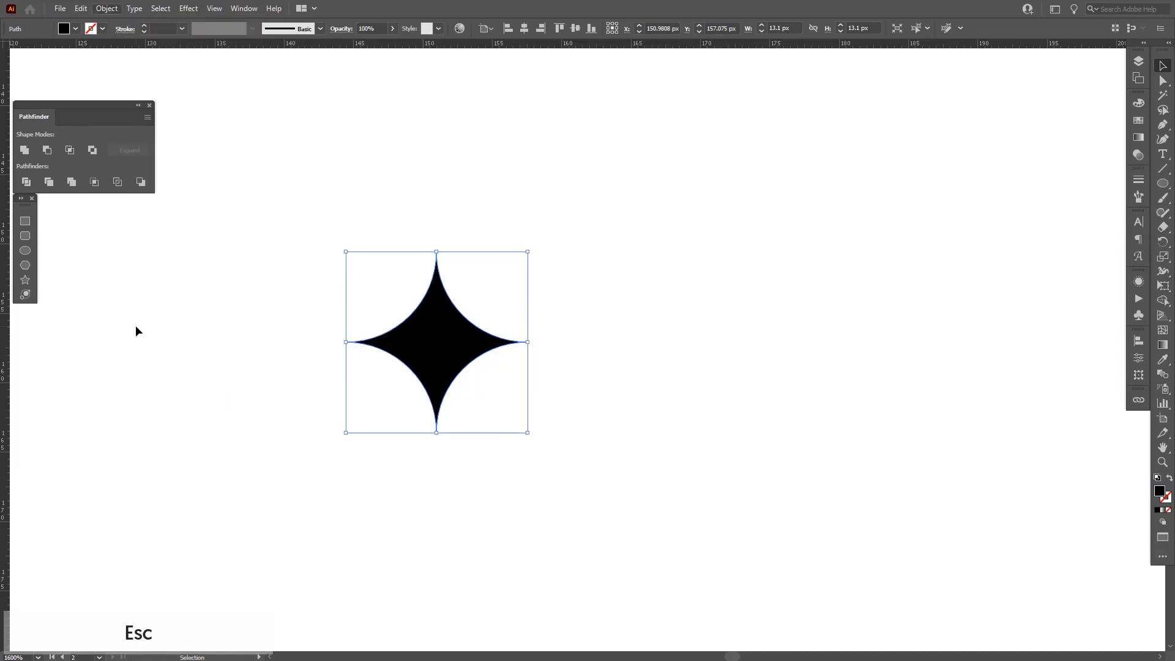
click(135, 325)
scroll(156, 333, down, 2)
scroll(162, 337, down, 1)
drag(185, 341, 805, 390)
scroll(640, 364, down, 2)
drag(140, 335, 493, 333)
drag(727, 347, 441, 336)
drag(1044, 401, 842, 388)
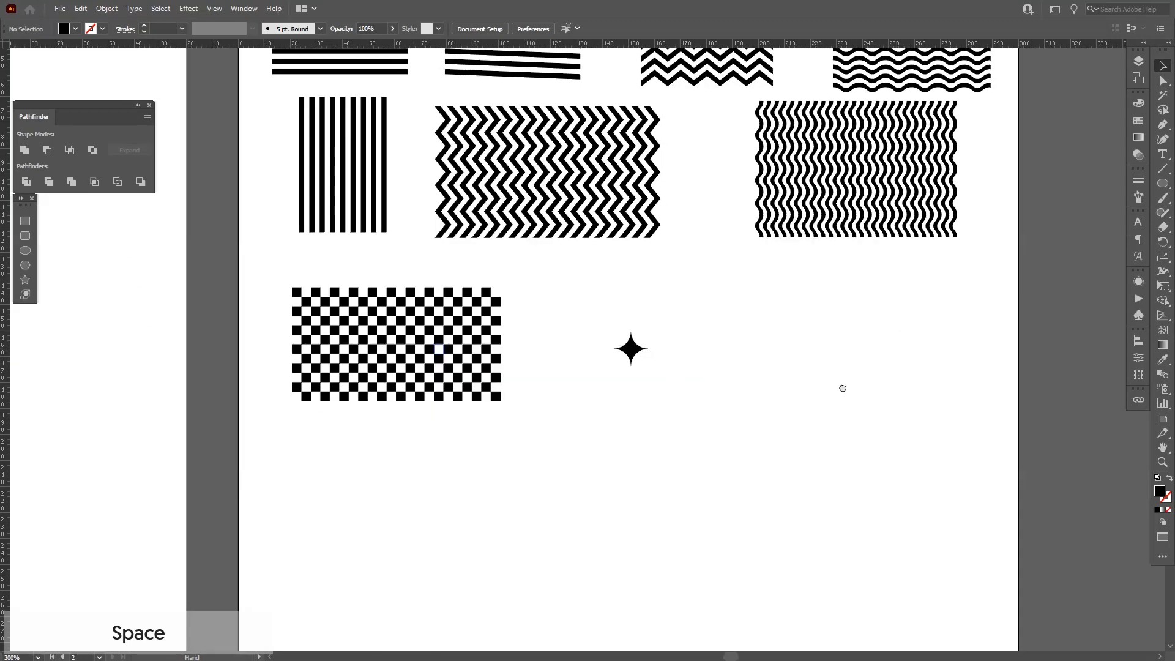
Duplicate the star diagonally so two stars touch at their tips, deleting the extra copy.
scroll(649, 318, up, 3)
drag(722, 384, 675, 331)
scroll(674, 329, up, 2)
click(490, 388)
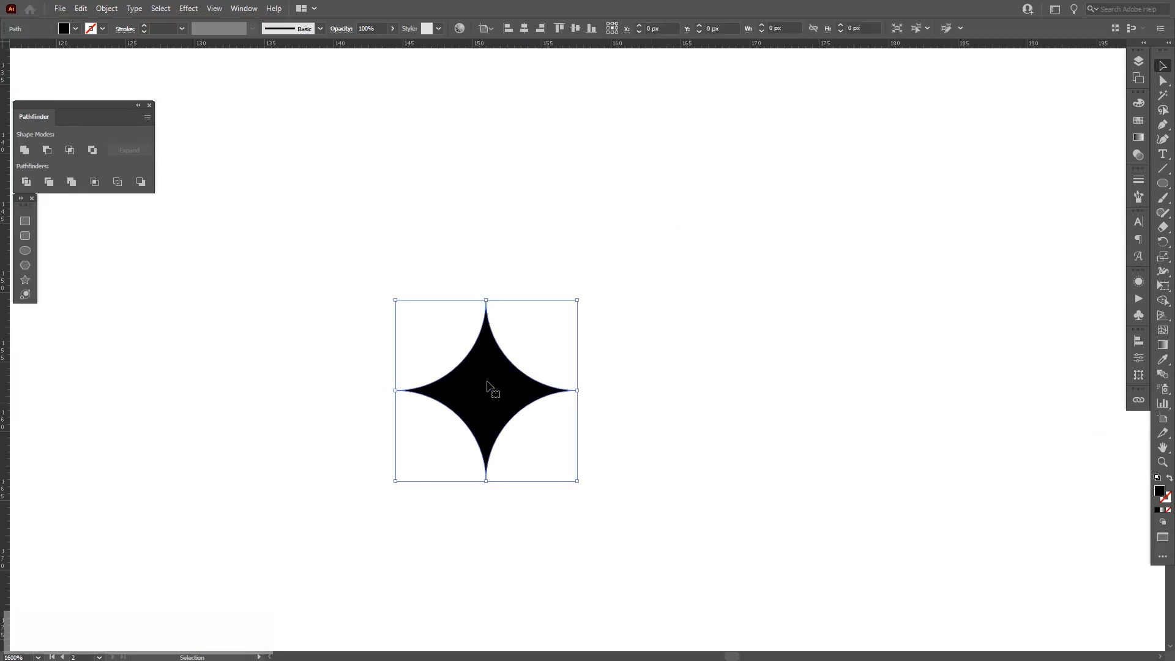
scroll(490, 388, up, 1)
drag(514, 367, 648, 409)
drag(663, 321, 686, 201)
drag(666, 248, 530, 379)
drag(399, 228, 674, 262)
scroll(685, 327, down, 1)
key(space)
drag(686, 327, 654, 363)
key(Delete)
Duplicate the diagonal star pair sideways and repeat the duplication to build a row of stars.
drag(666, 270, 385, 429)
drag(518, 384, 695, 383)
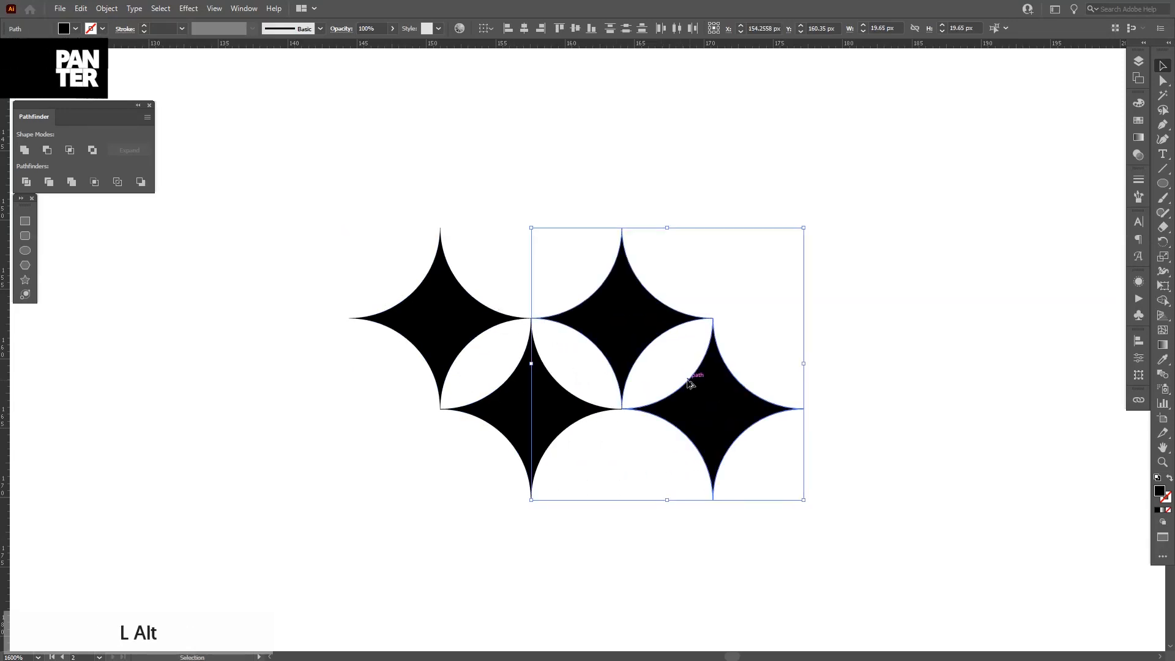
scroll(691, 383, down, 3)
key(space)
drag(758, 456, 526, 420)
key(ctrl+d)
key(ctrl+d)
key(ctrl+d)
key(ctrl+d)
key(ctrl+d)
key(ctrl+d)
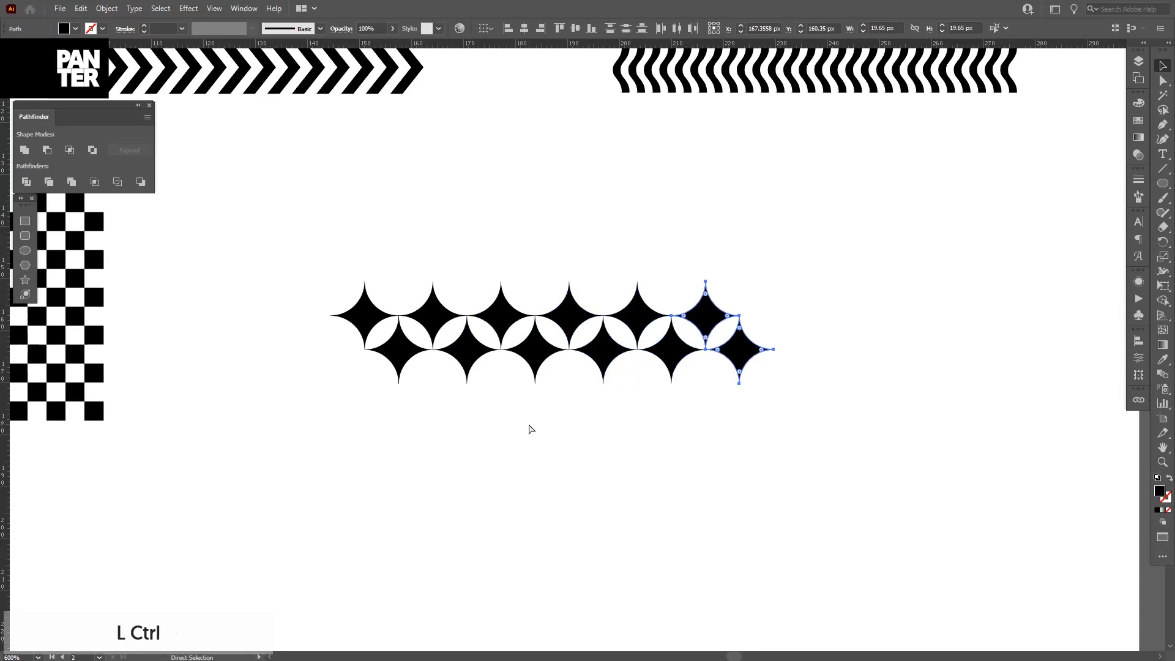
Extend the star row with one more star pair and select the entire row as a group.
key(ctrl+d)
key(ctrl+d)
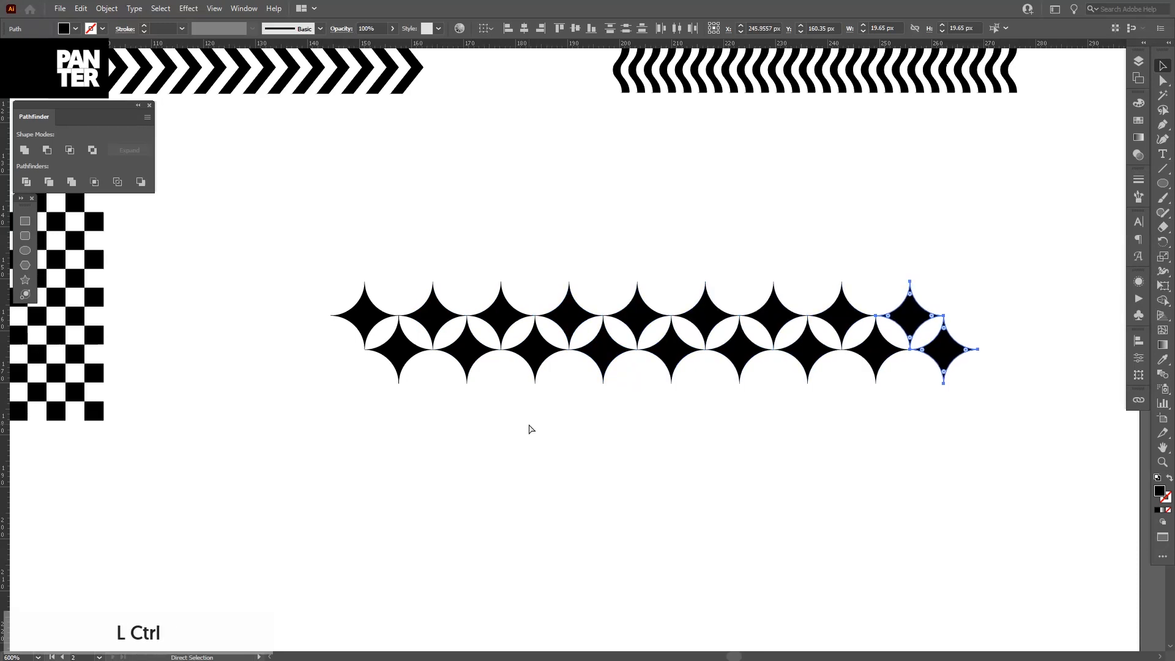
key(ctrl+d)
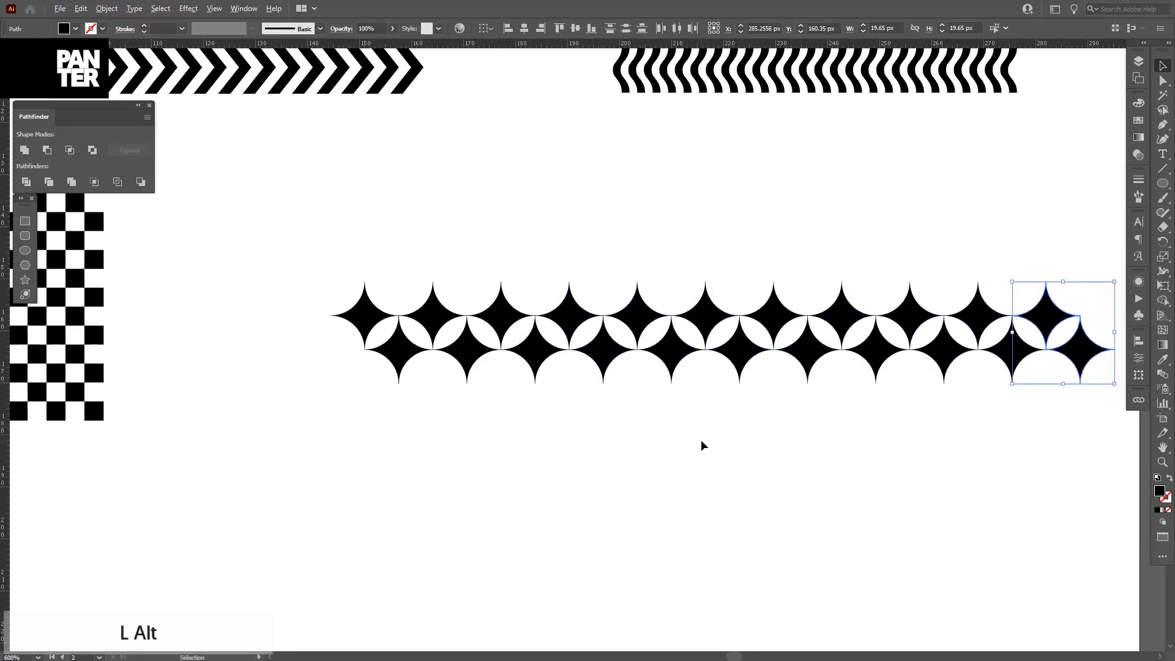
scroll(700, 439, down, 2)
drag(924, 453, 501, 336)
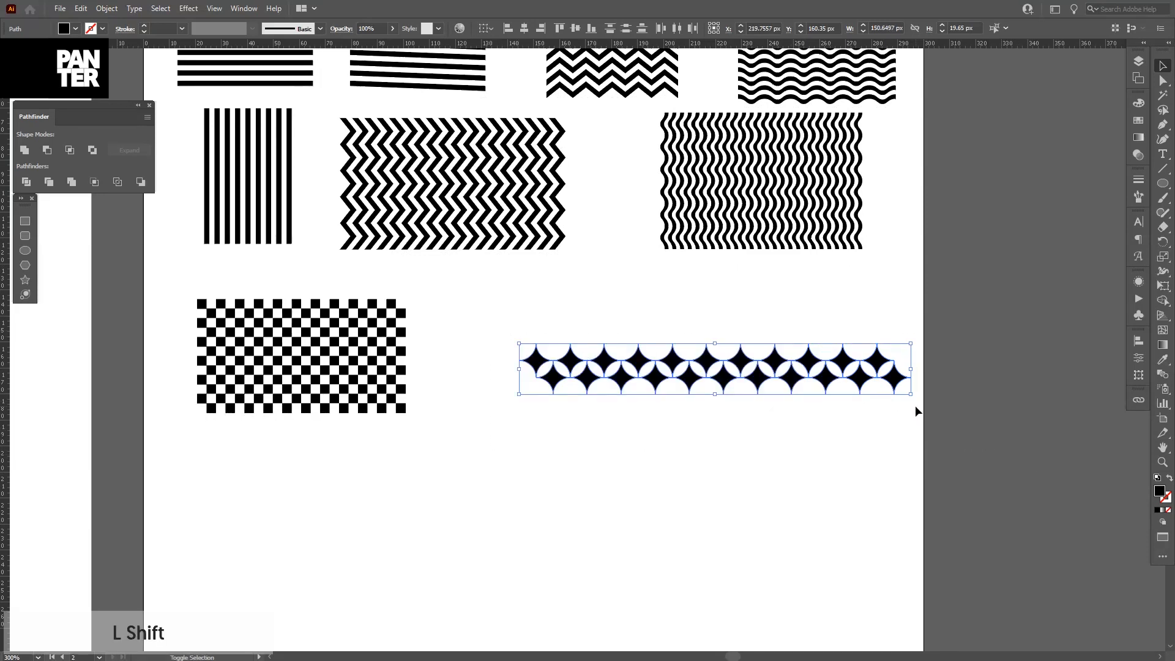
drag(908, 397, 775, 380)
drag(691, 360, 610, 315)
drag(499, 317, 906, 439)
drag(635, 367, 585, 315)
scroll(559, 309, up, 4)
drag(461, 326, 525, 259)
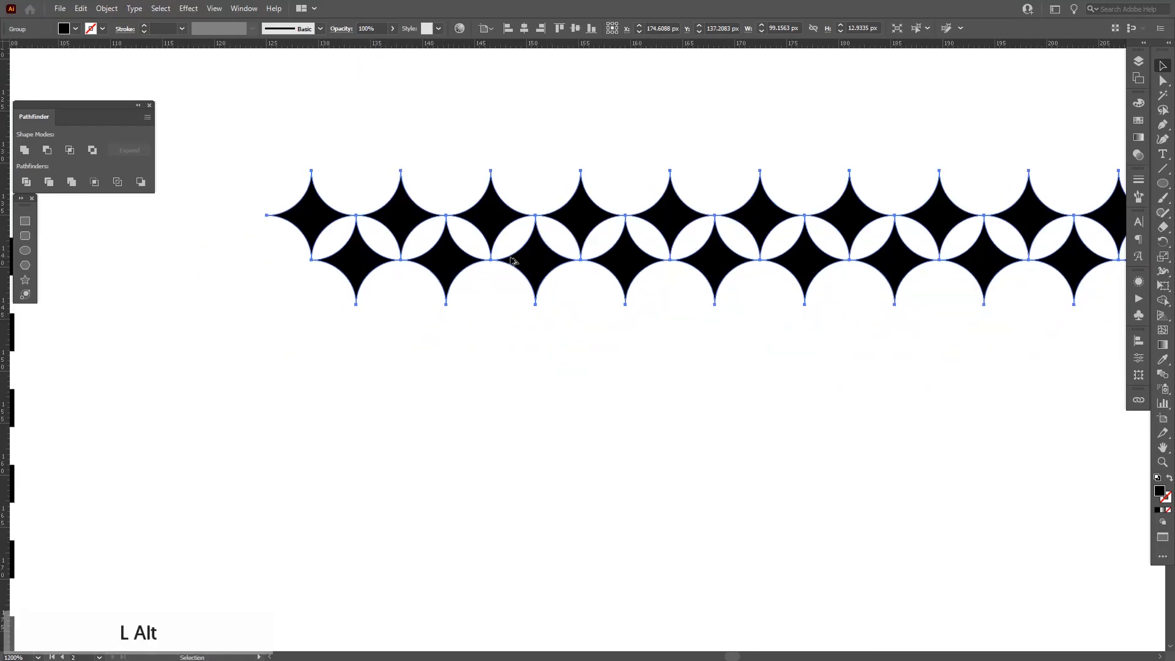
Duplicate the star row downward and repeat the duplication to build a grid of stars.
drag(483, 214, 490, 304)
key(ctrl+d)
key(ctrl+d)
key(ctrl+d)
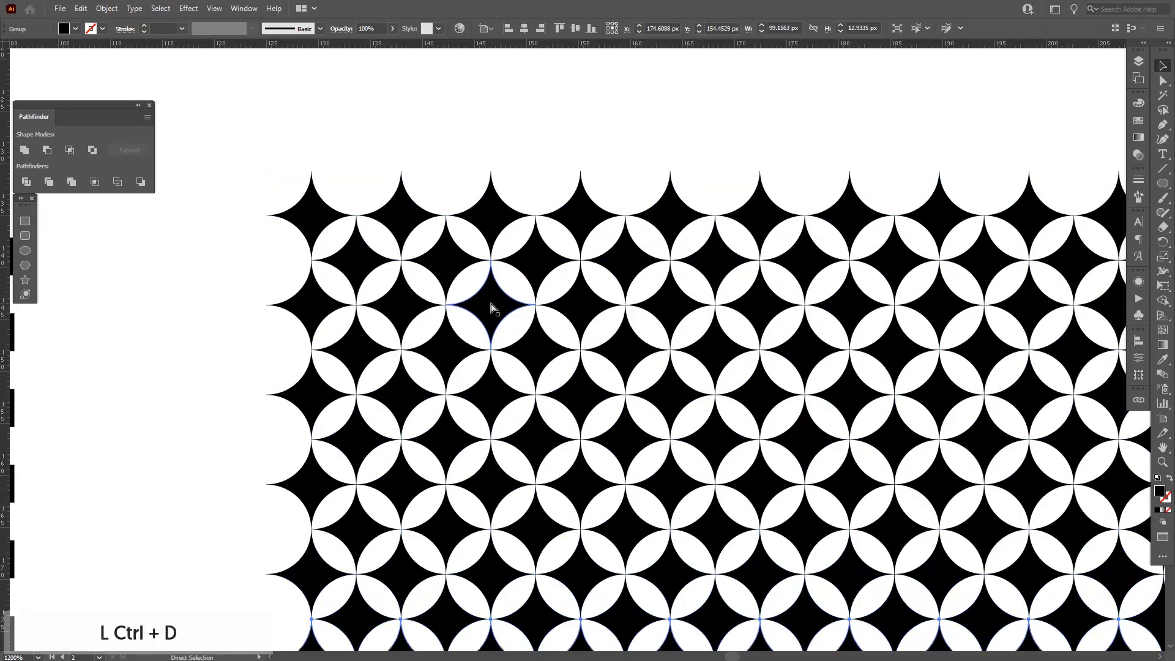
Group all the star rows and scale the star pattern down, placing it beside the checkerboard.
scroll(495, 324, down, 3)
click(827, 461)
drag(799, 518, 387, 273)
right_click(516, 315)
click(538, 407)
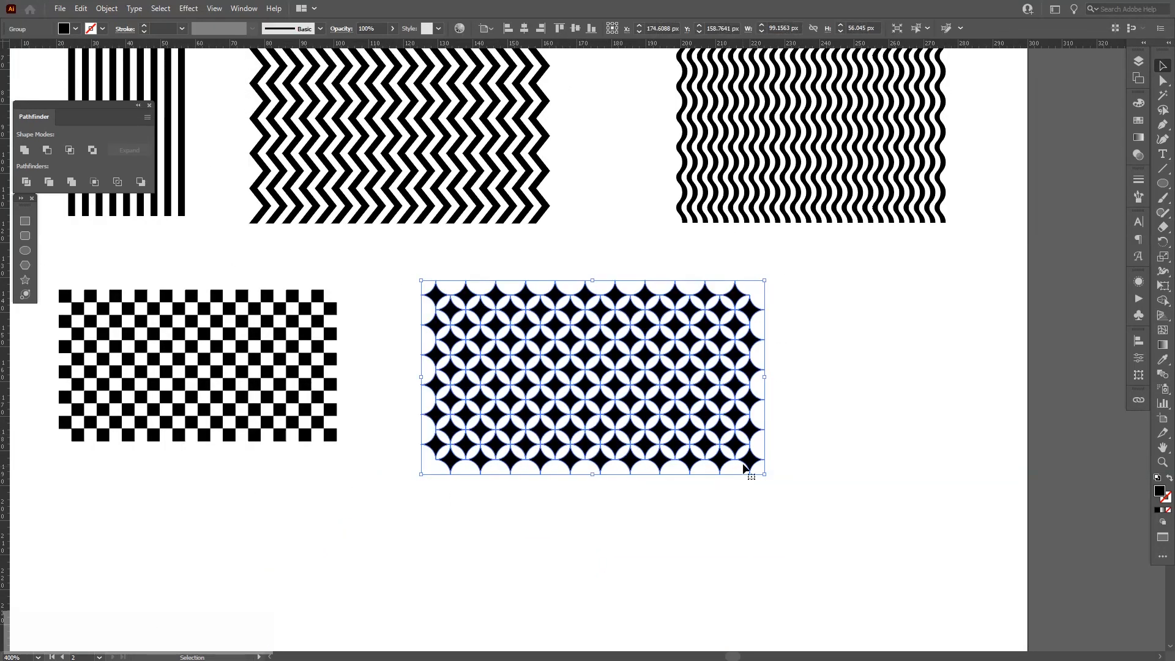
drag(767, 477, 729, 443)
click(733, 440)
drag(633, 385, 605, 384)
scroll(762, 410, down, 1)
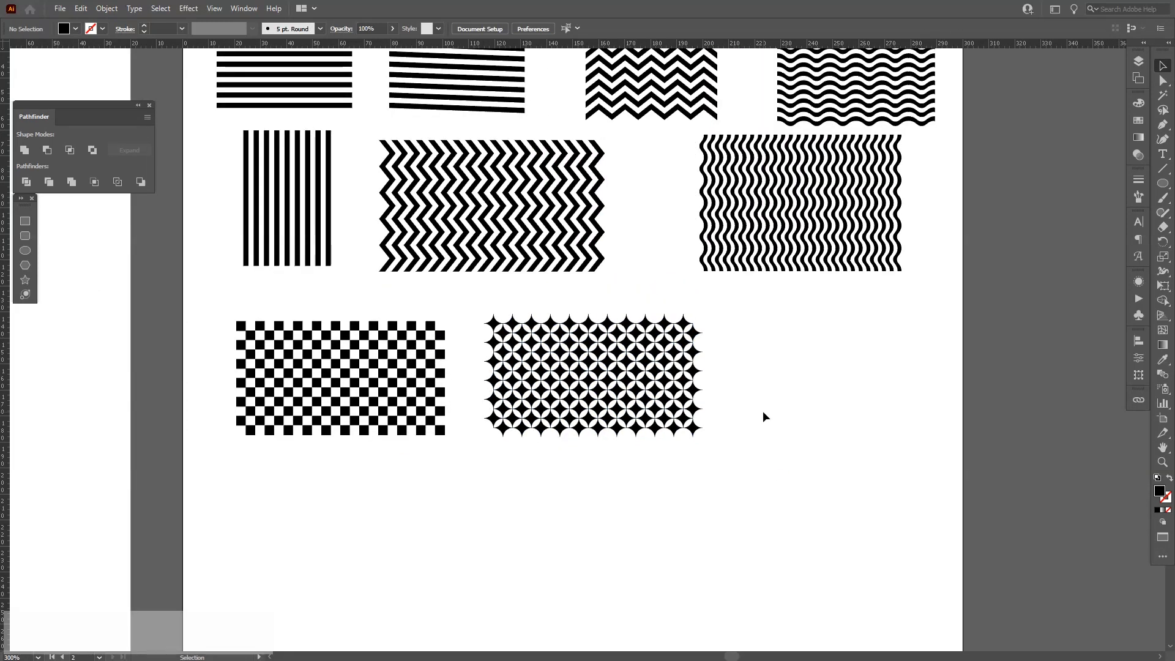
scroll(858, 353, up, 1)
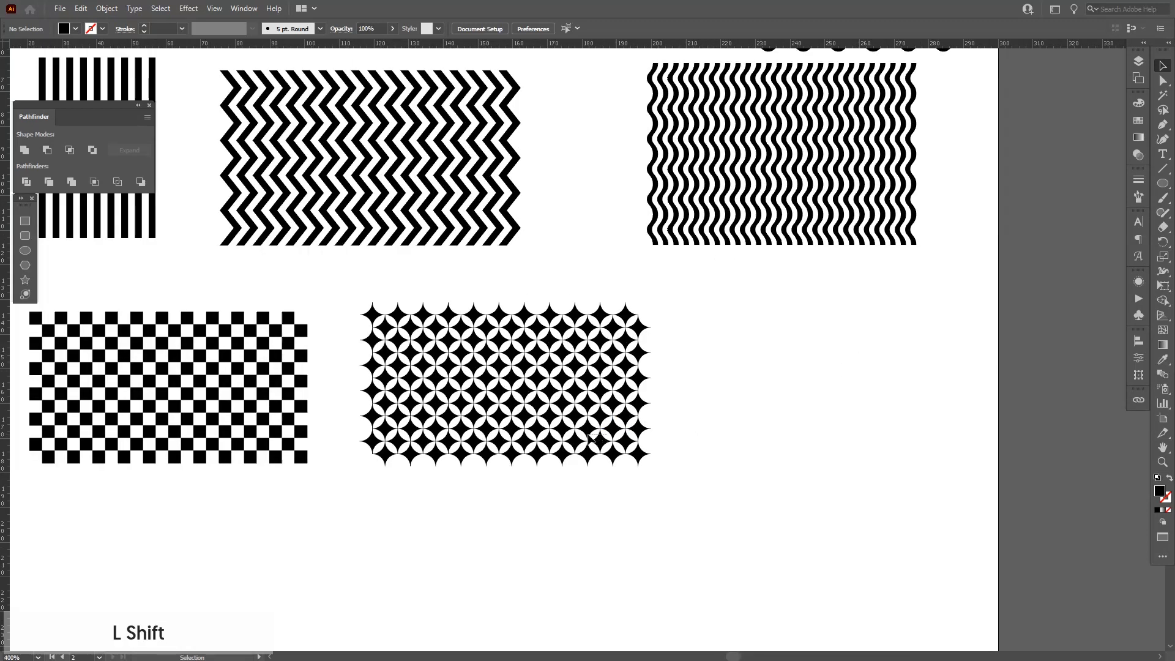
drag(608, 434, 587, 434)
click(901, 390)
Create a small black circle and duplicate it sideways repeatedly into a row of 13 circles.
scroll(815, 348, up, 1)
drag(806, 376, 675, 327)
scroll(689, 318, up, 1)
scroll(663, 313, up, 1)
scroll(661, 310, down, 1)
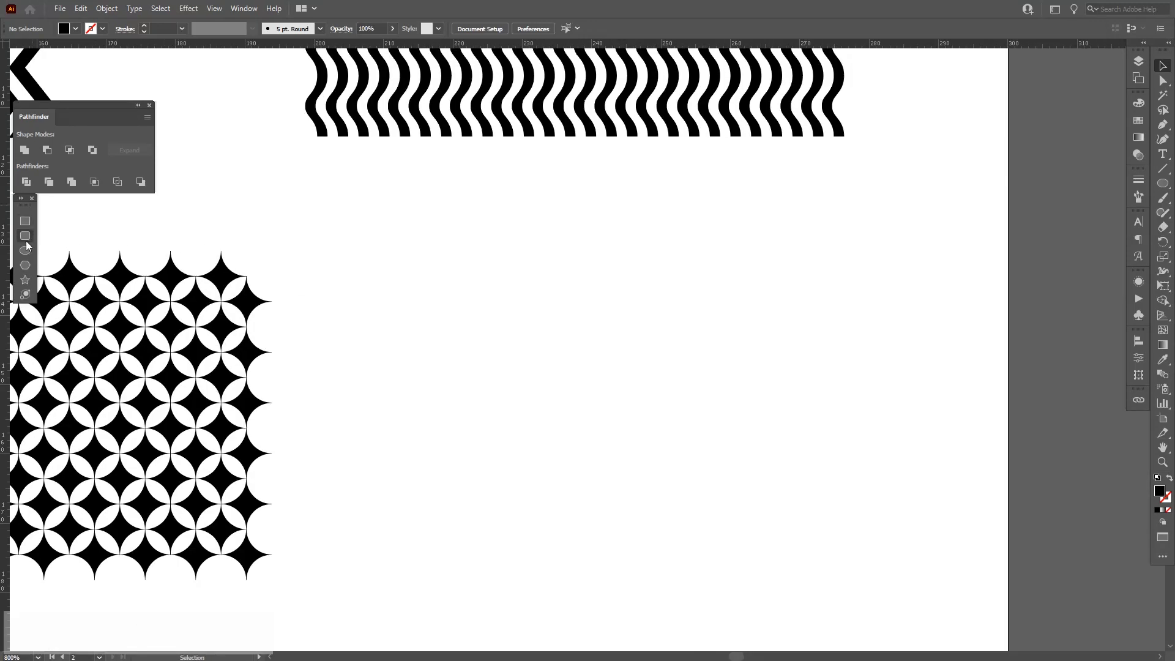
mouse_move(403, 260)
mouse_down()
mouse_move(416, 273)
mouse_move(322, 262)
mouse_move(338, 266)
mouse_up()
key(v)
key(ctrl+d)
key(ctrl+d)
key(ctrl+d)
key(ctrl+d)
key(ctrl+d)
key(ctrl+d)
key(ctrl+d)
key(ctrl+d)
key(ctrl+d)
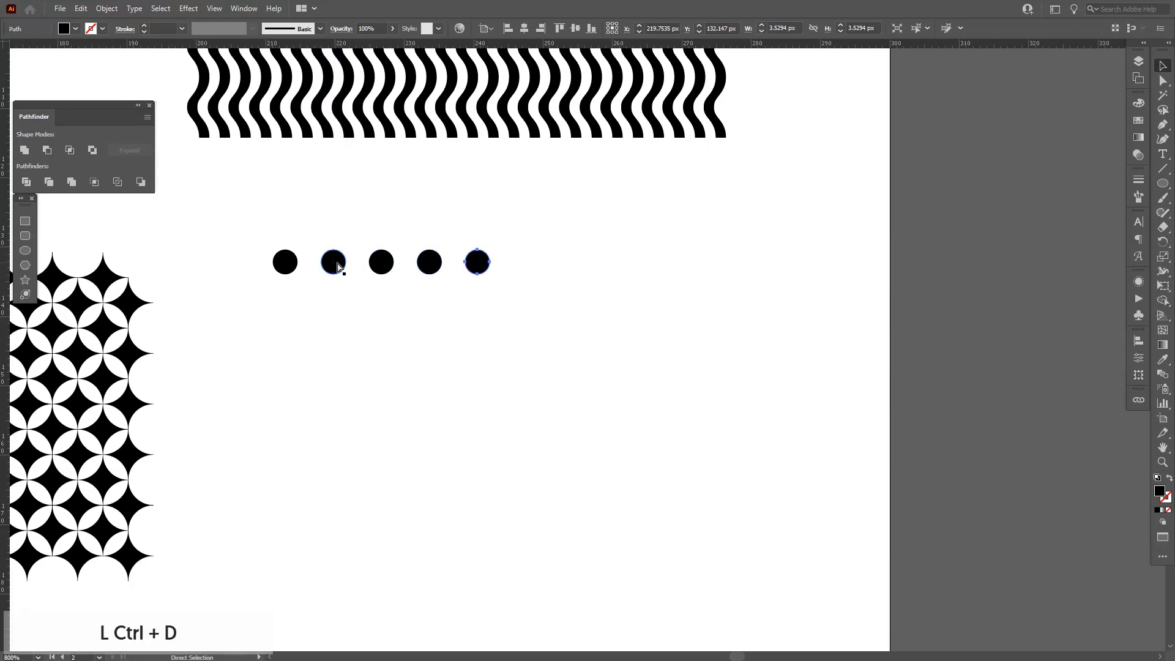
key(ctrl+d)
key(ctrl+d)
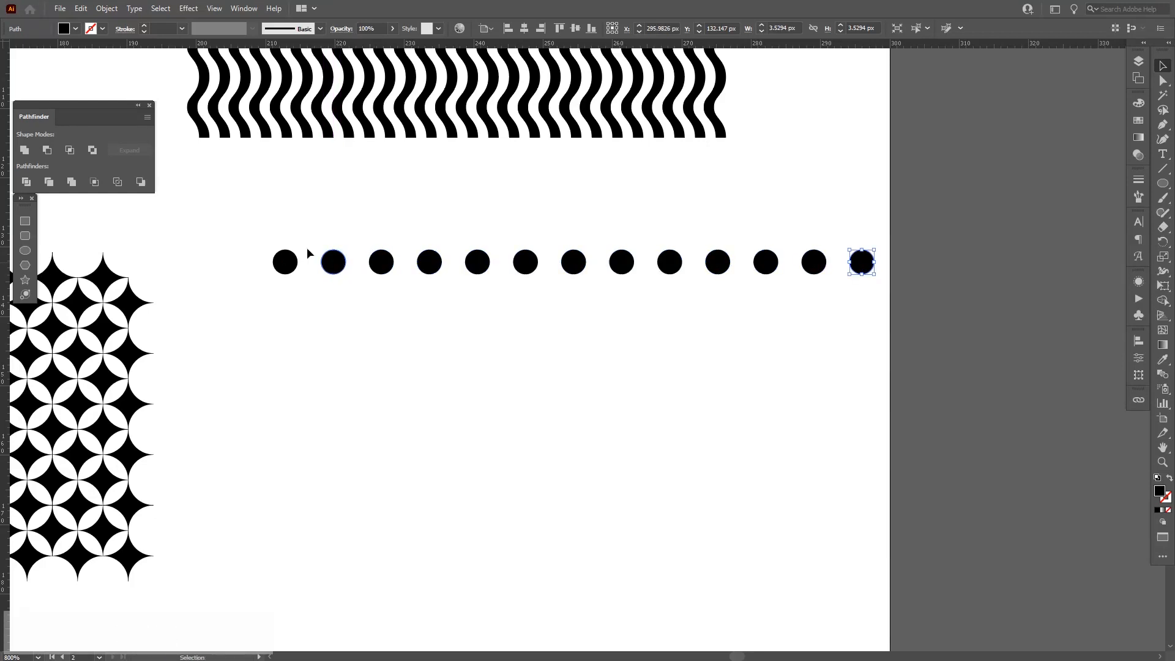
Group the circle row, duplicate it downward and repeat to build eight rows of dots.
drag(428, 262, 891, 354)
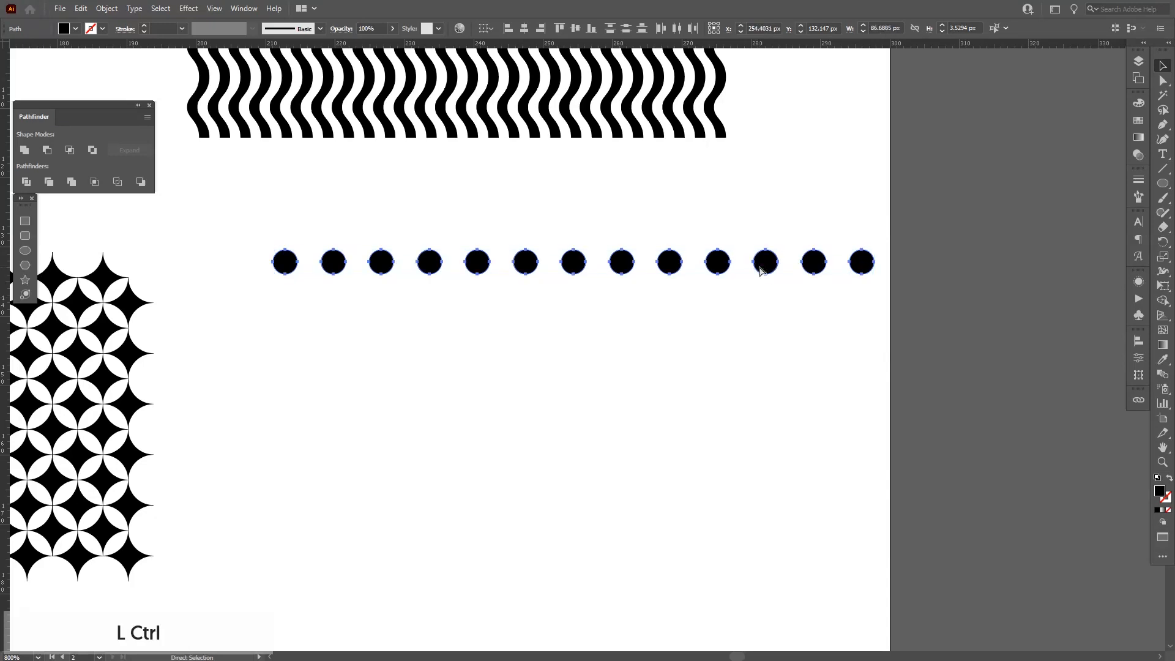
key(ctrl+g)
drag(765, 271, 770, 315)
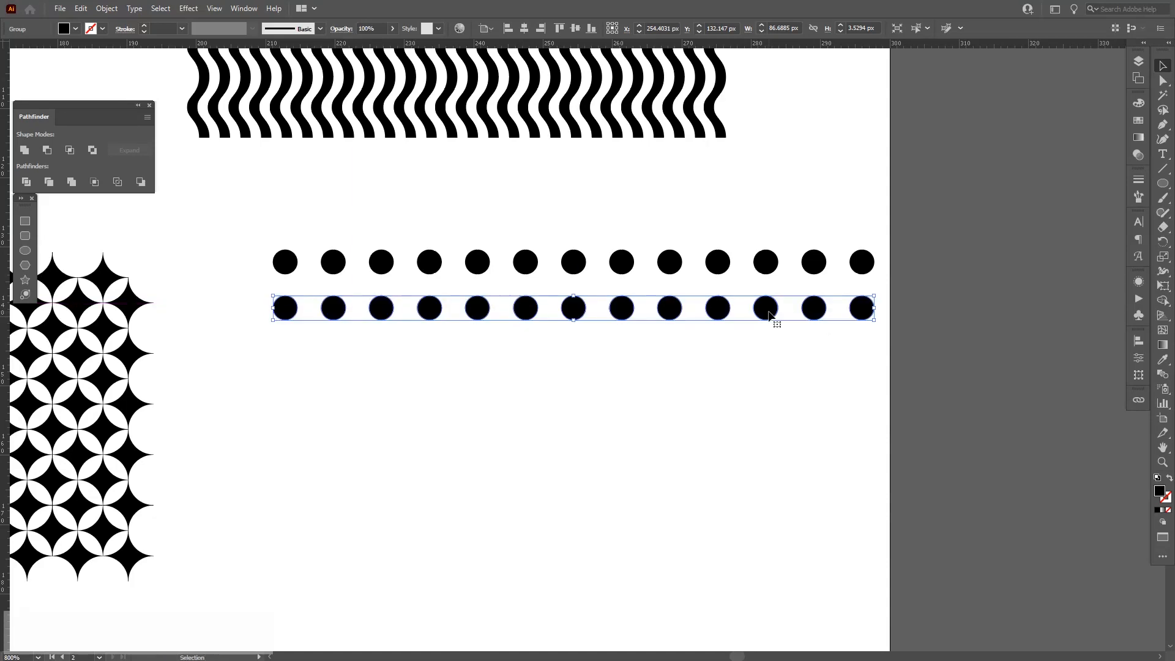
key(ctrl+d)
key(ctrl+d)
key(ctrl+d)
key(ctrl+d)
key(ctrl+d)
key(ctrl+d)
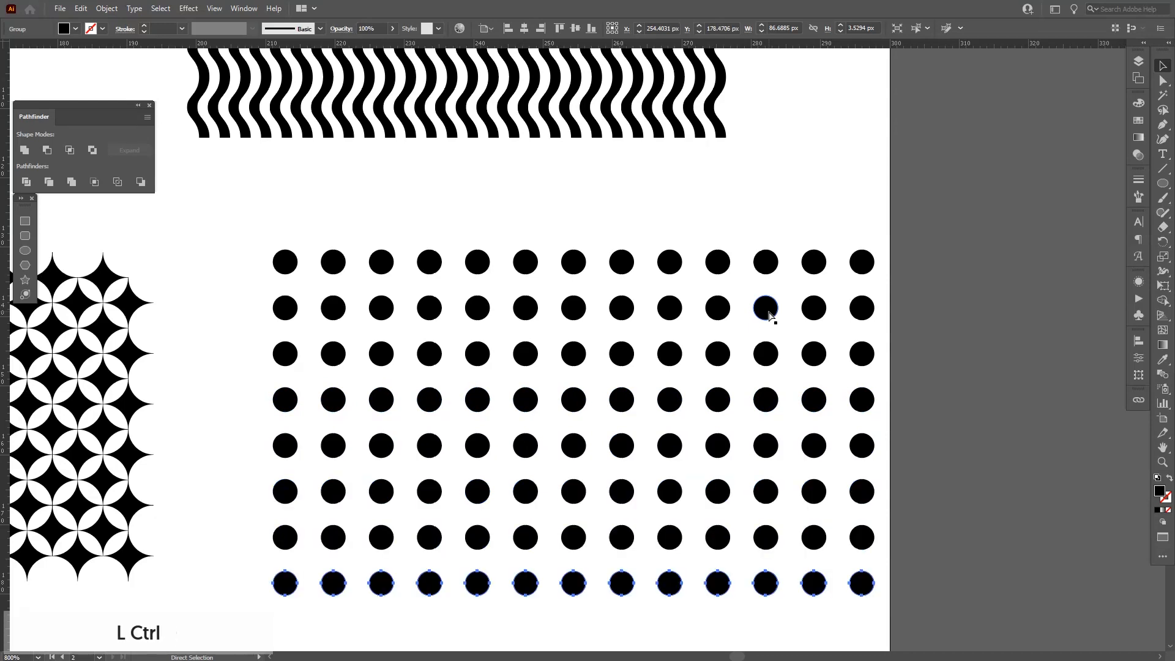
Group all the dot rows and scale the dot grid down slightly.
key(ctrl+a)
right_click(803, 334)
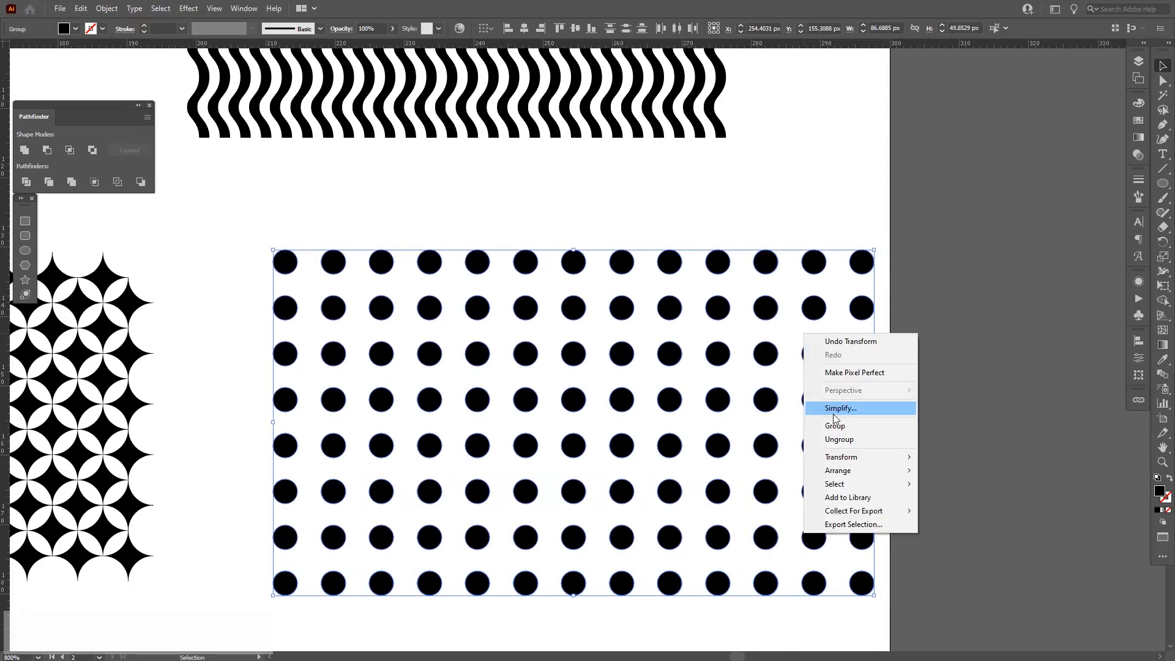
click(835, 425)
drag(873, 594, 825, 542)
click(747, 560)
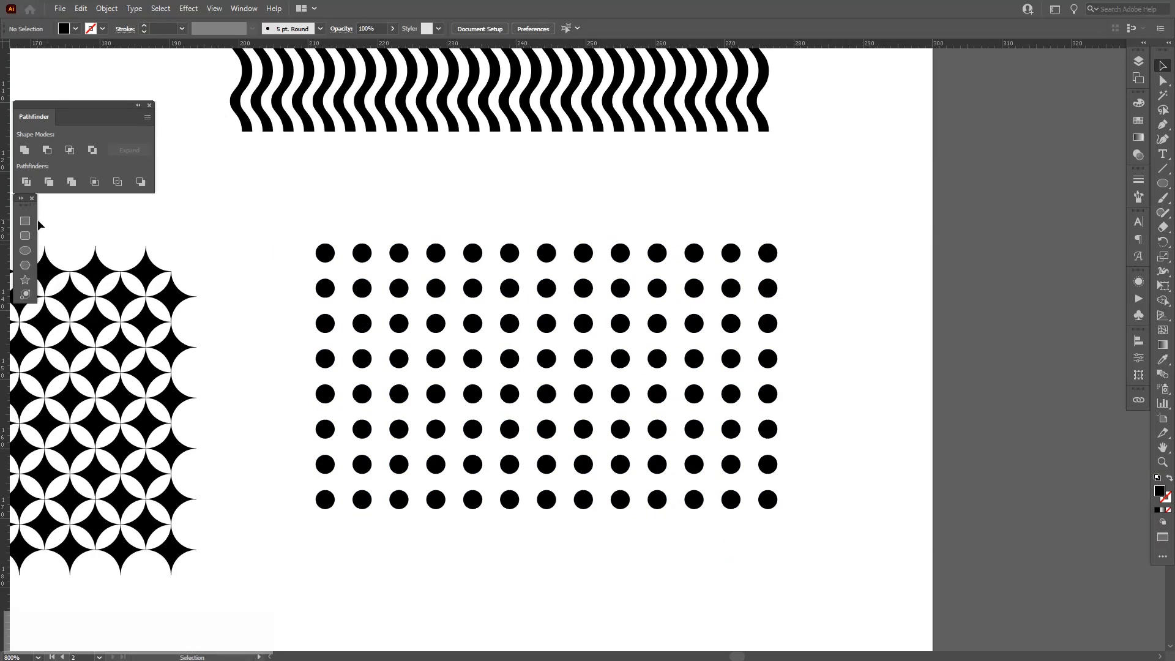
Draw a black rectangle over the dot grid, send it behind the dots and turn the dots white.
drag(315, 243, 777, 509)
key(shift+ctrl)
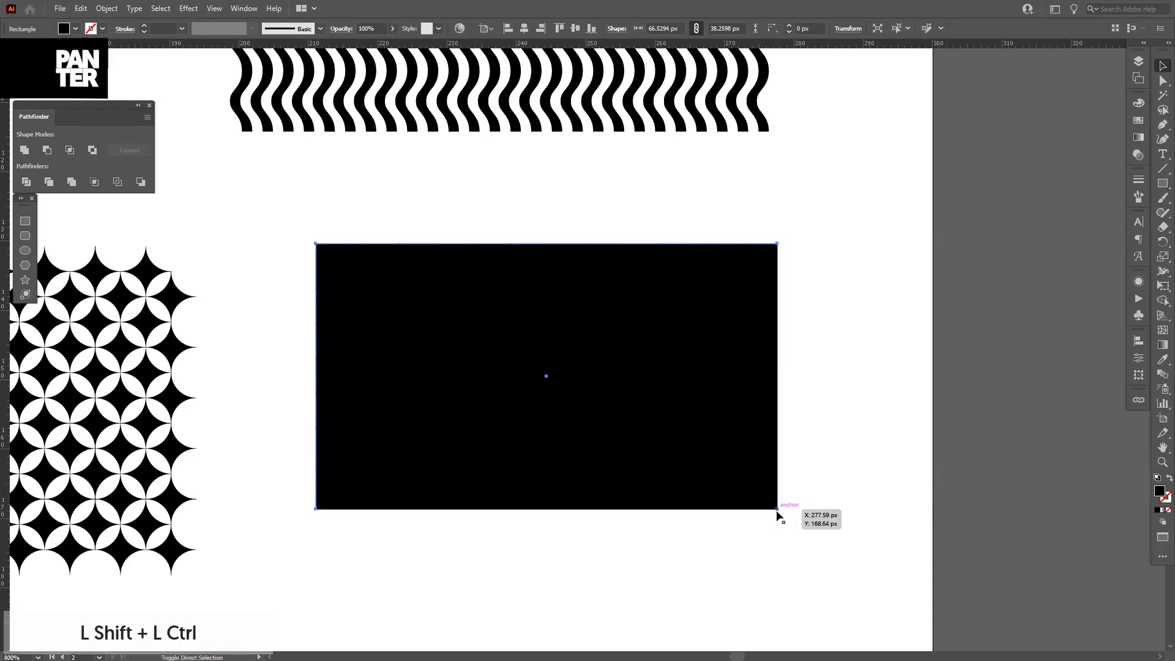
key(ctrl+shift+[)
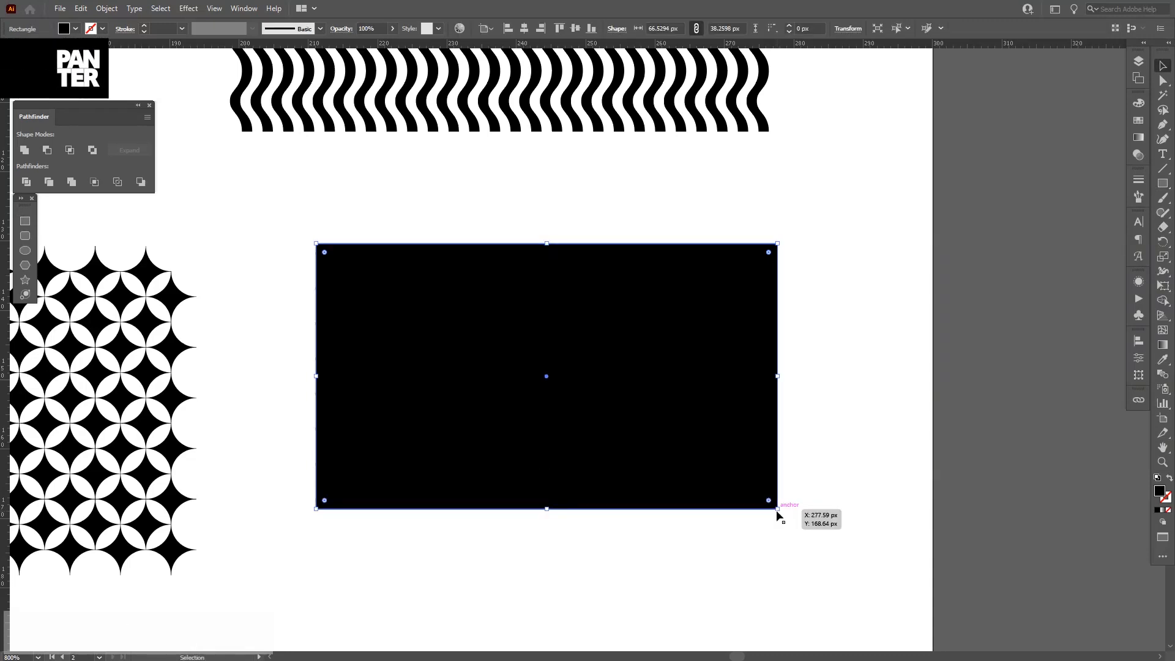
click(734, 500)
click(704, 540)
key(v)
click(745, 468)
drag(777, 509, 801, 533)
drag(800, 223, 785, 229)
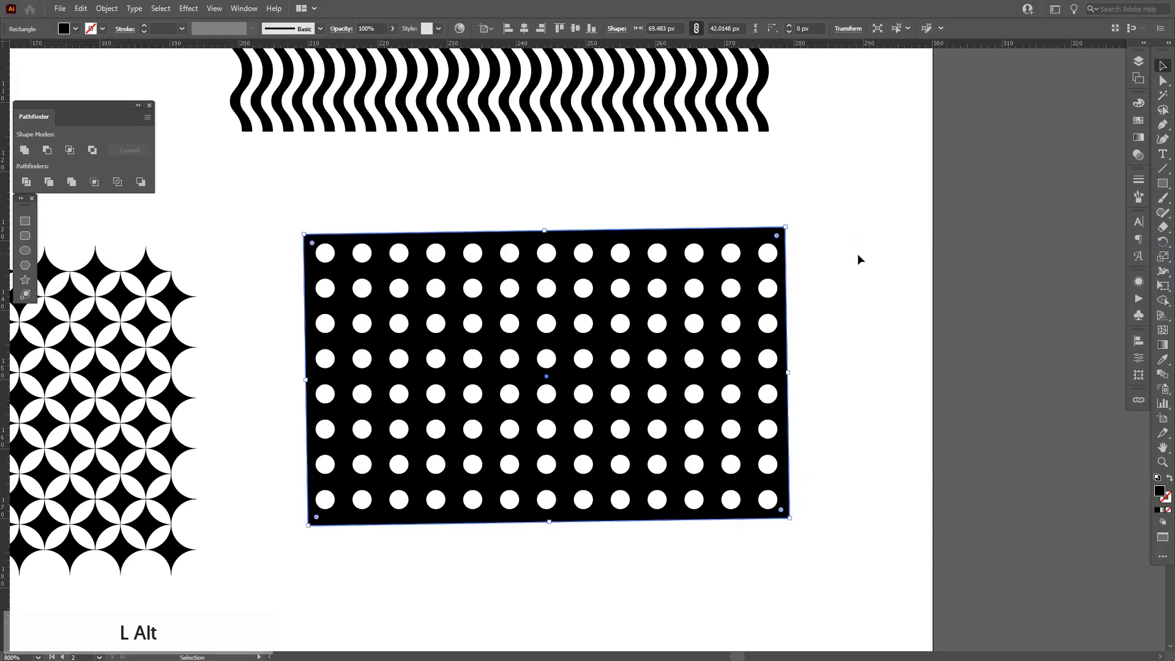
click(858, 256)
Draw a small white rectangle beside the top-right dot to serve as a spacing guide.
scroll(759, 247, up, 4)
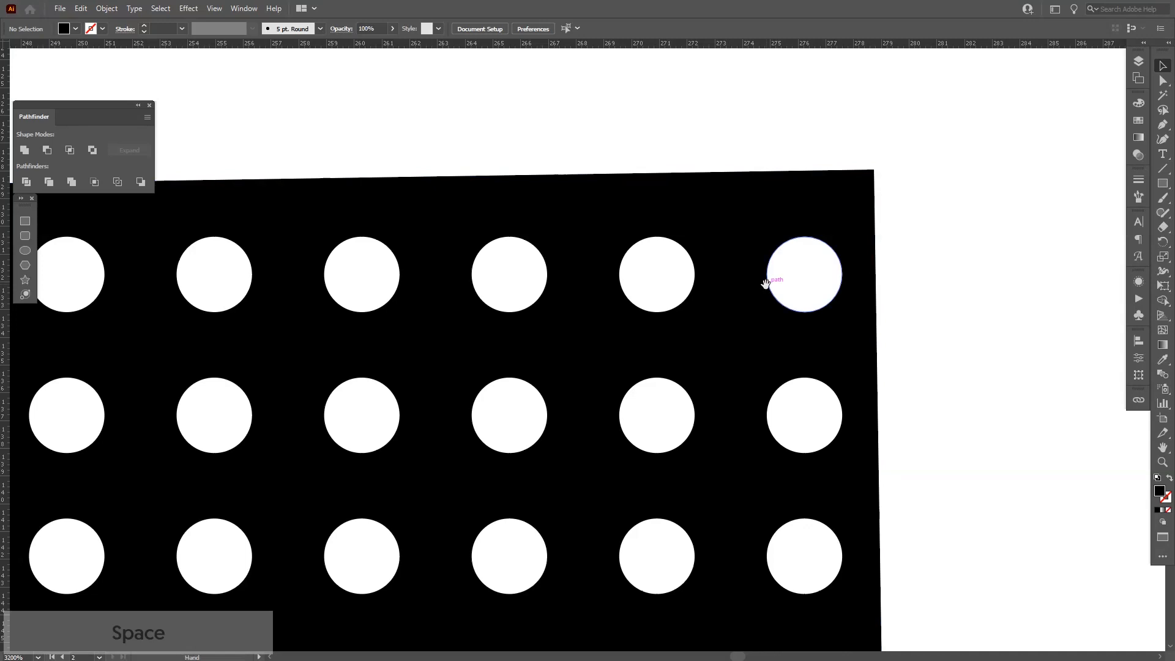
drag(768, 280, 724, 283)
key(m)
drag(651, 264, 724, 290)
drag(685, 248, 650, 218)
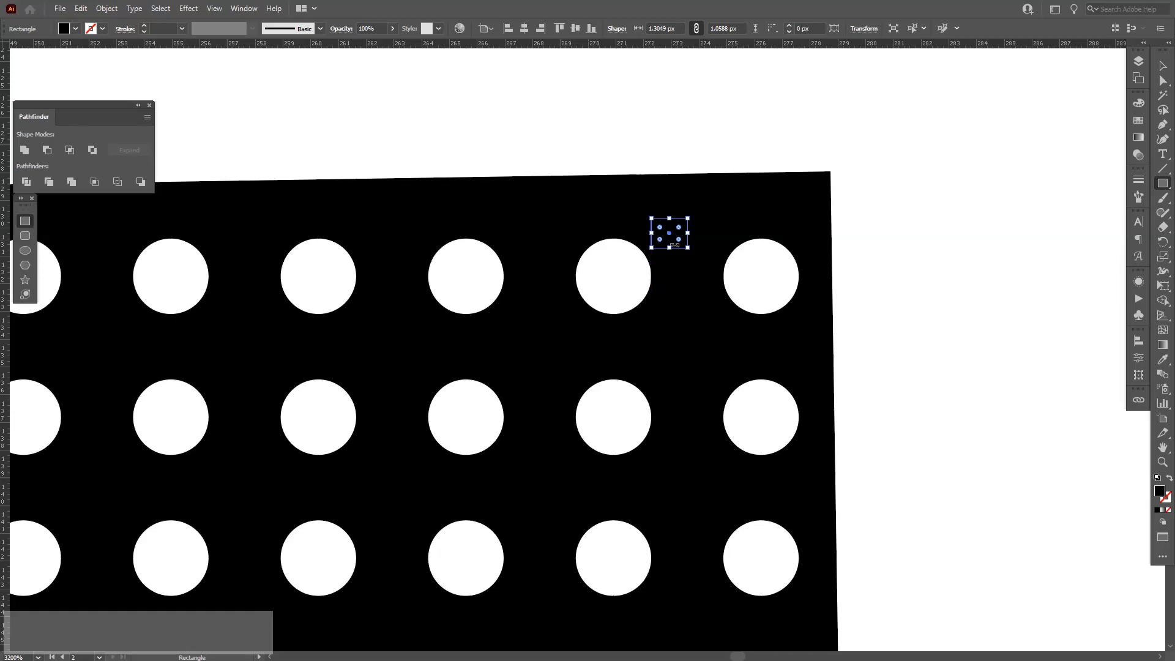
key(i)
click(928, 289)
key(v)
click(680, 291)
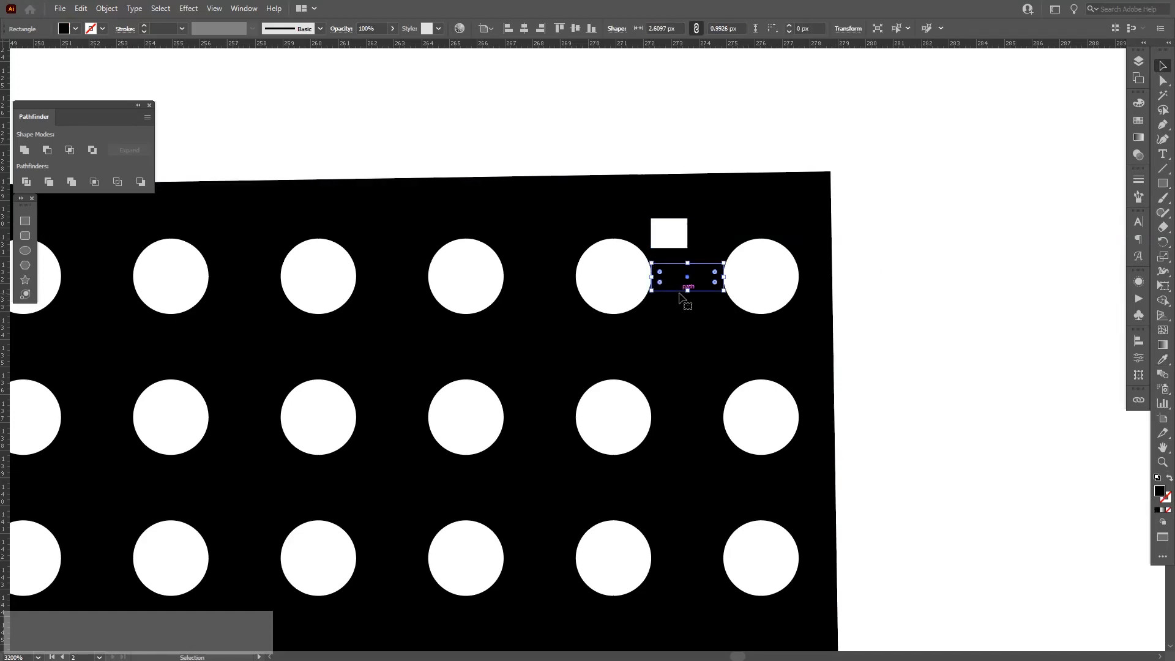
drag(668, 233, 816, 279)
click(800, 192)
drag(832, 172, 938, 122)
Delete the tilted background rectangle and draw a new black rectangle sent behind the dots.
scroll(918, 153, down, 5)
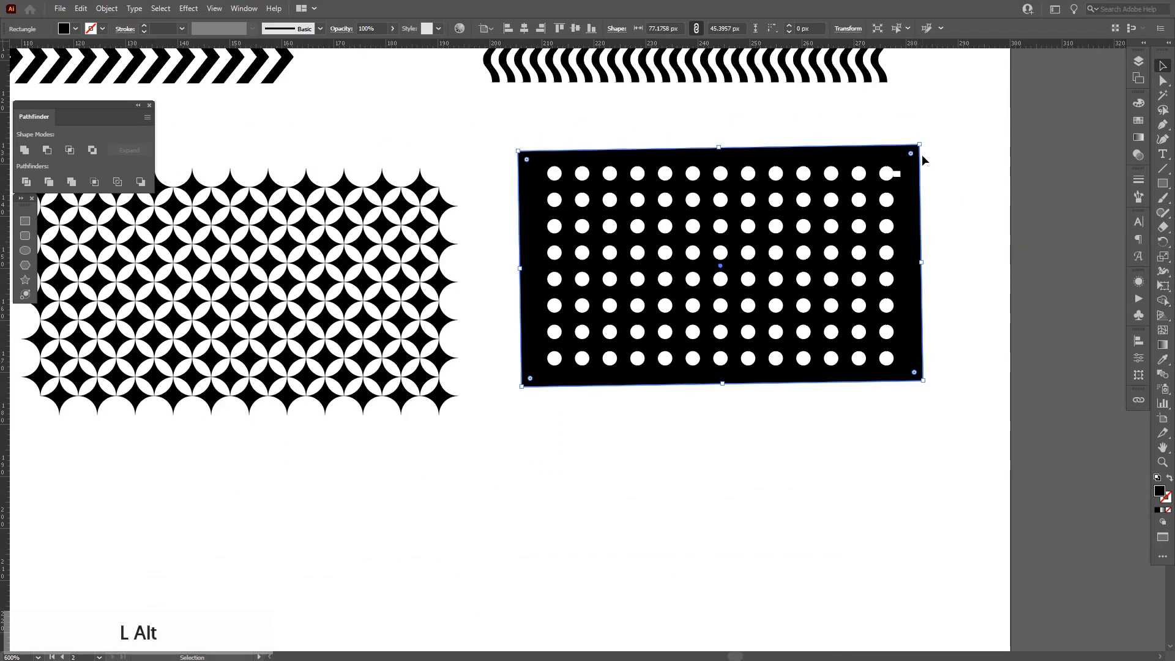
scroll(924, 160, up, 2)
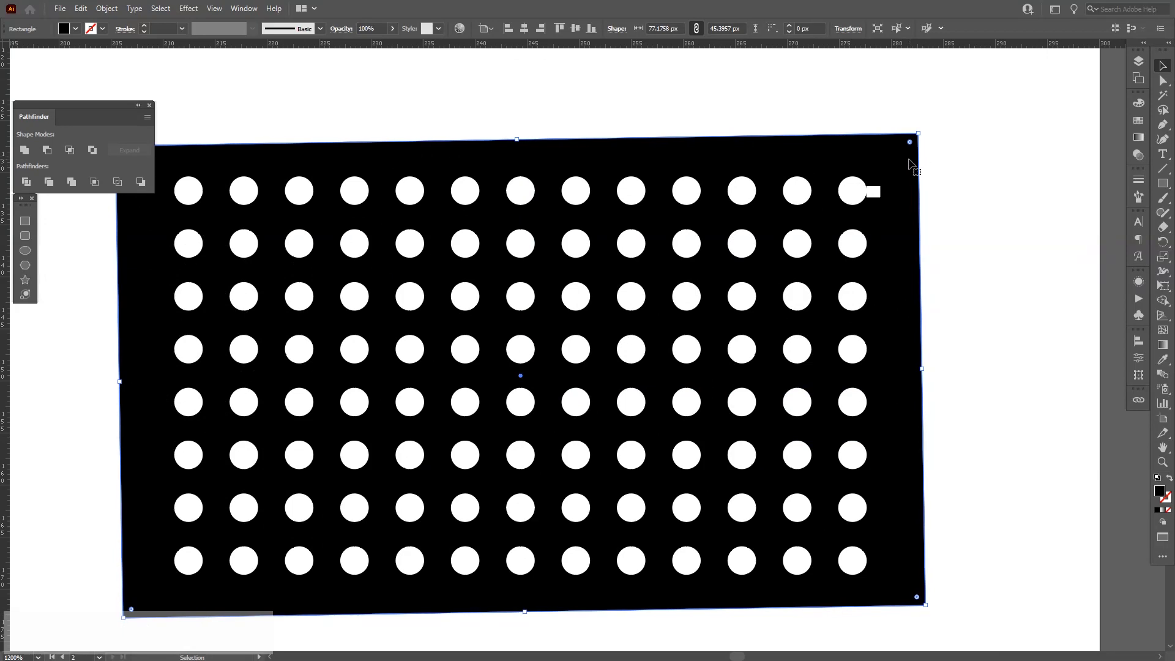
key(Delete)
scroll(893, 190, down, 2)
click(25, 221)
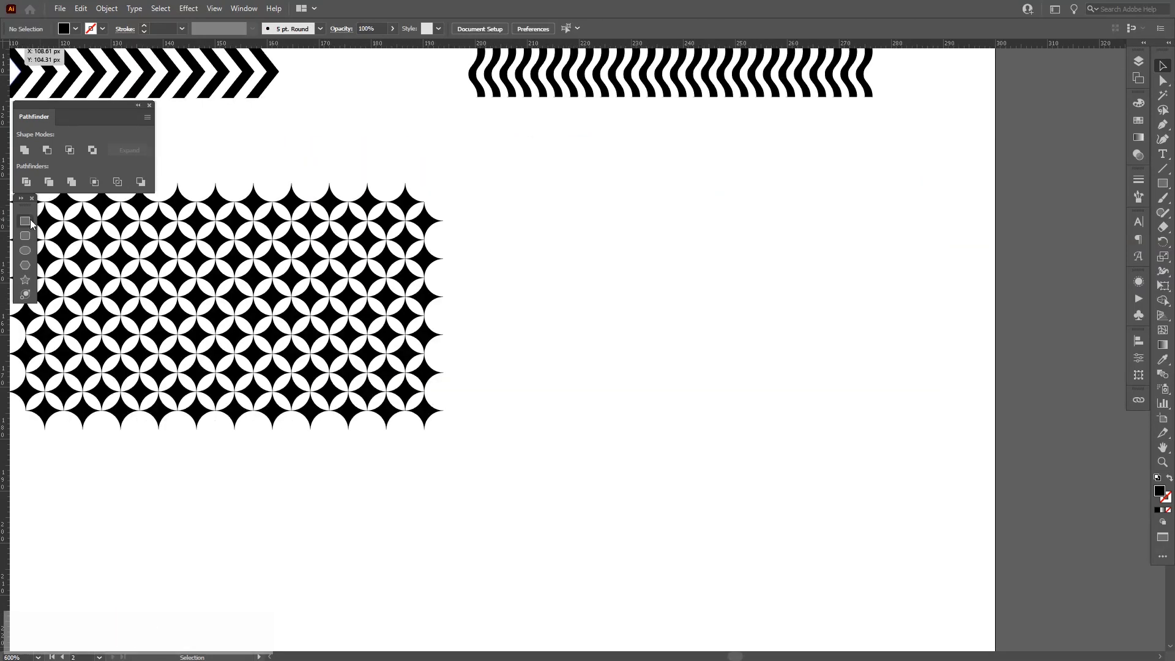
mouse_move(502, 163)
mouse_down()
mouse_move(917, 421)
mouse_move(925, 449)
mouse_up()
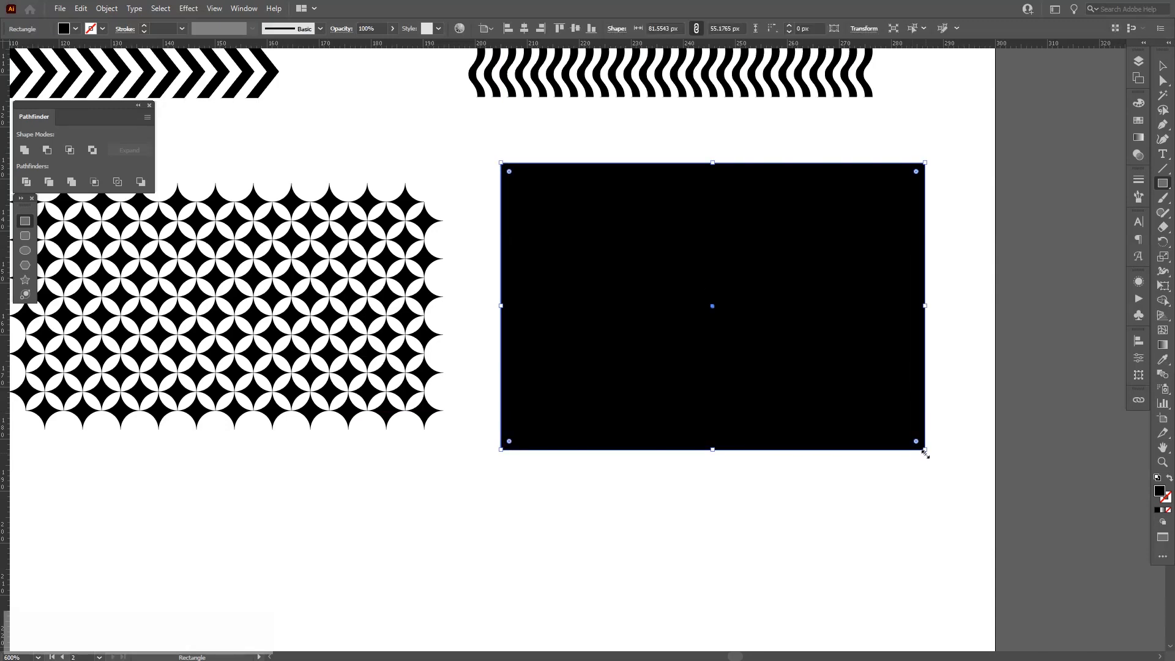
key(ctrl+shift+bracketleft)
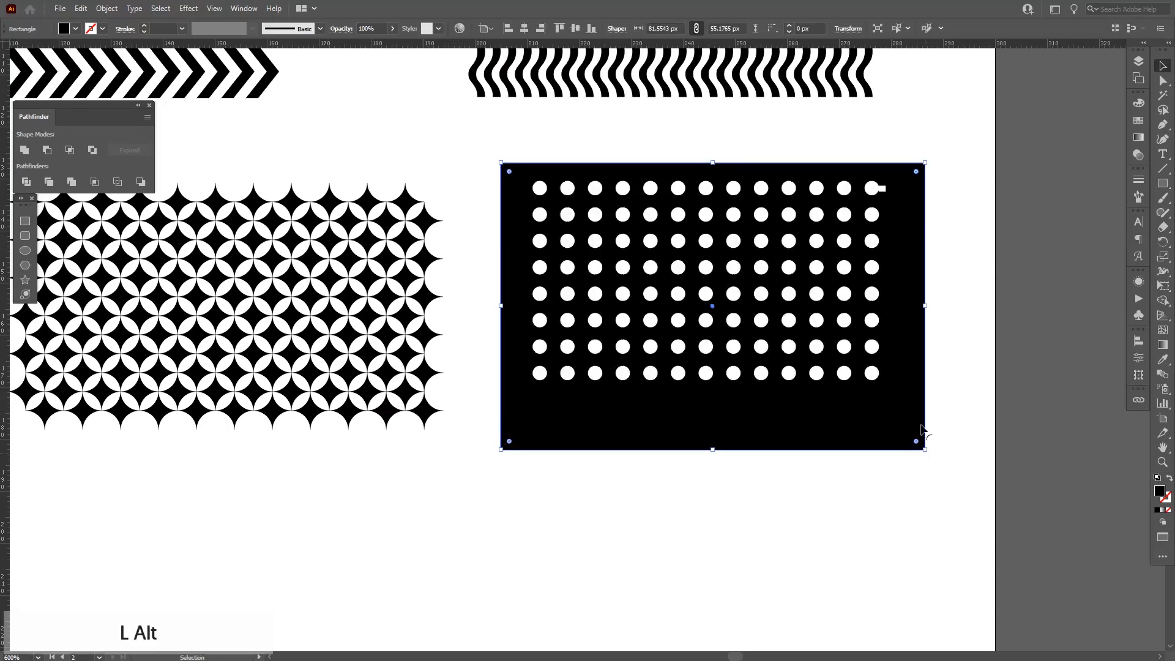
Pull the rectangle's right edge in to the spacer, then move the spacer beside the first dot.
scroll(915, 294, up, 2)
drag(915, 294, 941, 353)
drag(968, 431, 888, 432)
drag(671, 181, 746, 235)
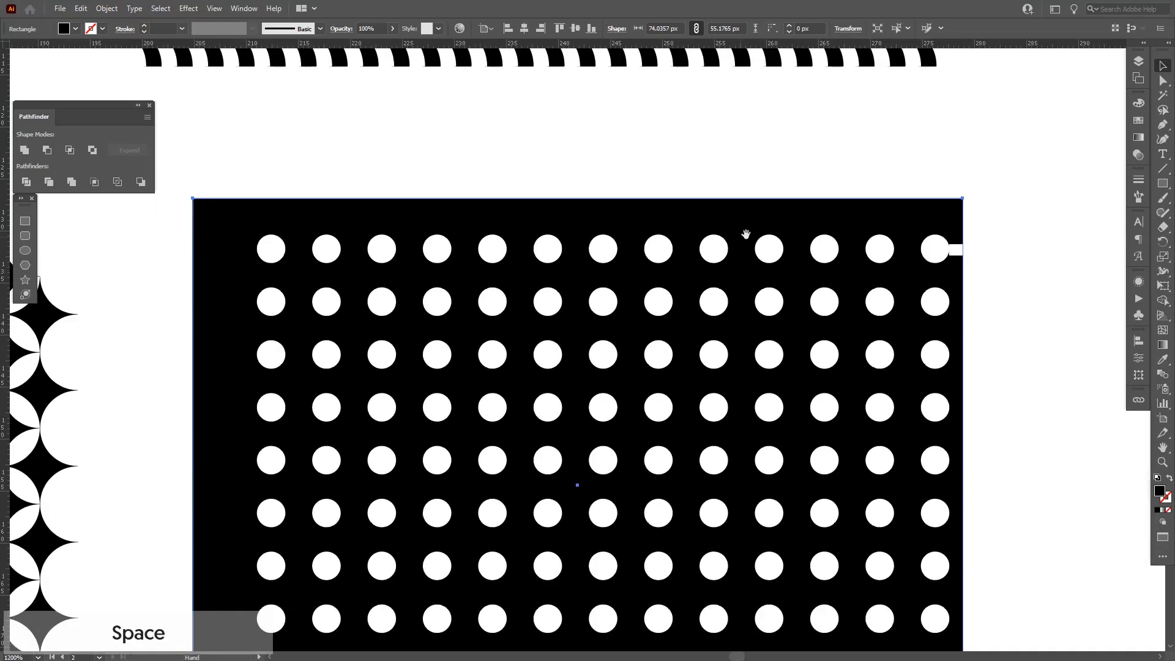
drag(957, 249, 253, 320)
click(253, 320)
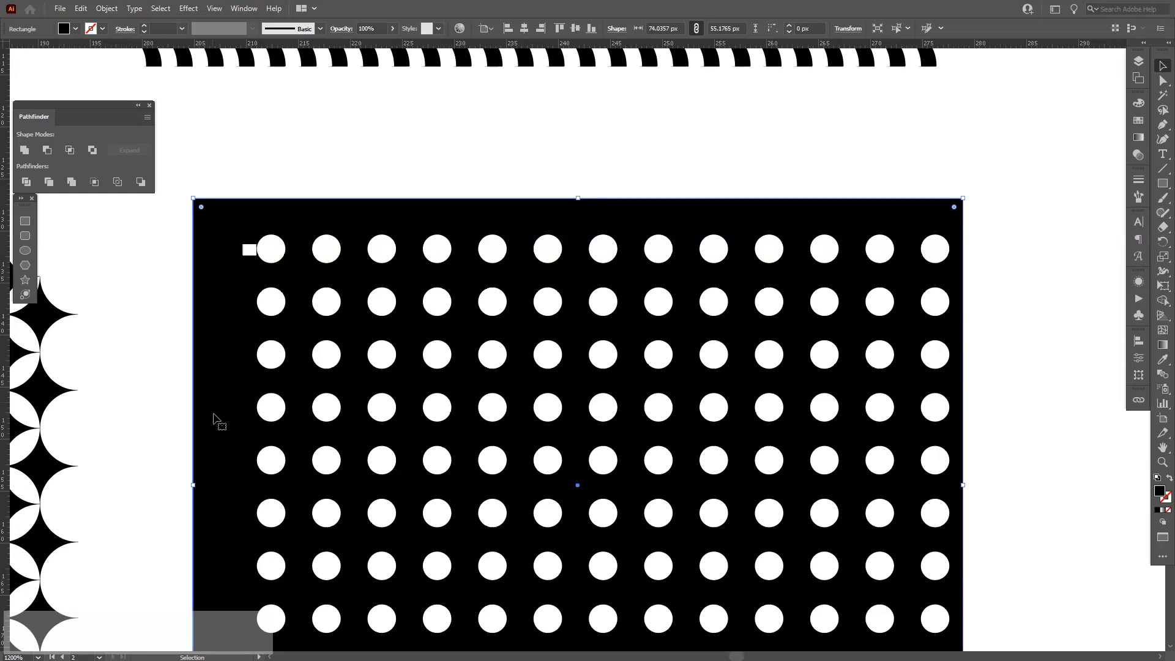
Align the rectangle's left edge with the spacer and delete the spacer.
drag(207, 463, 250, 438)
click(213, 318)
click(257, 203)
key(Delete)
drag(465, 291, 467, 241)
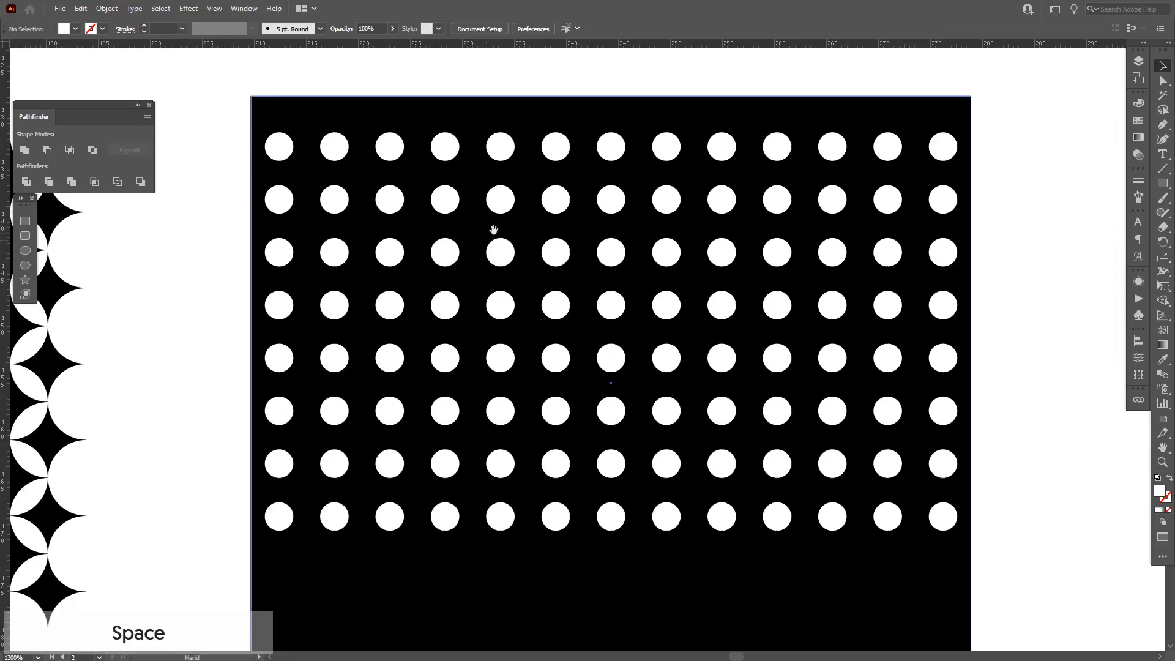
Adjust the rectangle's top and bottom edges to match the side margins around the dots.
click(609, 100)
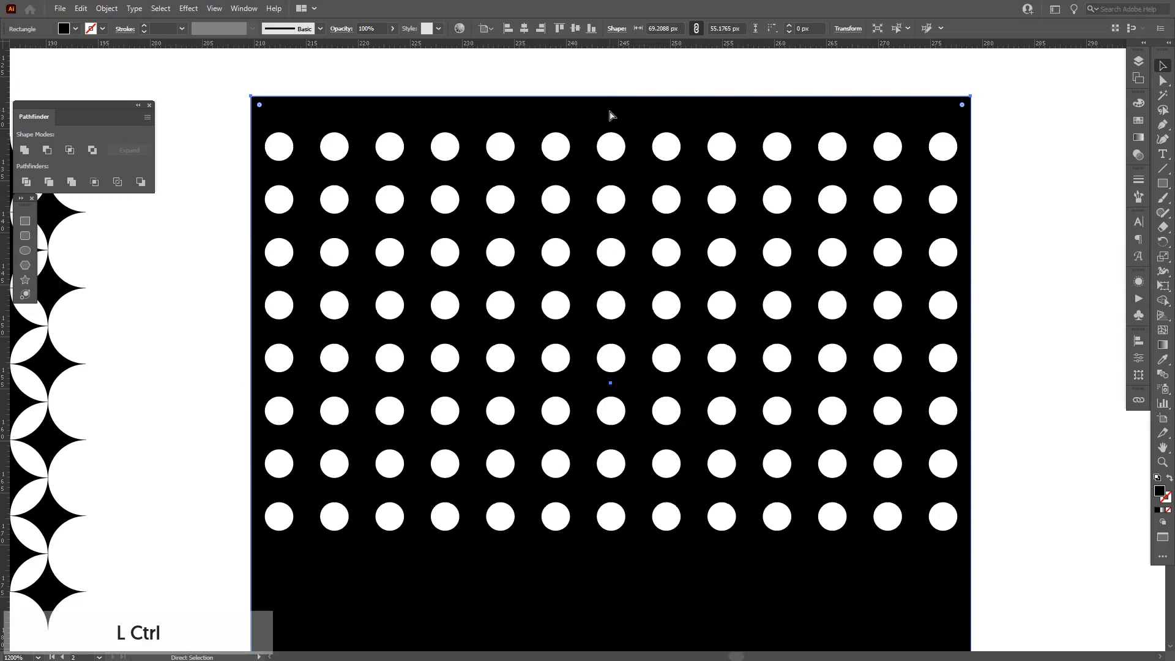
drag(610, 96, 610, 121)
drag(631, 346, 624, 271)
alt+click(624, 271)
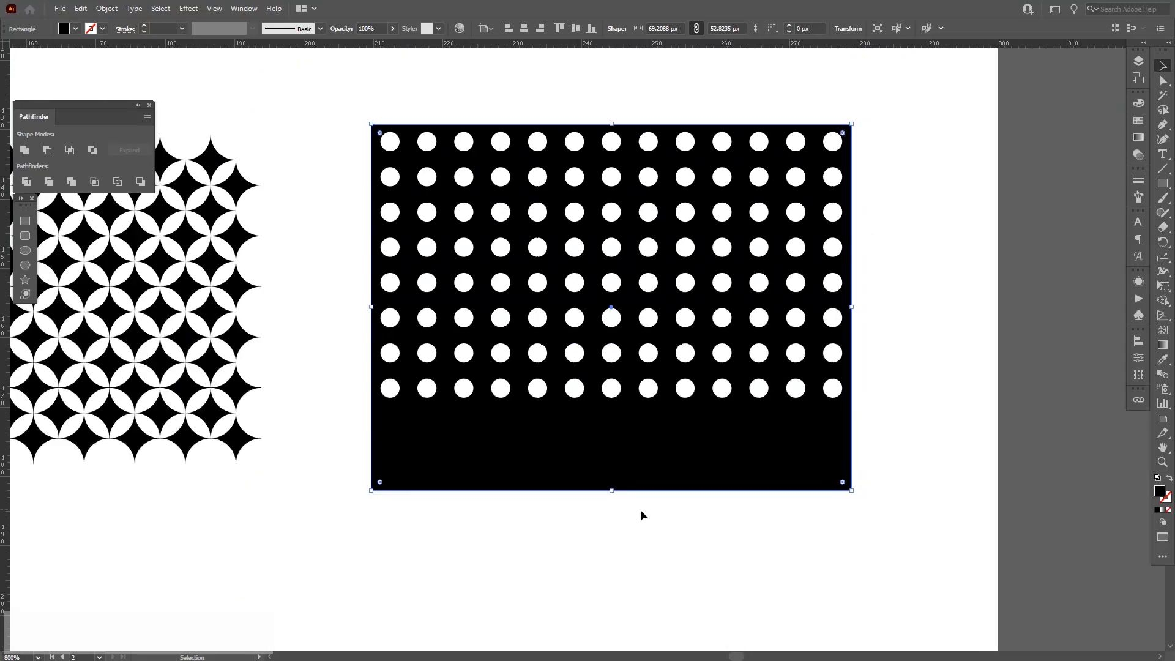
drag(609, 490, 617, 407)
drag(875, 474, 738, 440)
Zoom out to review all the finished patterns beside the egg.
ctrl+click(344, 177)
ctrl+alt+click(336, 202)
ctrl+alt+click(336, 202)
ctrl+alt+click(685, 355)
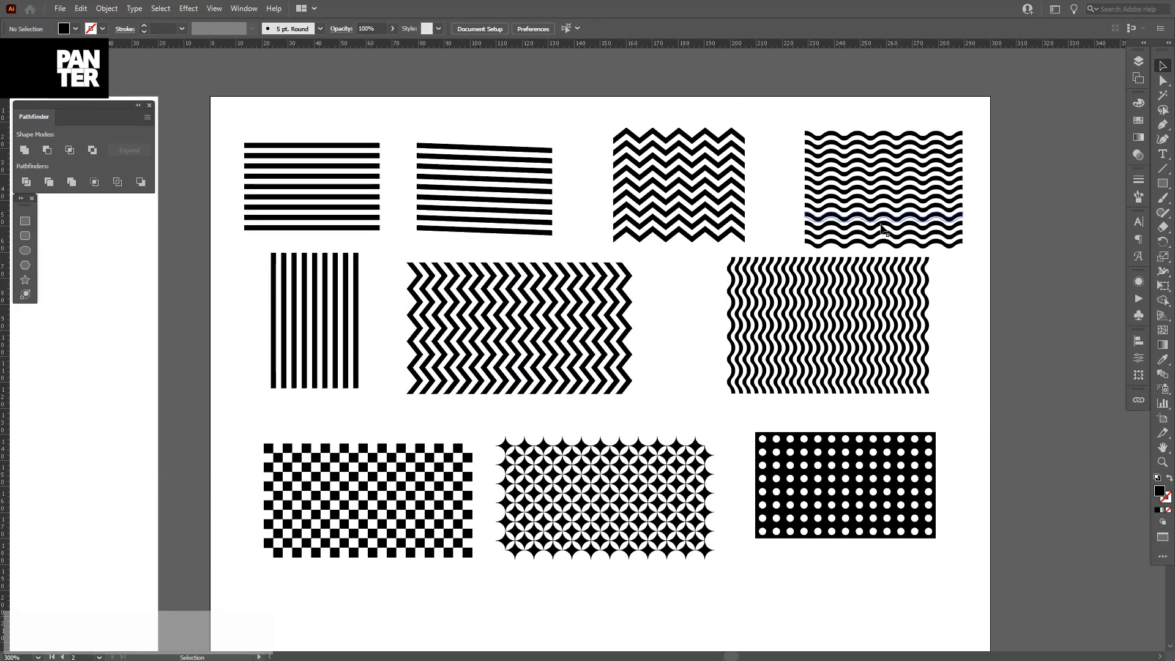
scroll(485, 344, down, 1)
drag(471, 365, 592, 329)
scroll(587, 326, down, 1)
drag(585, 434, 714, 433)
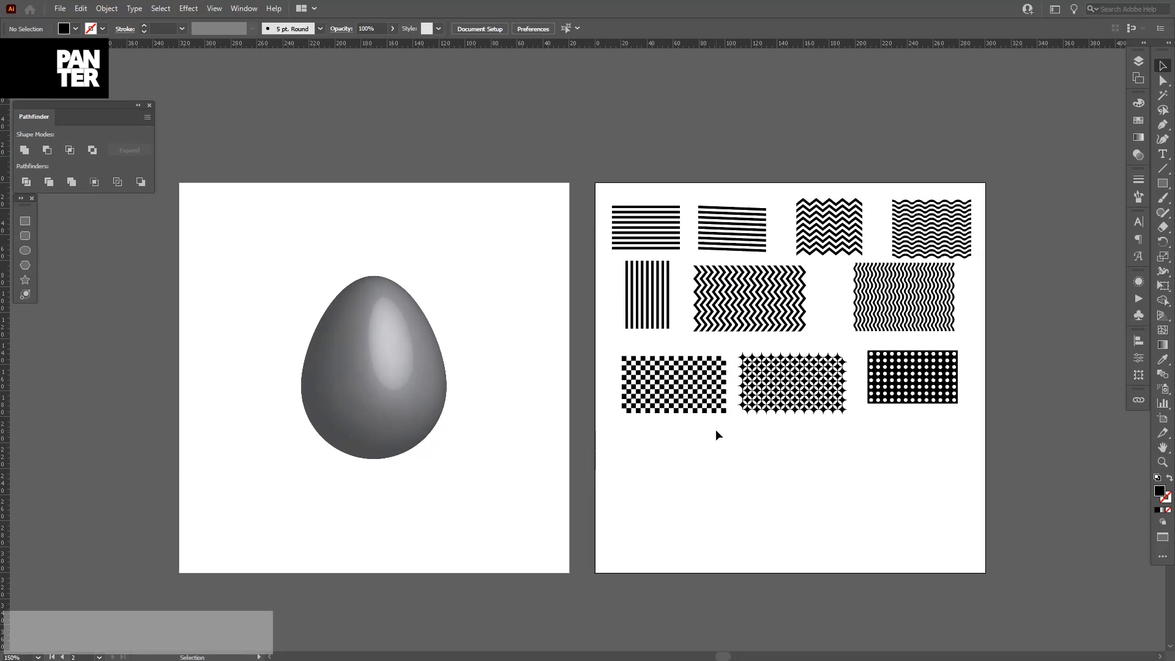
scroll(926, 344, up, 2)
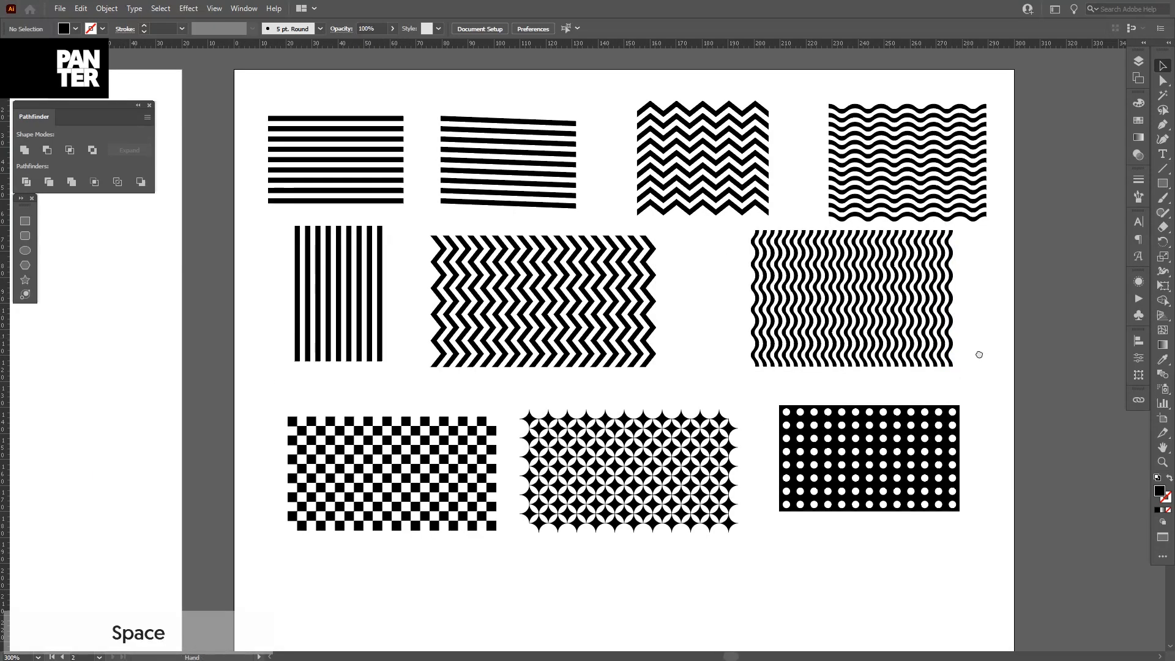
drag(976, 349, 978, 361)
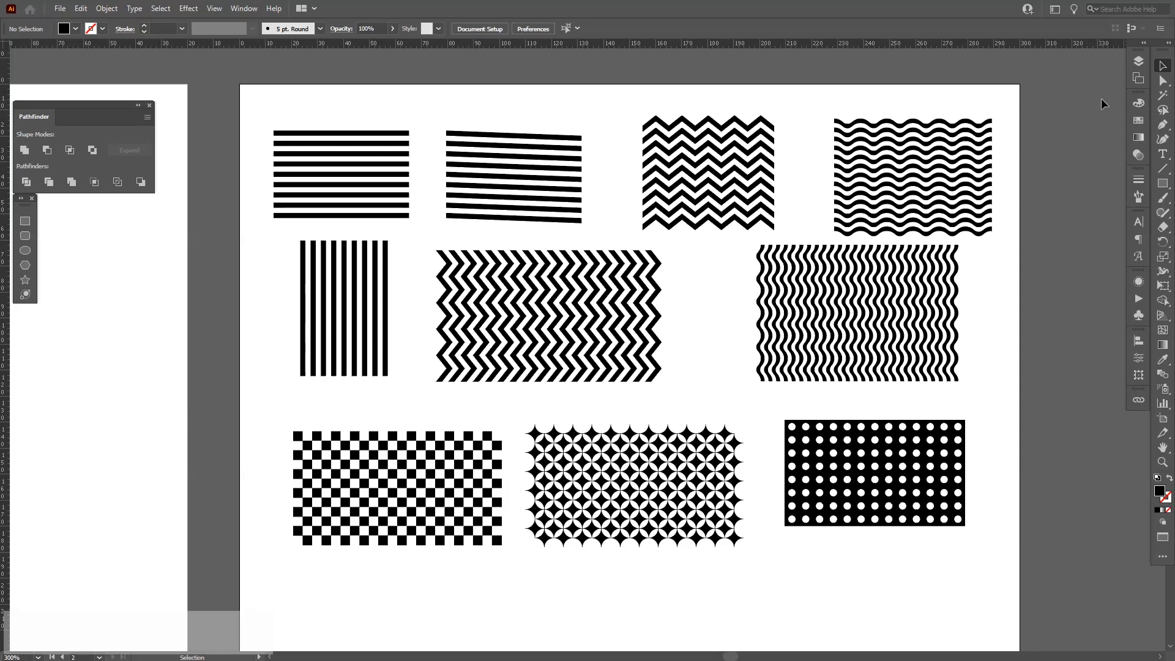
Open the Symbols panel and save the horizontal stripes, slanted stripes, zigzag and wavy patterns as new symbols.
click(1136, 314)
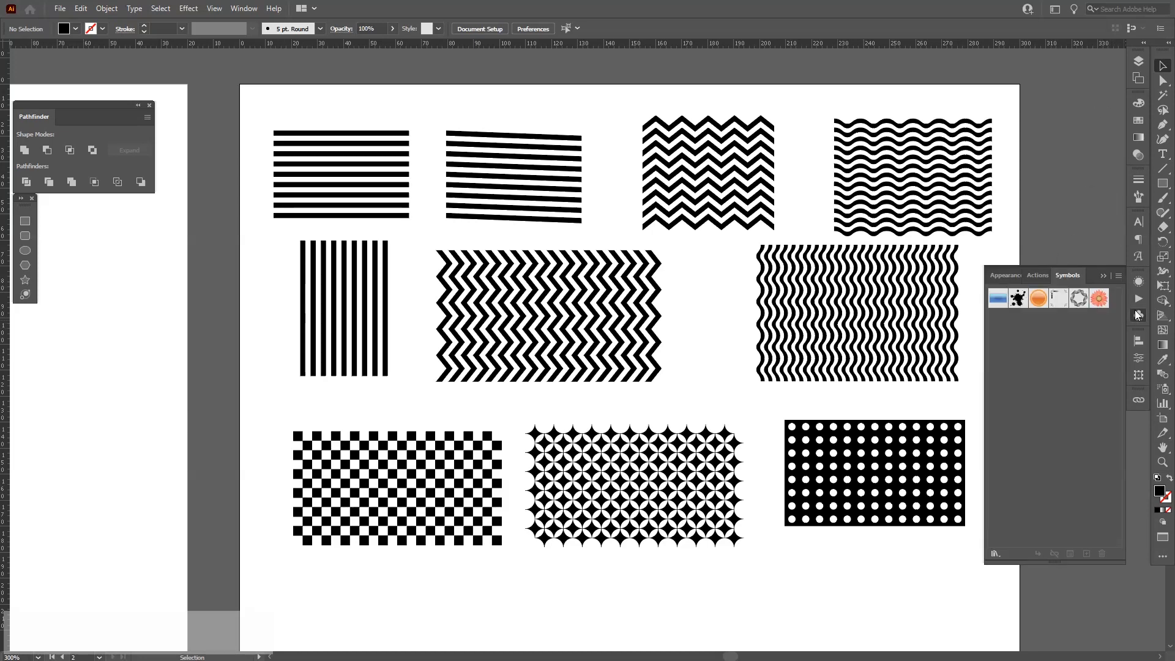
click(242, 10)
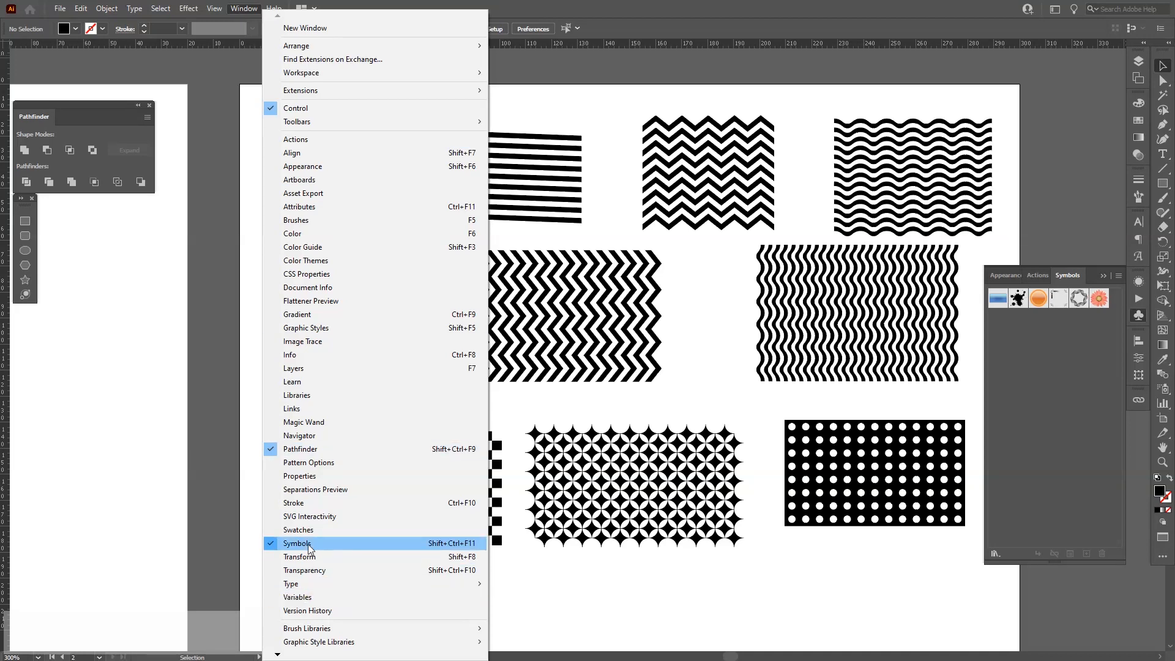
key(Escape)
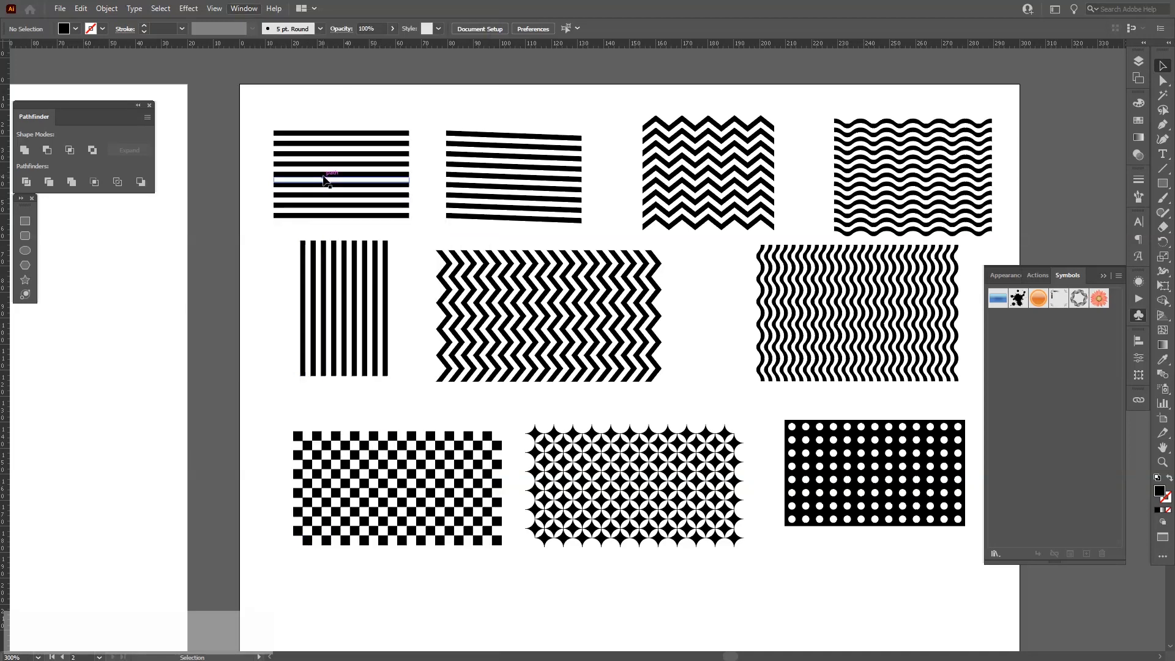
drag(323, 179, 1053, 398)
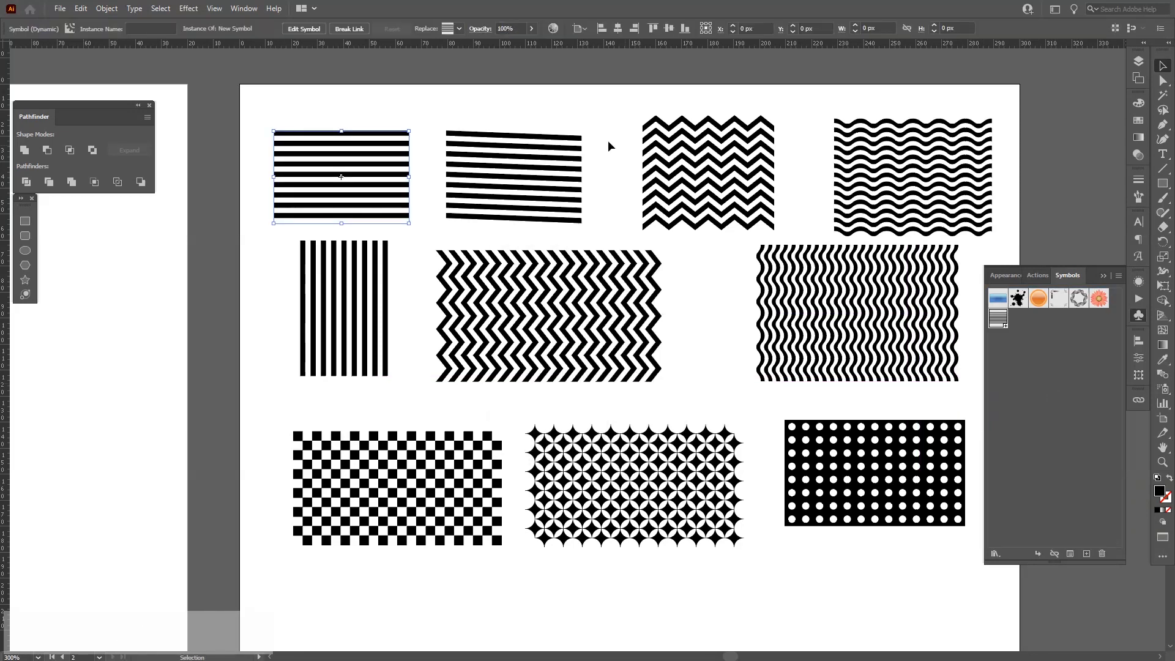
drag(608, 141, 1067, 416)
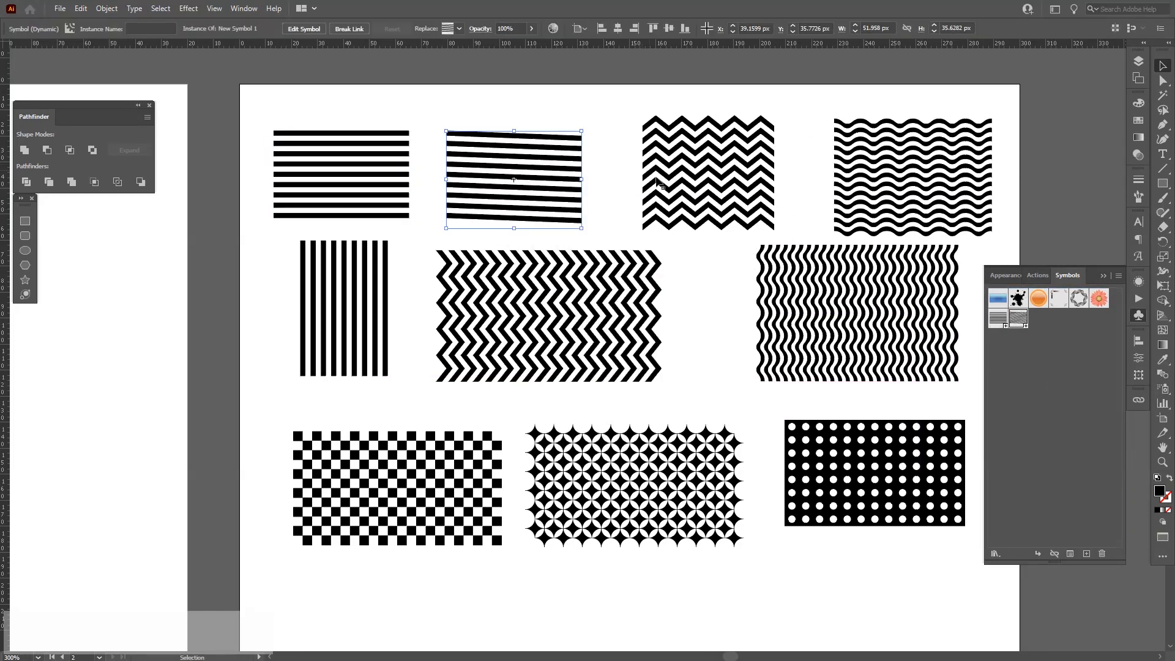
drag(708, 184, 1067, 425)
key(Return)
mouse_move(912, 177)
mouse_down()
mouse_move(1052, 401)
mouse_move(1063, 399)
mouse_up()
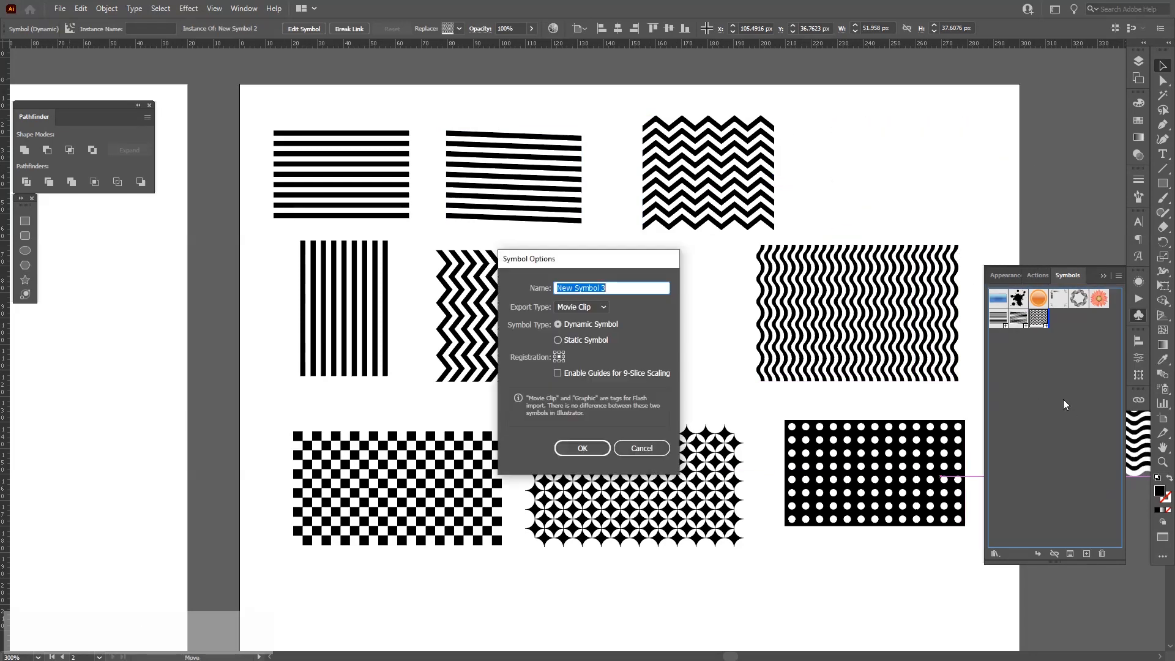
key(Return)
Save the vertical stripes, vertical zigzag, vertical wavy, checkerboard, star and dot patterns as new symbols.
drag(349, 324, 1019, 436)
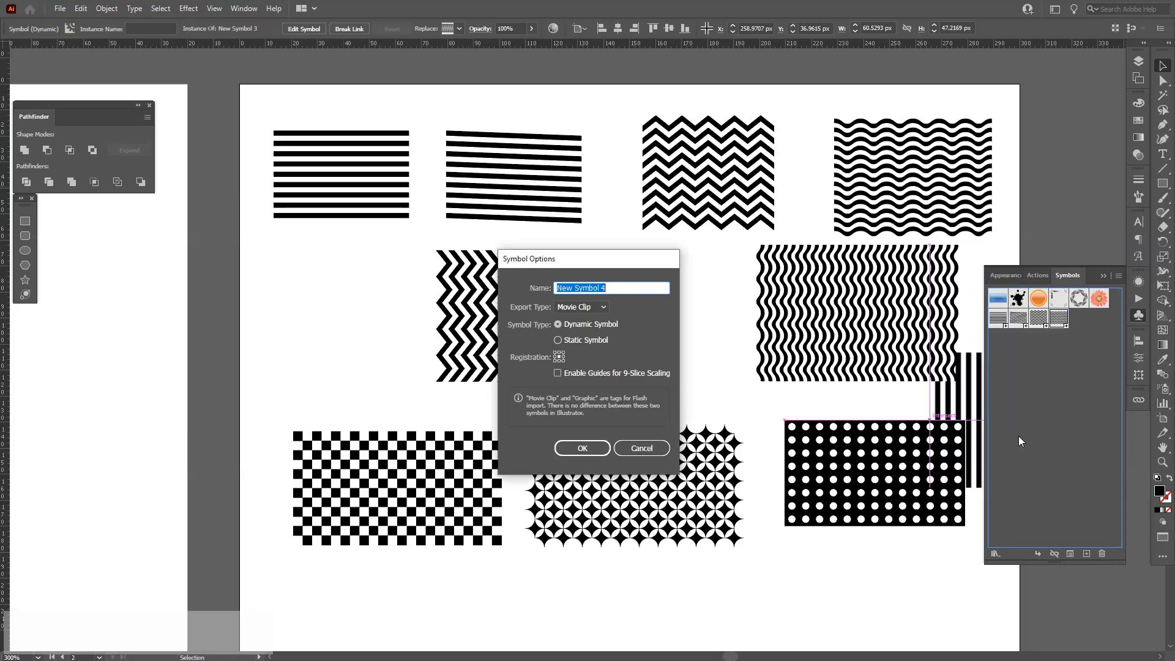
key(Return)
drag(602, 347, 1041, 437)
key(Return)
drag(914, 376, 1046, 394)
key(Return)
drag(451, 469, 1055, 468)
key(Return)
drag(675, 488, 1034, 456)
key(Return)
drag(892, 467, 1054, 459)
key(Return)
key(space)
drag(460, 624, 571, 448)
alt+click(521, 328)
drag(521, 329, 521, 504)
drag(621, 425, 646, 515)
drag(519, 489, 639, 475)
scroll(561, 548, up, 3)
key(space)
scroll(636, 468, down, 2)
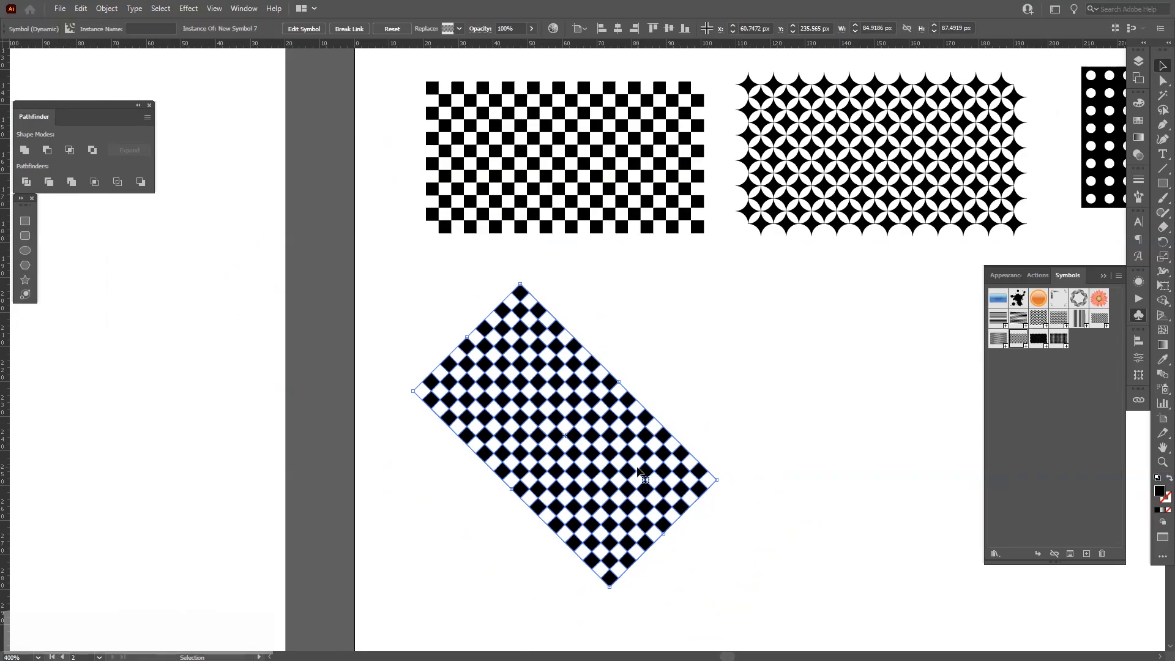
key(Delete)
Duplicate the 3D egg into a three-by-three grid of nine eggs.
scroll(738, 368, down, 2)
key(space)
drag(685, 368, 746, 467)
drag(627, 426, 780, 467)
scroll(516, 362, up, 1)
key(space)
drag(527, 361, 716, 409)
scroll(619, 421, down, 1)
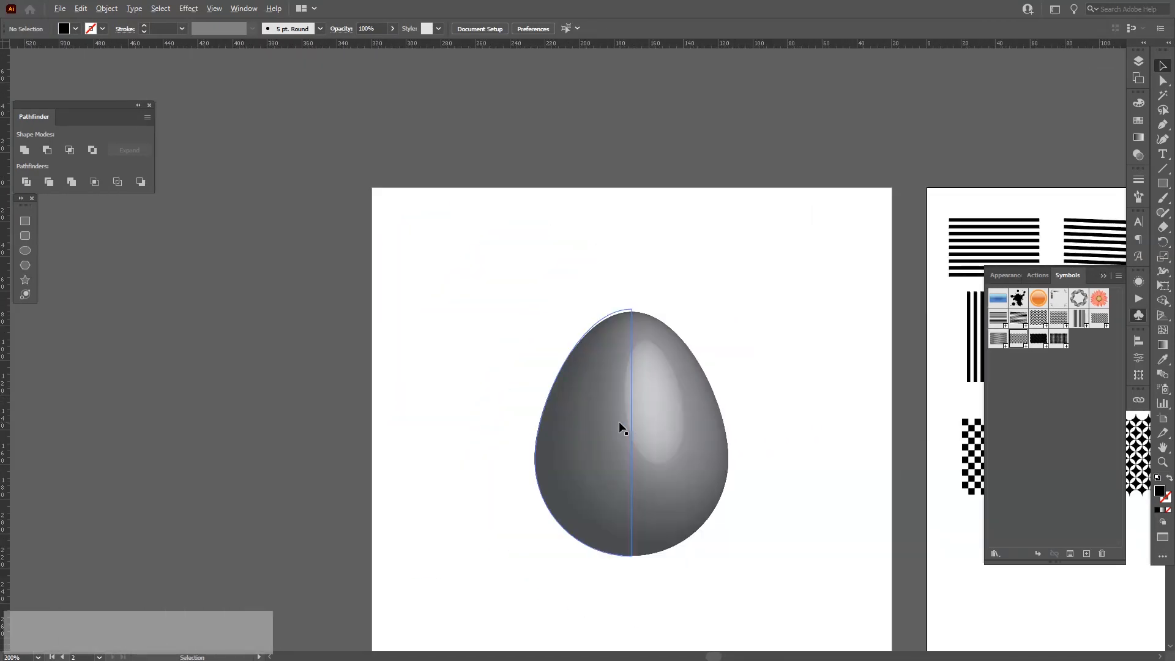
click(619, 421)
drag(630, 555, 582, 470)
drag(558, 391, 732, 349)
drag(812, 410, 447, 303)
key(space)
drag(541, 395, 536, 306)
drag(600, 228, 601, 381)
drag(602, 367, 601, 448)
key(space)
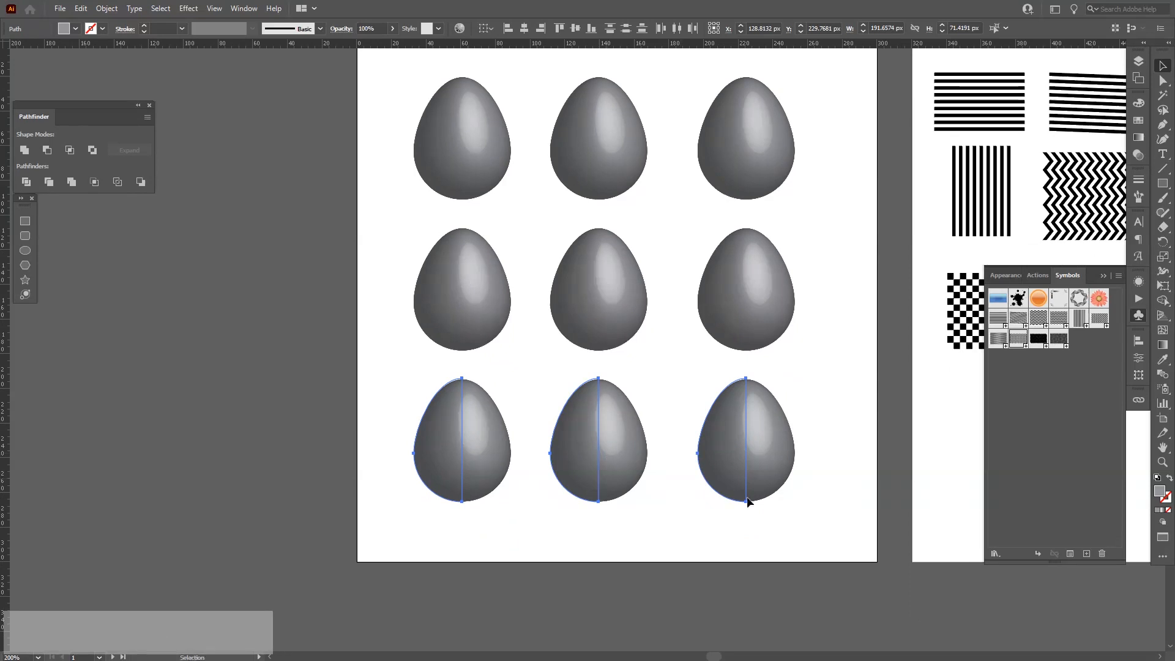
Resize the egg artboard and reposition the grid of eggs on it.
drag(454, 225, 474, 158)
alt+scroll(582, 345, down, 1)
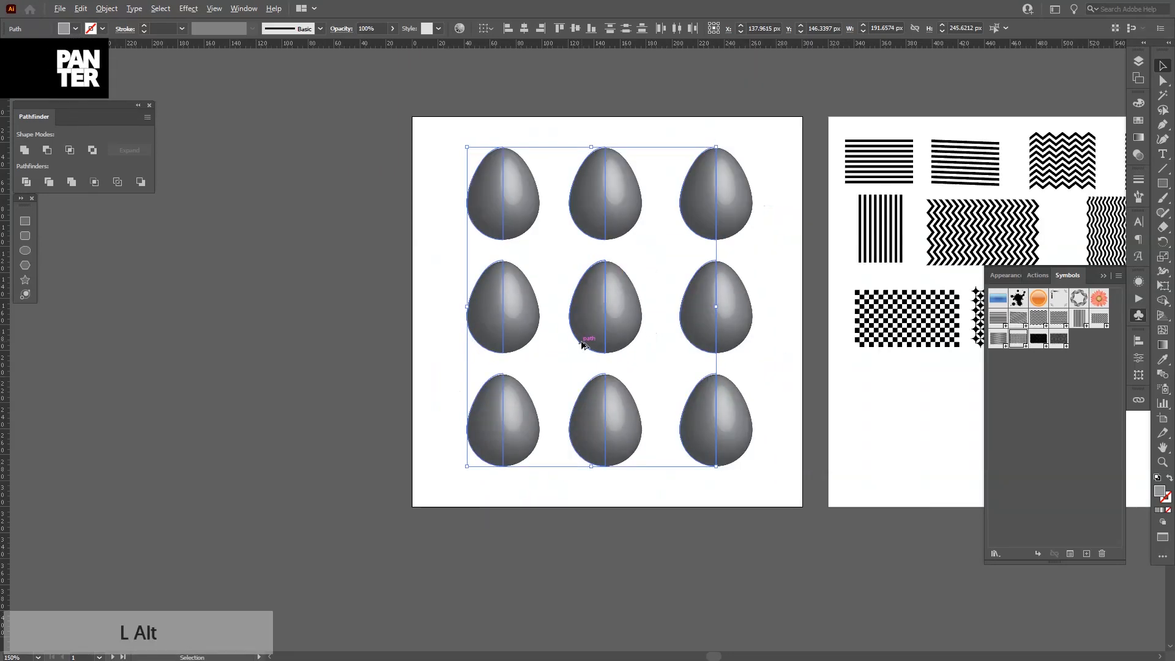
click(741, 550)
key(shift+o)
drag(606, 508, 605, 606)
key(v)
drag(598, 422, 592, 533)
click(686, 550)
drag(684, 547, 685, 552)
scroll(598, 236, up, 1)
drag(598, 236, 643, 349)
scroll(620, 222, up, 1)
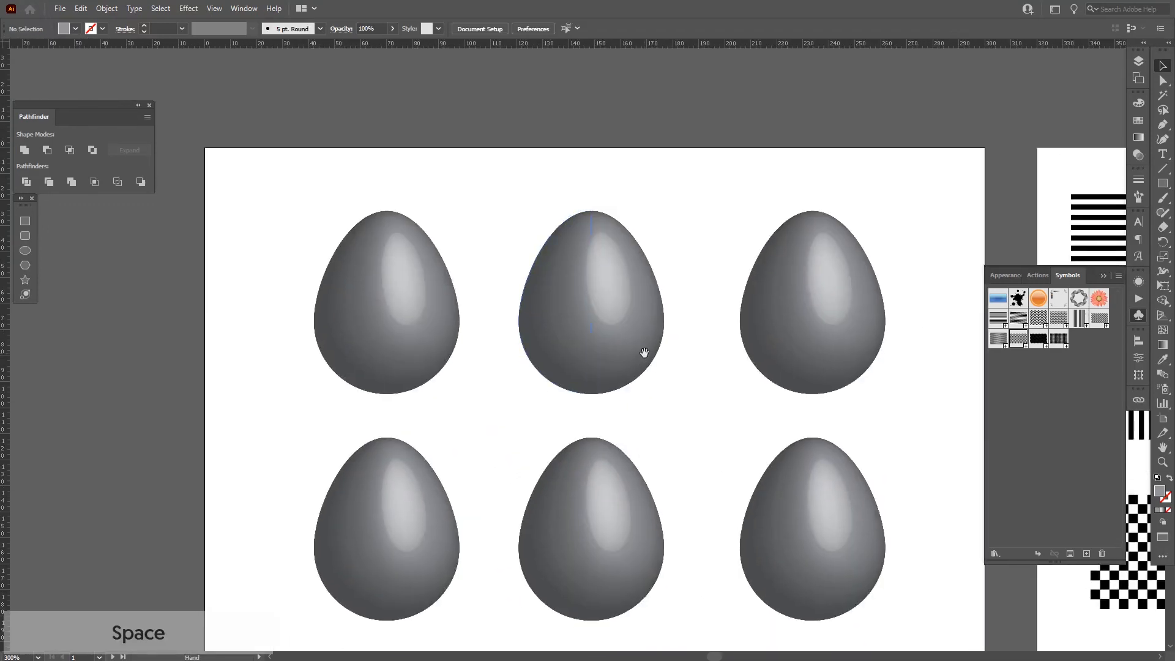
Open Map Art from the first egg's 3D Revolve effect and enable Invisible Geometry.
click(379, 317)
drag(460, 313, 446, 282)
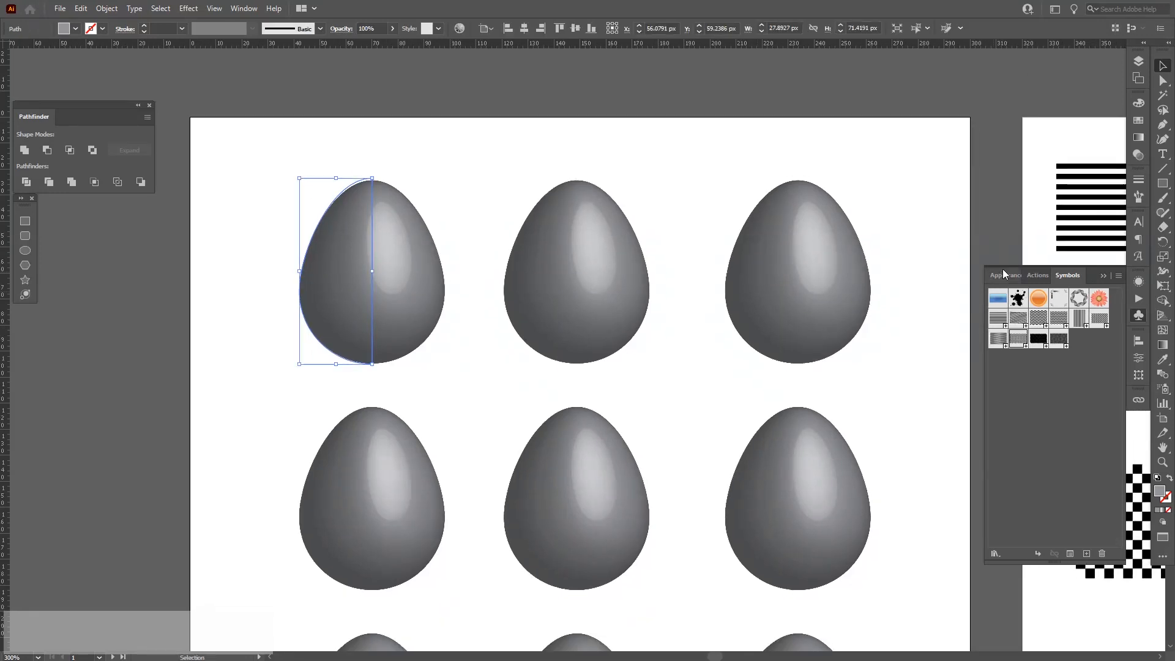
click(1103, 276)
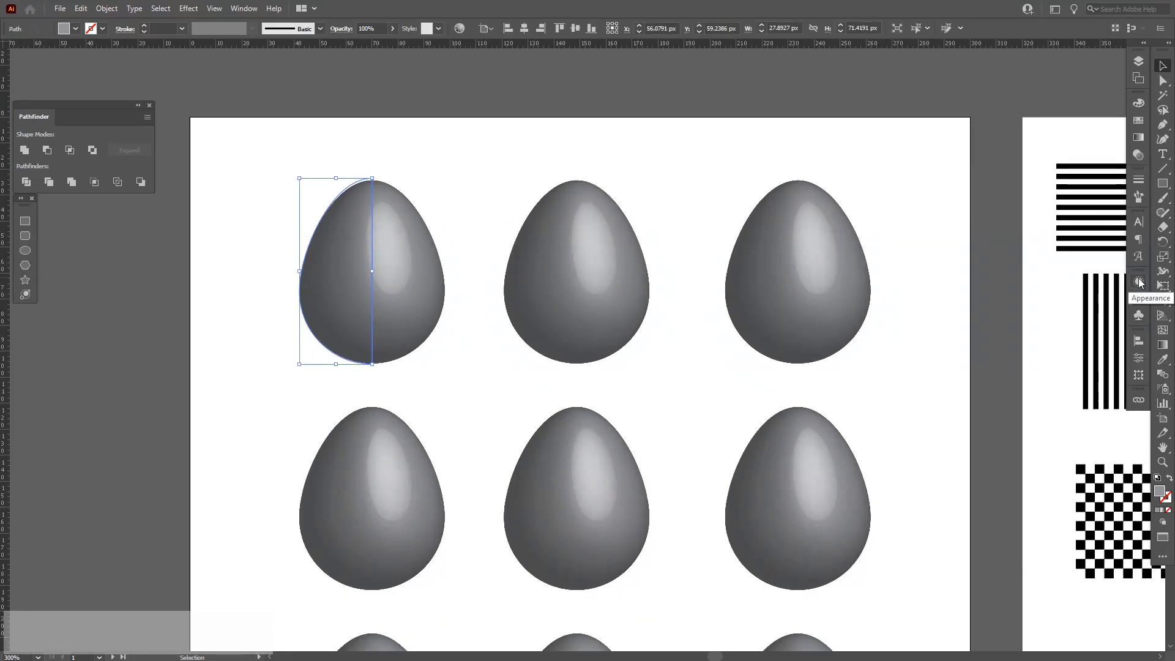
click(1138, 281)
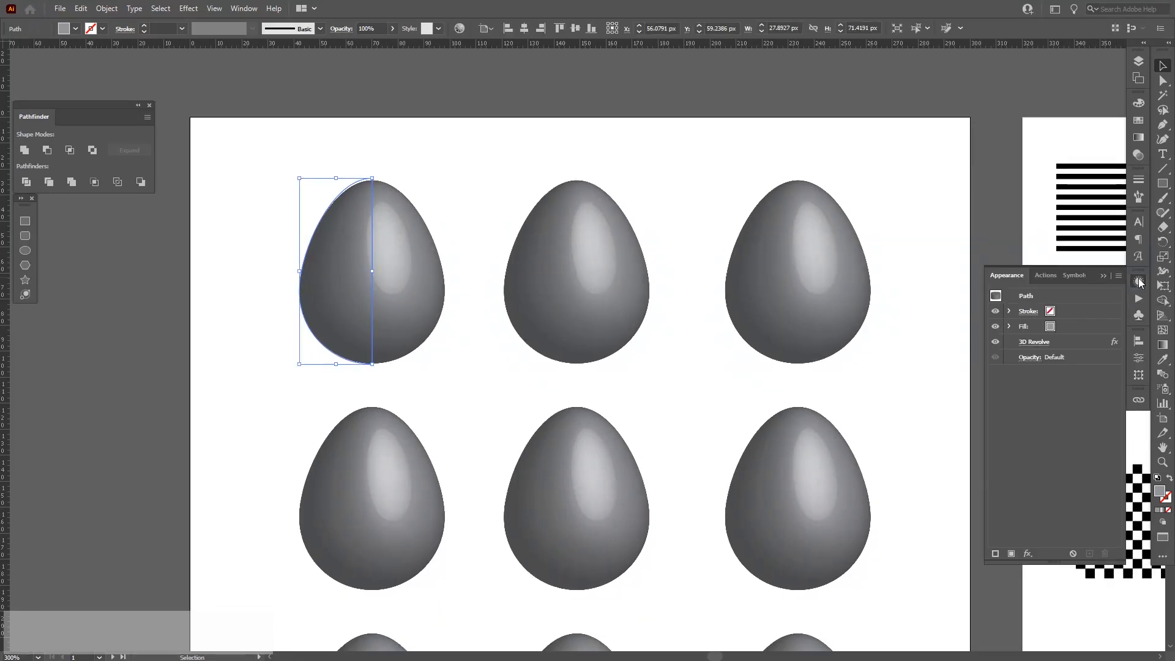
click(1040, 342)
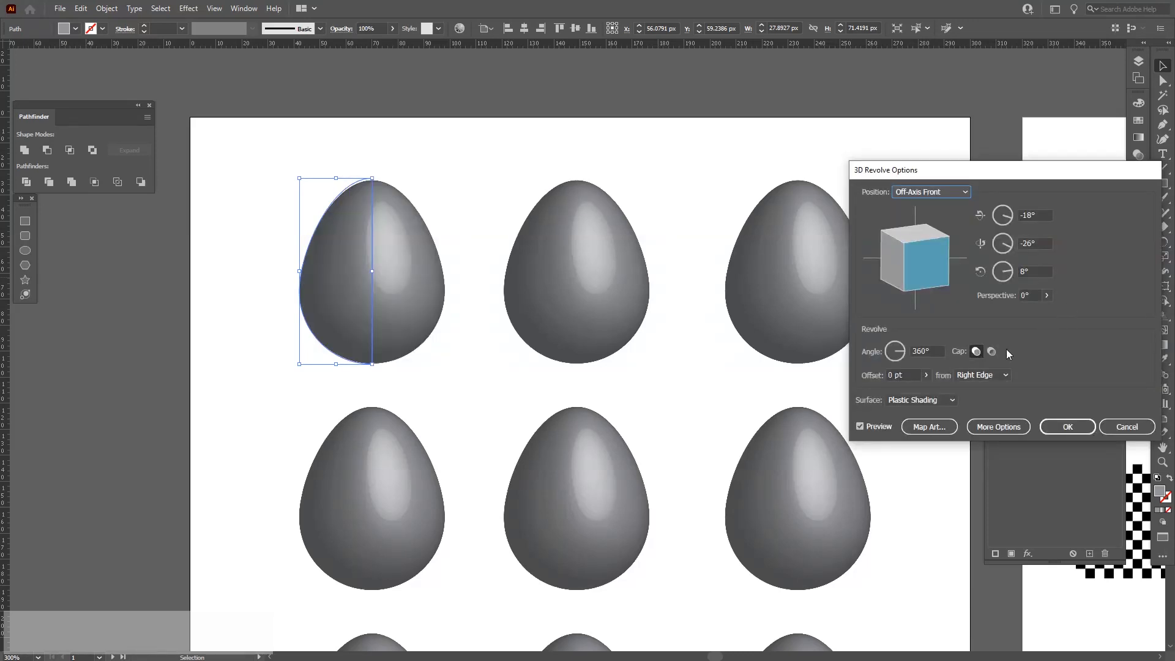
click(929, 427)
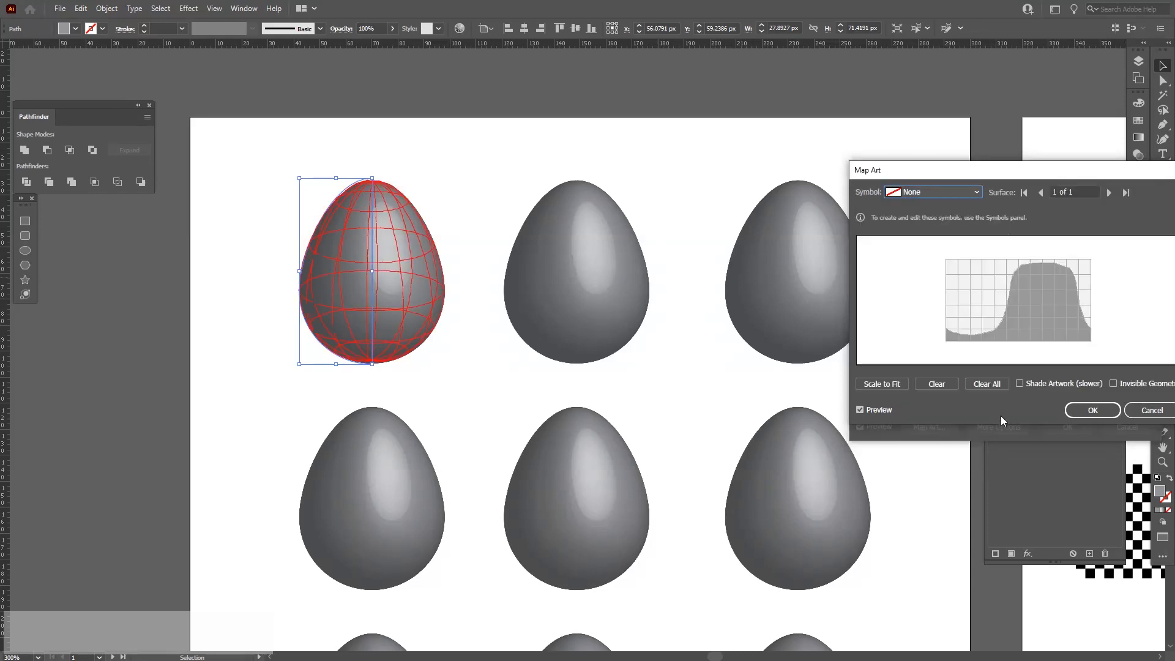
click(1117, 385)
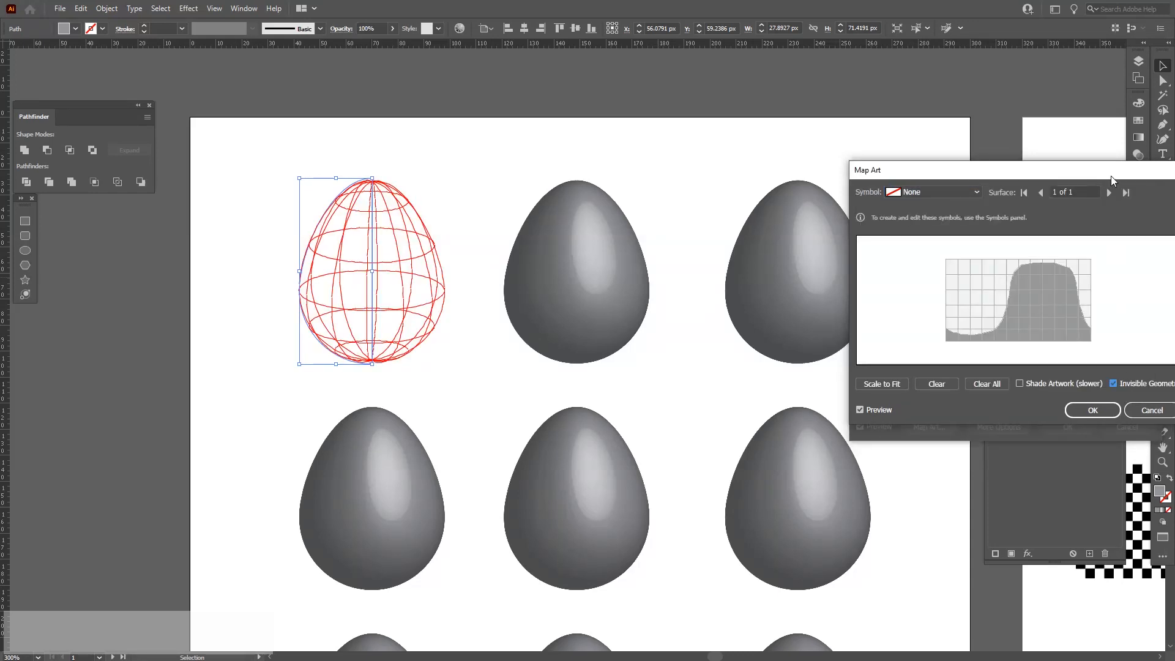
Map New Symbol, the horizontal stripes, onto the first egg scaled to fit, and confirm both dialogs.
drag(1111, 175, 1062, 169)
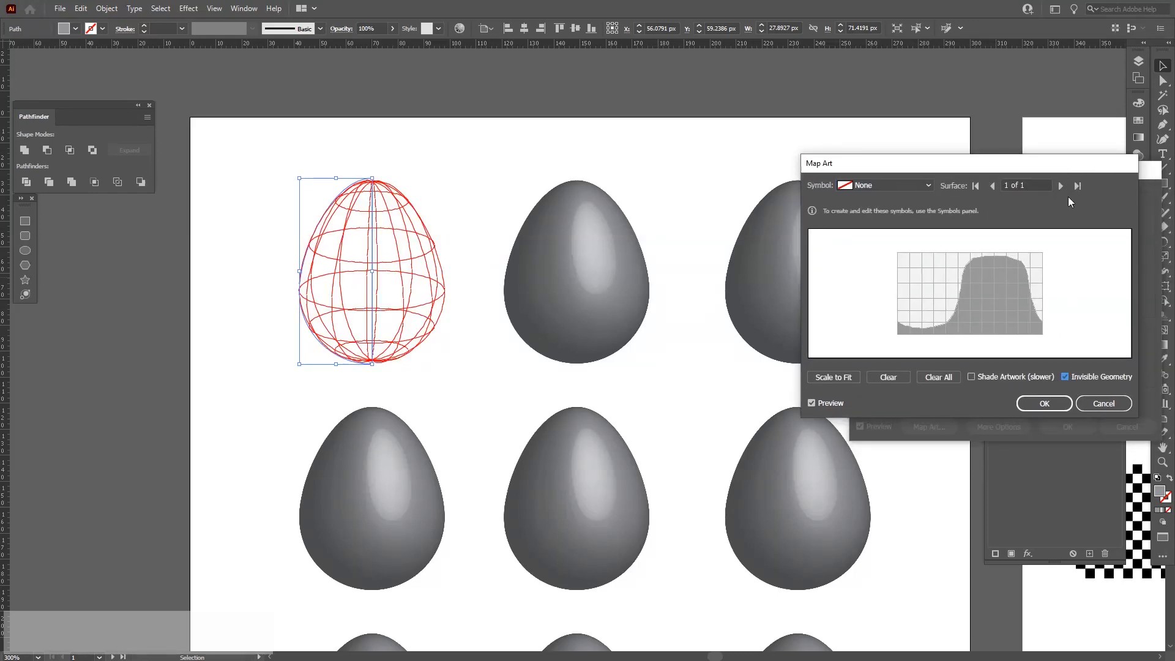
click(878, 185)
click(883, 291)
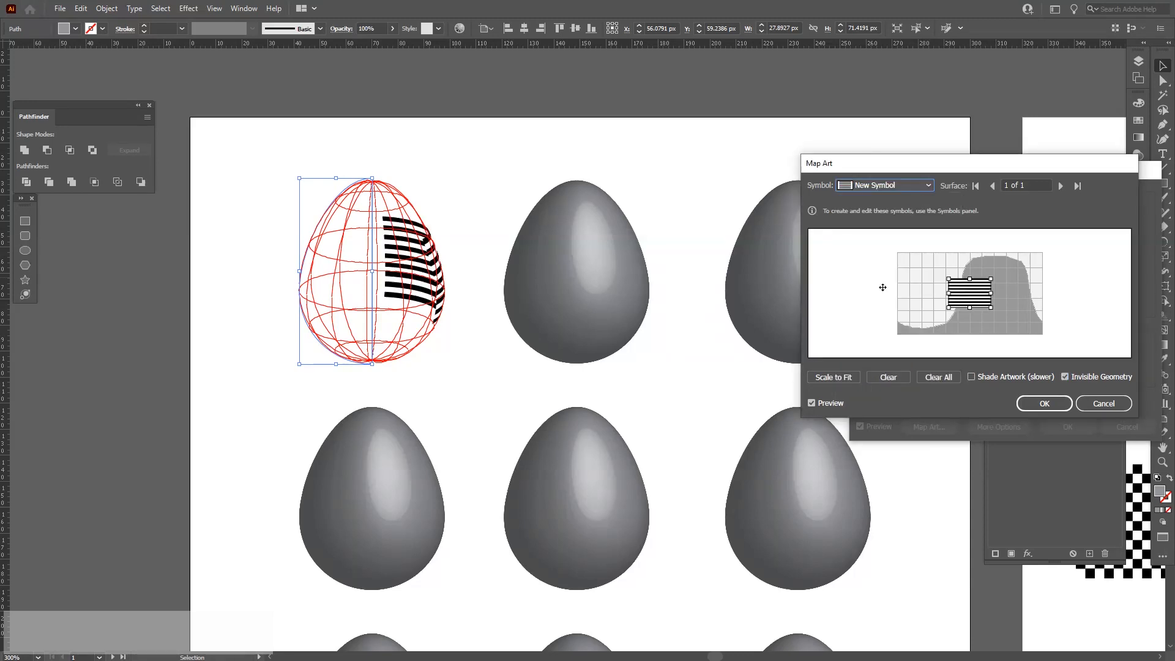
click(839, 380)
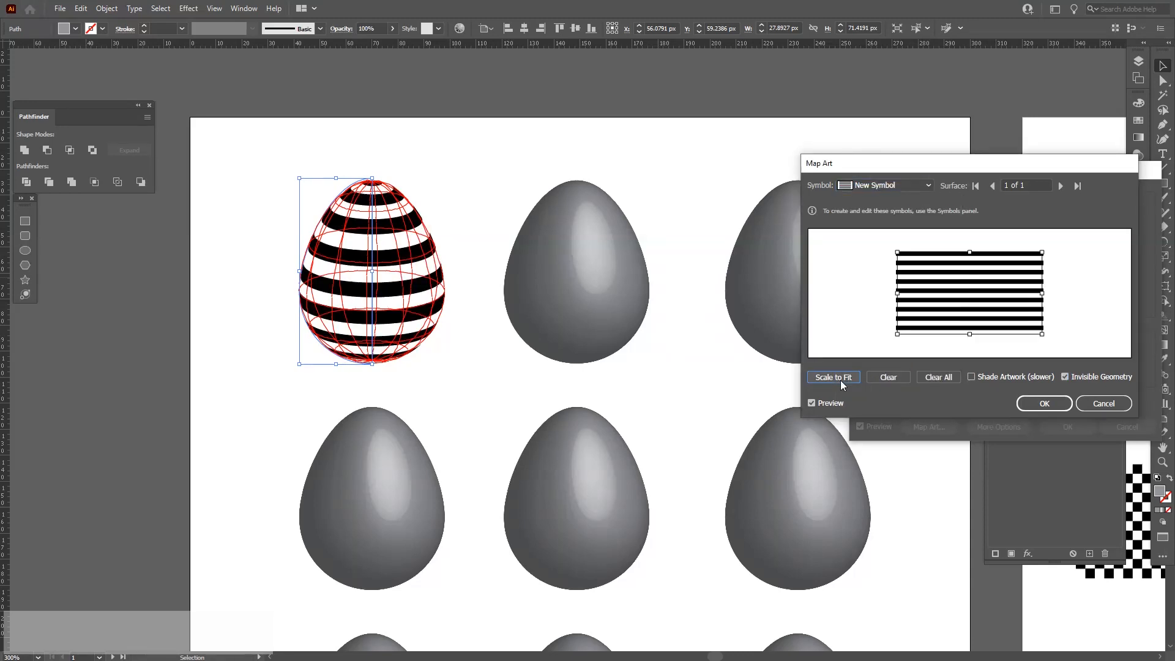
click(1042, 405)
click(1066, 427)
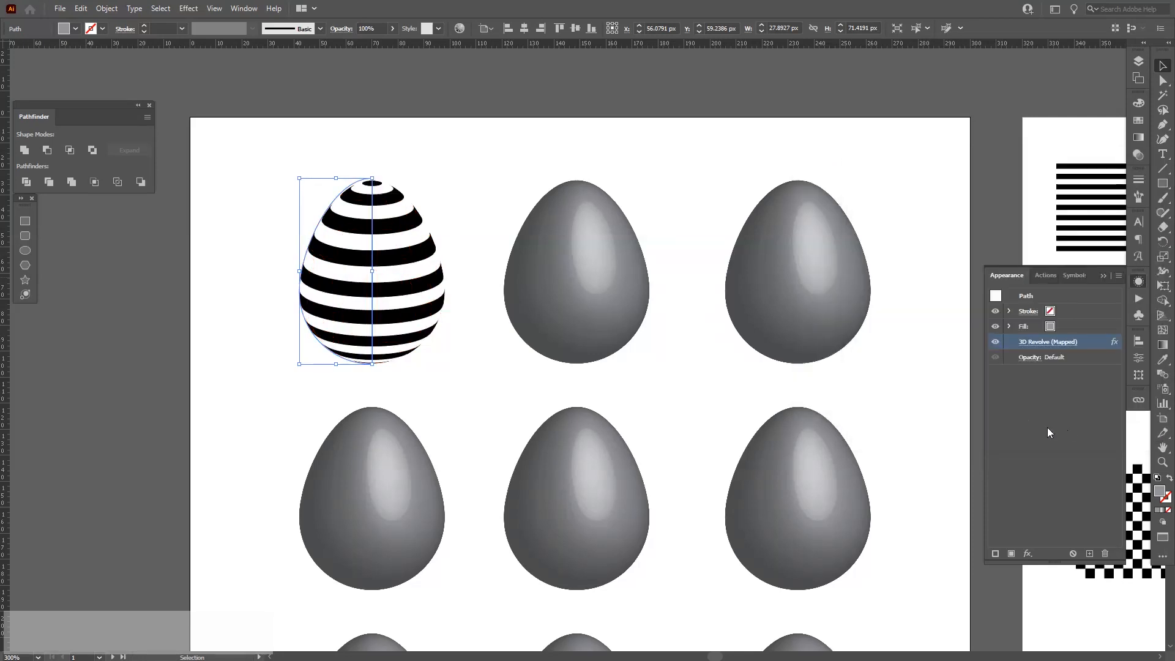
Reopen the first egg's 3D Revolve options and close them again.
click(691, 384)
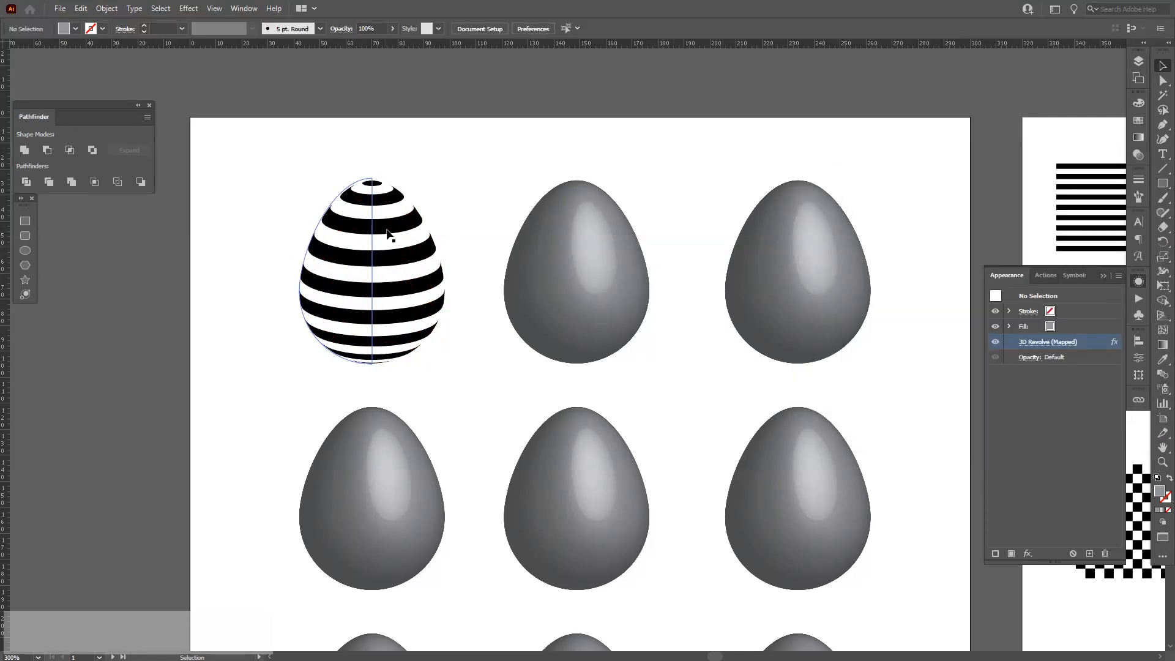
click(365, 313)
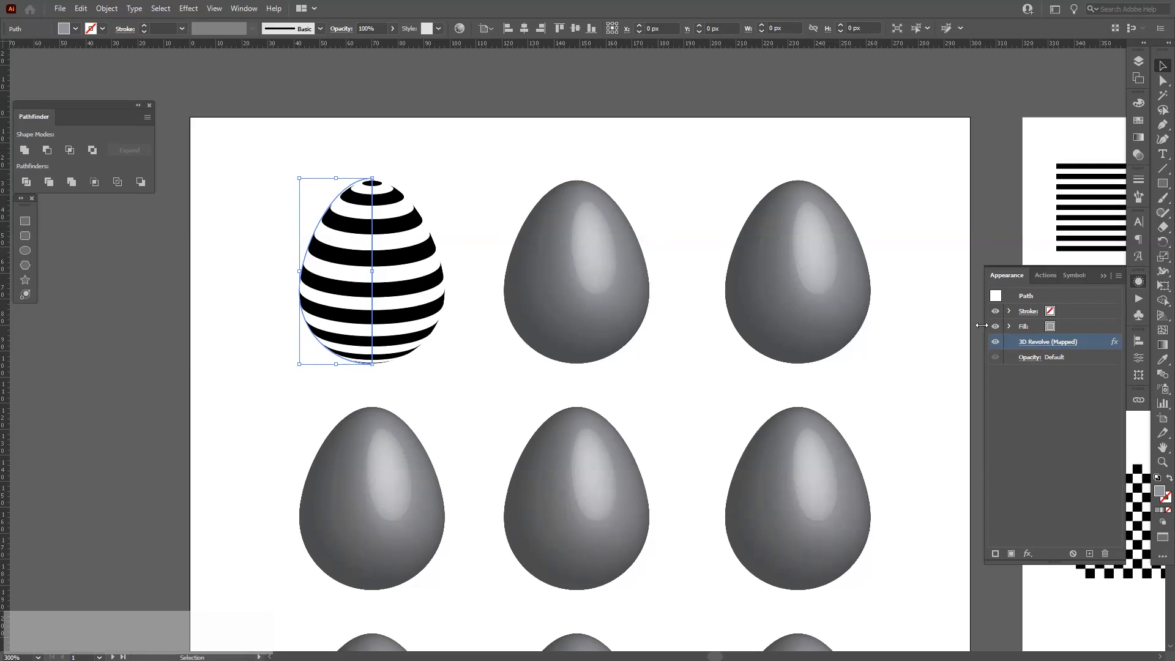
click(1048, 342)
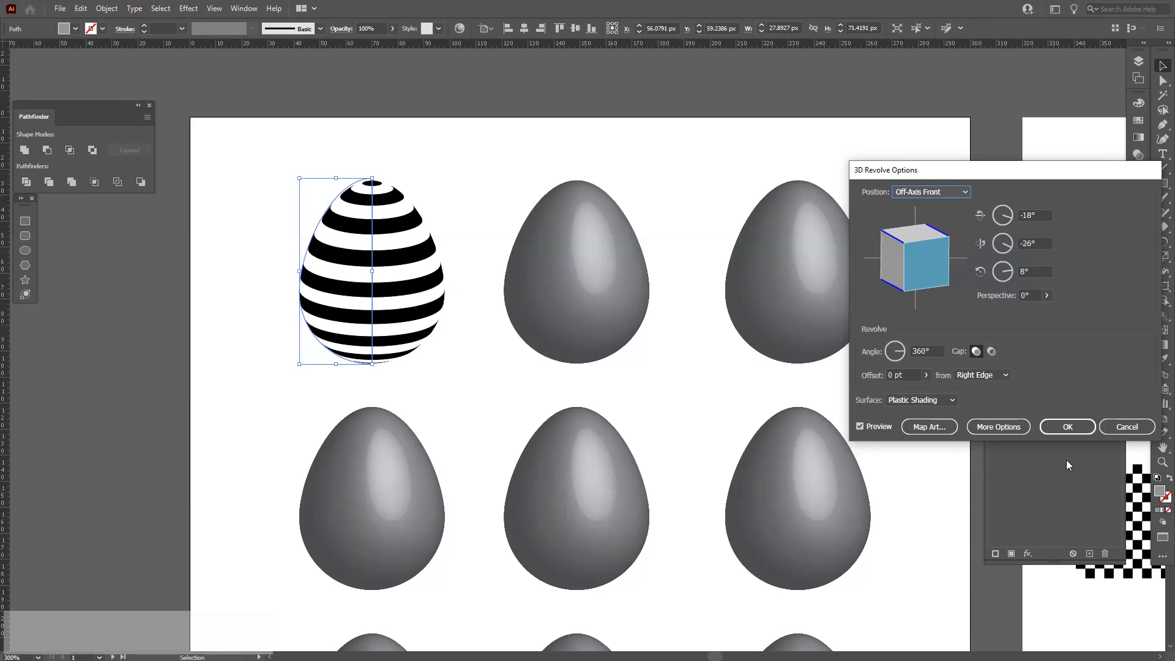
click(1067, 427)
Open Map Art from the second egg's 3D Revolve effect and enable Invisible Geometry.
click(652, 364)
click(534, 252)
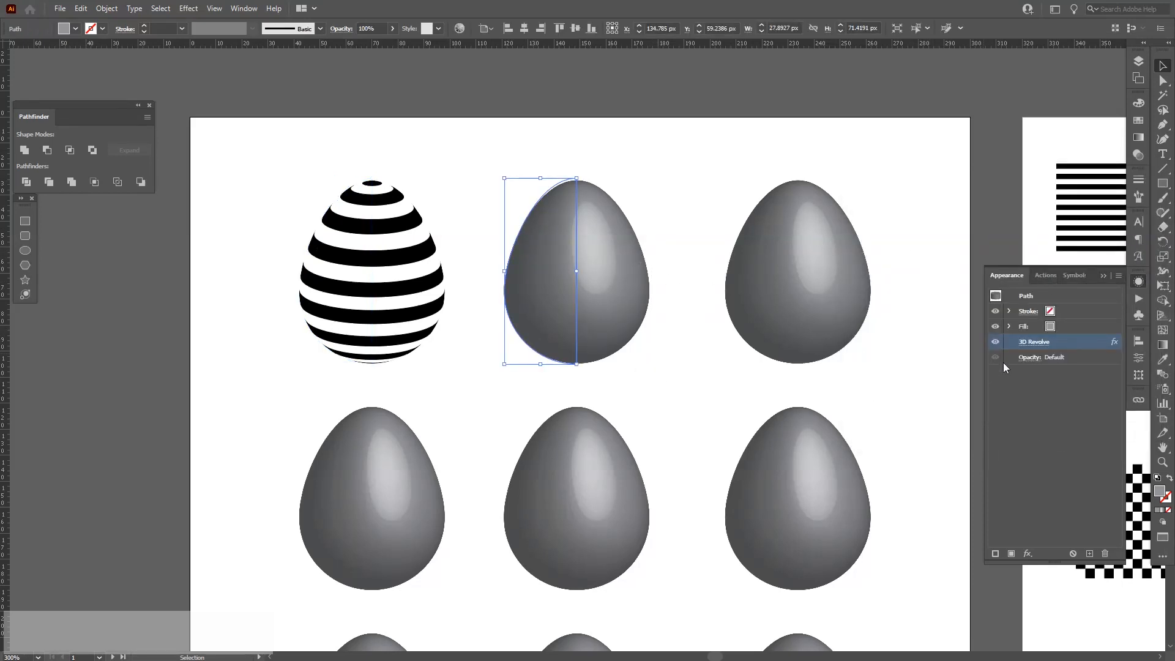
scroll(641, 247, up, 2)
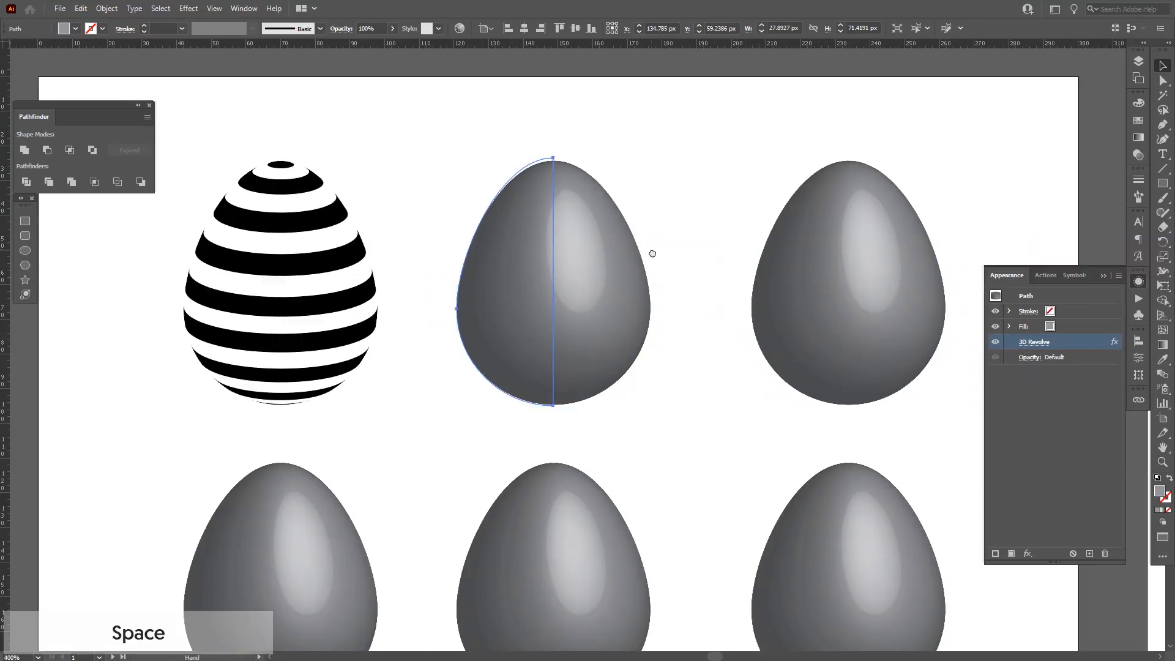
drag(654, 254, 653, 279)
scroll(653, 278, up, 2)
key(space)
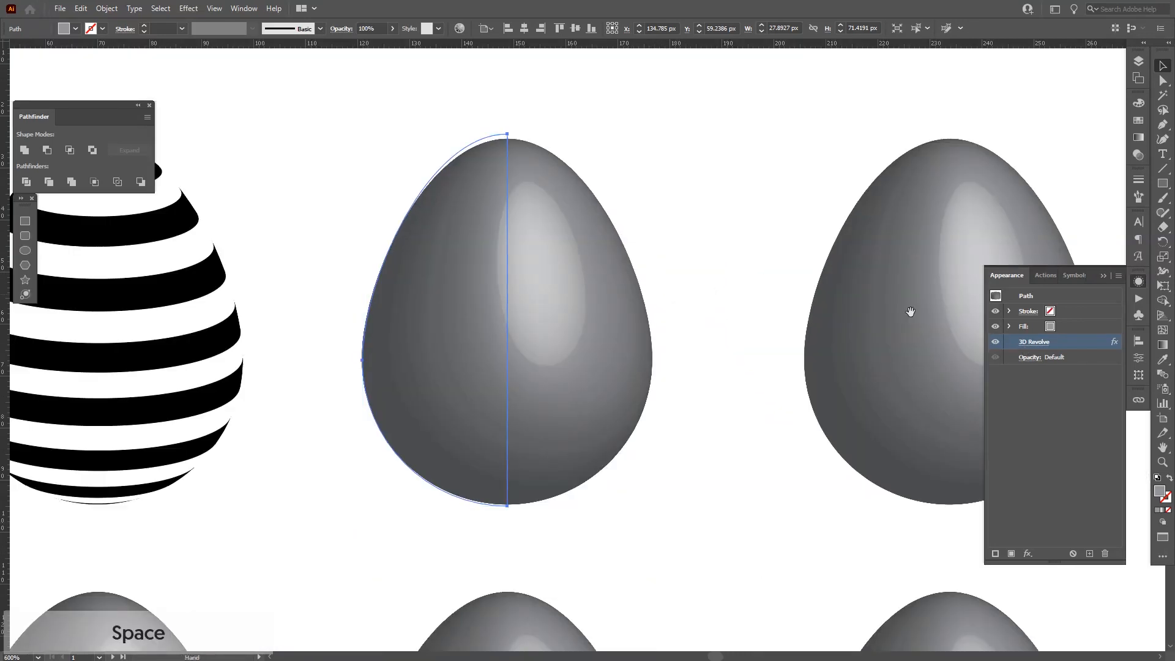
click(1034, 343)
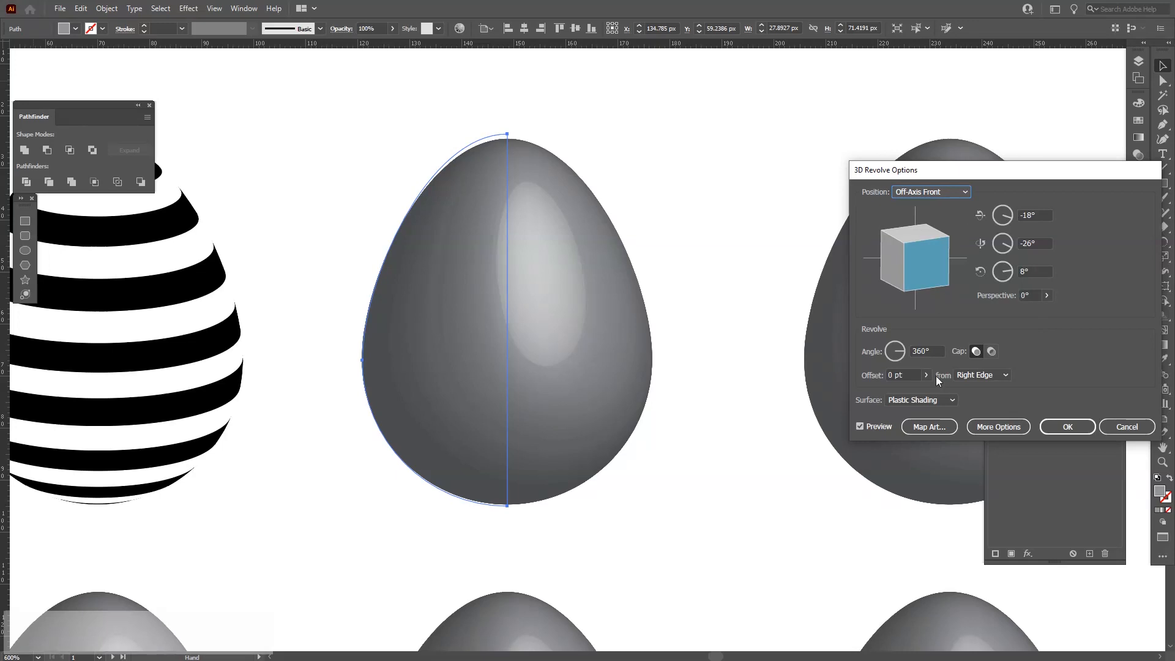
click(934, 427)
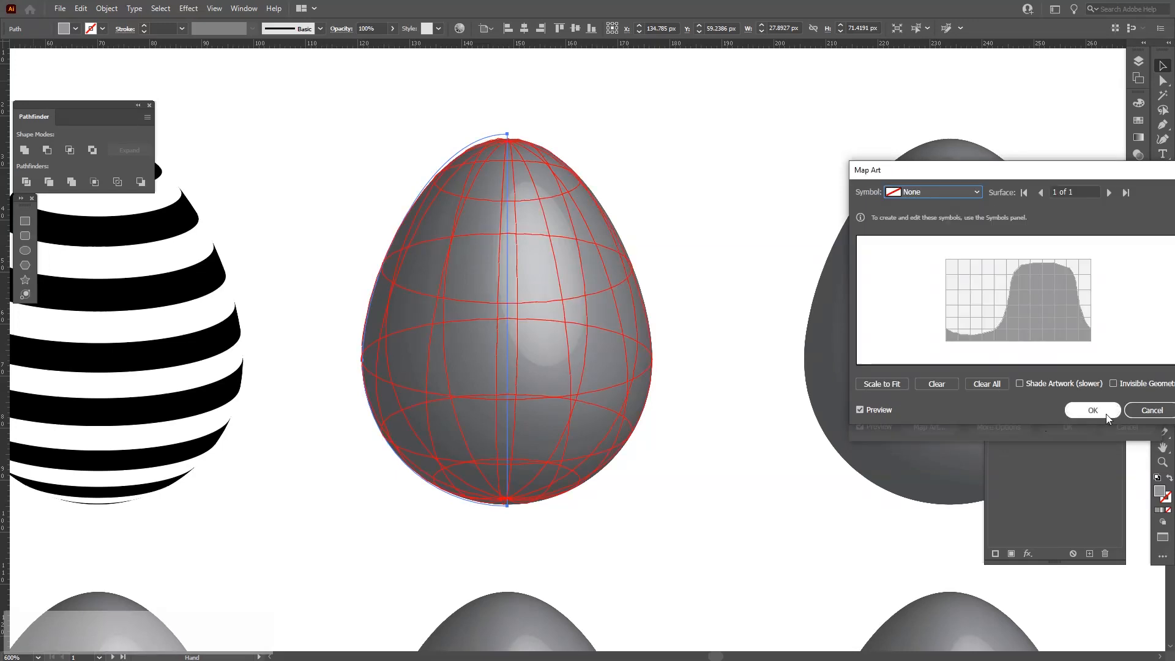
click(1123, 383)
Map New Symbol 1, the slanted stripes, onto the second egg and scale it to fit.
click(938, 192)
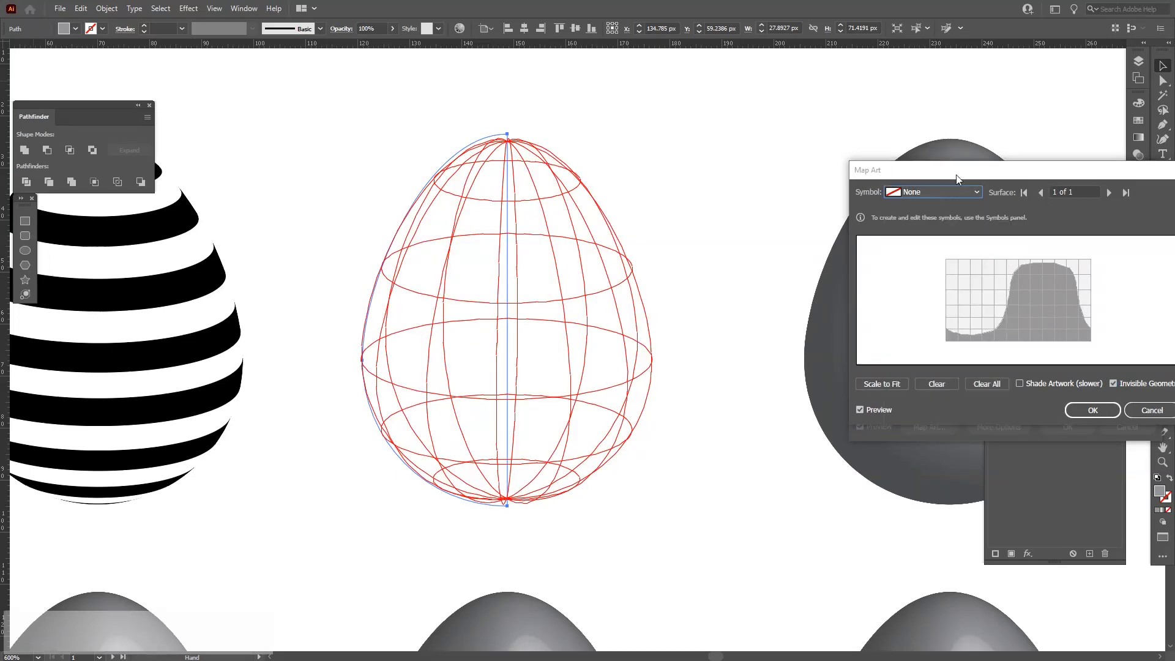
drag(965, 173, 938, 175)
click(929, 192)
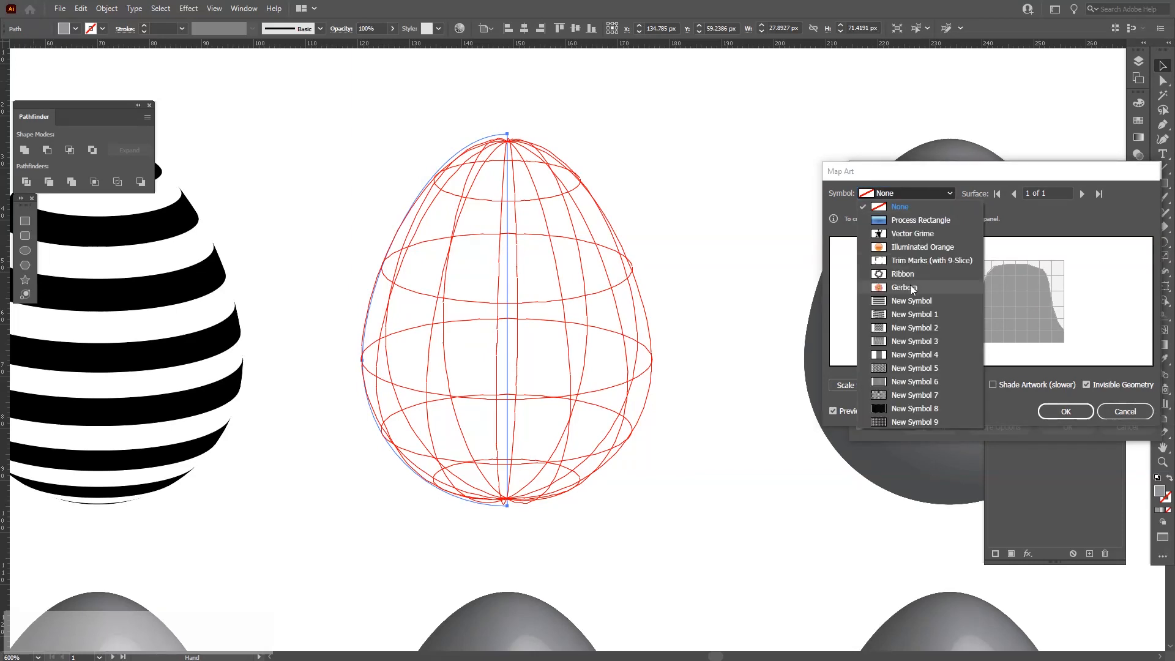
click(912, 314)
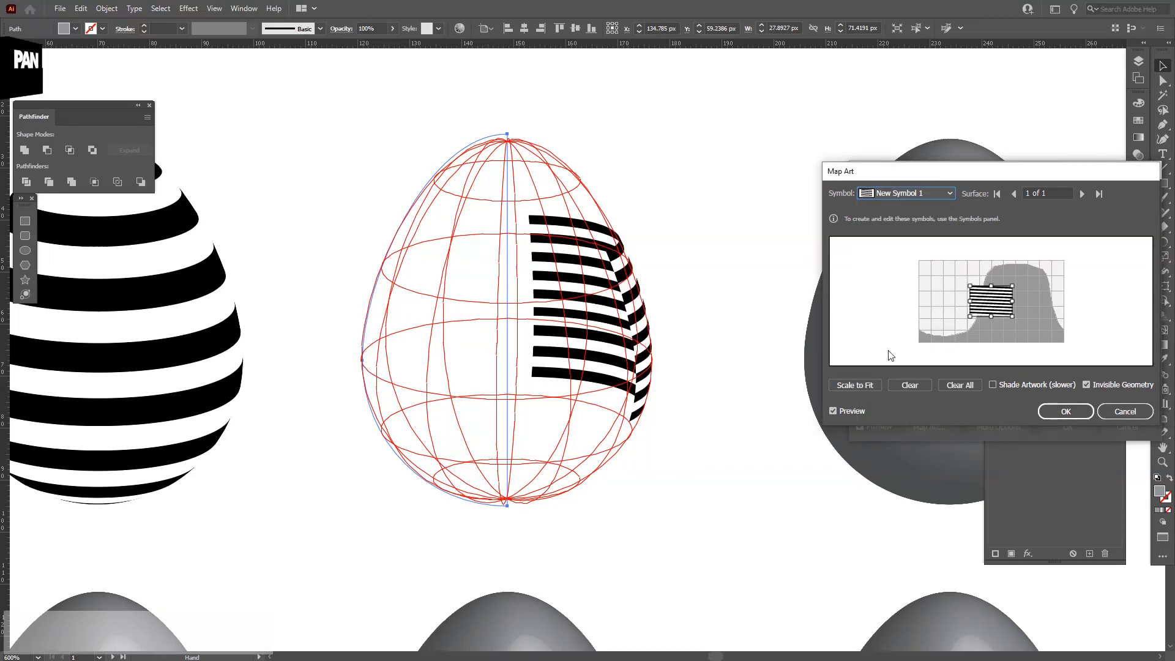
click(850, 385)
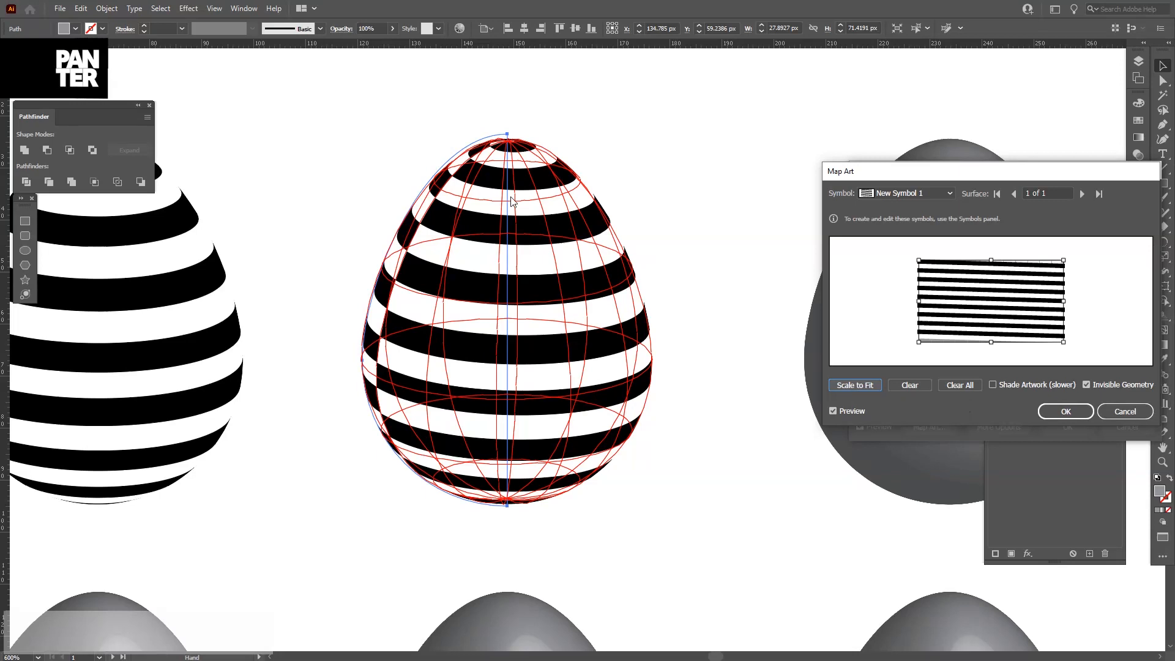
Rotate the mapped stripes slightly on the surface and close Map Art.
mouse_move(1065, 302)
mouse_down()
mouse_move(1082, 301)
mouse_move(1070, 301)
mouse_up()
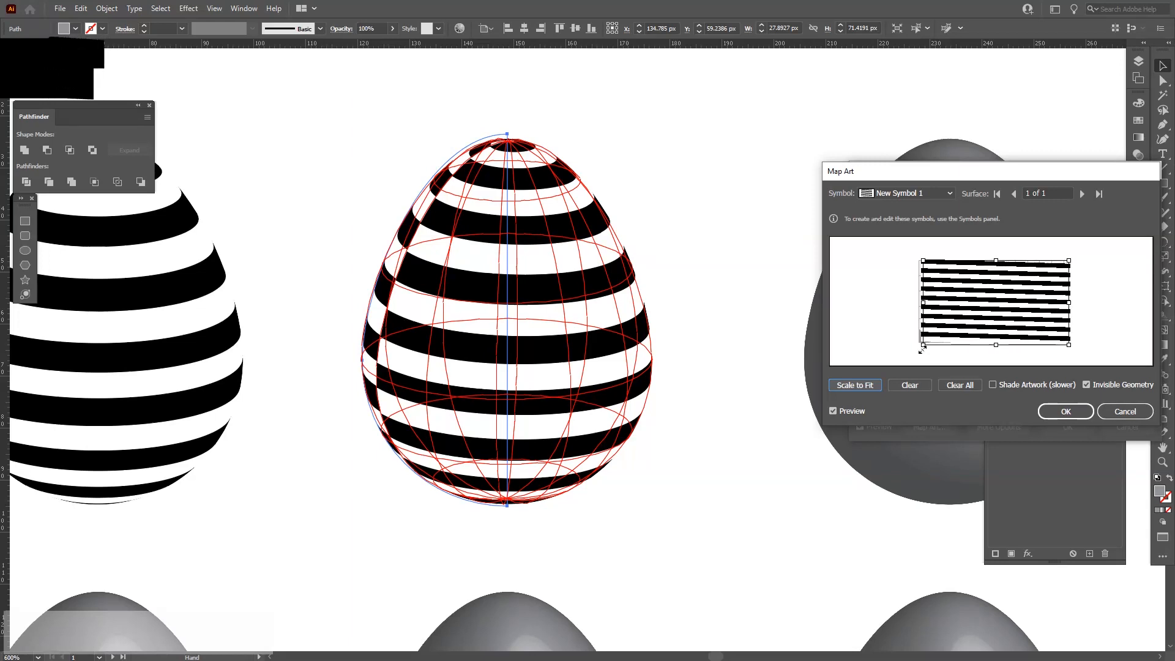
key(ctrl+z)
drag(1093, 273, 1074, 257)
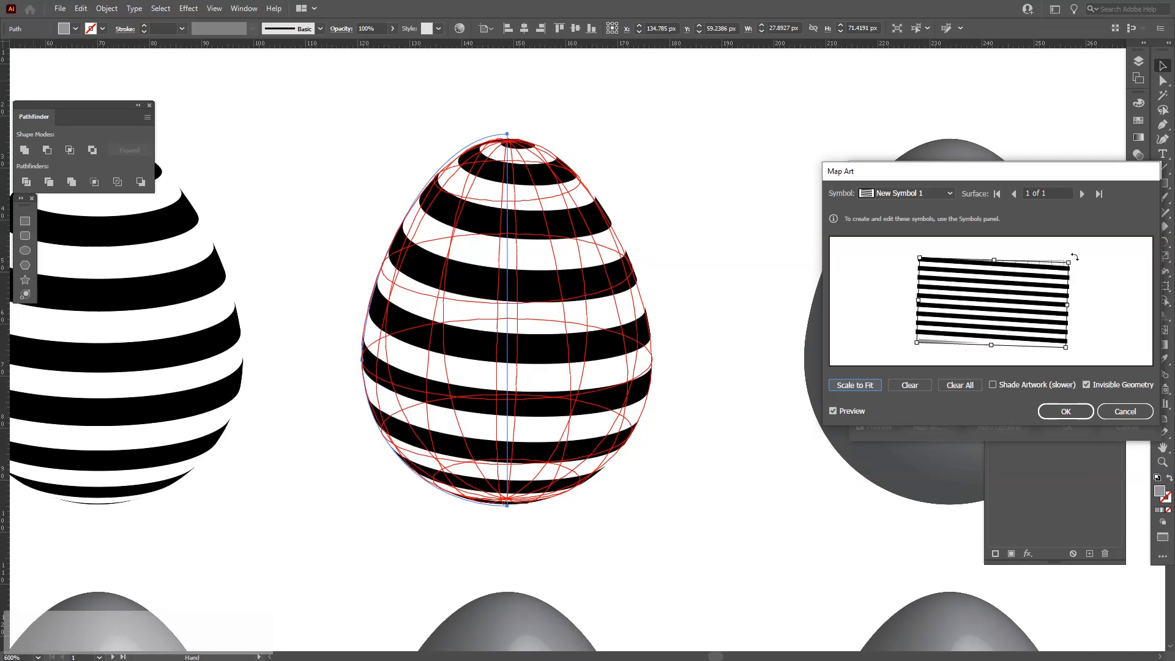
click(1080, 408)
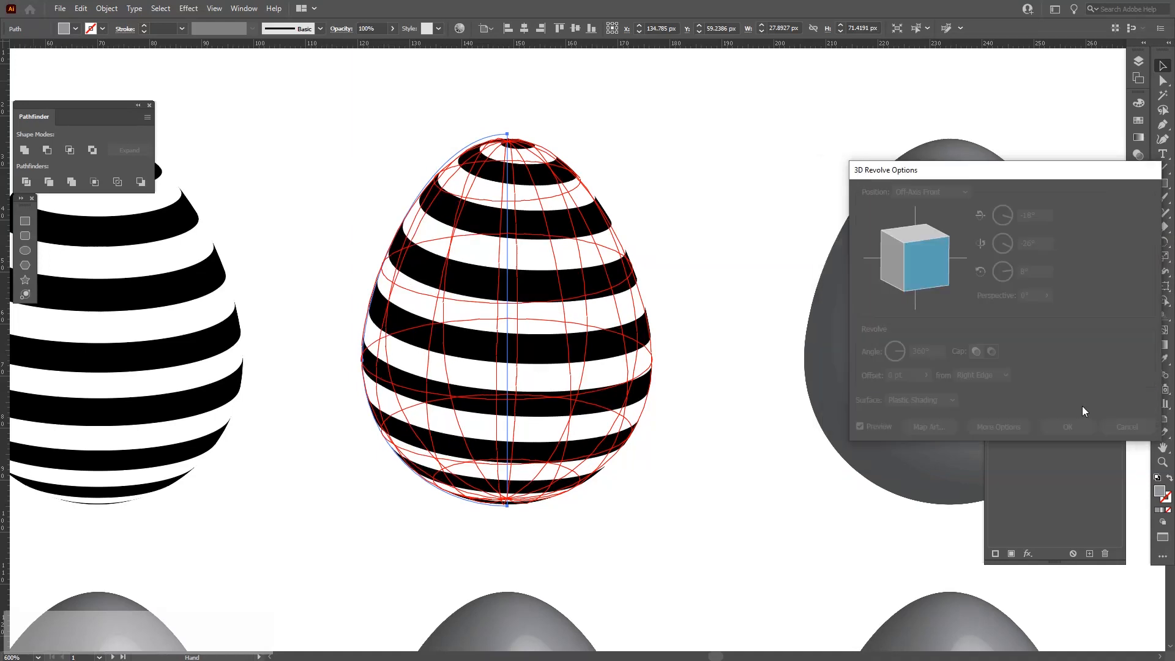
Rotate the second egg's 3D view to -61°, -8° and 24°.
drag(916, 232, 913, 258)
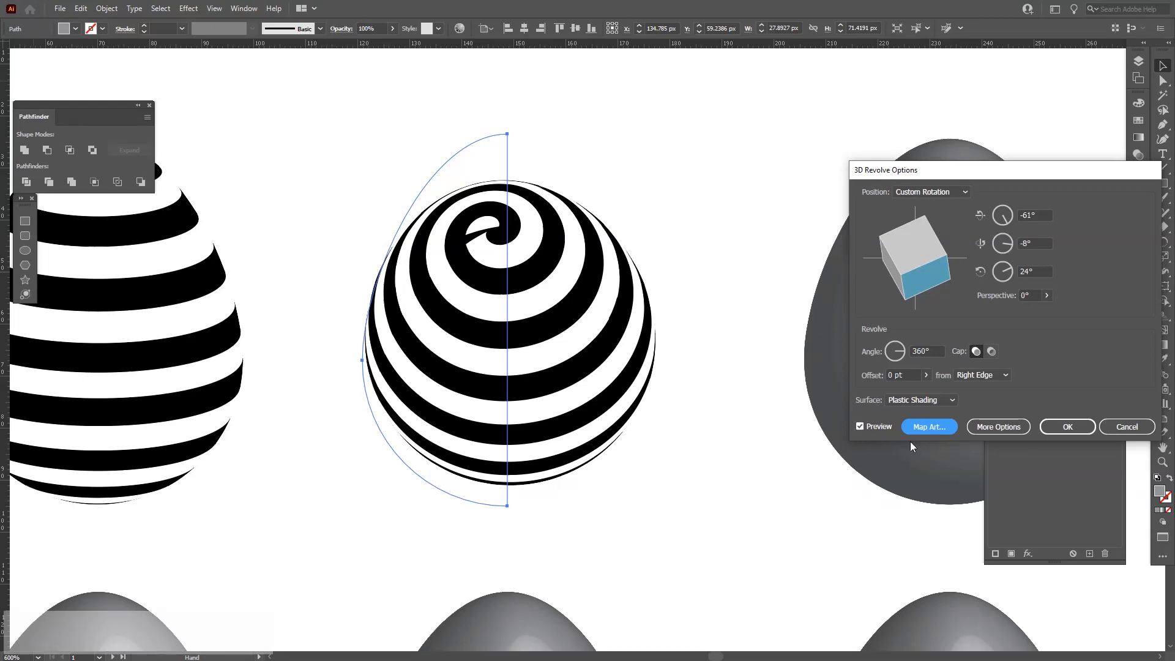
Adjust the second egg's 3D rotation to -51°, -15° and 20° and apply the 3D Revolve effect.
drag(911, 252, 911, 245)
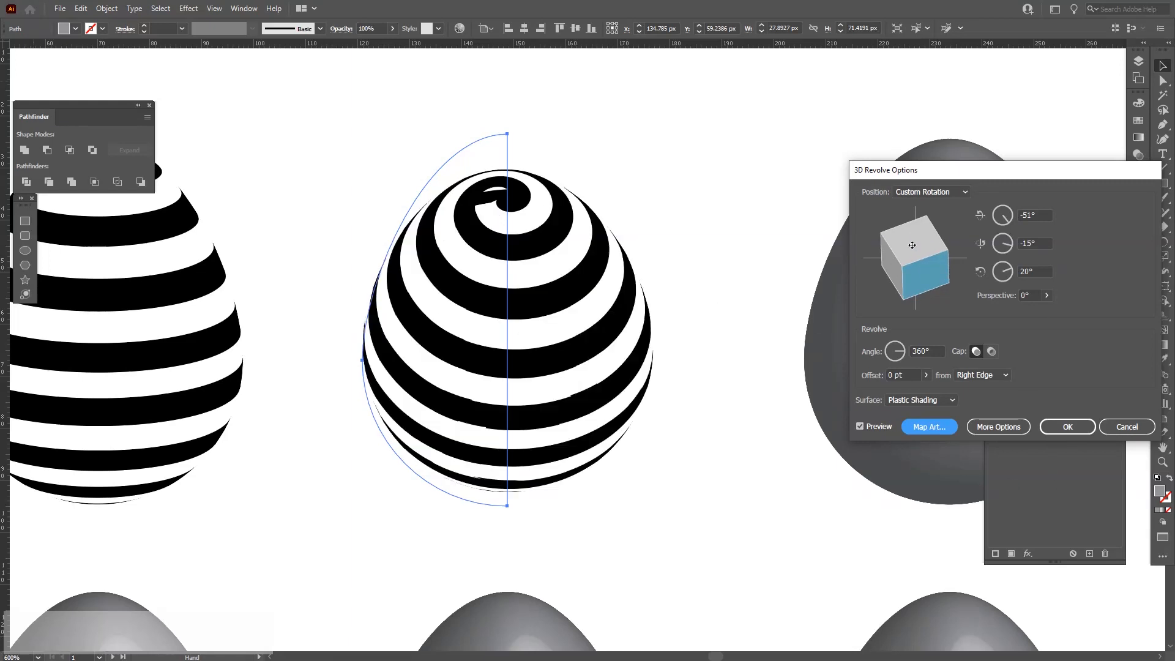
click(1067, 426)
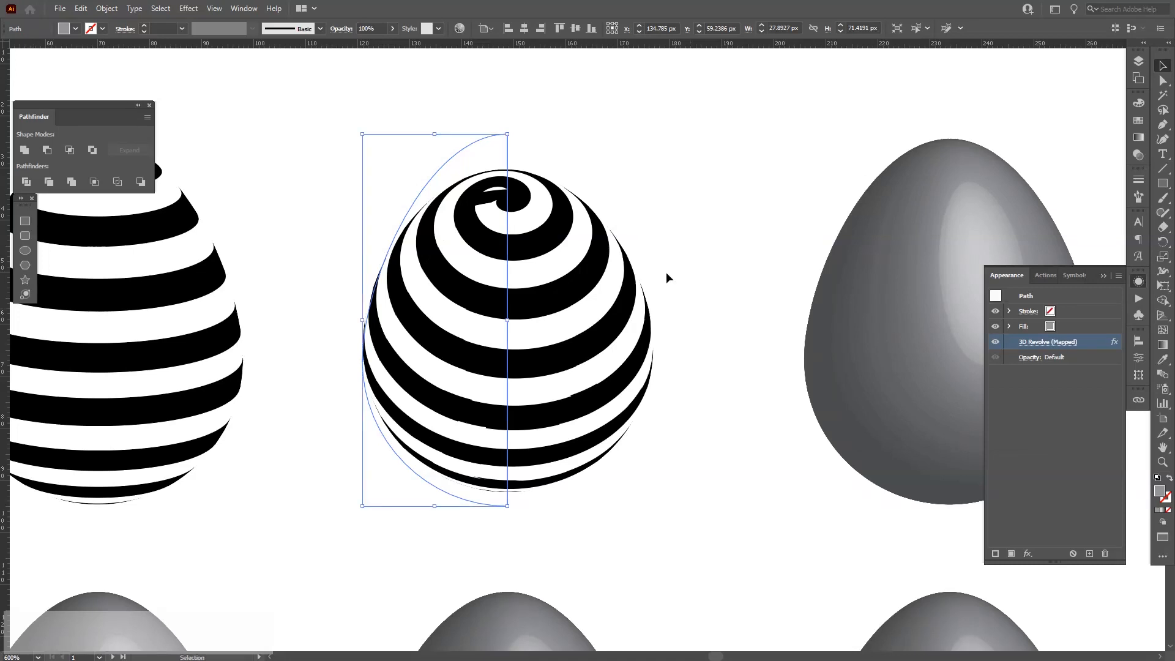
click(688, 279)
Open Map Art from the third egg's 3D Revolve effect.
scroll(688, 279, down, 3)
drag(697, 312, 552, 269)
scroll(613, 250, up, 3)
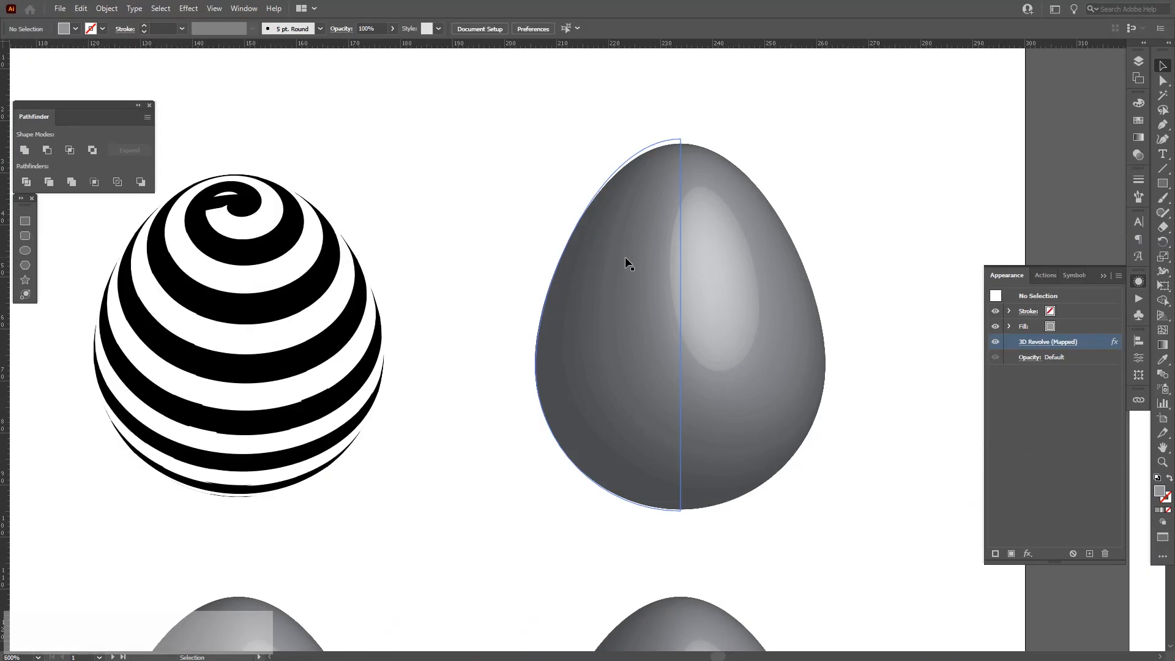
click(626, 258)
drag(697, 294, 669, 267)
click(1026, 340)
click(925, 191)
click(923, 187)
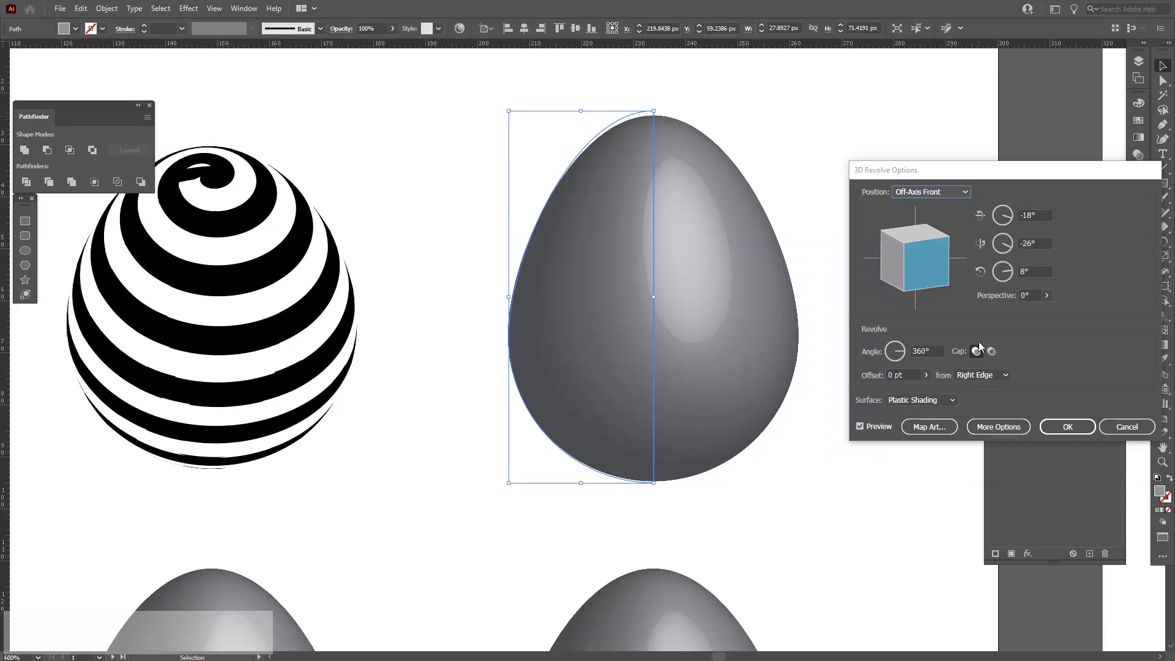
click(932, 425)
click(934, 192)
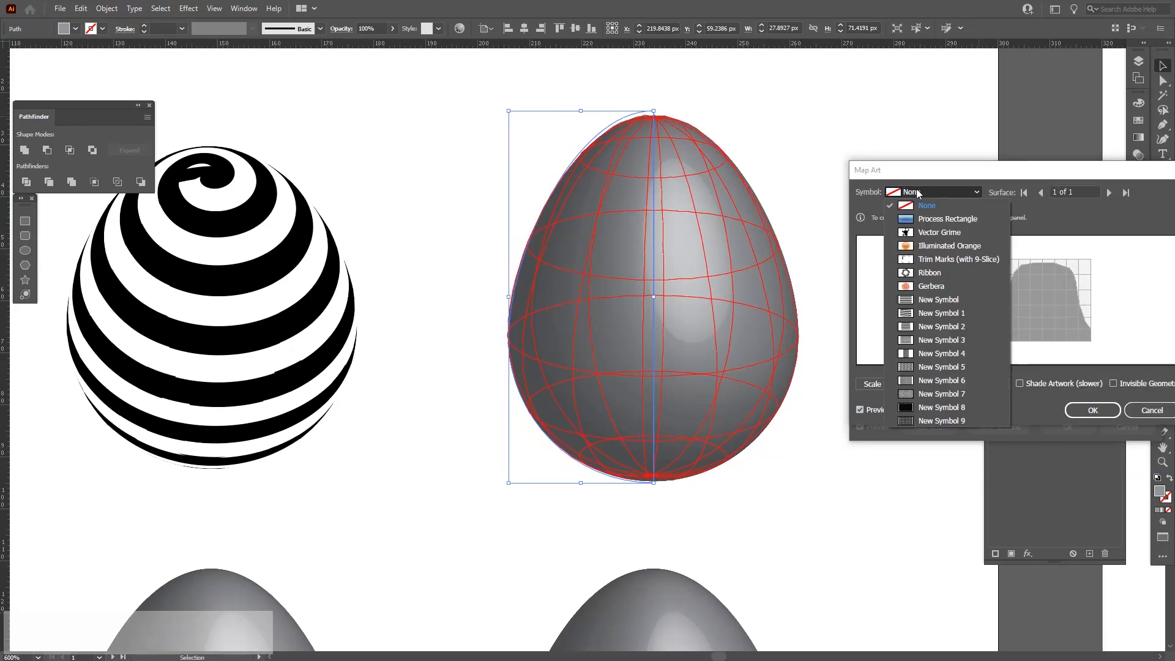
Map New Symbol 2, the zigzag, onto the third egg with Invisible Geometry and scale it to fit.
click(943, 313)
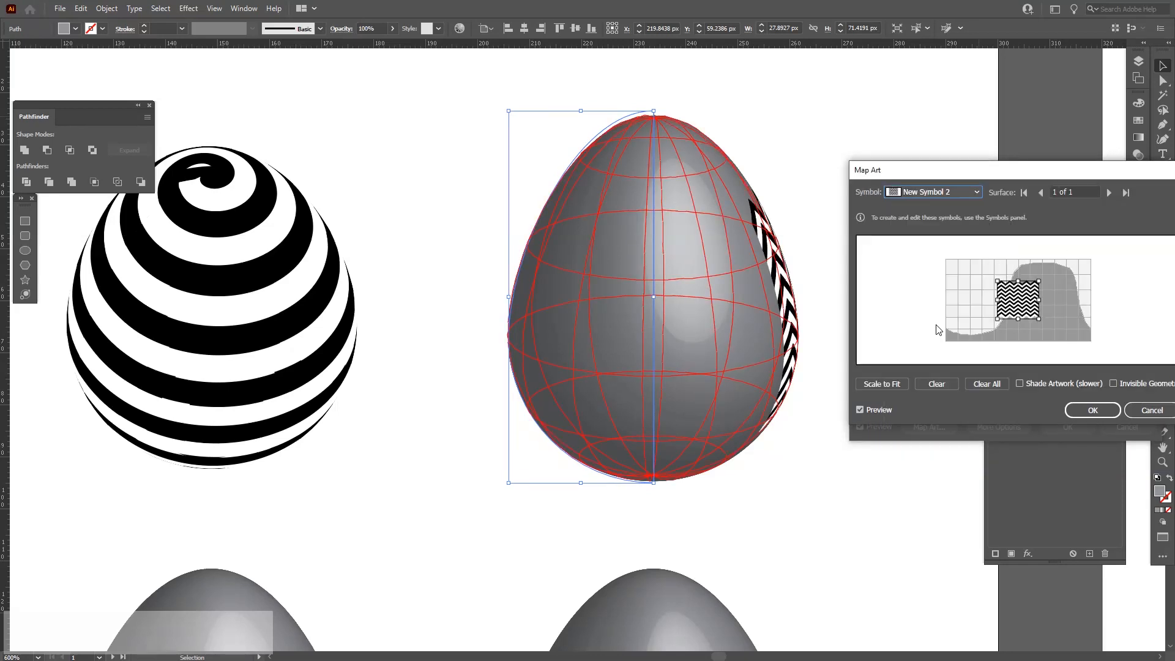
click(1113, 383)
click(896, 383)
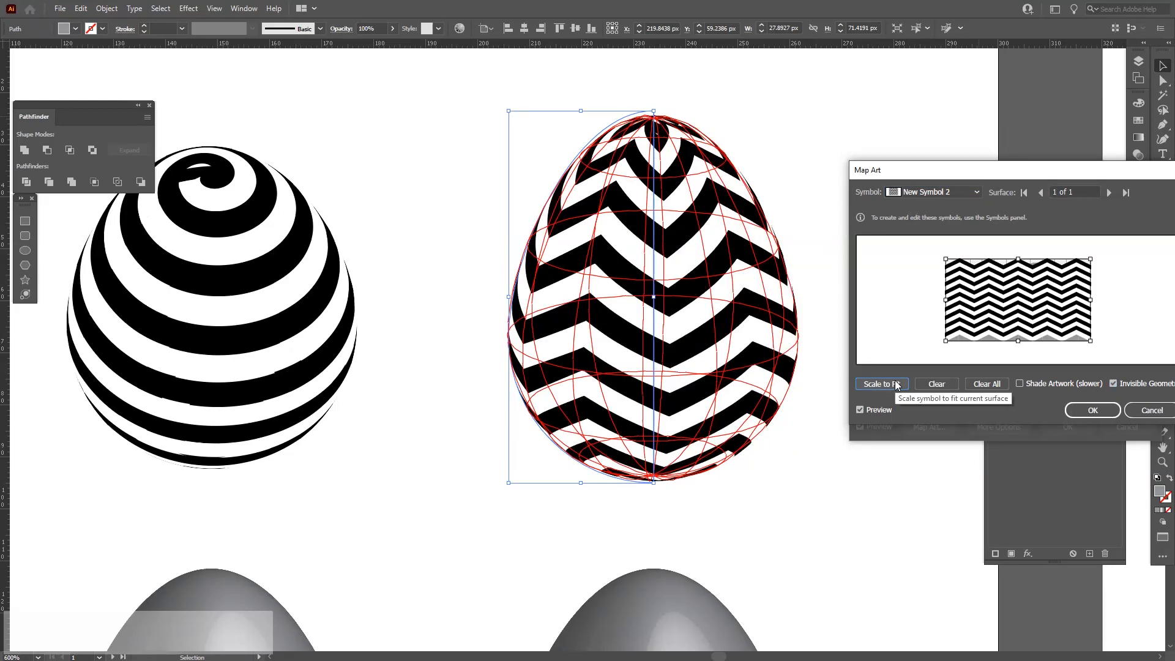
Stretch the mapped zigzag slightly taller on the surface and close Map Art and 3D Revolve.
drag(1017, 341, 1018, 352)
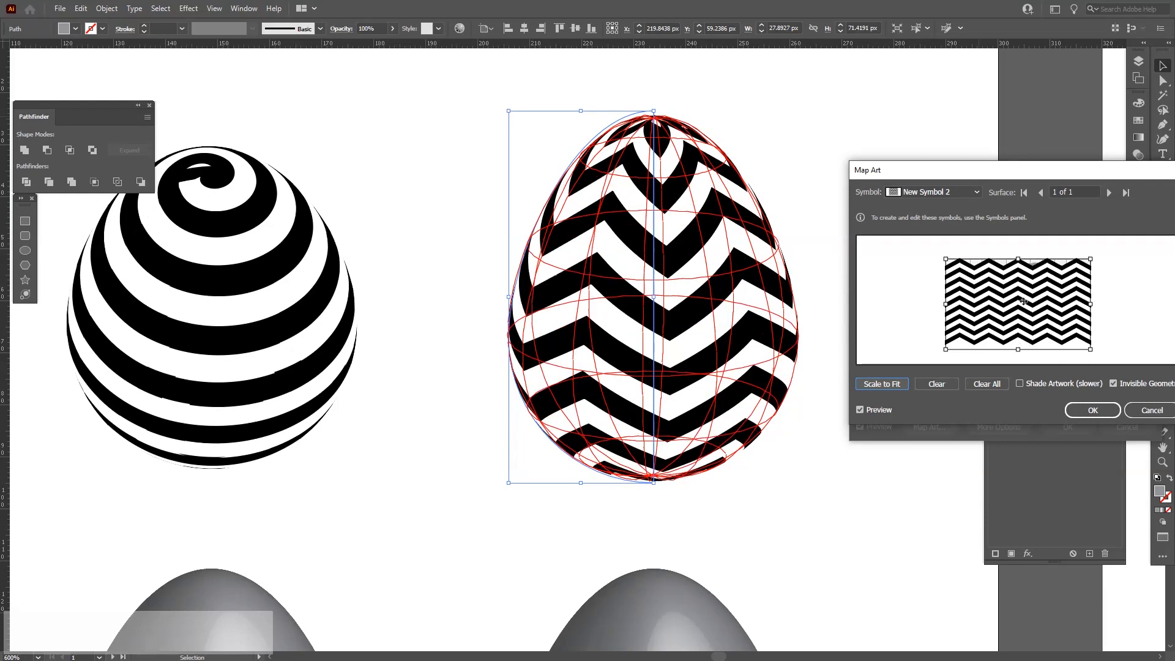
drag(1019, 262, 1019, 256)
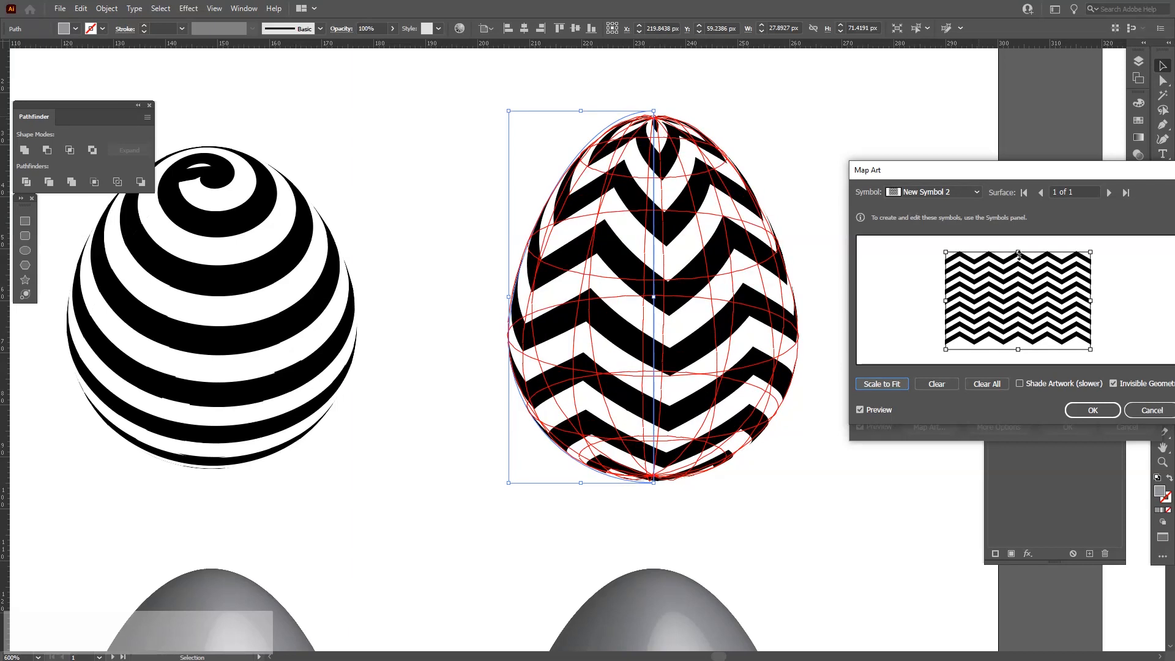
click(1092, 409)
click(1068, 421)
click(928, 459)
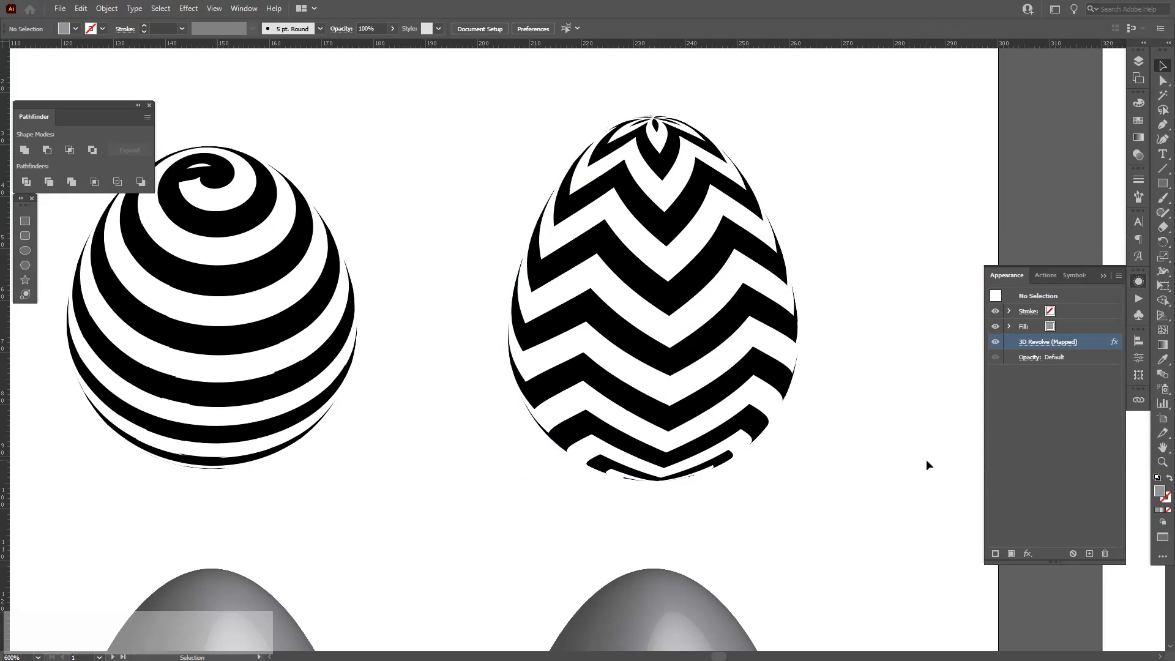
Open Map Art from the fourth egg's 3D Revolve effect and enable Invisible Geometry.
scroll(927, 459, down, 3)
drag(703, 517, 684, 369)
scroll(465, 445, up, 2)
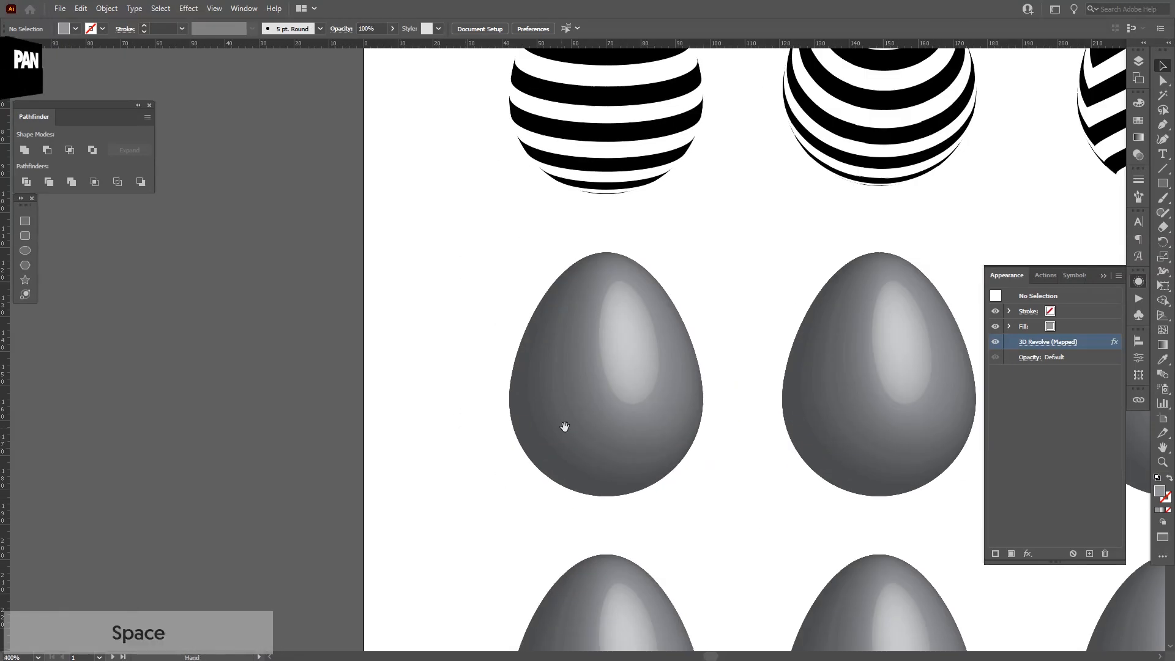
drag(564, 426, 428, 416)
click(428, 416)
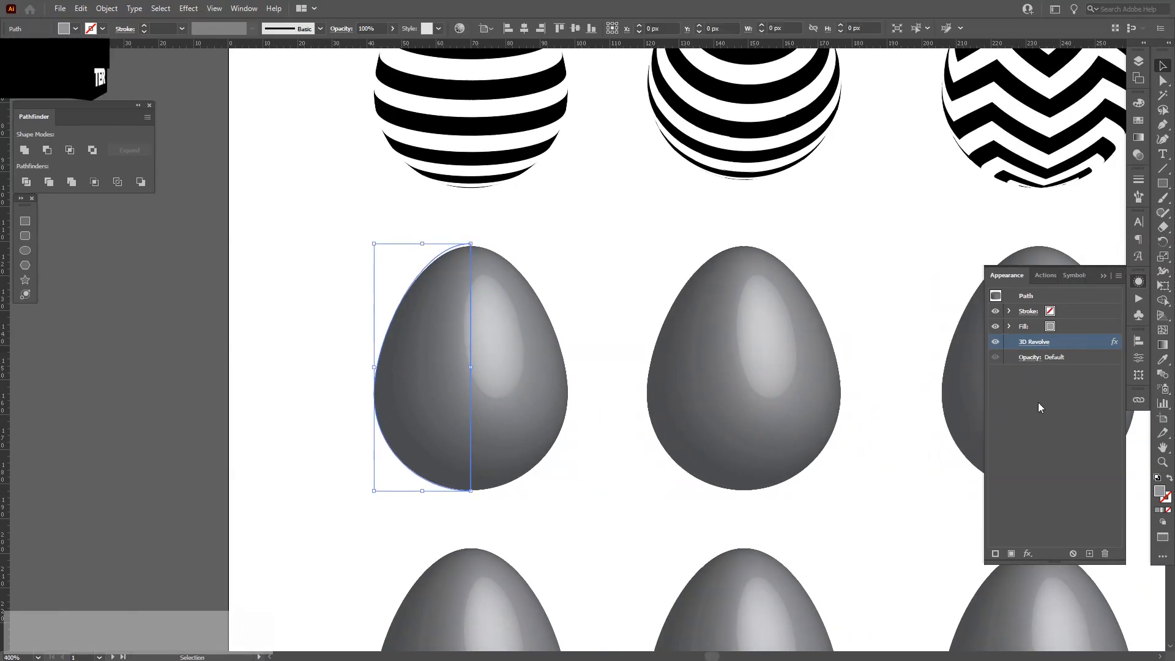
click(1036, 342)
click(936, 426)
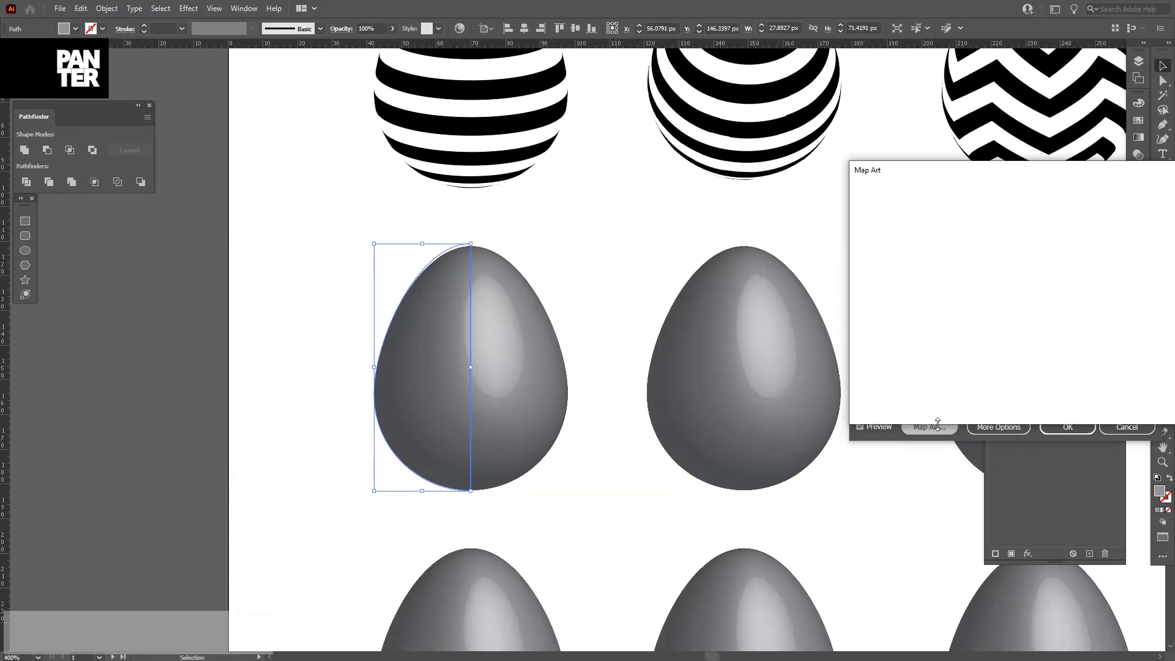
click(1146, 384)
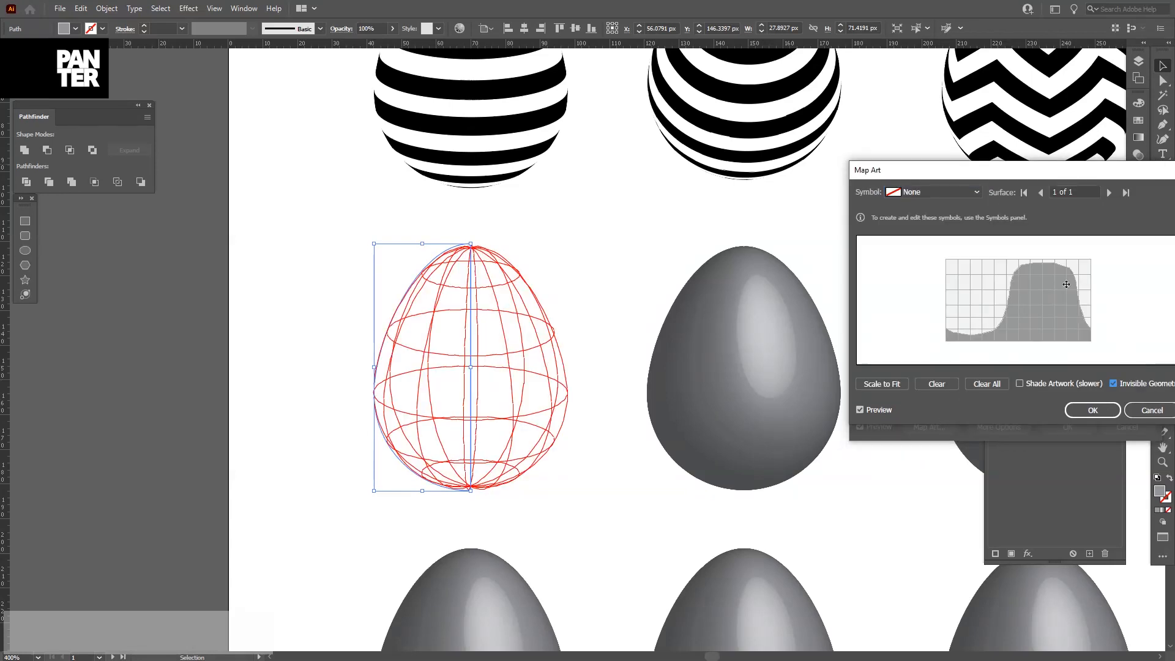
Map New Symbol 3, the wavy stripes, onto the fourth egg and scale it to fit.
click(940, 193)
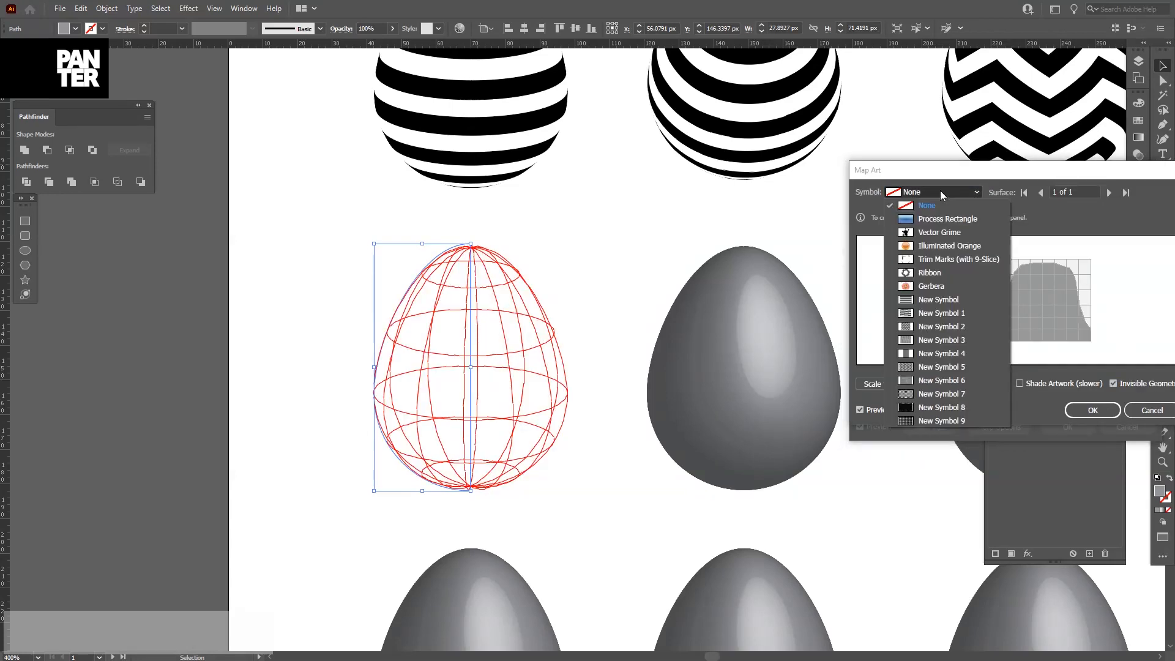
click(933, 341)
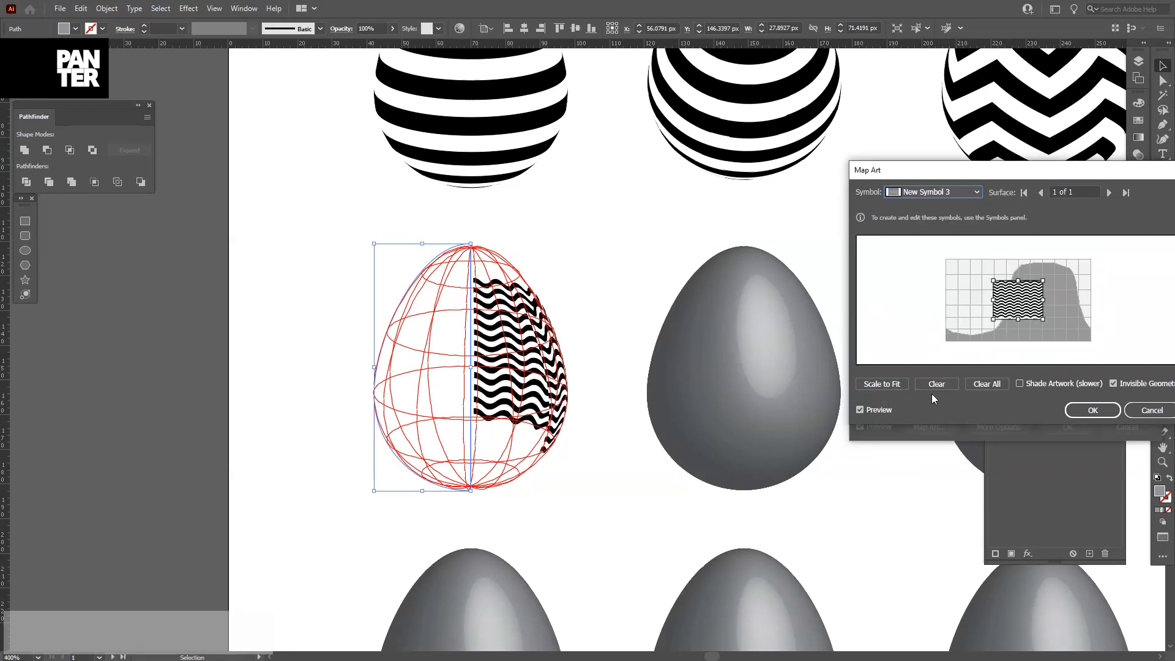
click(881, 384)
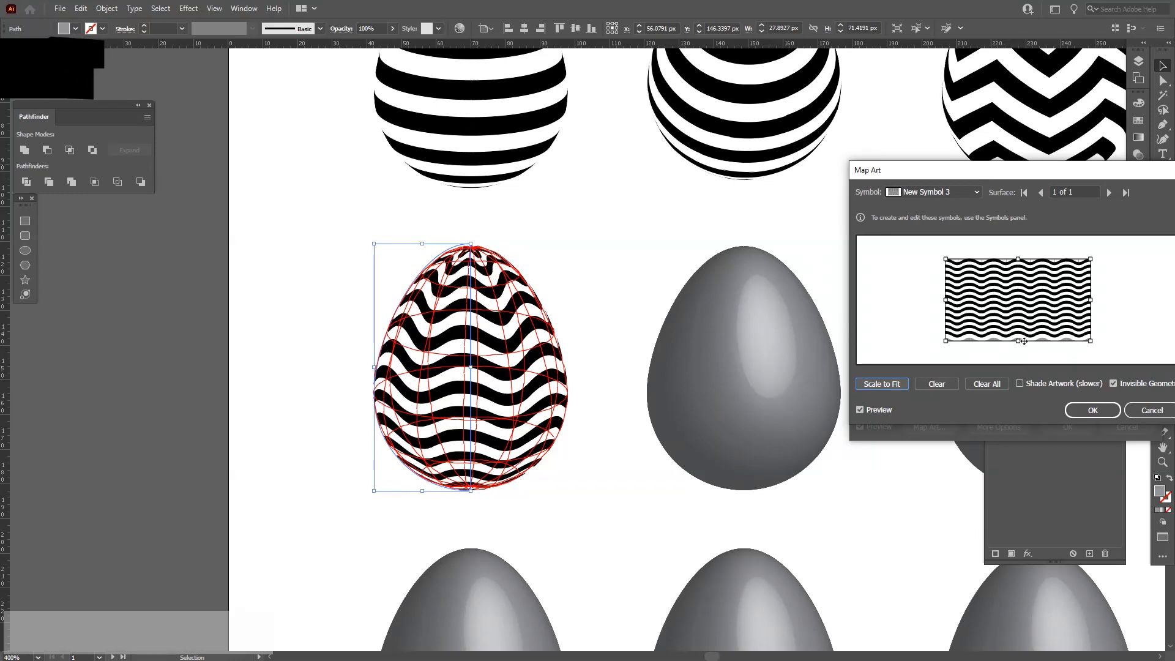
Stretch the mapped waves slightly taller and close Map Art and 3D Revolve.
drag(1021, 344, 1021, 350)
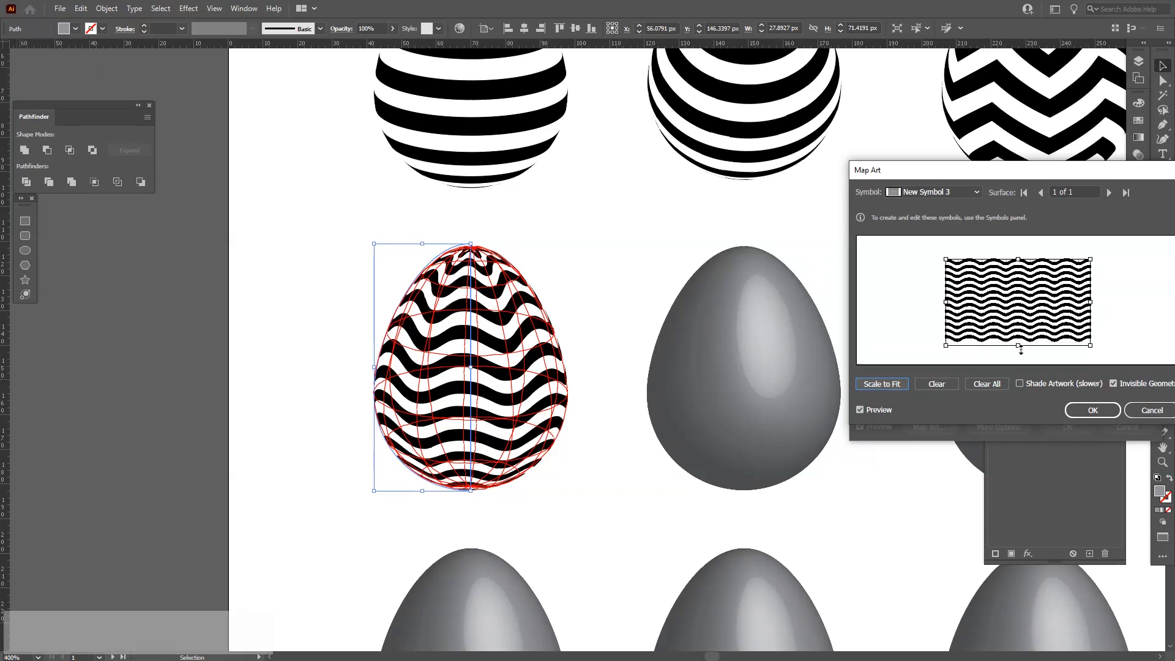
drag(1018, 260, 1022, 258)
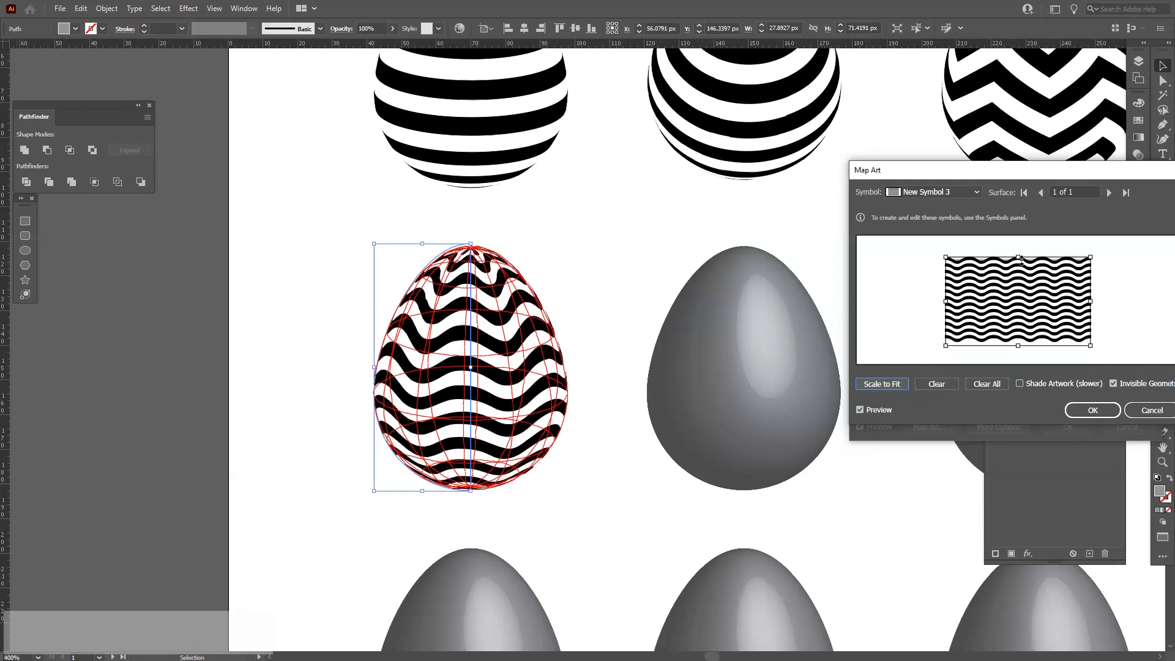
drag(1021, 258, 1022, 254)
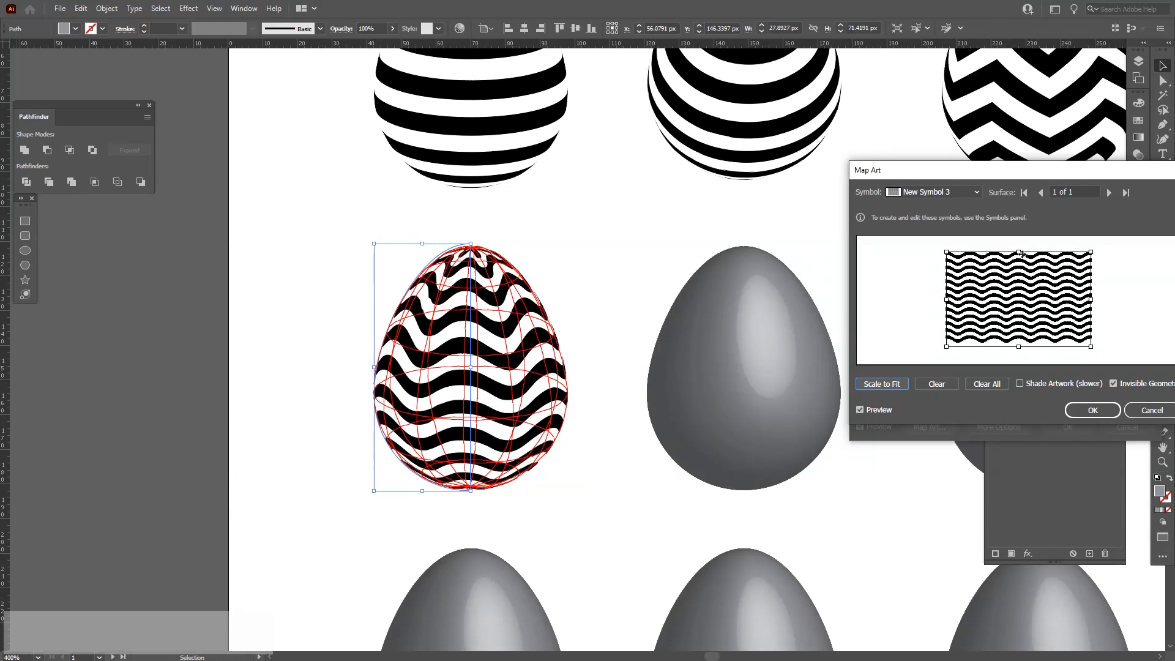
click(1085, 410)
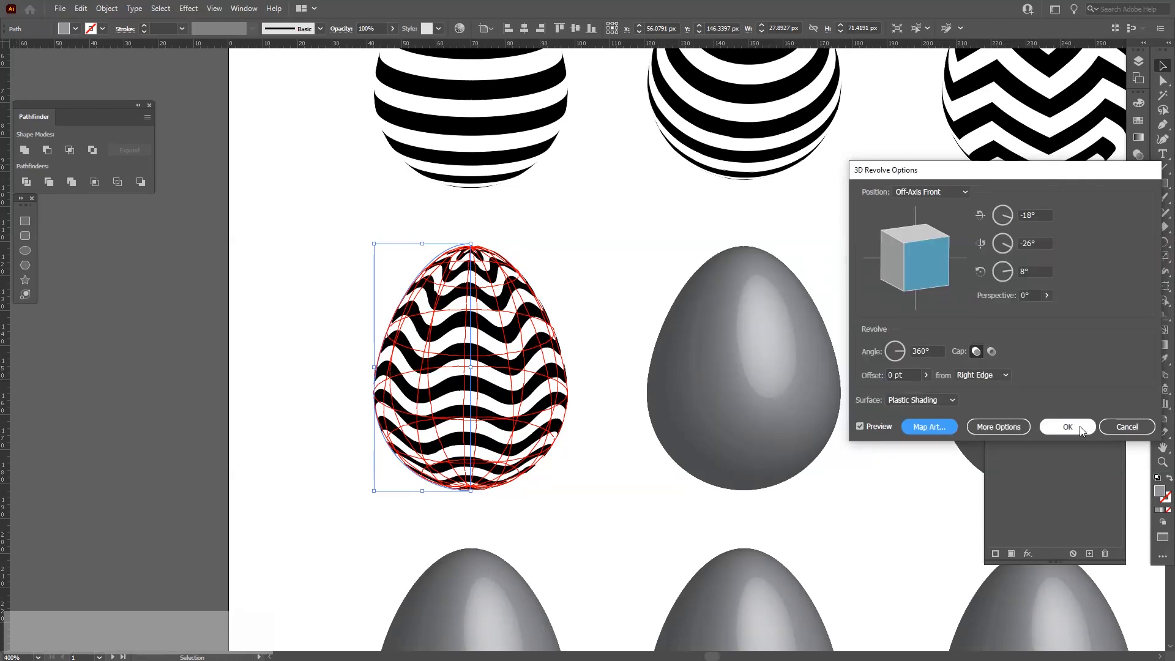
click(1068, 426)
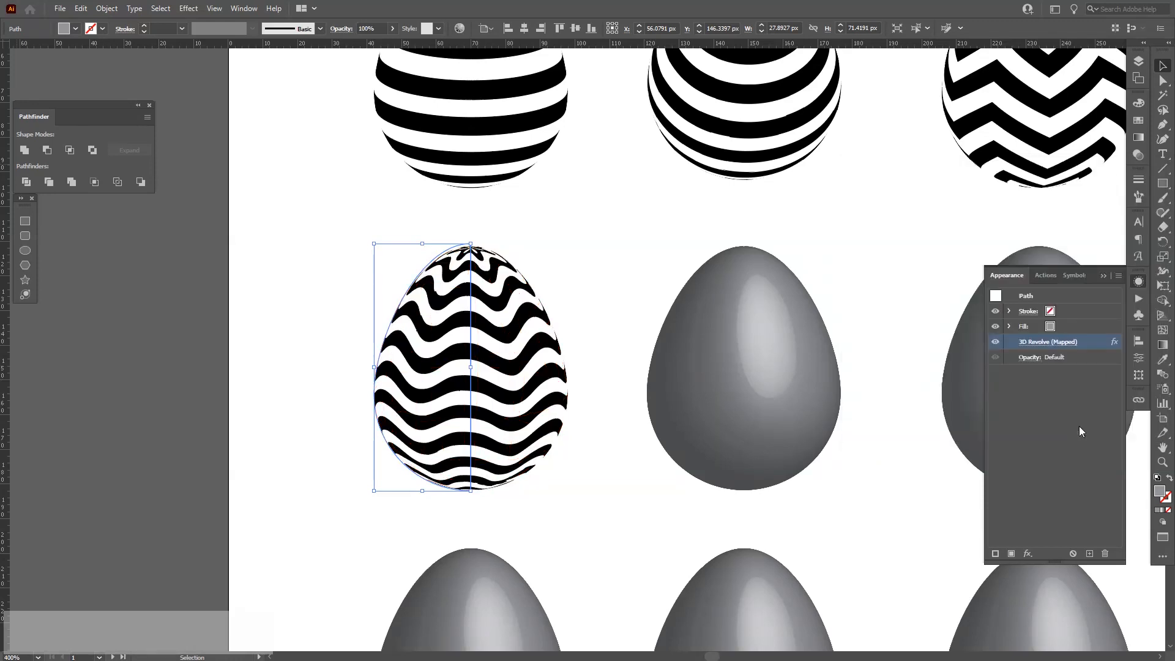
click(857, 447)
key(space)
drag(864, 463, 752, 464)
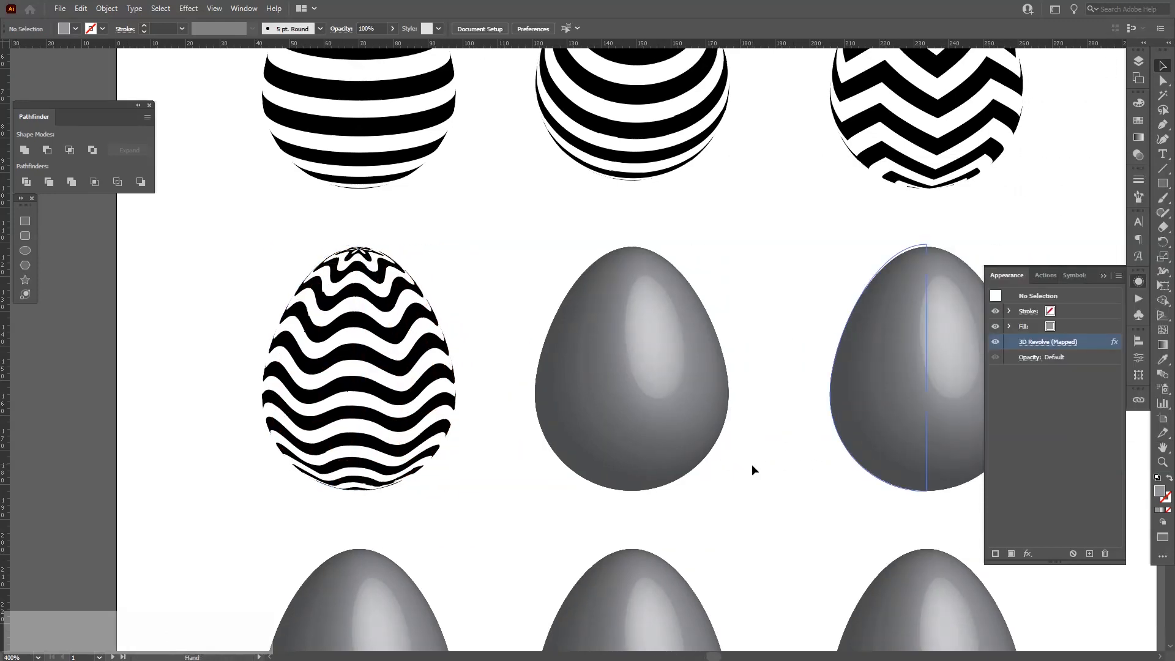
click(604, 383)
click(1040, 346)
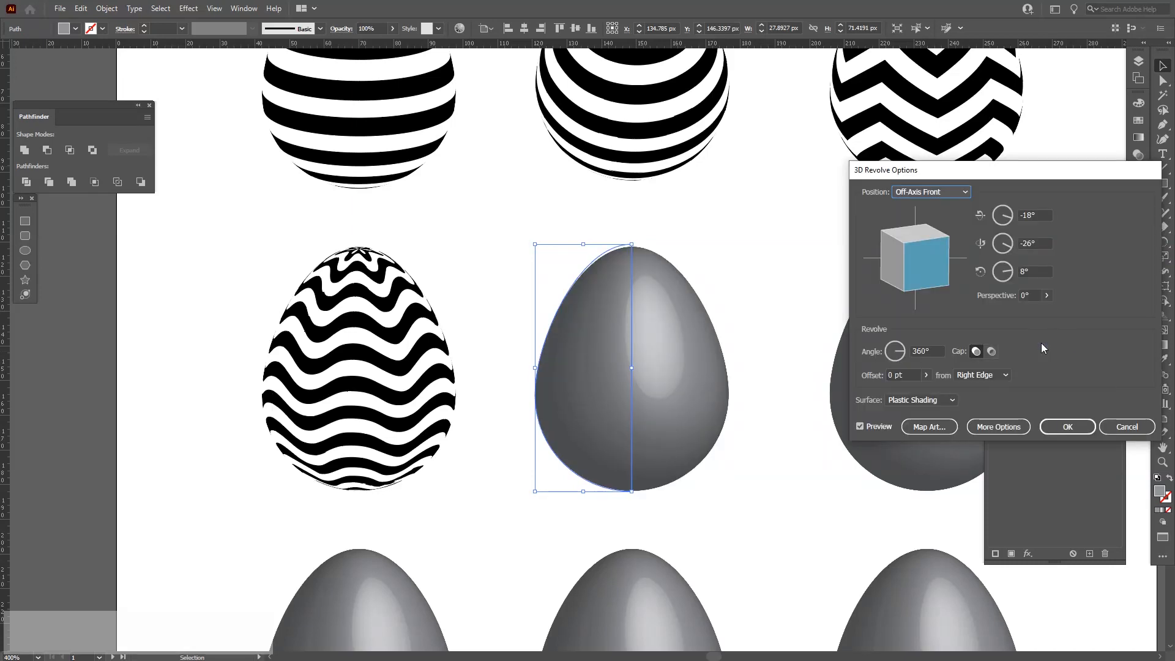
click(928, 426)
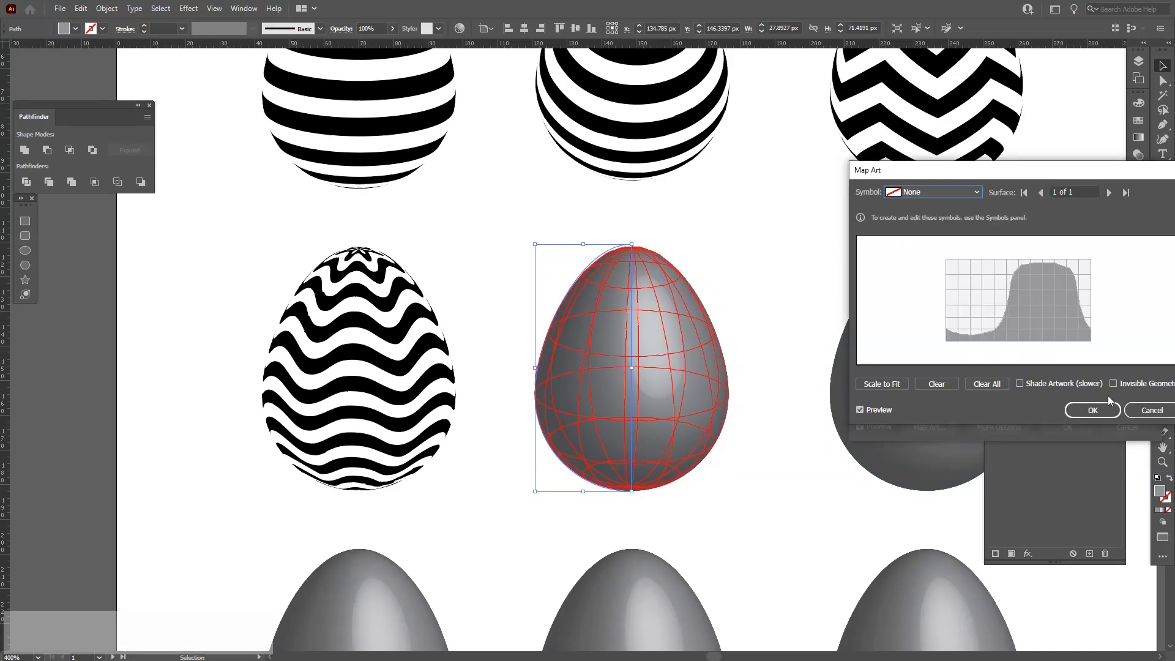
click(1114, 383)
click(941, 198)
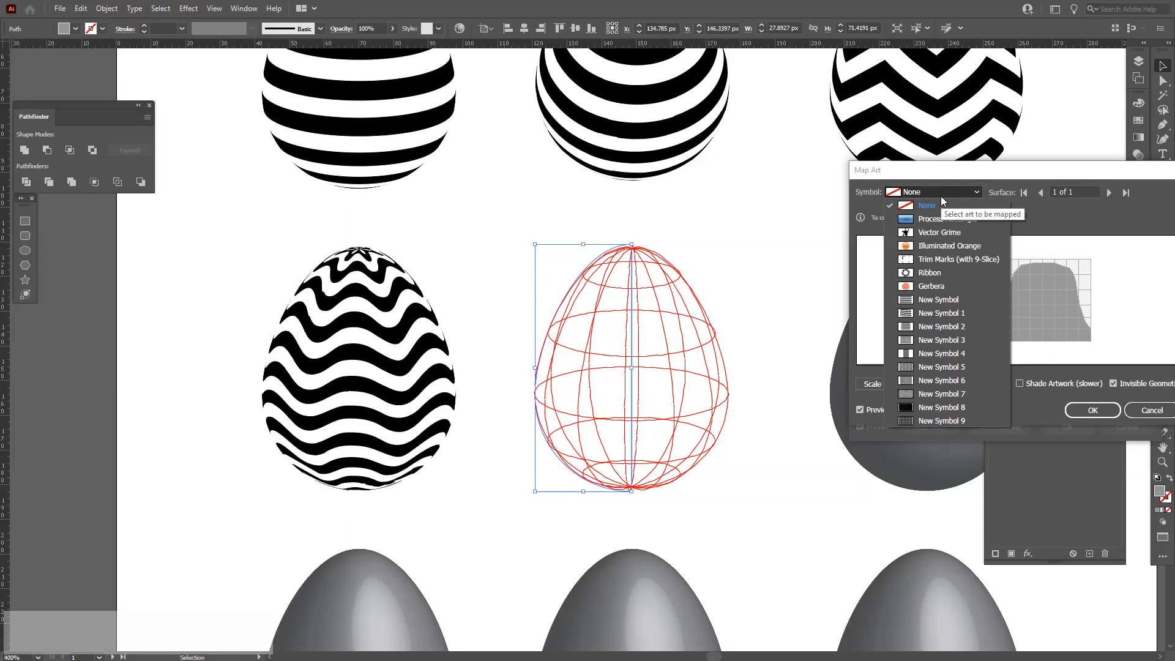
click(928, 353)
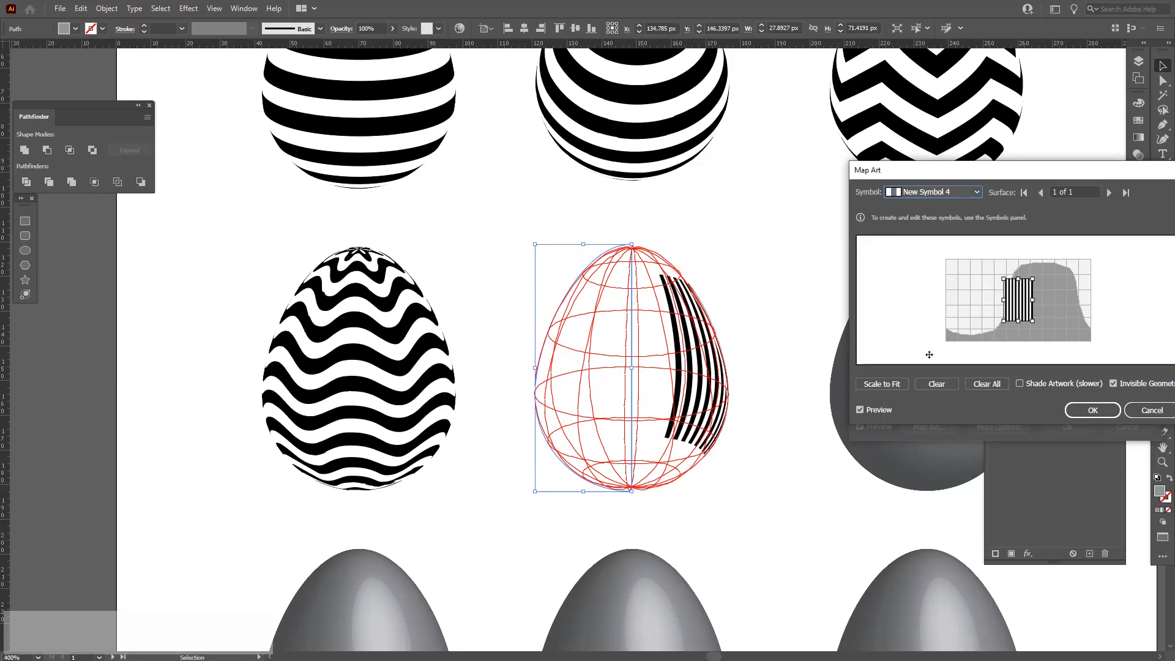
click(885, 388)
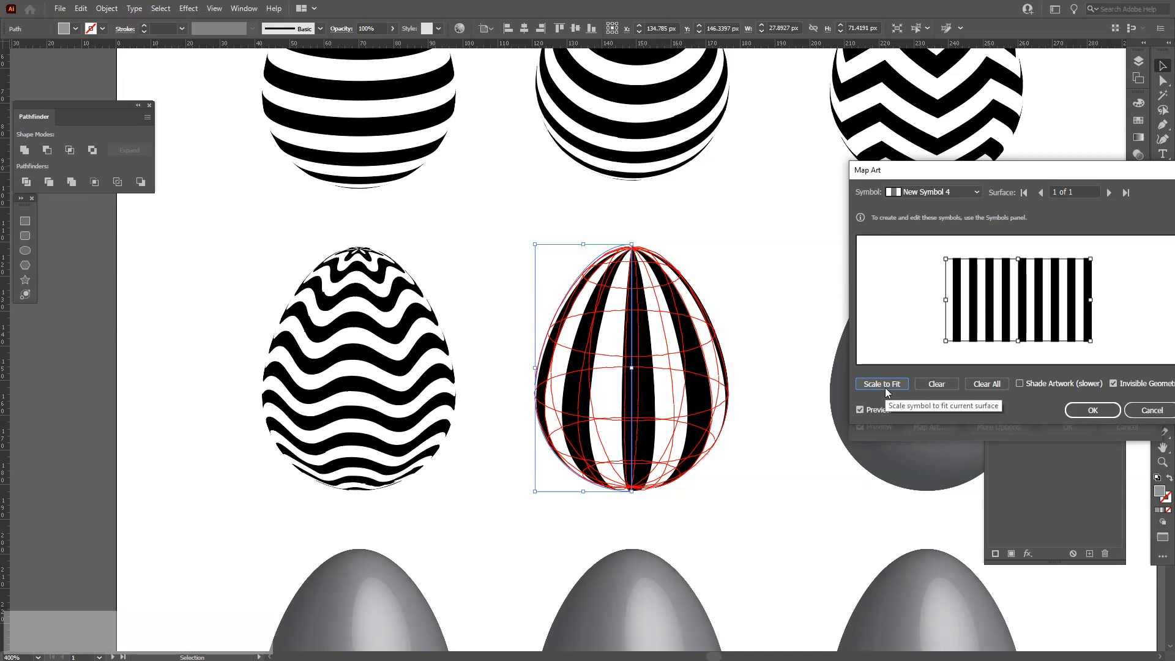
key(Escape)
key(Escape)
Expand the vertical-stripes symbol instance on the patterns artboard.
click(747, 418)
scroll(747, 417, down, 4)
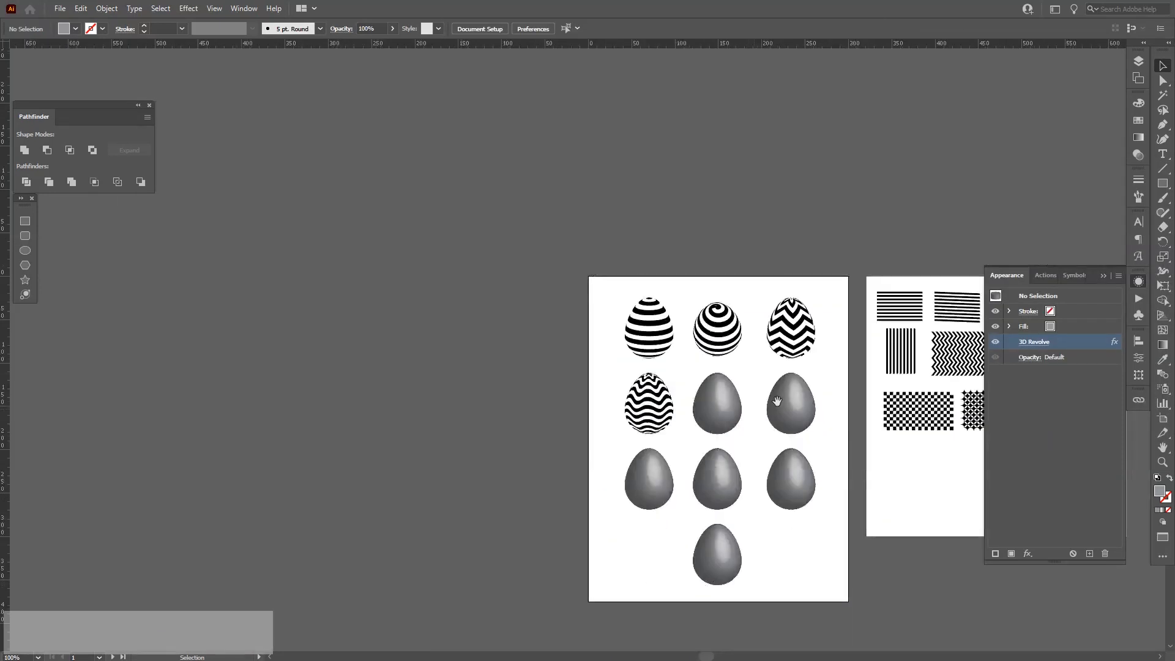
drag(777, 401, 534, 390)
scroll(837, 357, up, 2)
key(space)
drag(695, 380, 847, 323)
click(641, 281)
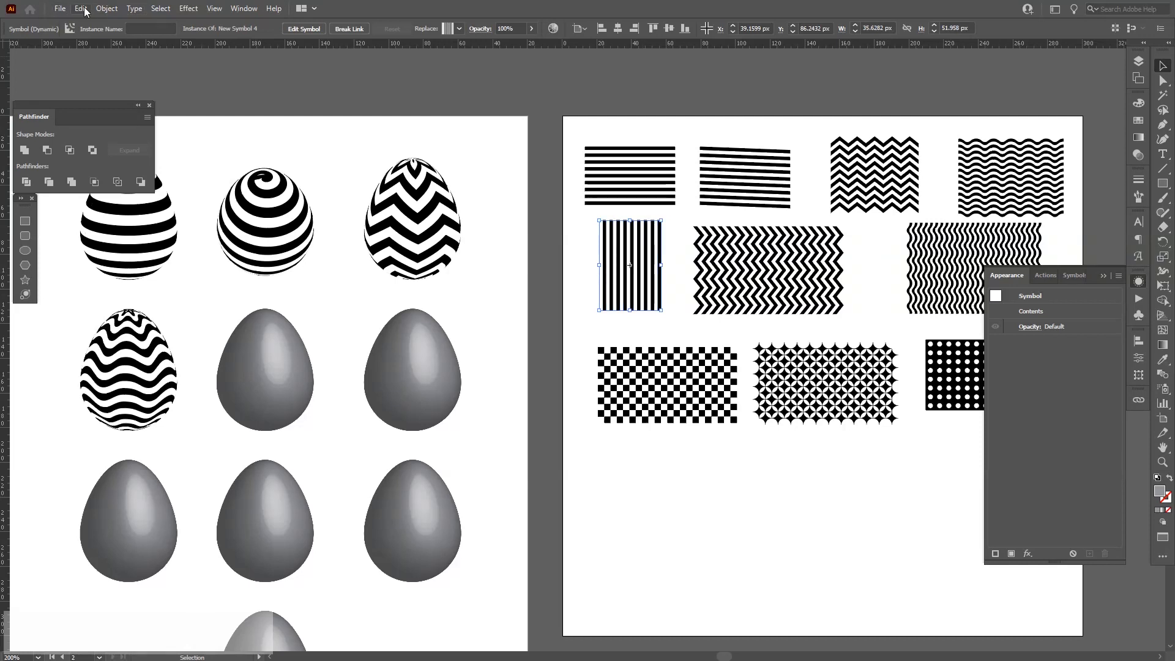
click(107, 8)
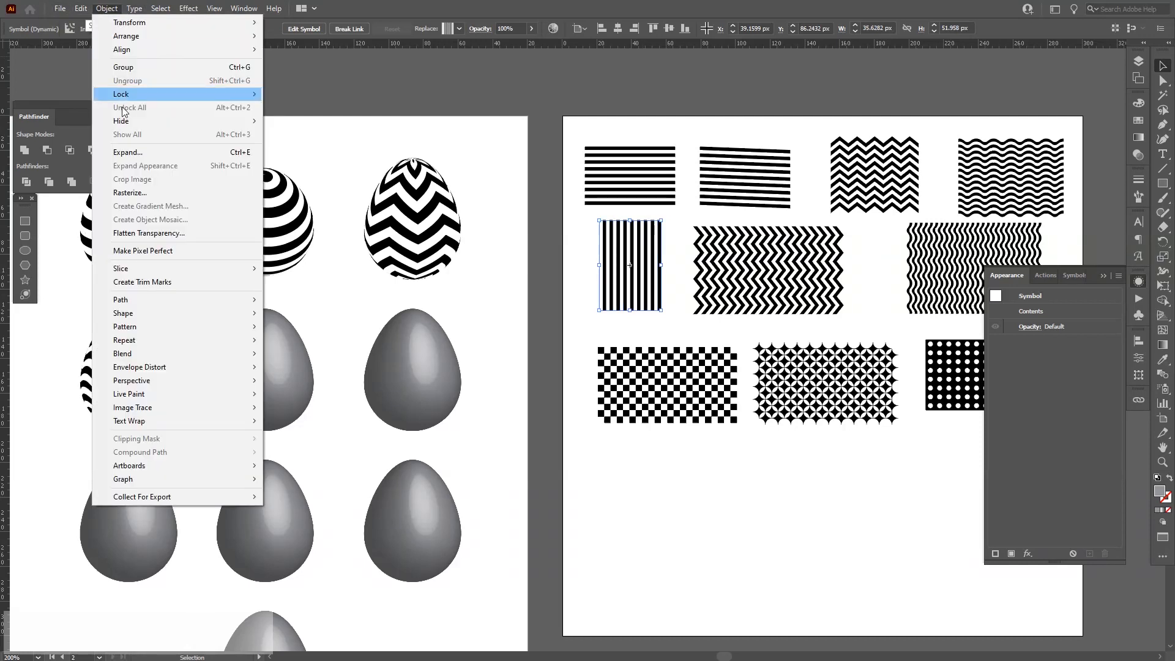
click(122, 147)
click(554, 406)
Group the expanded stripes and duplicate them sideways into a wider vertical-stripe pattern about 107 px wide.
drag(658, 287, 660, 508)
scroll(658, 506, up, 3)
drag(633, 446, 605, 428)
drag(733, 464, 394, 403)
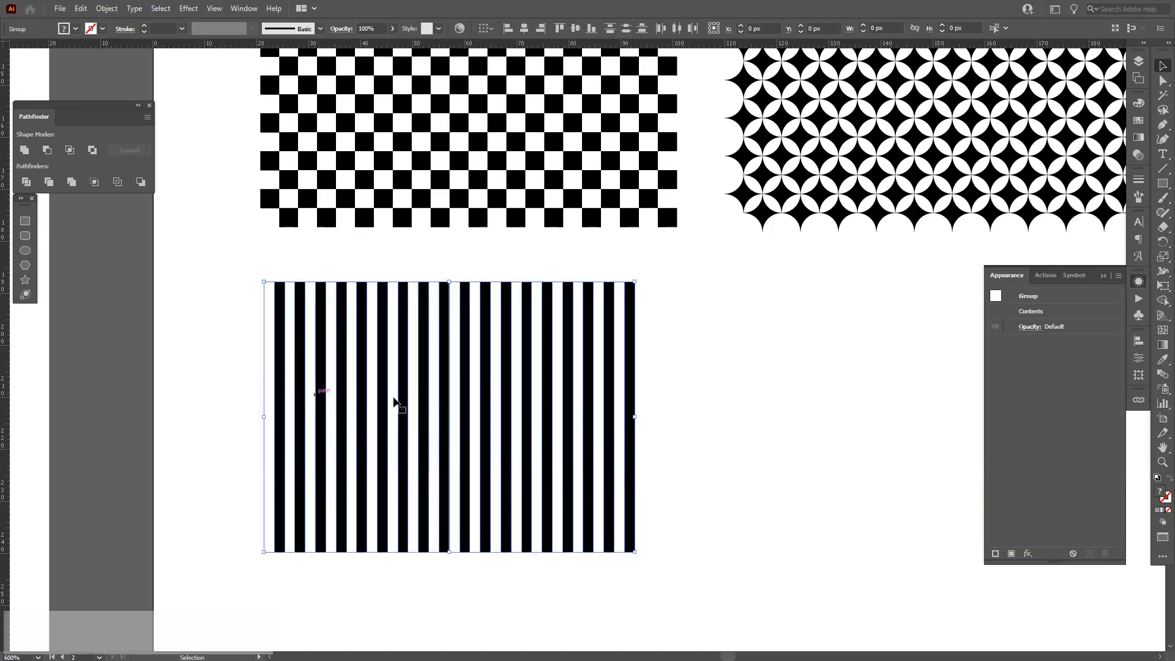
key(ctrl+g)
drag(477, 407, 790, 421)
drag(791, 401, 485, 387)
right_click(661, 399)
click(685, 503)
click(563, 394)
drag(563, 395, 747, 411)
scroll(747, 411, down, 1)
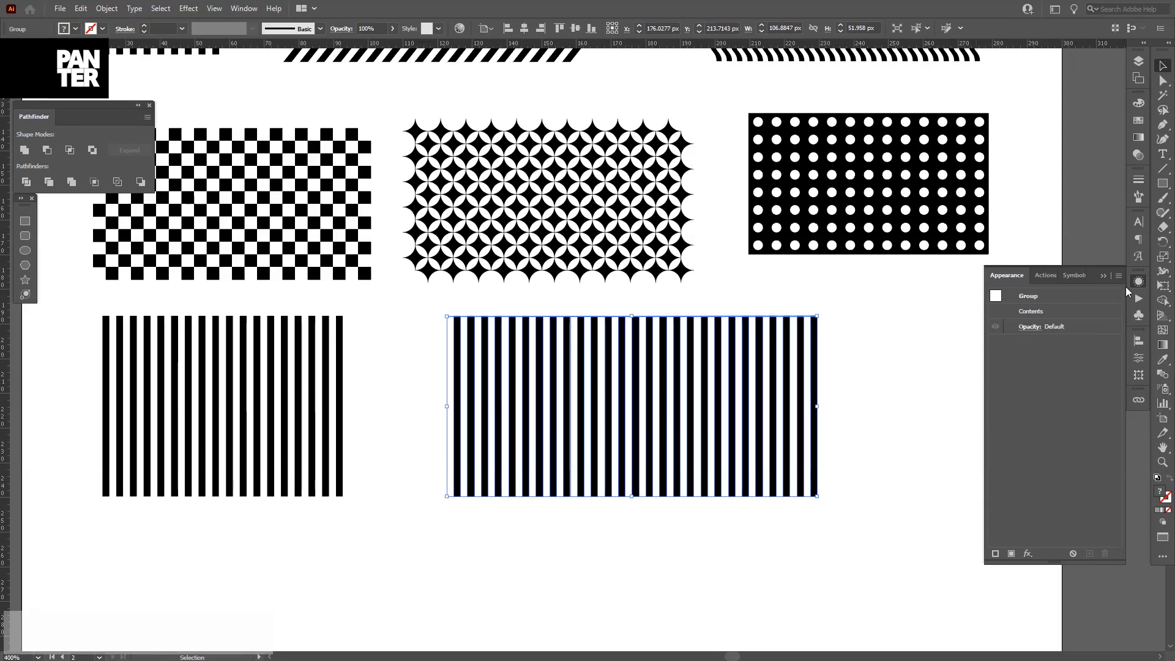
Save both the wide and the original vertical-stripe groups as new symbols.
click(1138, 315)
drag(715, 375, 1071, 426)
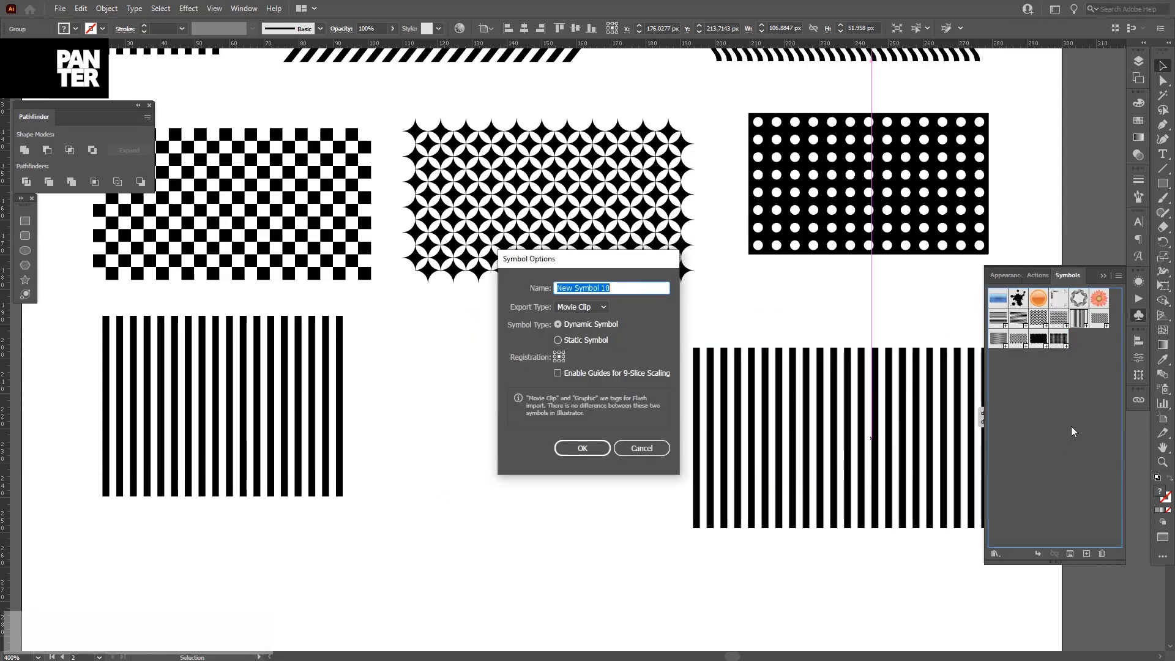
key(Return)
drag(273, 404, 1074, 468)
key(Return)
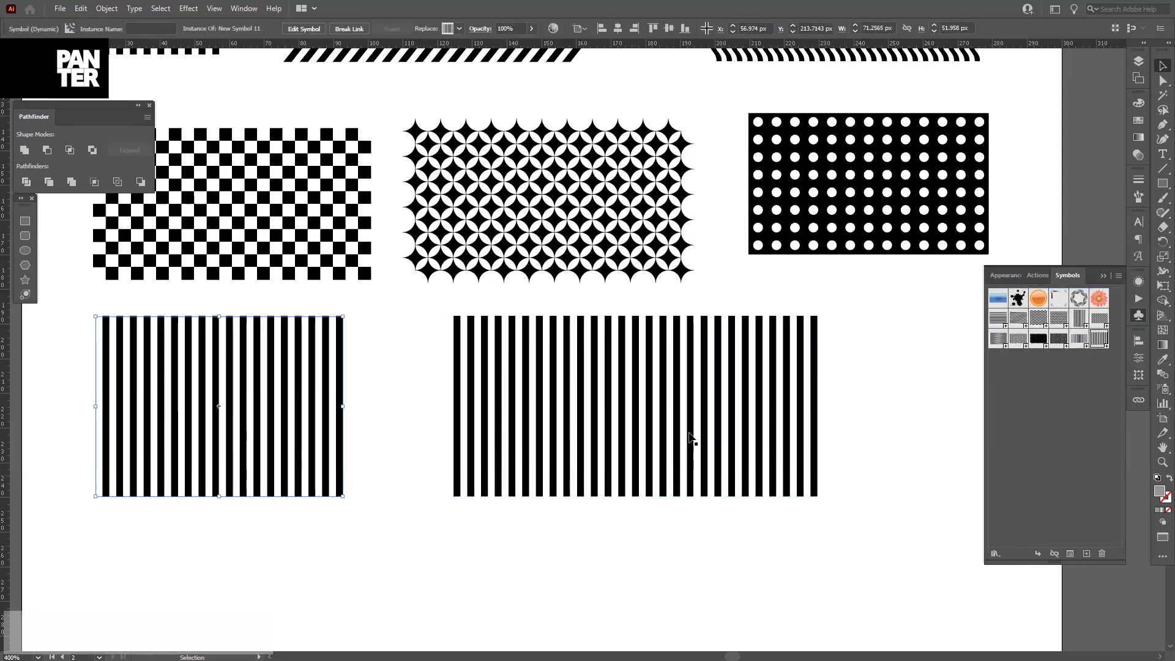
Wrap the wide vertical-stripe symbol New Symbol 10 onto the second egg as map art, scaled to fit with invisible geometry.
scroll(469, 395, down, 2)
drag(407, 384, 879, 404)
scroll(377, 296, up, 3)
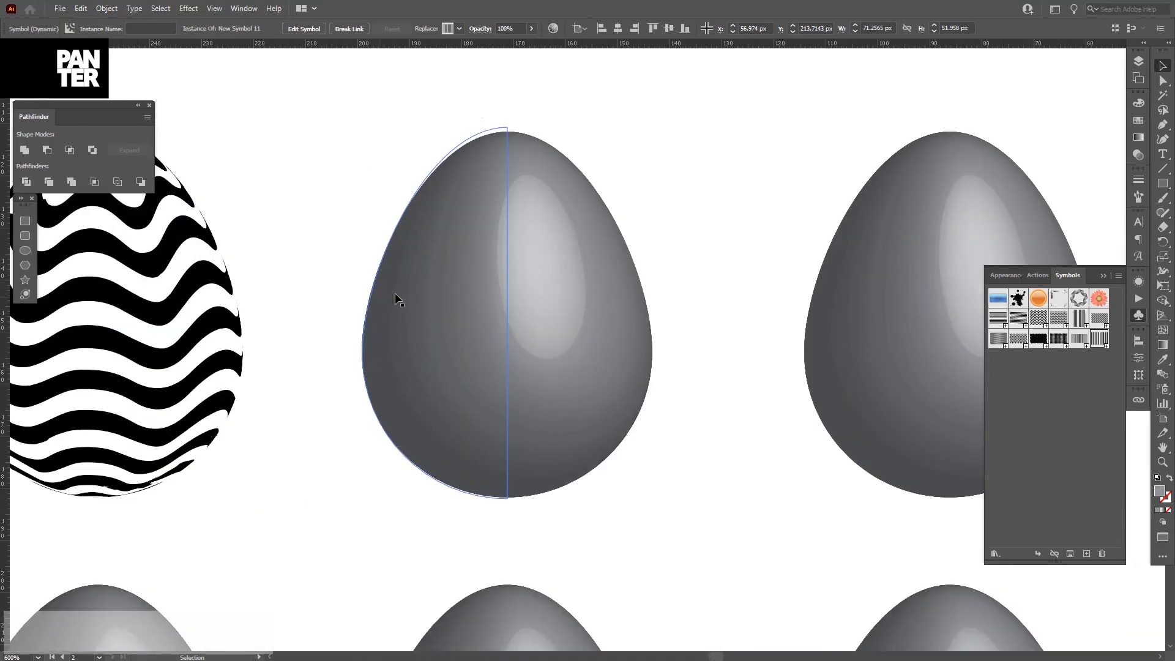
click(396, 294)
drag(579, 314, 530, 322)
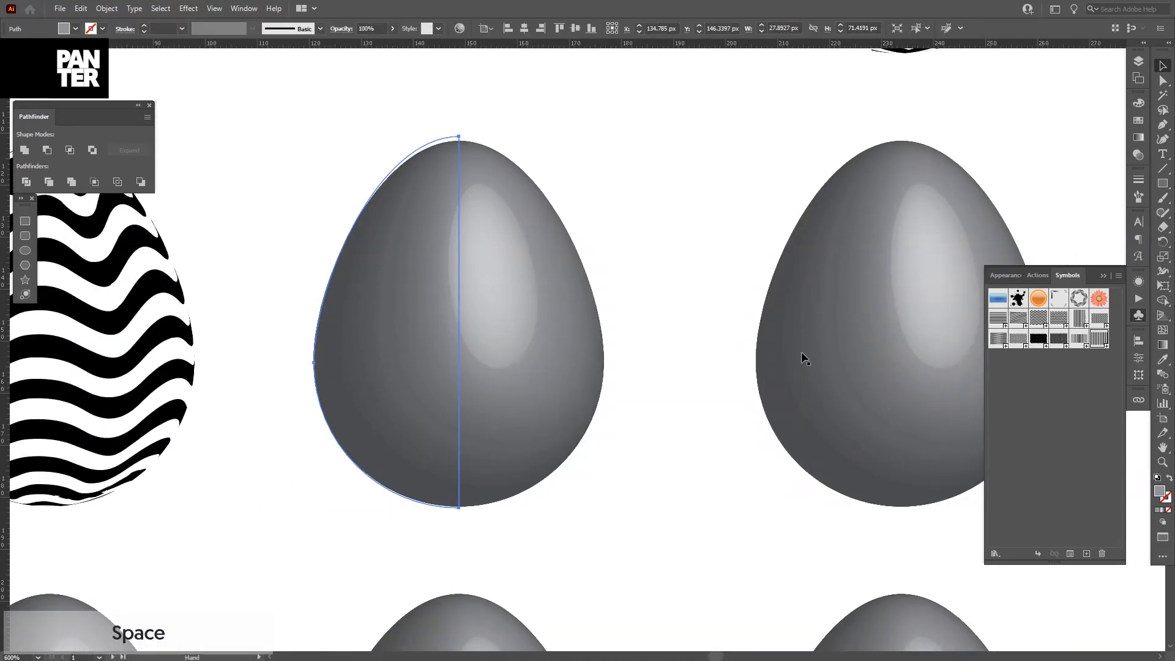
click(1140, 282)
click(1038, 346)
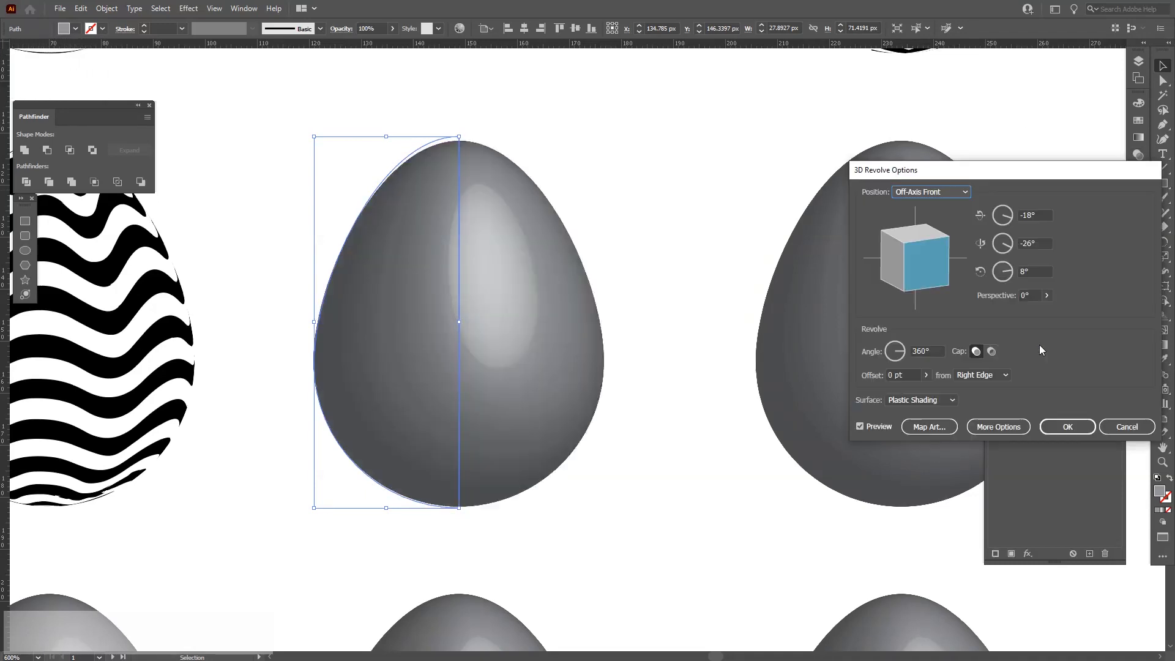
click(928, 429)
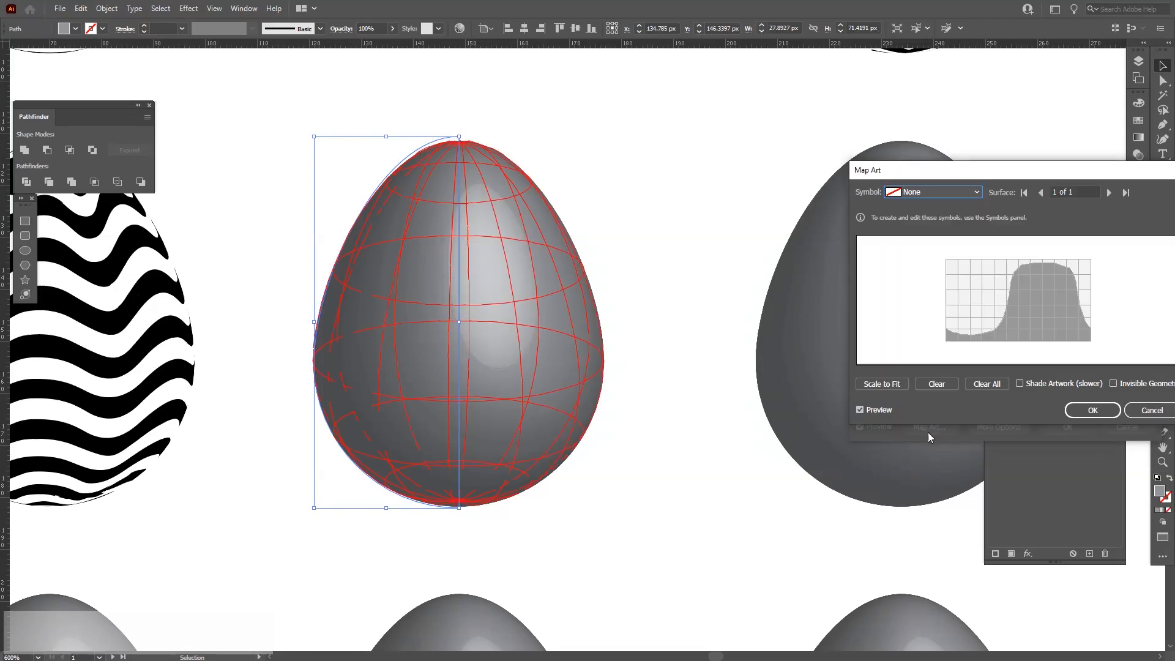
click(1125, 379)
click(922, 191)
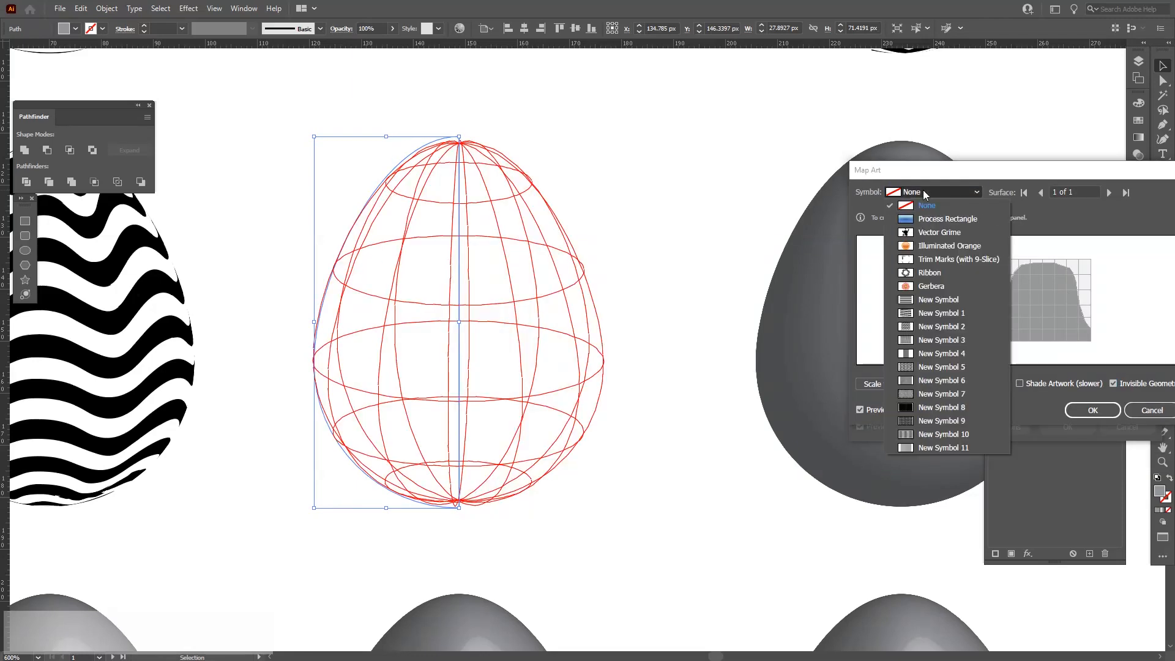
click(957, 433)
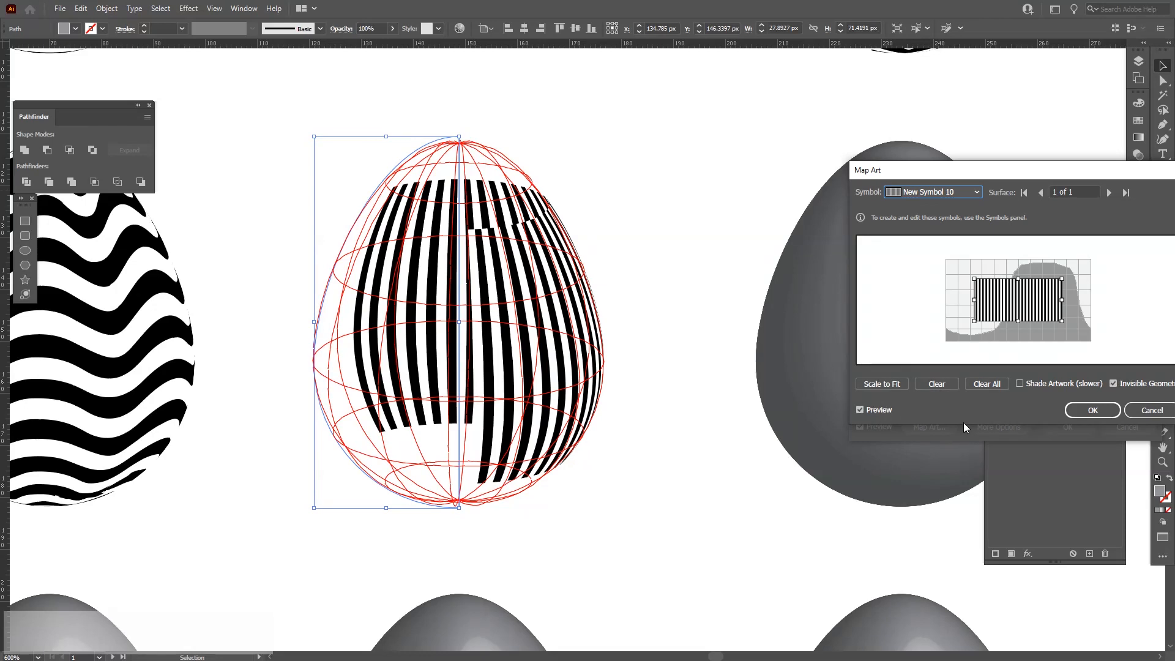
click(899, 386)
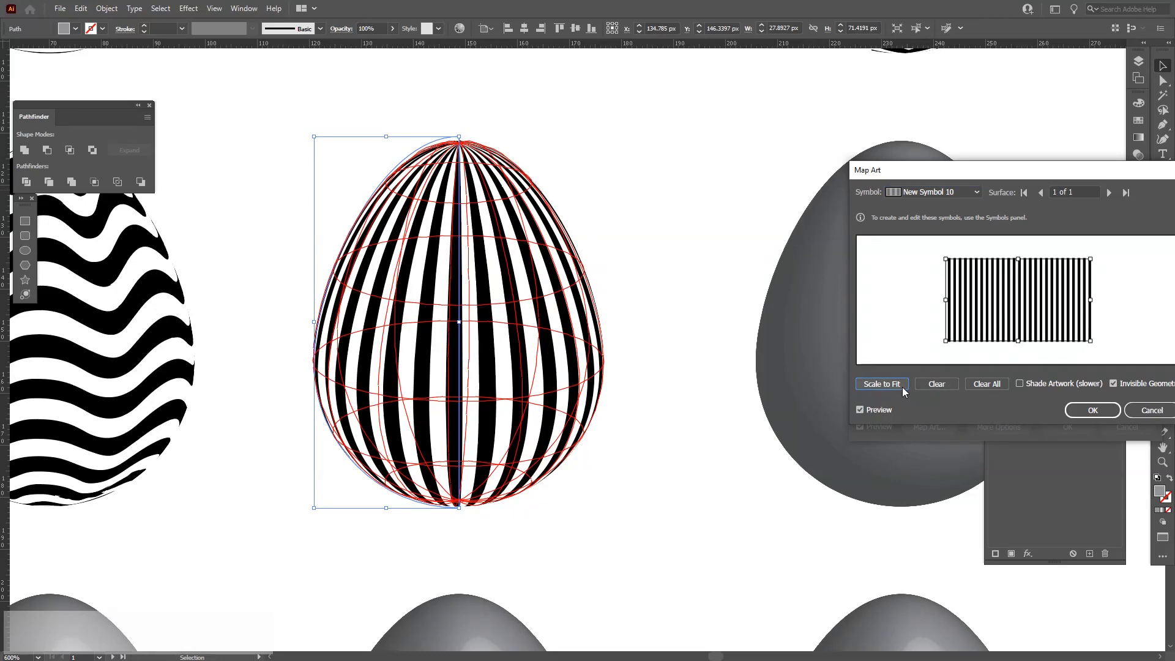
click(1081, 411)
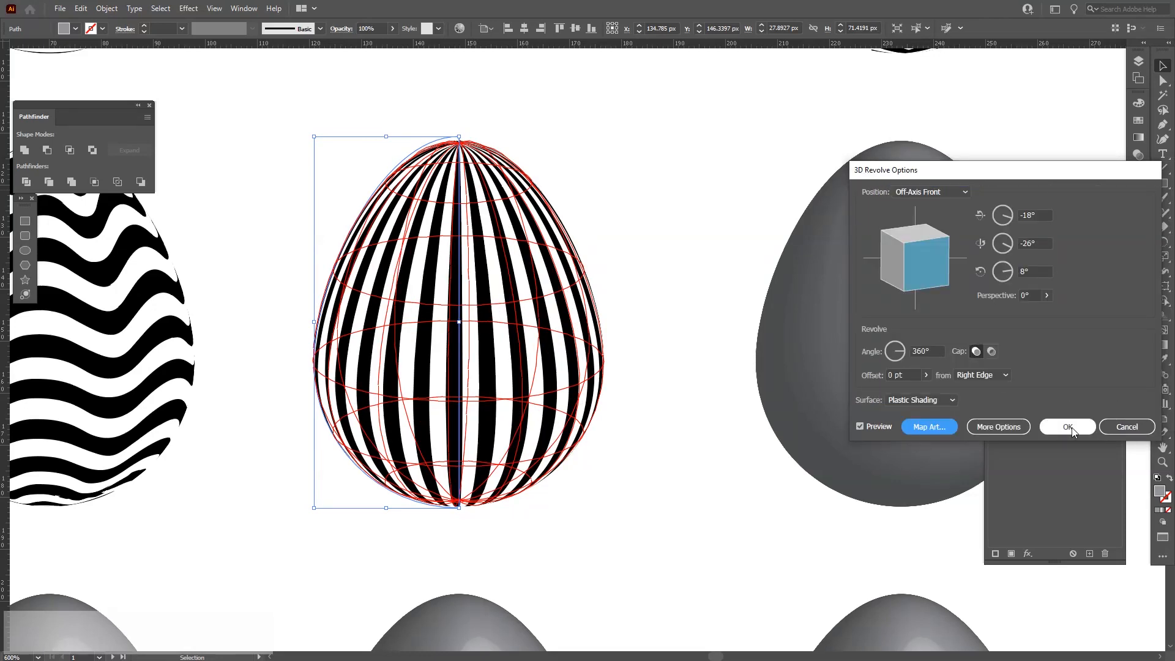
click(1072, 432)
Wrap the vertical-stripe symbol New Symbol 11 onto the third egg as map art, scaled to fit with invisible geometry.
alt+scroll(652, 233, down, 2)
drag(651, 234, 624, 244)
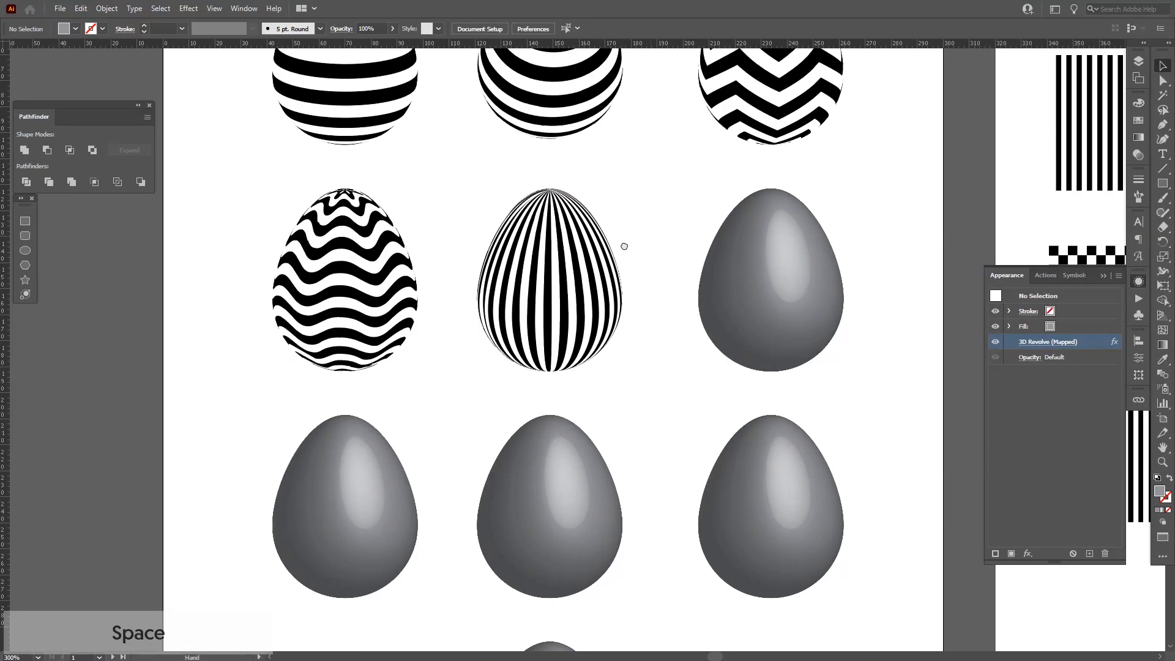
alt+scroll(661, 225, up, 1)
click(715, 320)
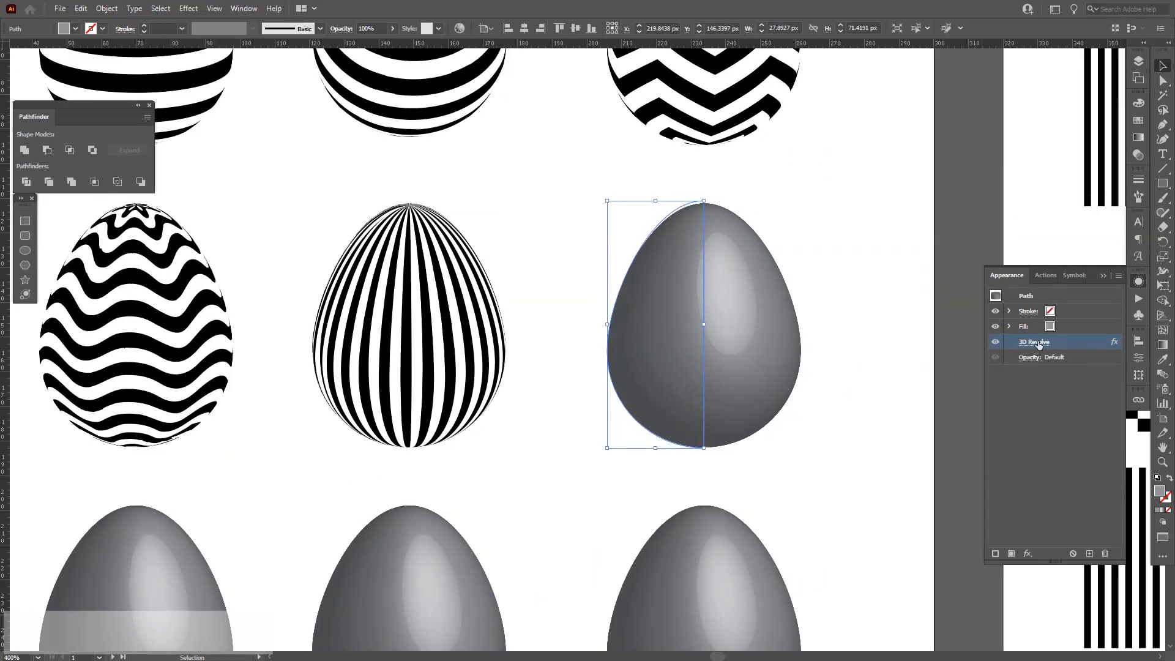
click(1040, 343)
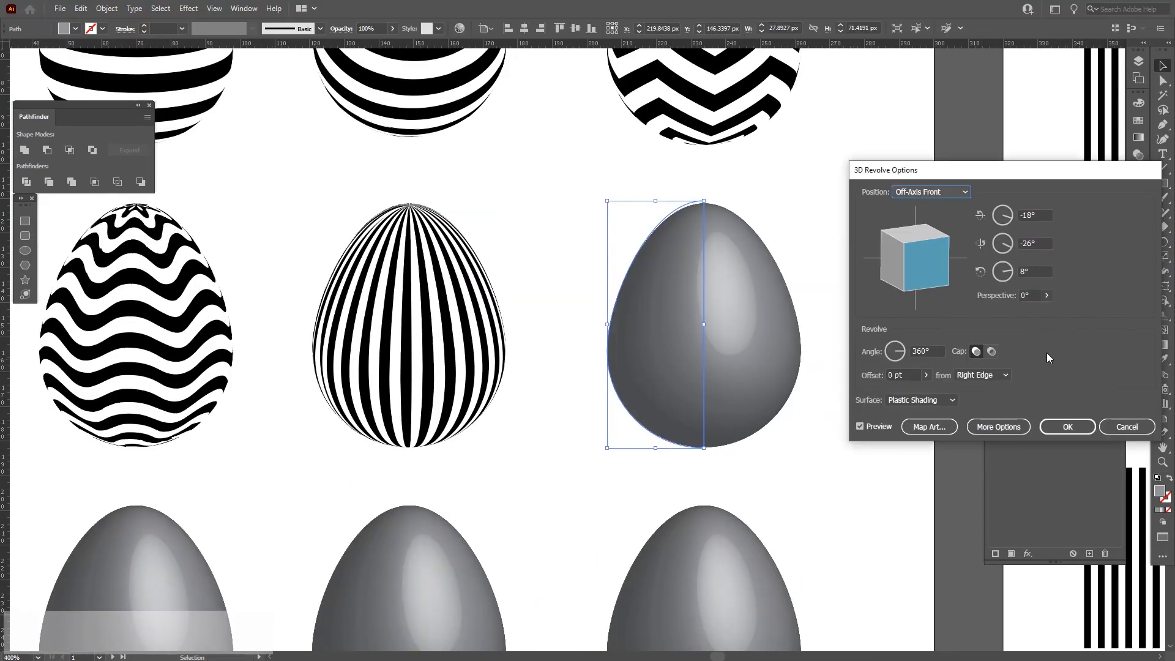
click(917, 425)
click(1131, 384)
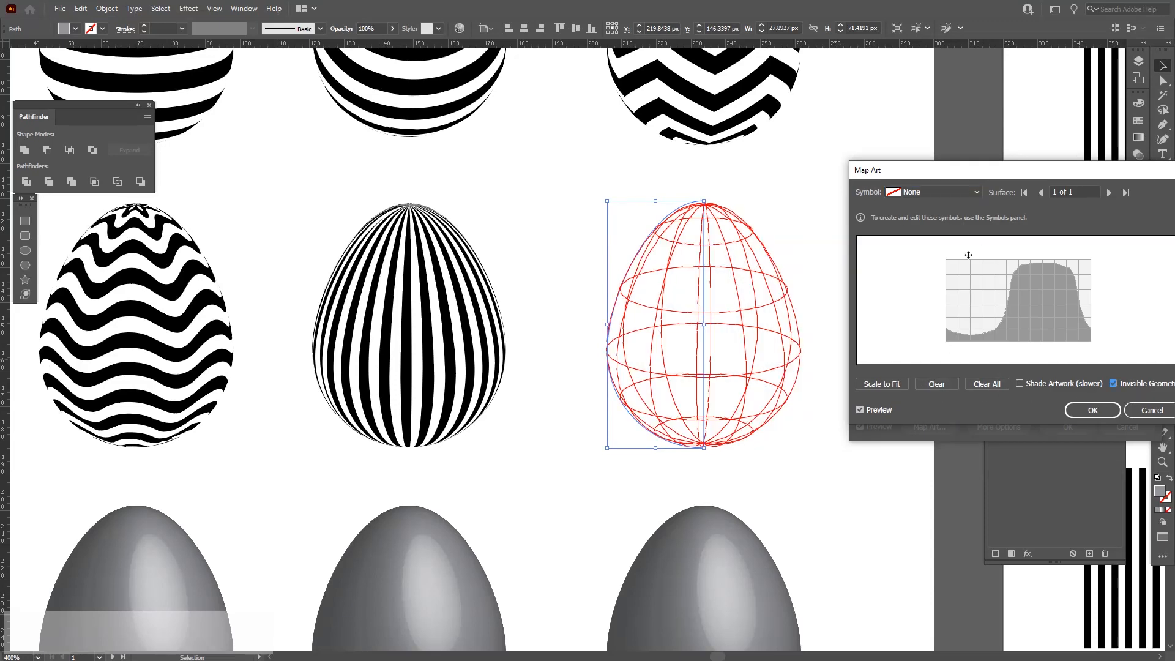
click(934, 194)
click(935, 448)
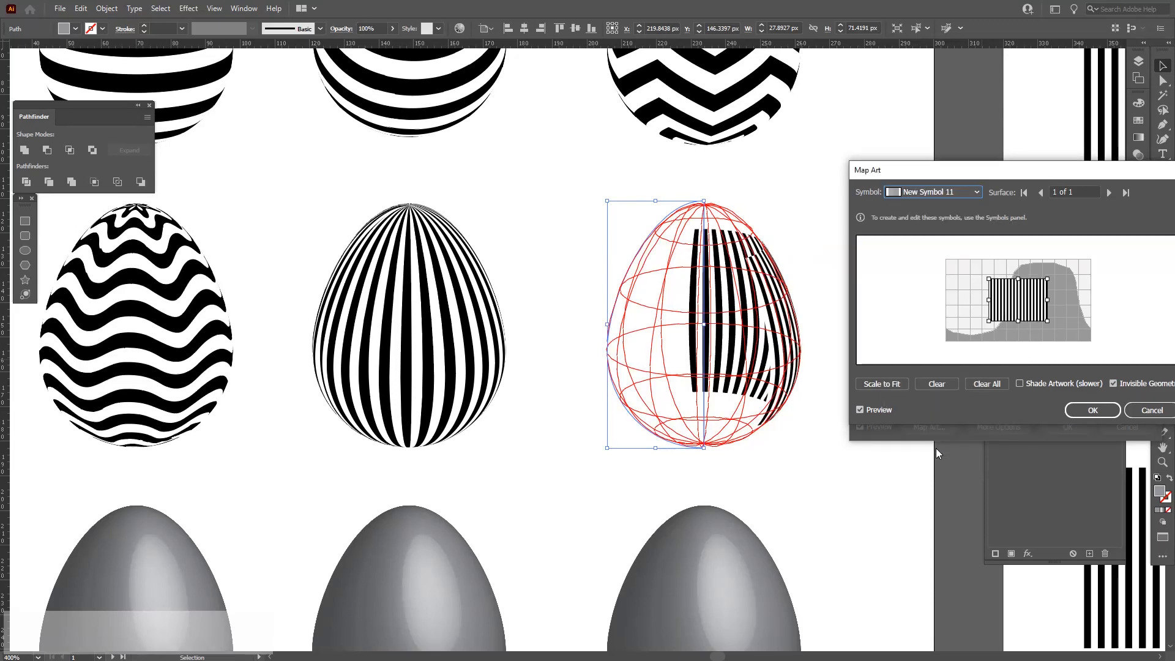
click(903, 386)
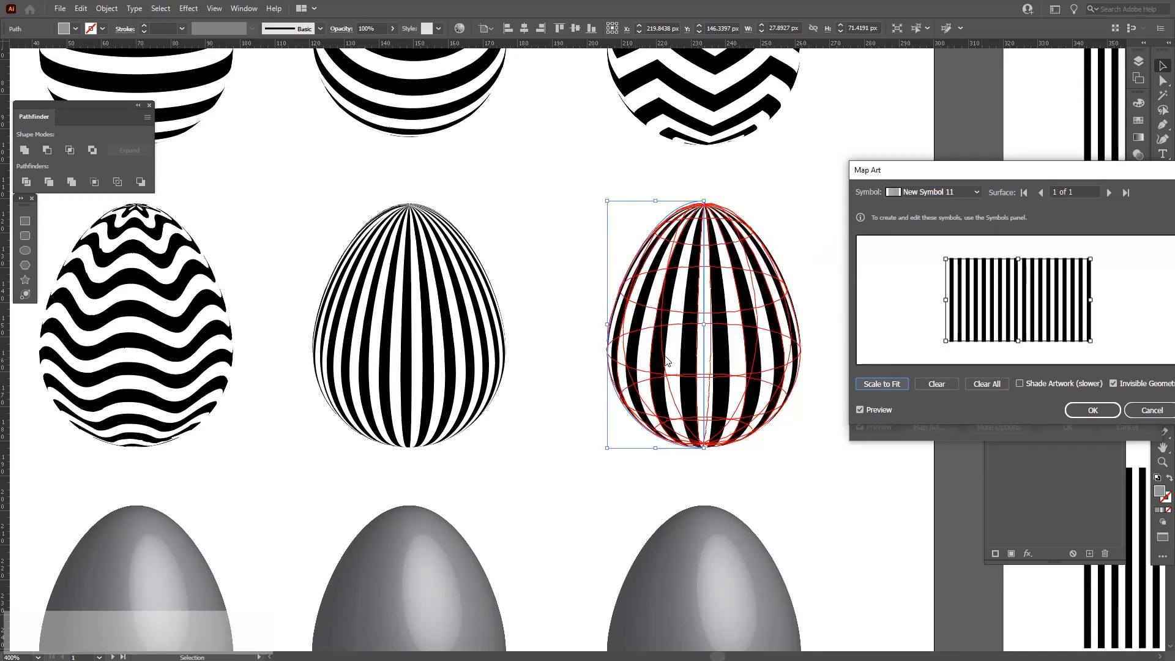
click(1092, 410)
click(1068, 426)
click(810, 248)
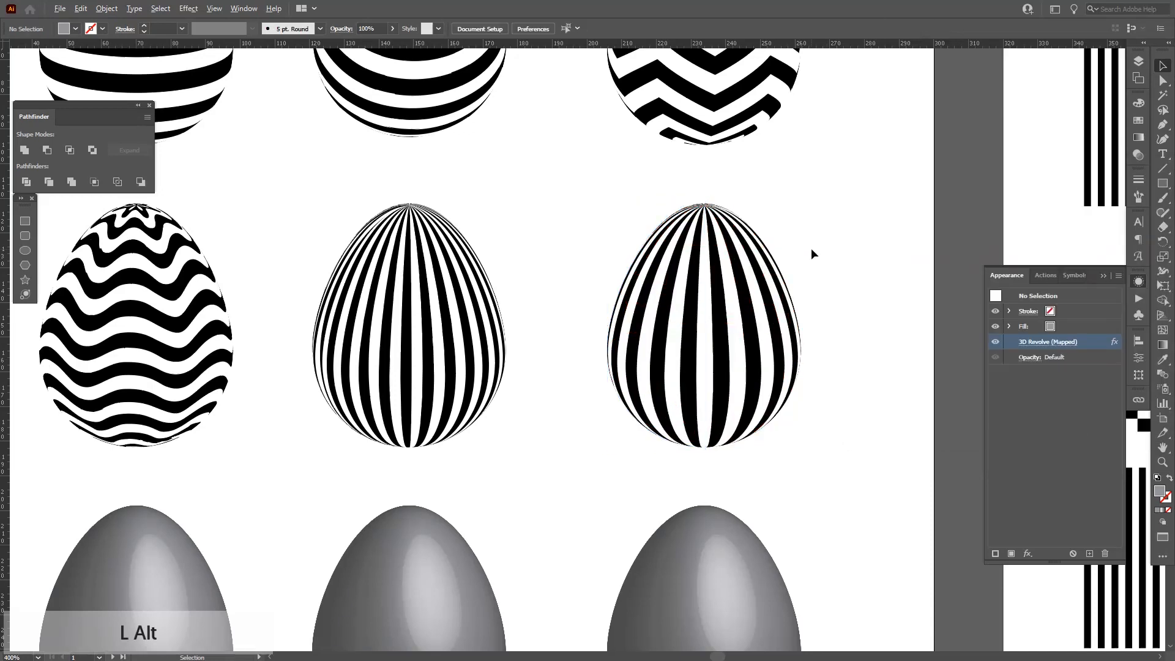
Wrap the zigzag symbol New Symbol 5 onto the egg in the next row, scaled to fit and stretched slightly wider.
scroll(813, 251, down, 2)
key(space)
drag(817, 254, 819, 223)
scroll(618, 296, up, 1)
key(space)
drag(671, 349, 682, 330)
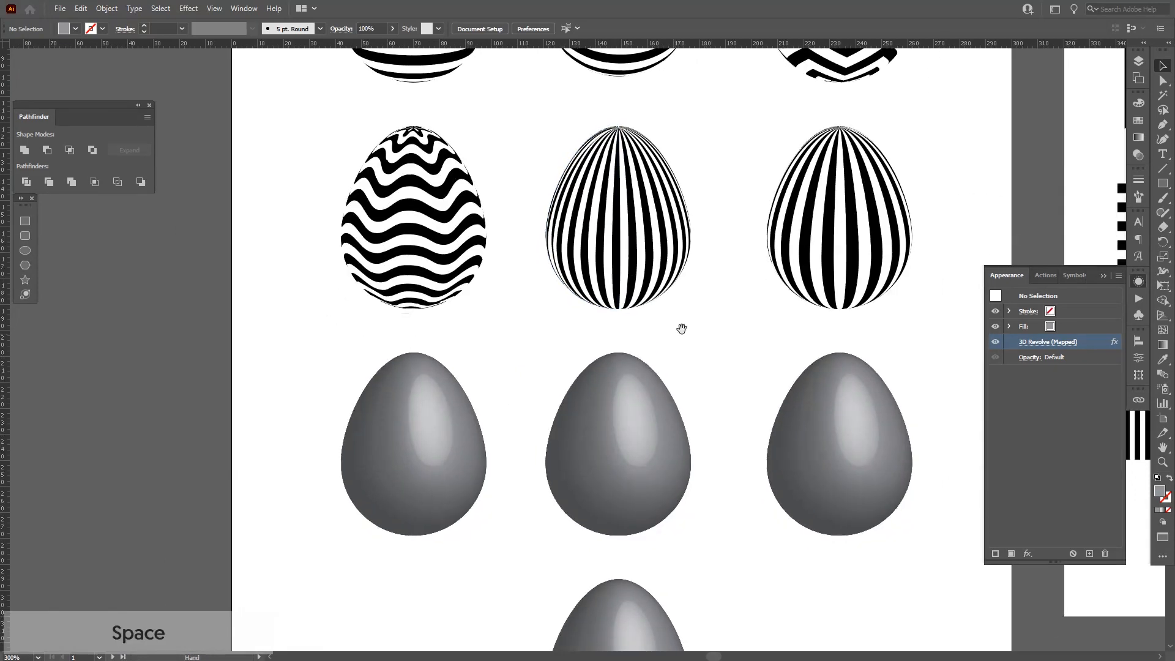
scroll(488, 377, up, 1)
key(space)
drag(487, 376, 449, 273)
scroll(429, 306, down, 1)
scroll(404, 321, up, 1)
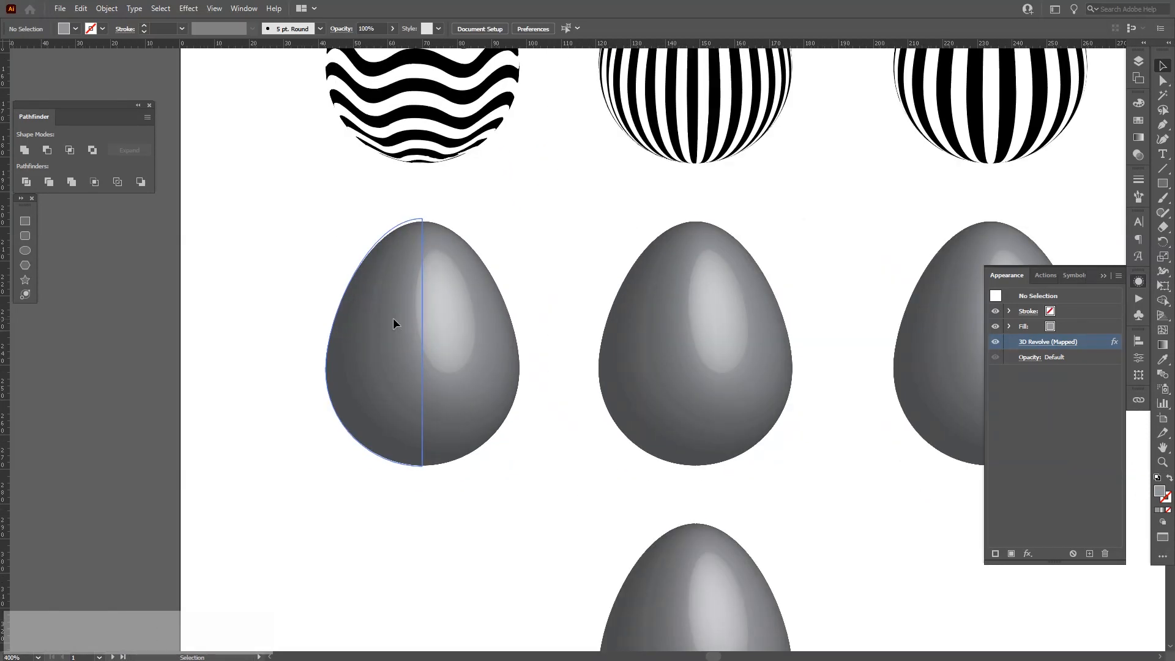
click(393, 317)
click(1040, 342)
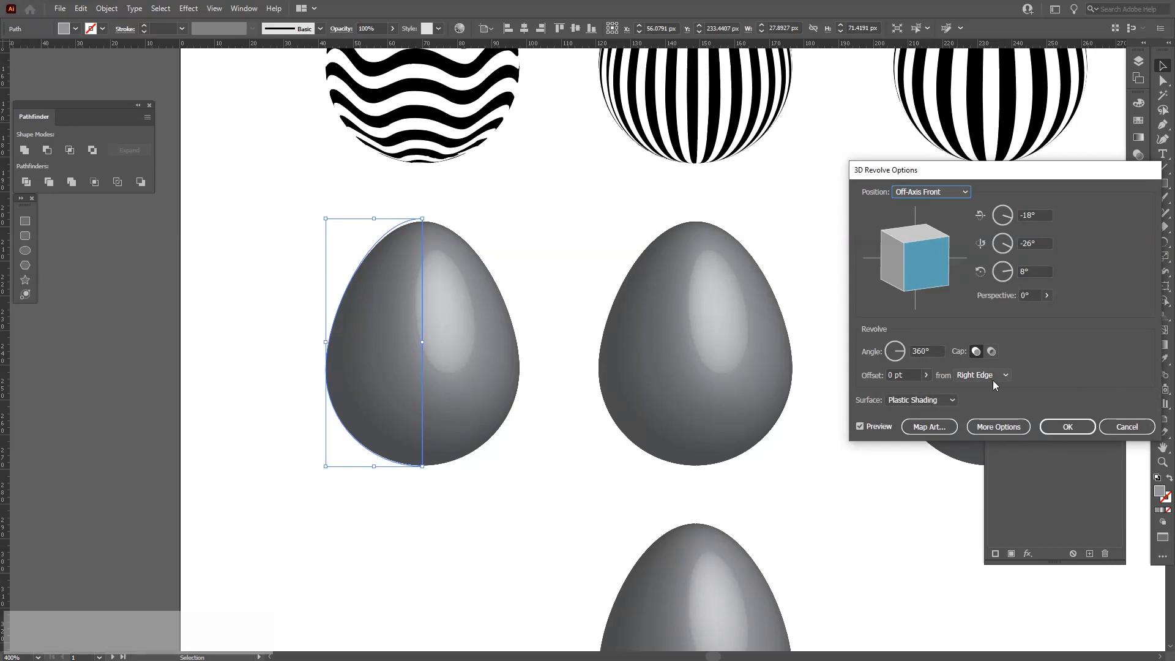
click(930, 426)
click(1126, 383)
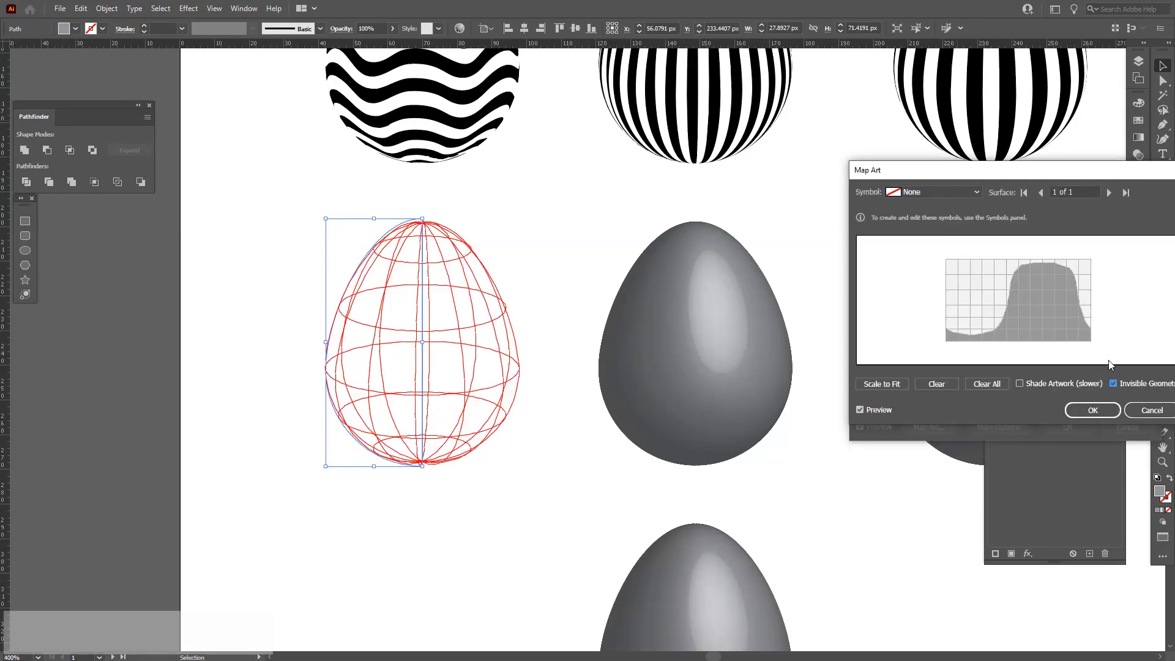
click(946, 189)
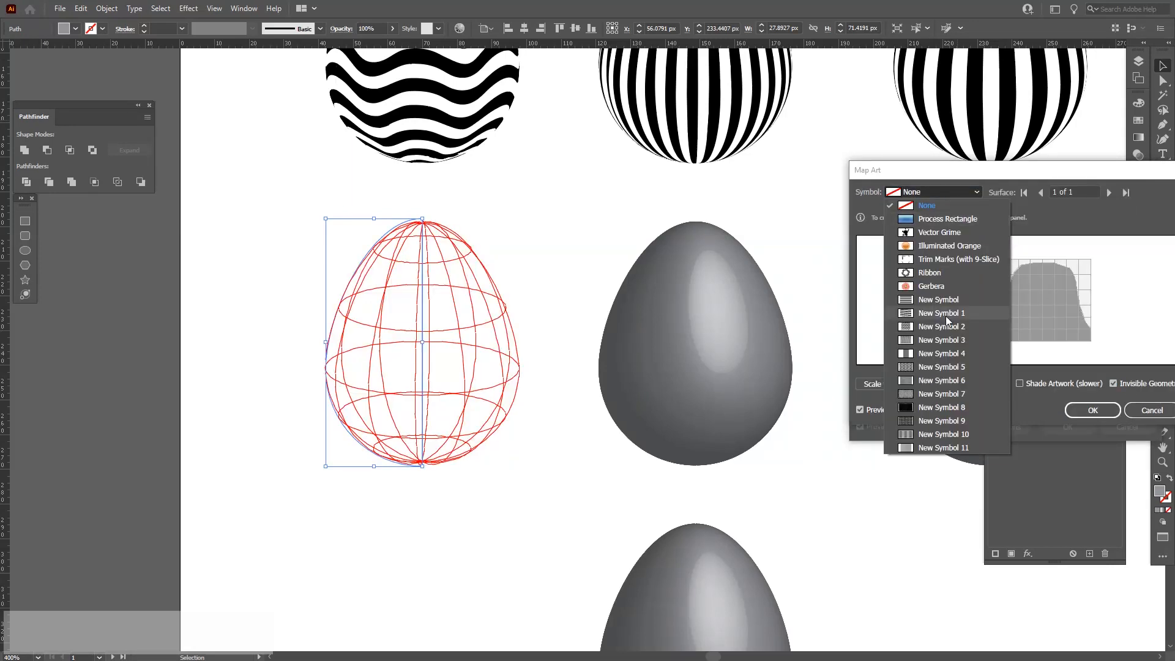
click(934, 368)
click(892, 383)
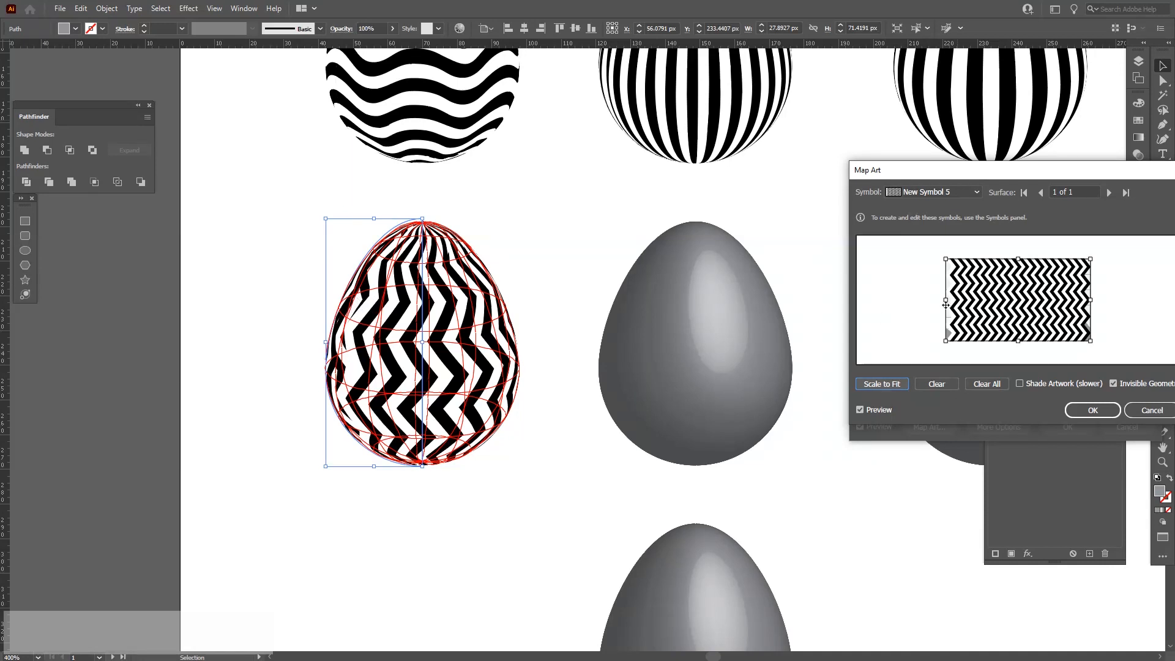
drag(946, 302, 939, 304)
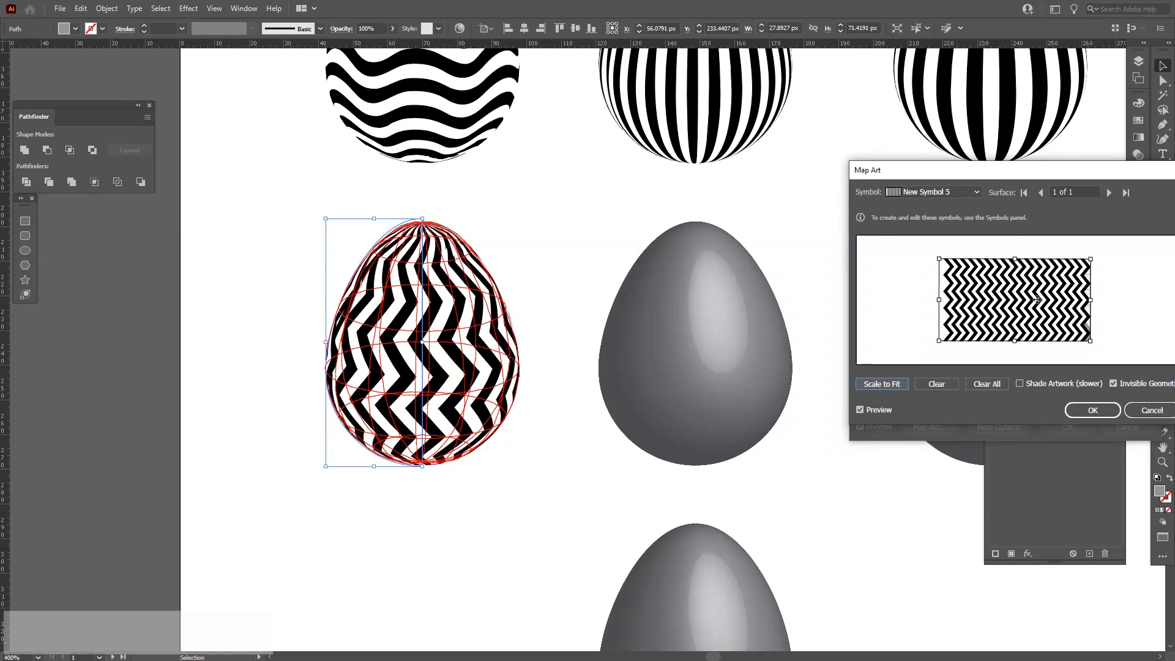
drag(1090, 300, 1099, 301)
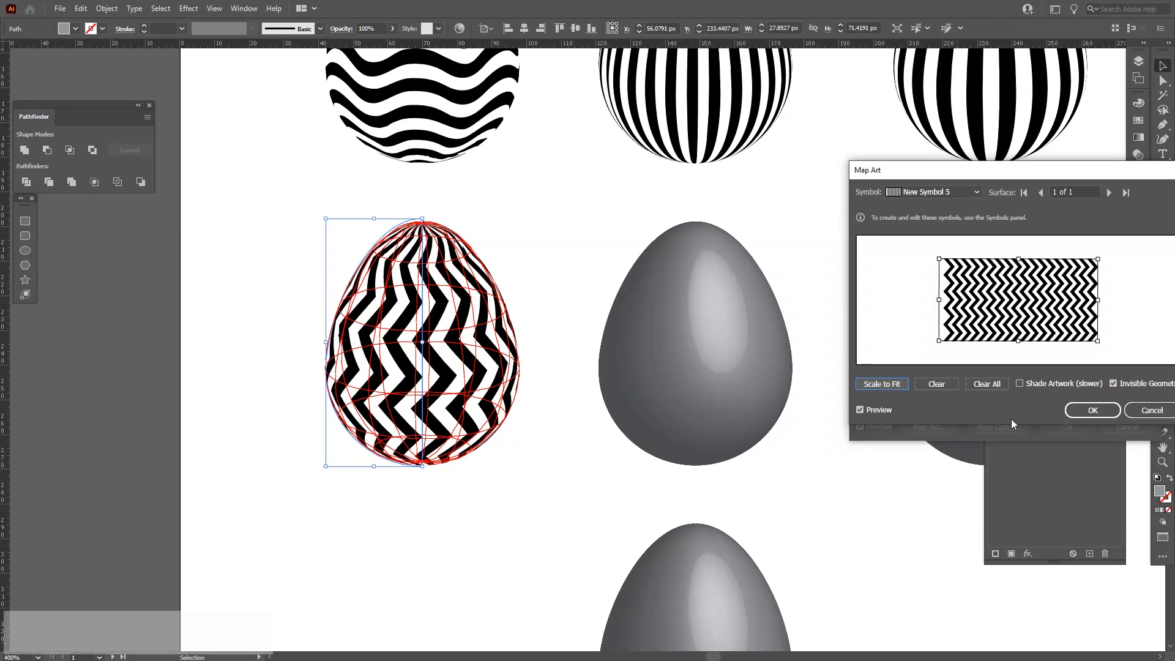
click(1093, 410)
click(1072, 426)
Reopen the zigzag egg's map art and slightly adjust the symbol's left and right edges to align the seam.
alt+scroll(307, 348, up, 3)
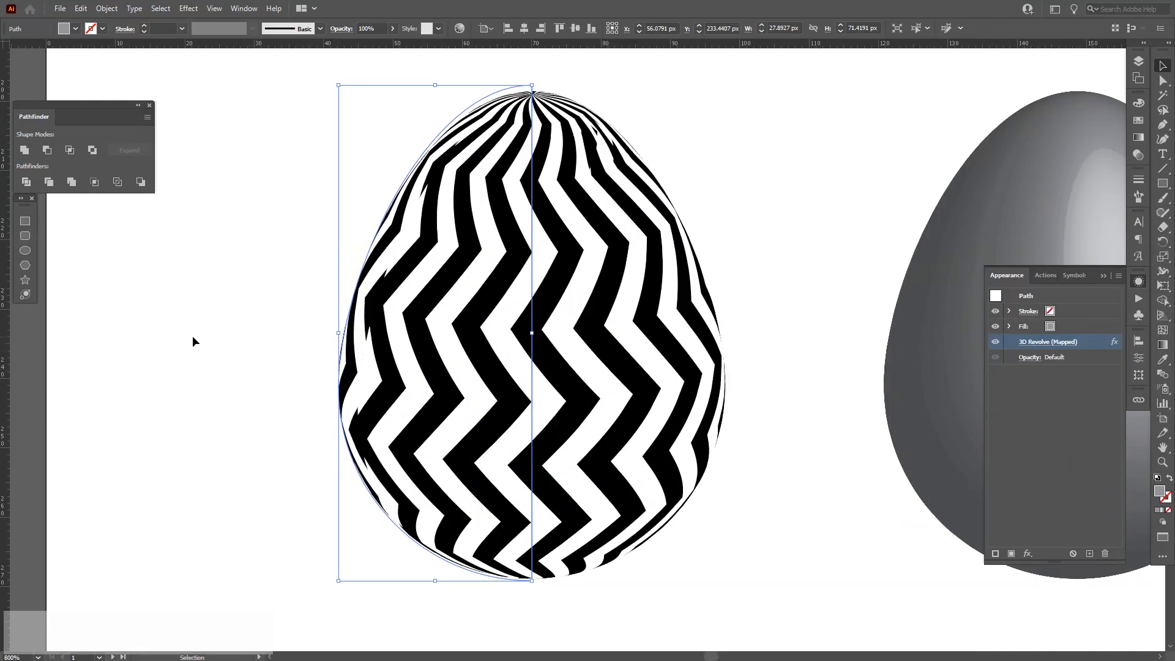
click(193, 336)
alt+scroll(239, 334, up, 1)
key(space)
drag(318, 330, 312, 315)
click(526, 308)
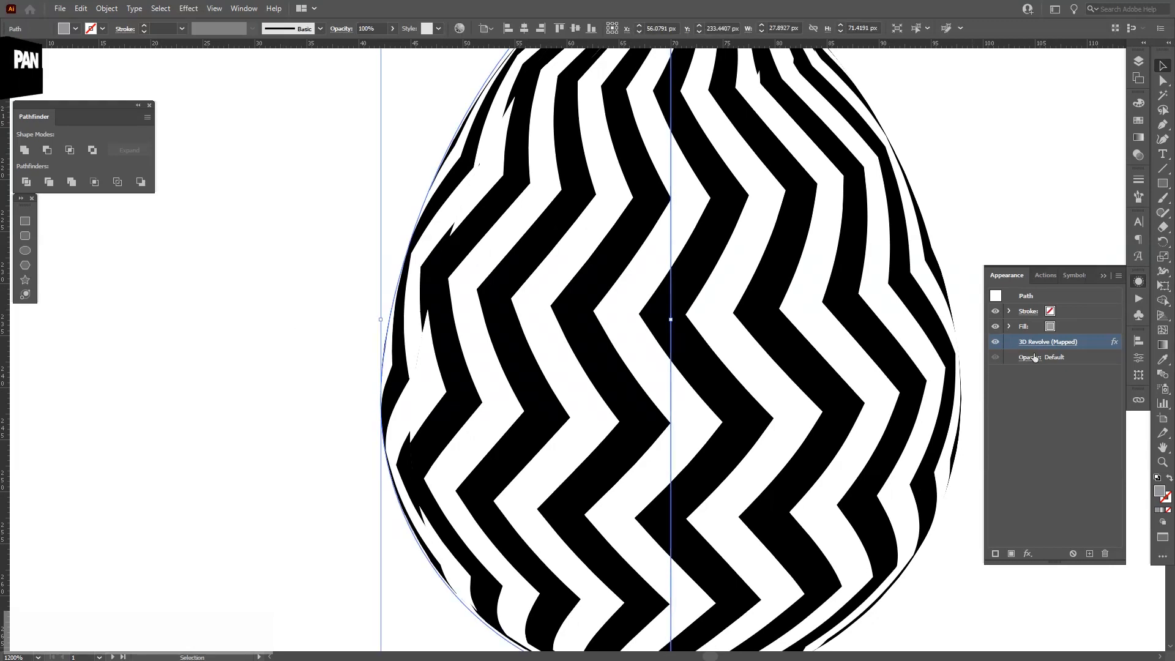
click(1041, 340)
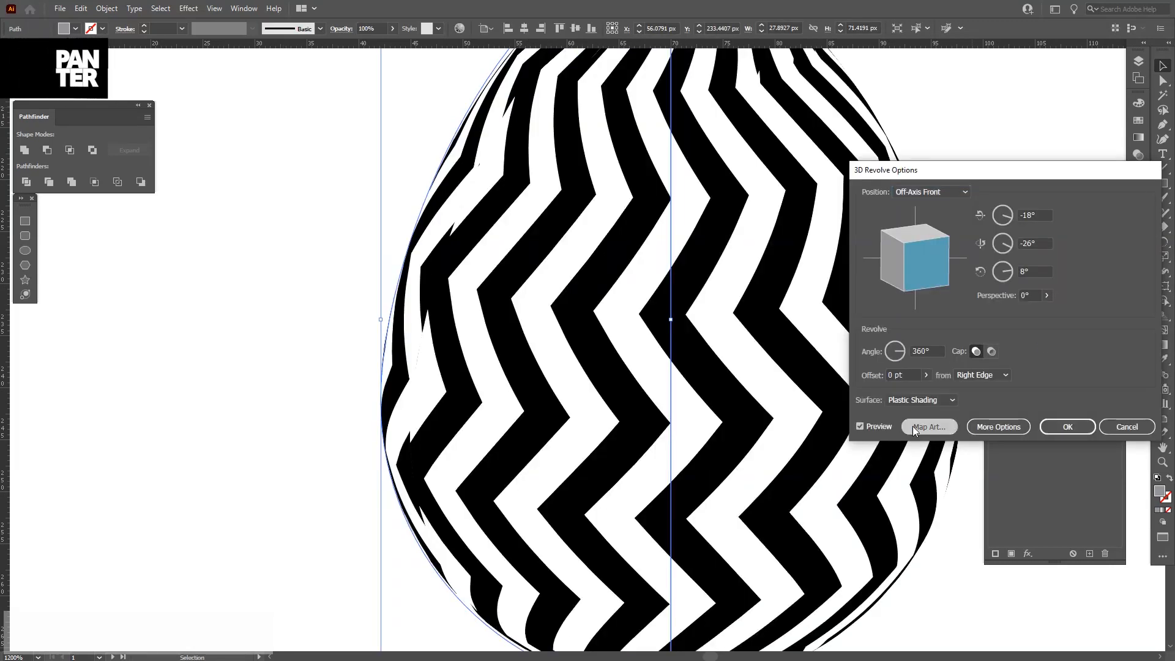
click(914, 427)
drag(940, 300, 937, 301)
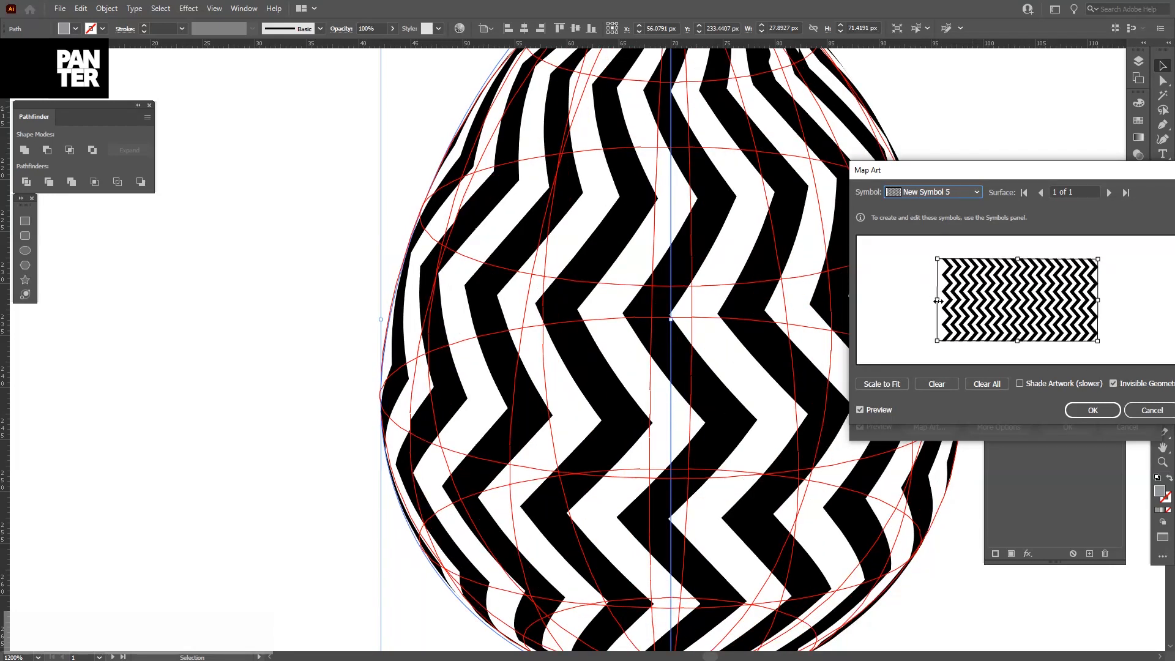
drag(936, 300, 938, 303)
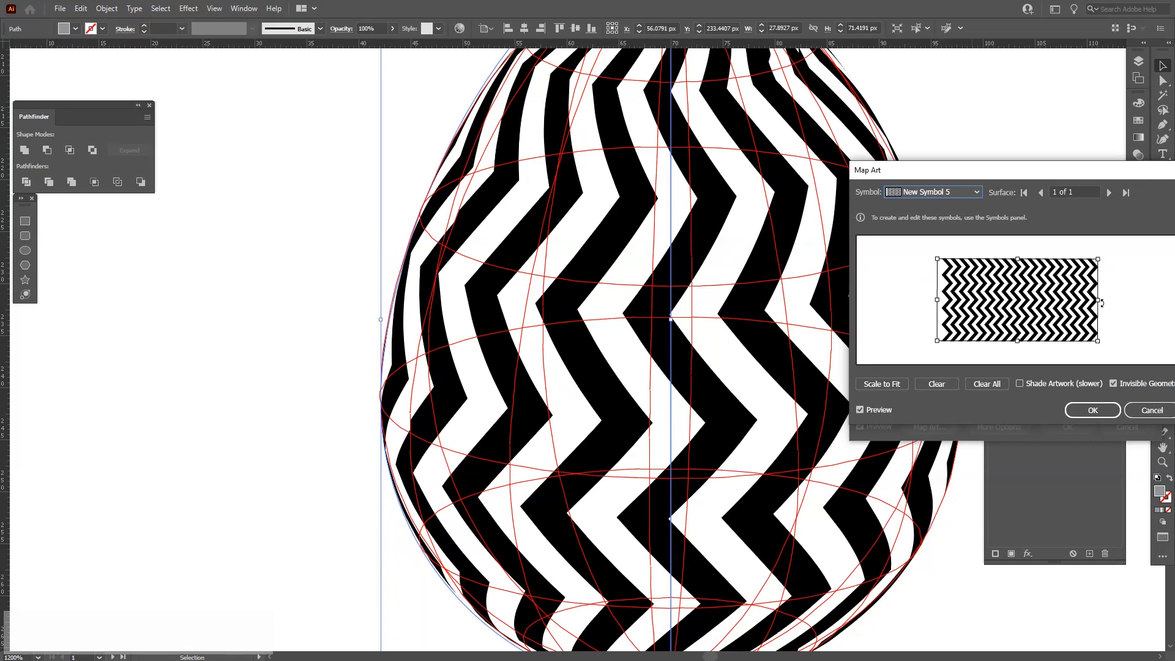
drag(1101, 303, 1100, 302)
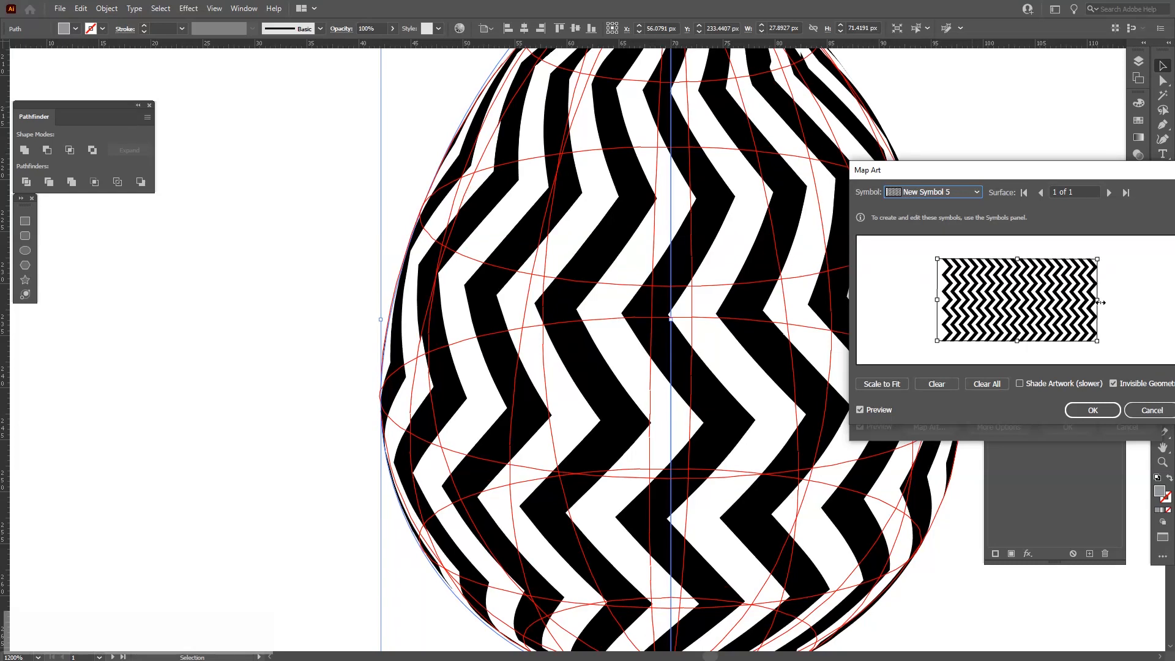
drag(938, 302, 938, 302)
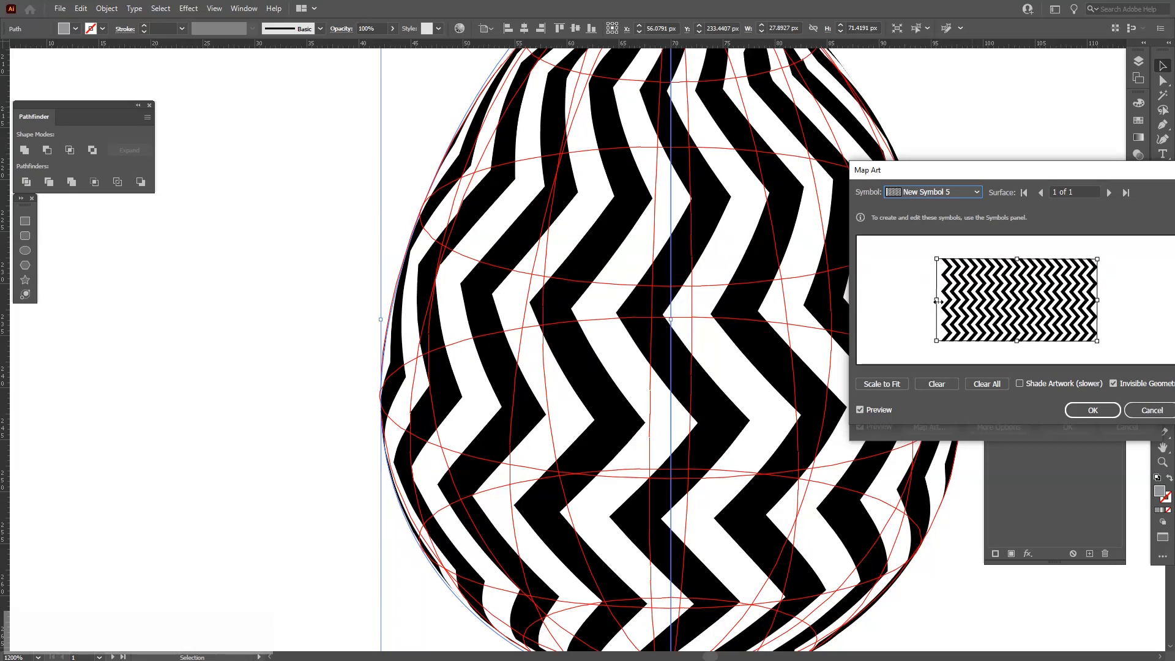
click(1092, 410)
click(1067, 426)
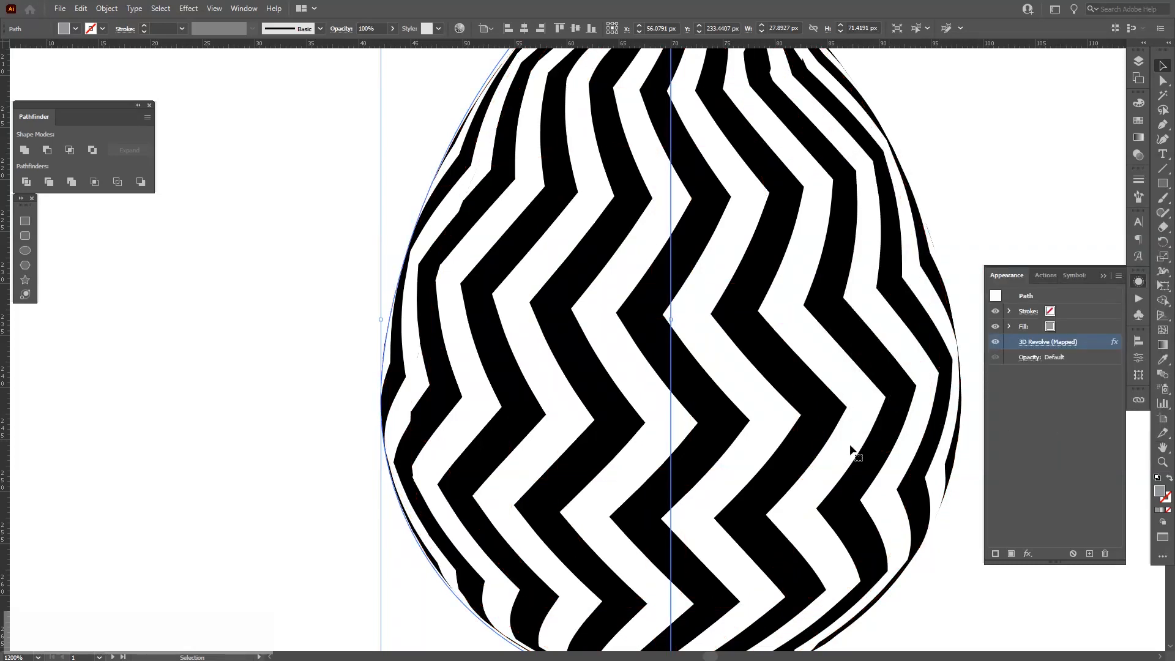
Wrap the wavy symbol New Symbol 6 onto the middle egg of the second row as map art, scaled to fit, with invisible geometry, stretched slightly wider.
drag(822, 449, 564, 412)
scroll(563, 412, down, 3)
drag(618, 353, 333, 299)
click(516, 328)
click(542, 408)
click(1034, 343)
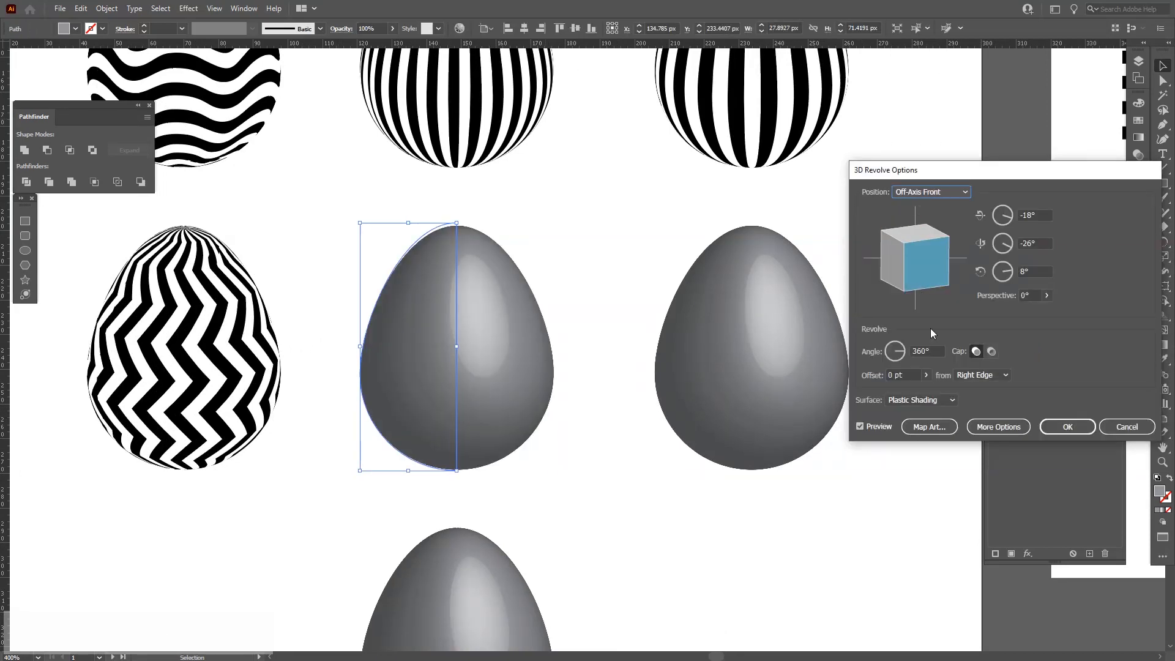
click(927, 428)
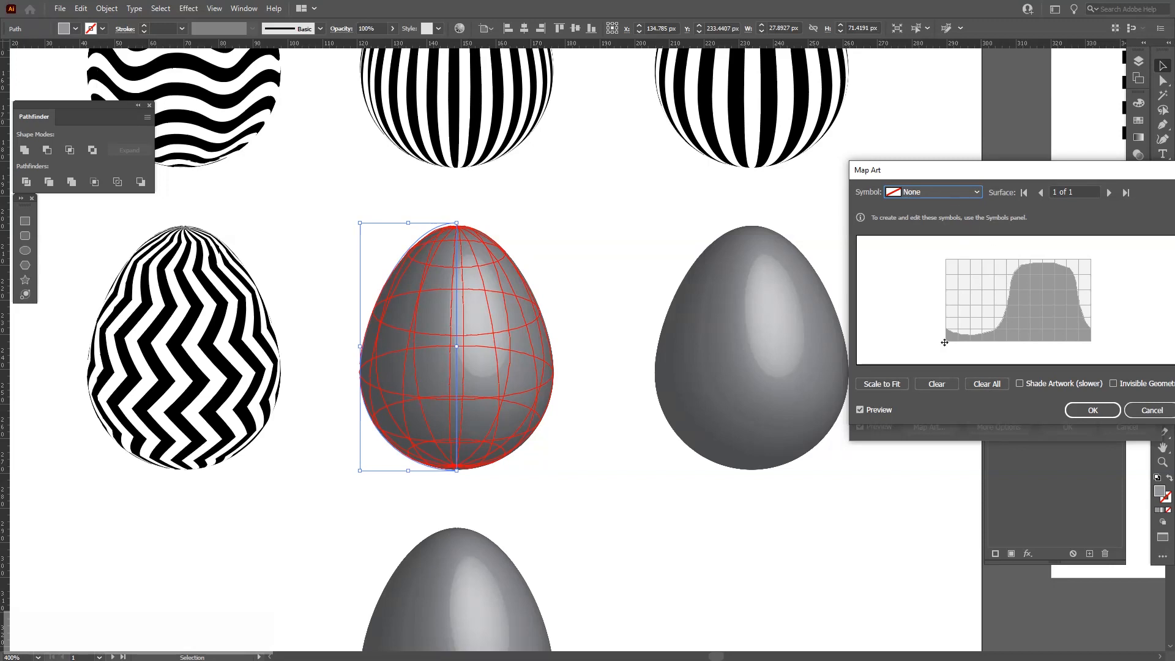
click(1120, 386)
click(935, 191)
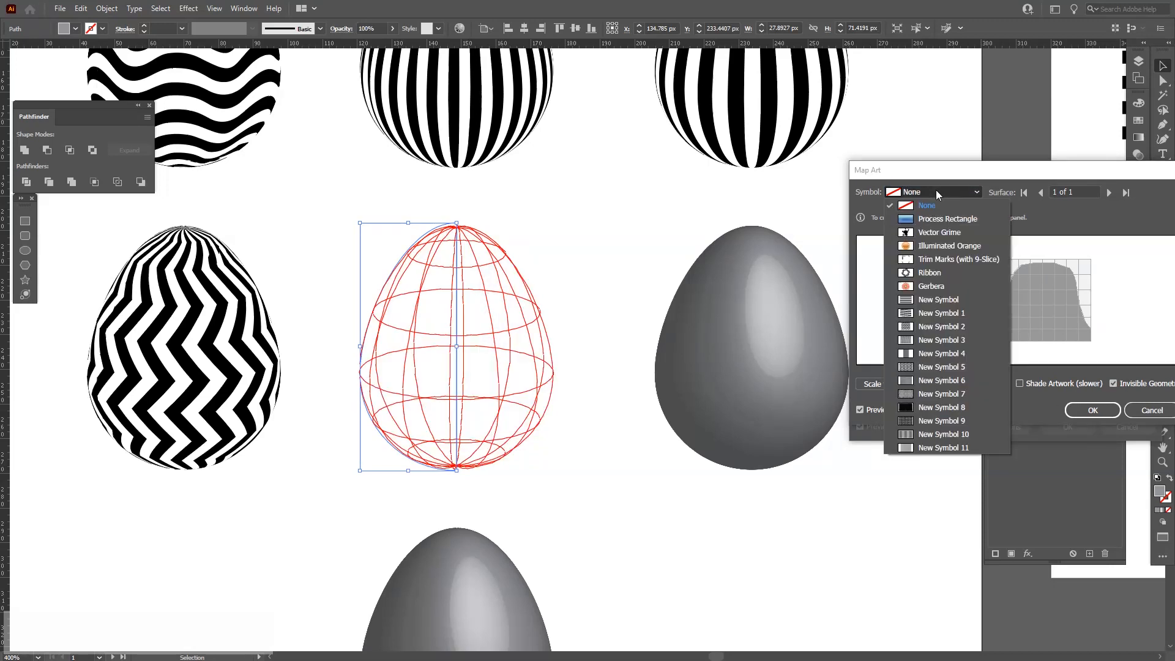
click(938, 368)
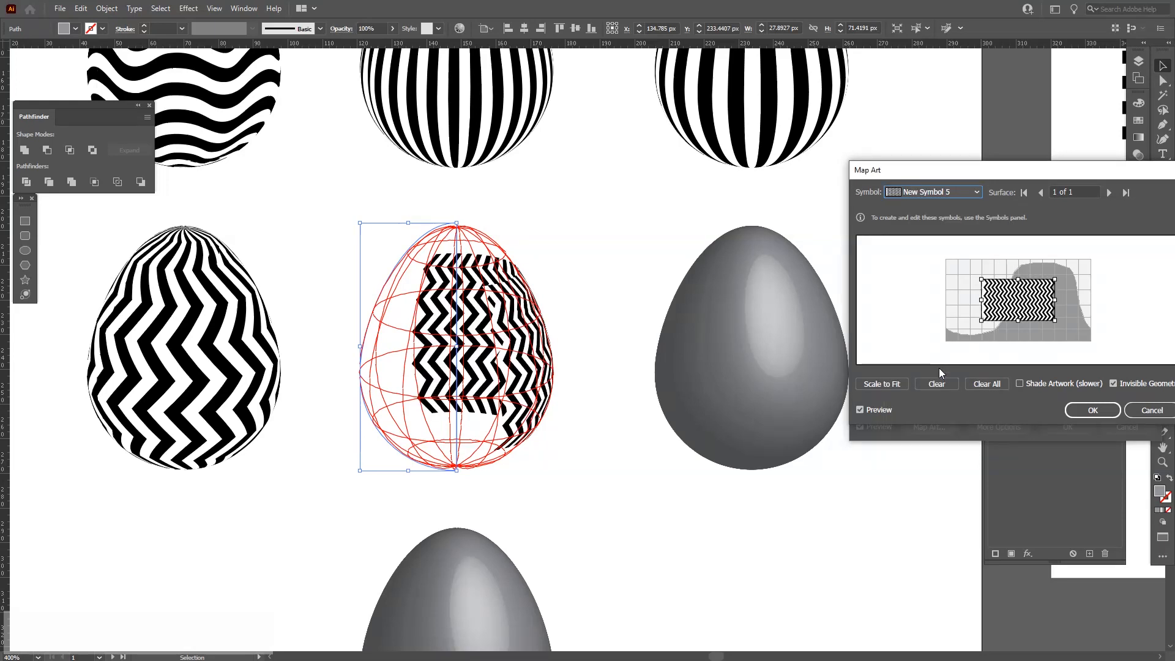
click(938, 192)
click(938, 192)
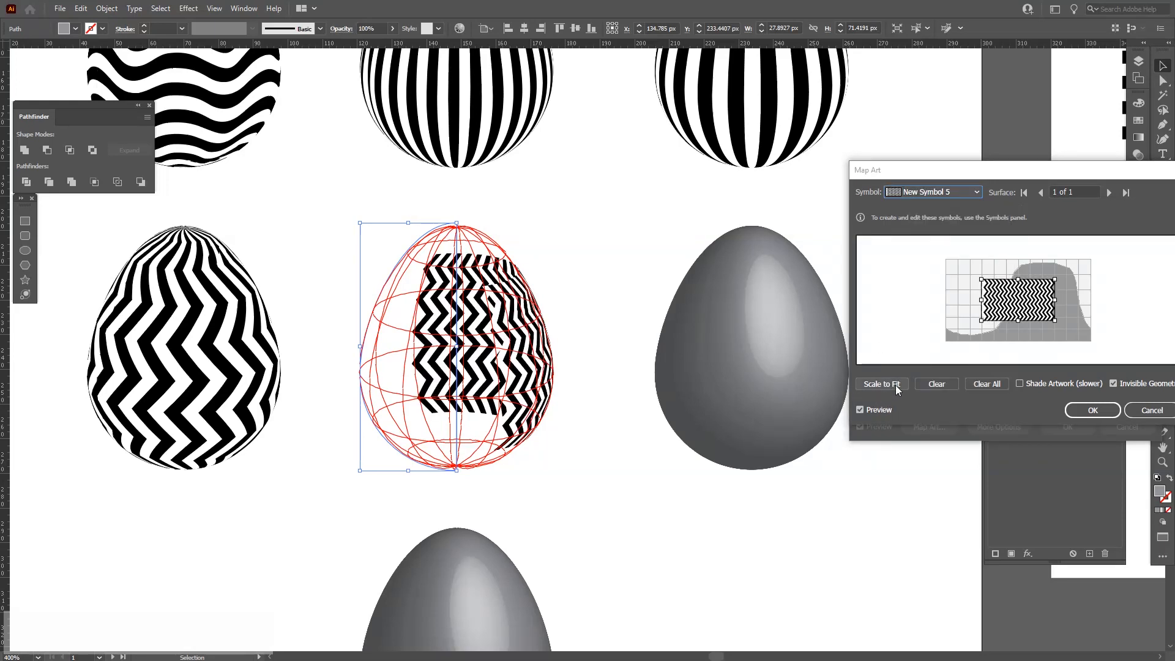
click(927, 384)
click(938, 193)
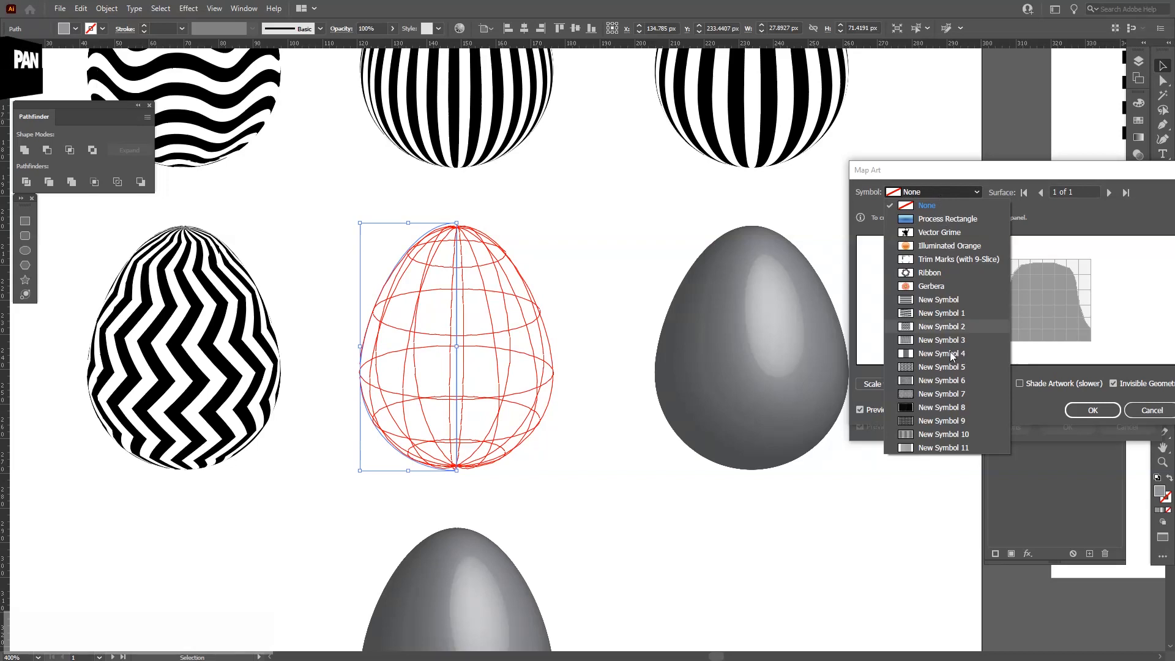
click(946, 382)
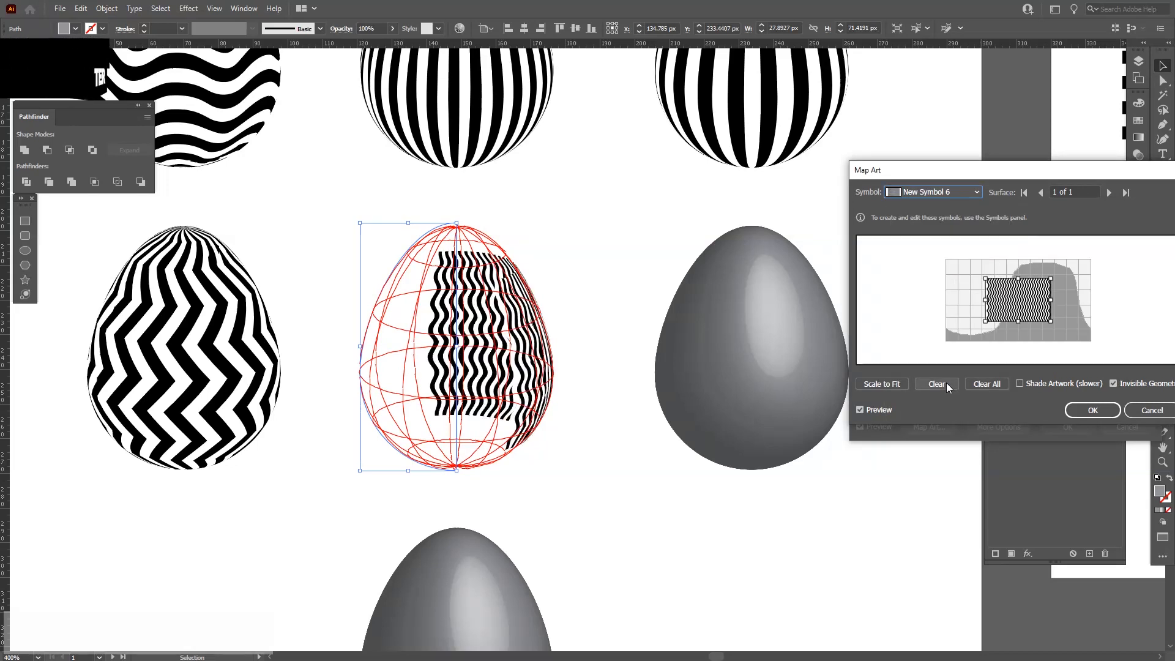
click(893, 384)
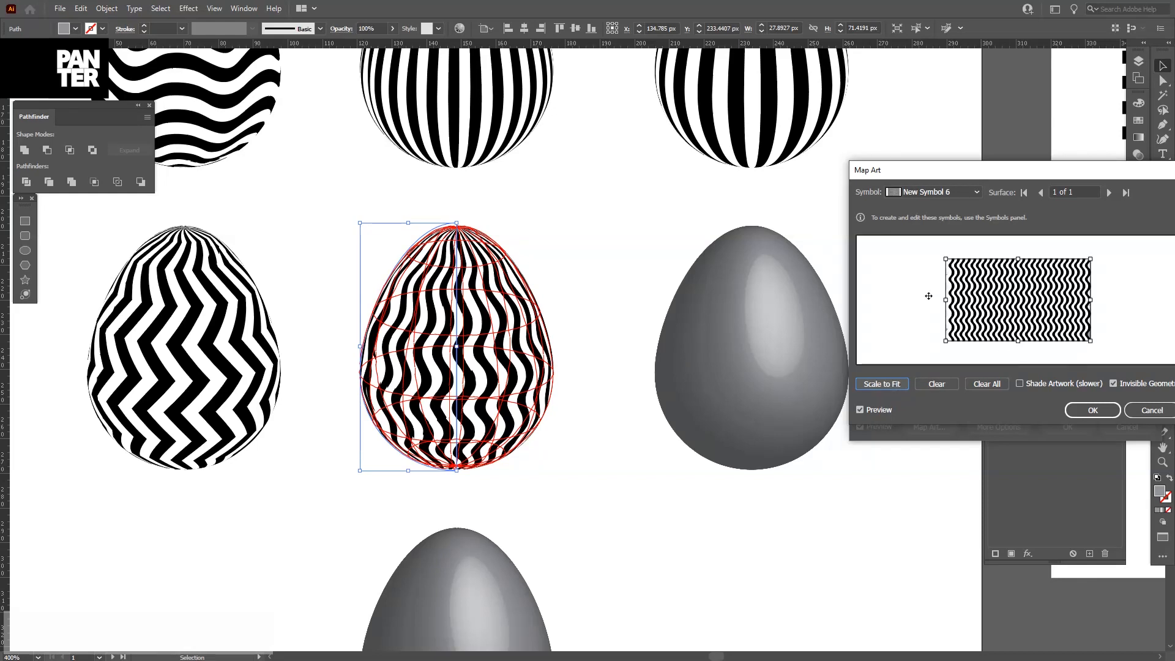
drag(944, 300, 940, 300)
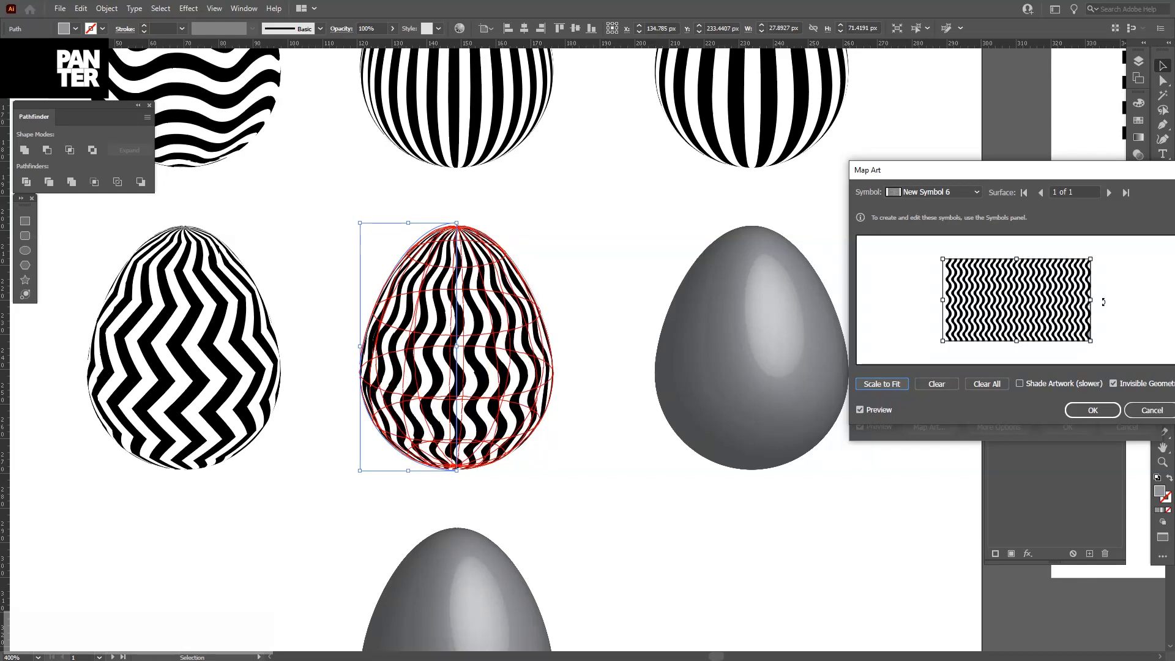
drag(1092, 303, 1097, 303)
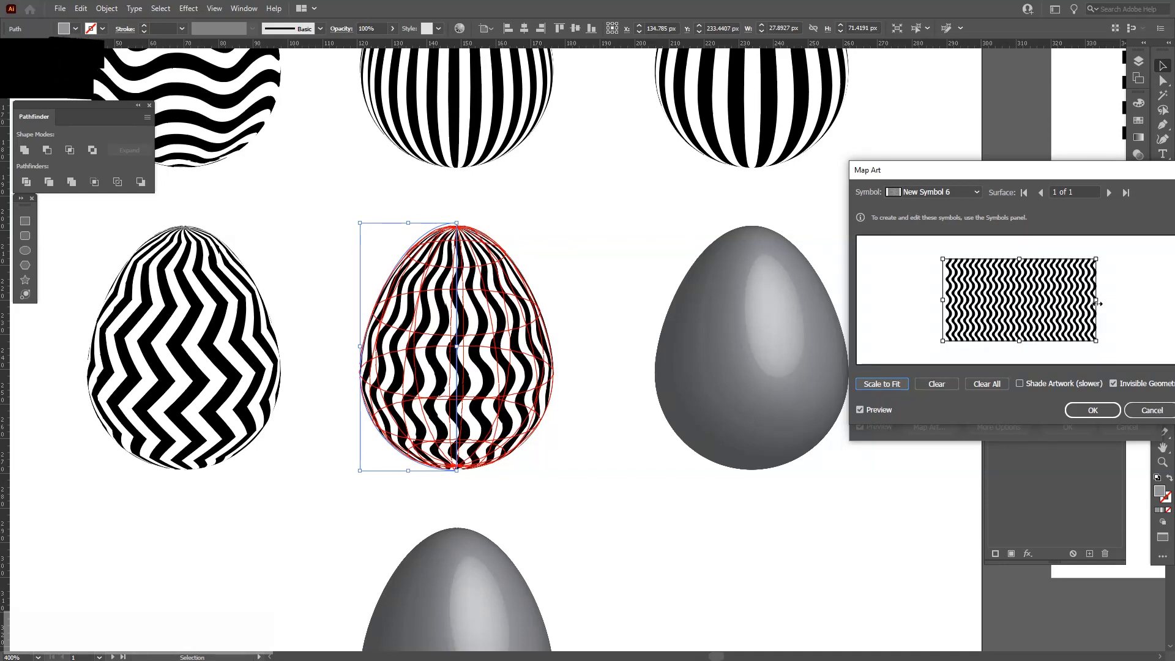
click(1078, 411)
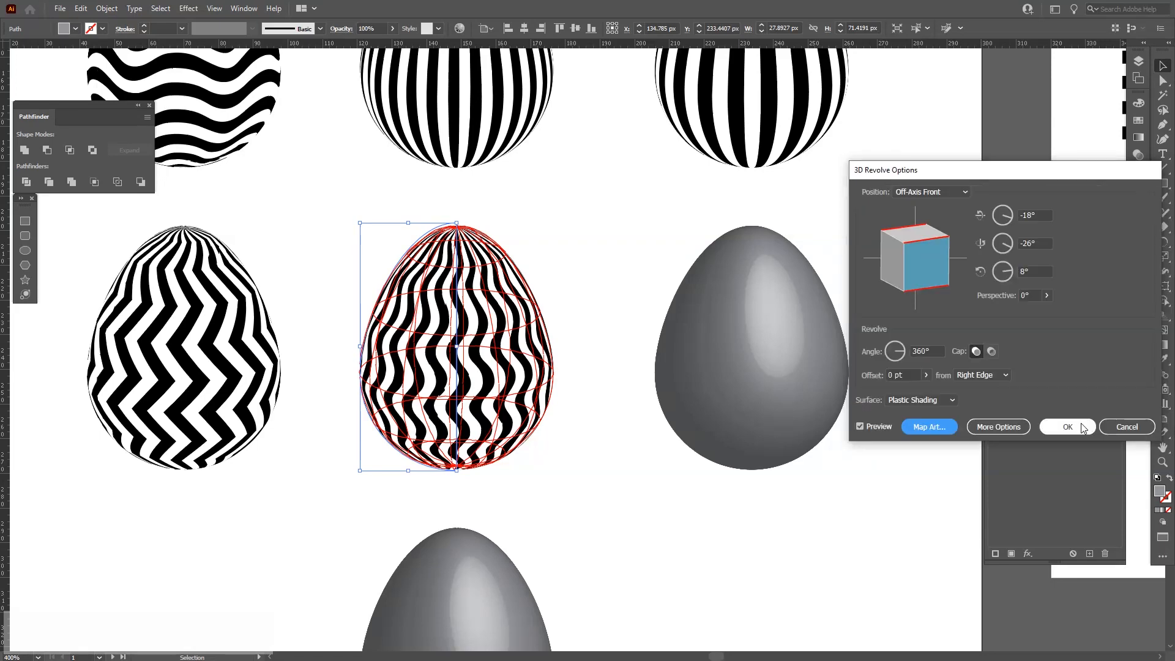
click(1063, 422)
Zoom in to inspect the seam of the wavy-pattern egg.
scroll(388, 368, up, 3)
drag(388, 367, 430, 428)
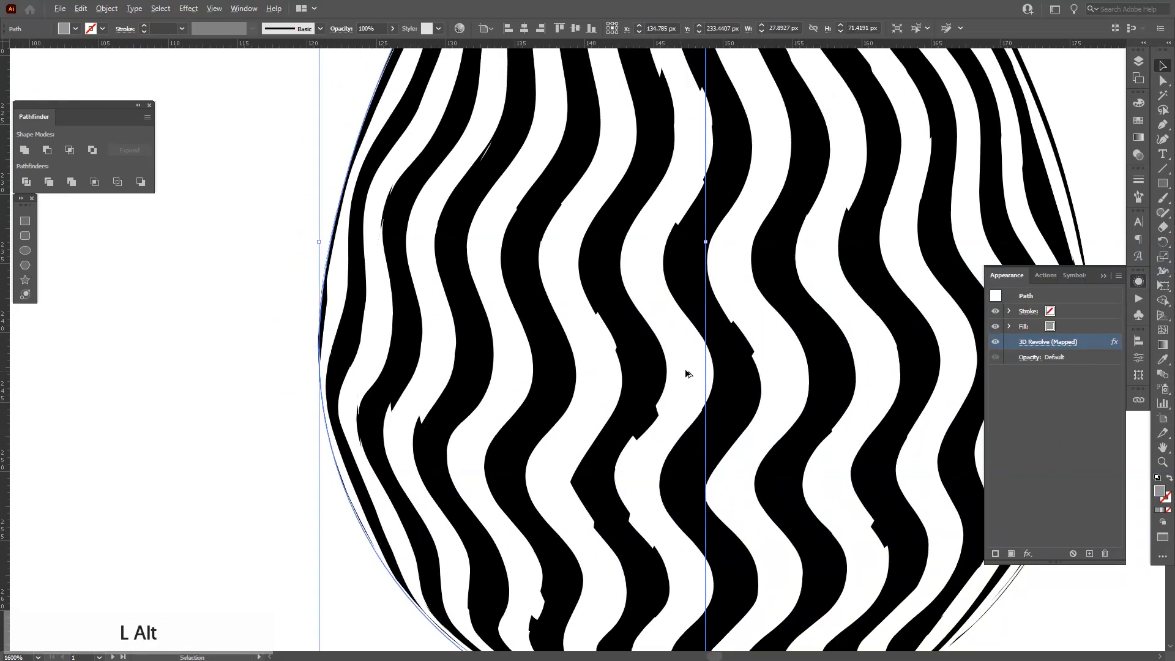
scroll(693, 366, up, 2)
scroll(494, 287, up, 1)
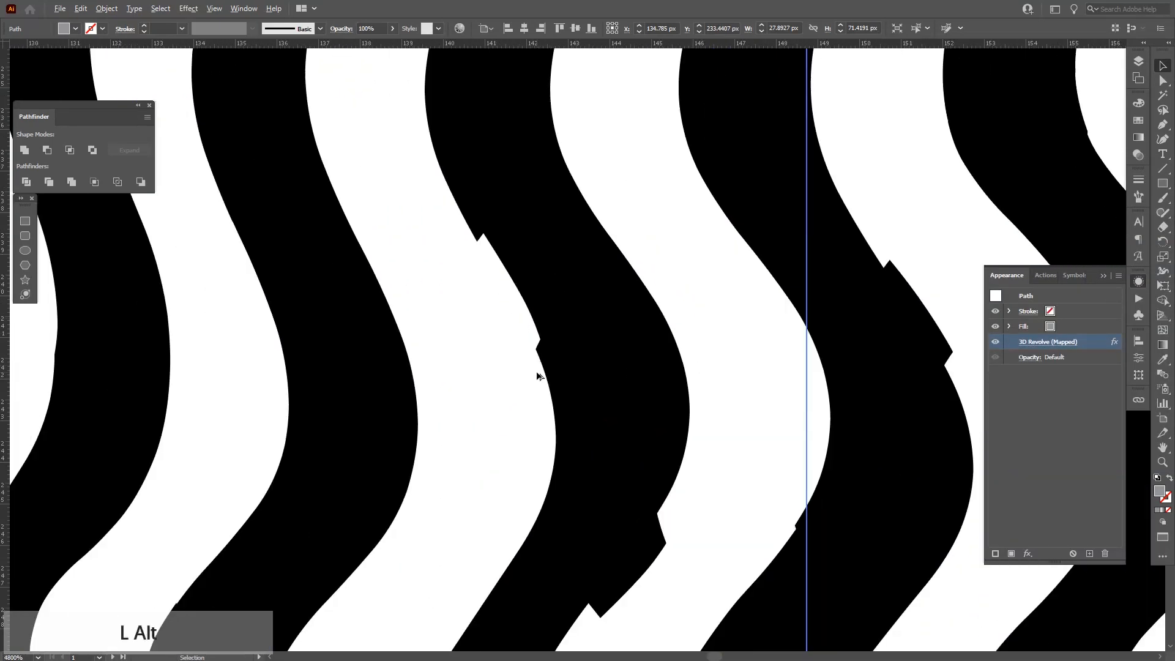
scroll(536, 375, down, 3)
scroll(569, 493, up, 3)
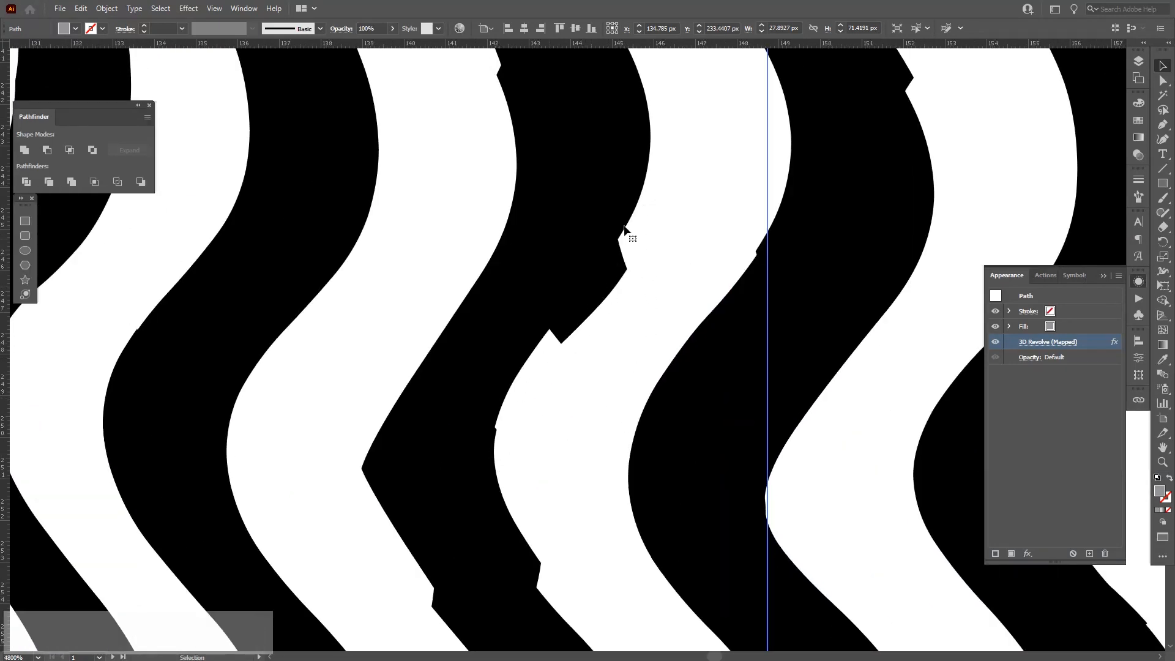
scroll(594, 273, down, 2)
scroll(405, 514, down, 2)
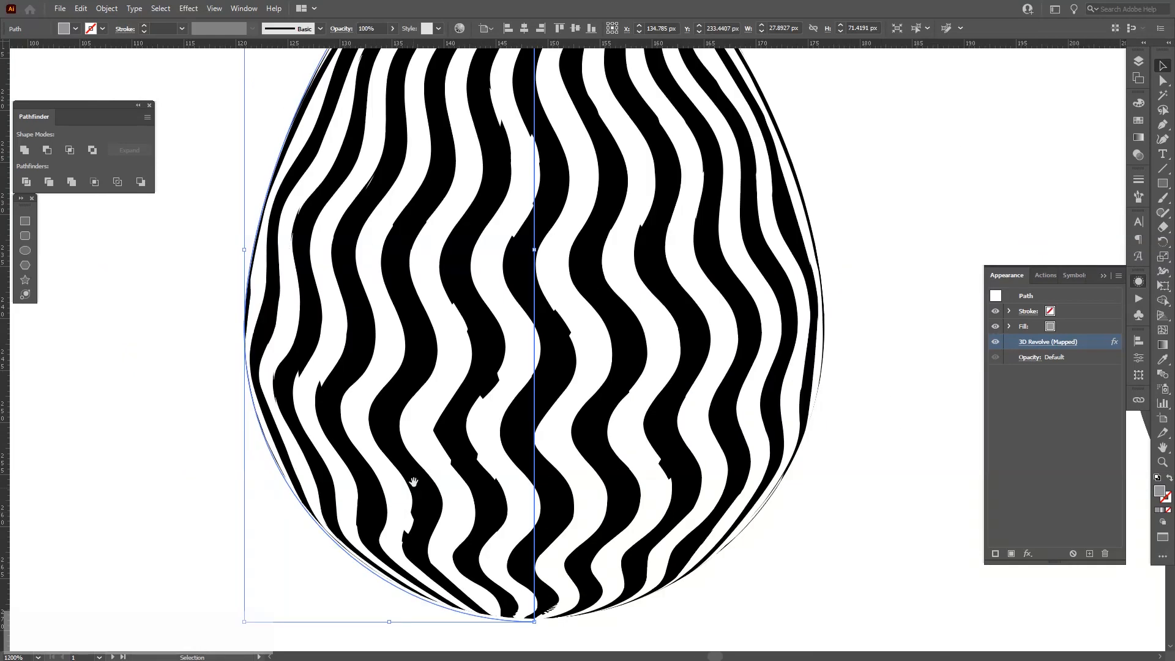
drag(412, 483, 453, 461)
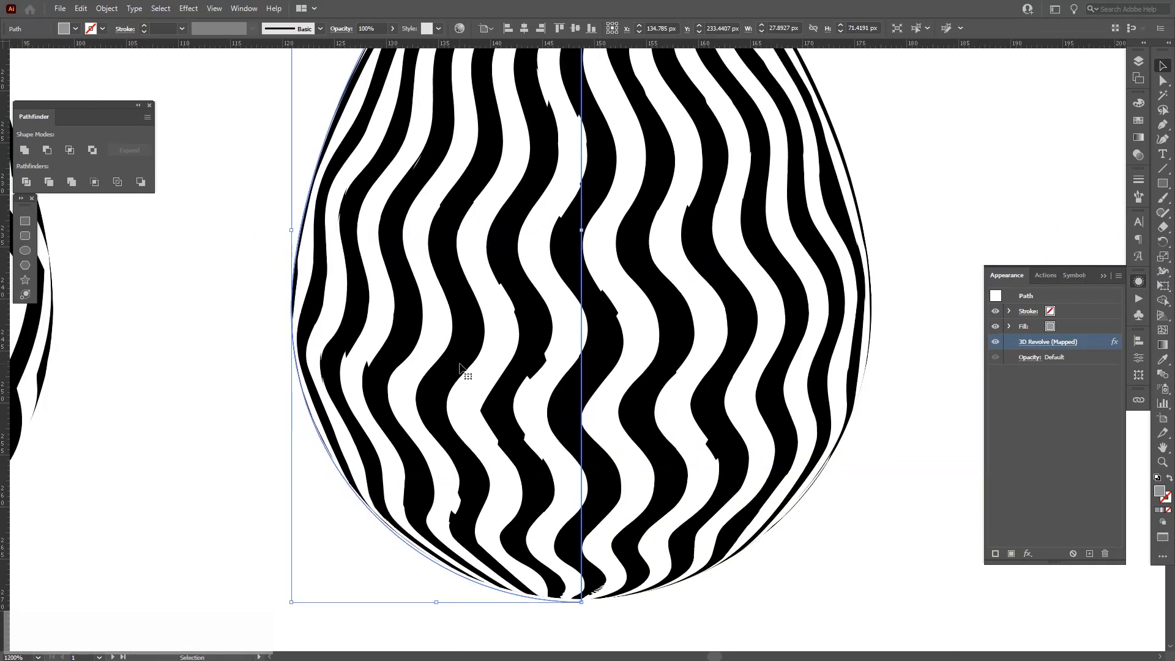
scroll(460, 367, down, 2)
click(695, 410)
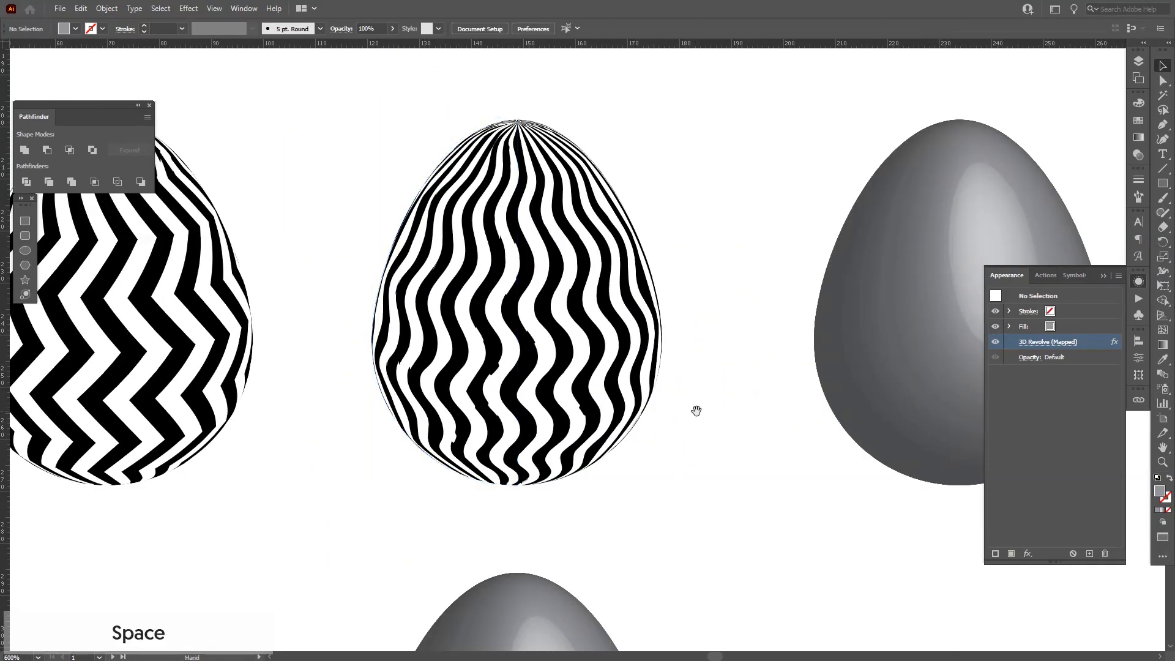
drag(696, 410, 681, 405)
scroll(681, 405, down, 2)
scroll(600, 323, up, 3)
drag(603, 320, 785, 378)
scroll(512, 290, down, 1)
scroll(525, 263, down, 1)
scroll(789, 368, up, 1)
scroll(789, 380, down, 1)
click(1032, 342)
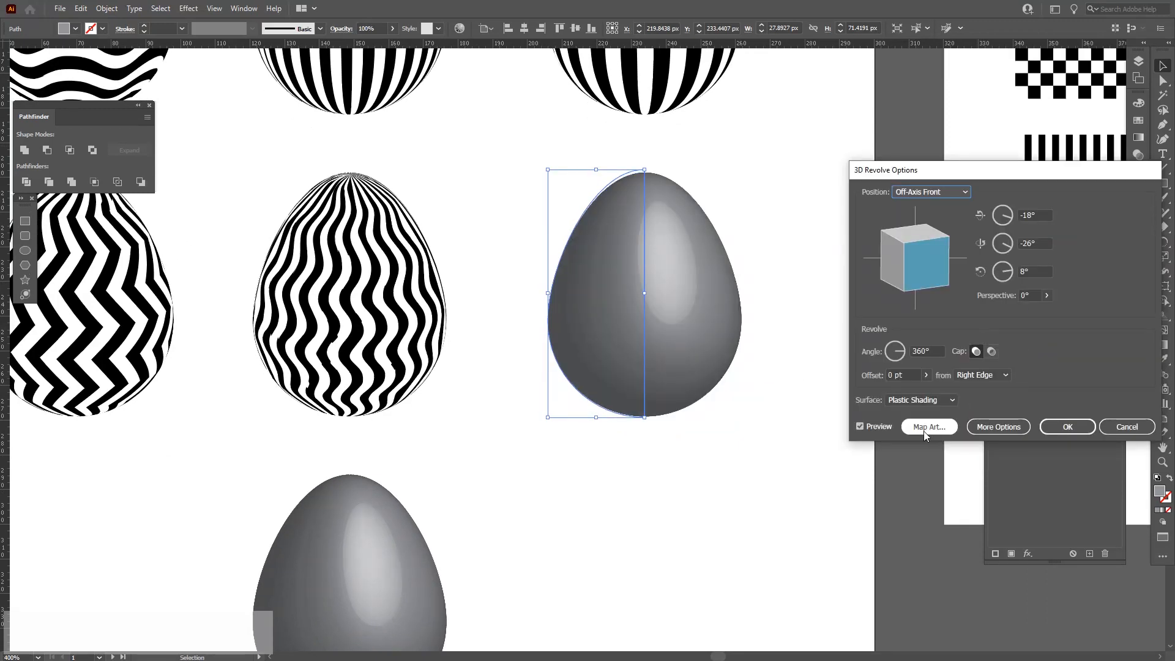
click(924, 429)
click(1128, 382)
click(941, 195)
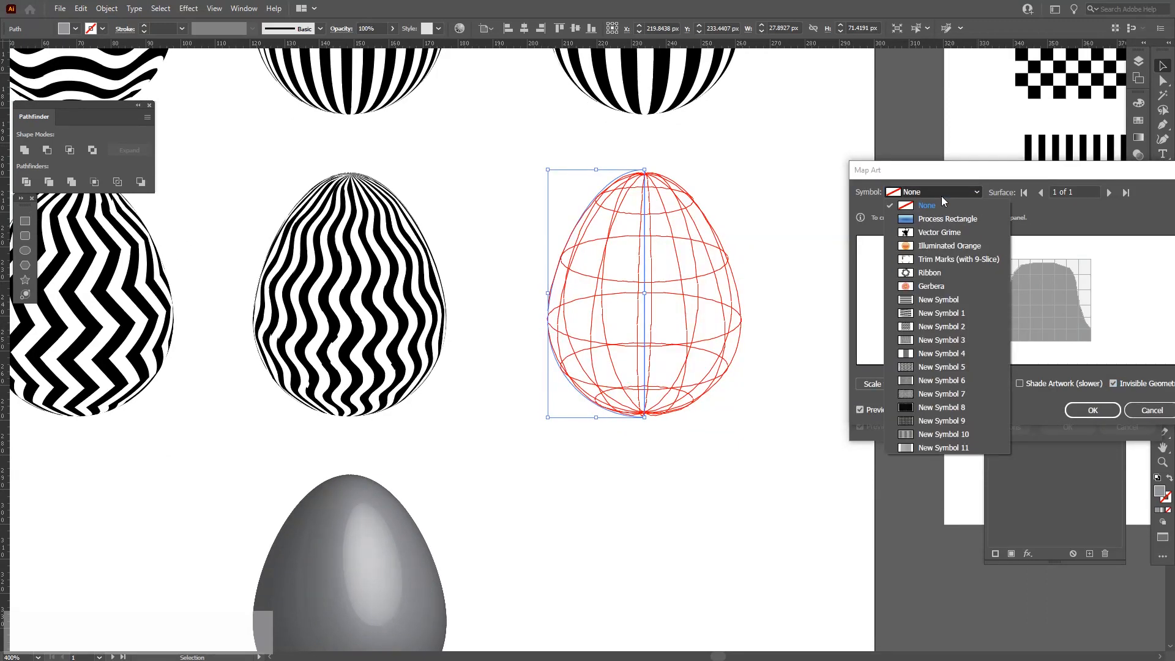
click(946, 406)
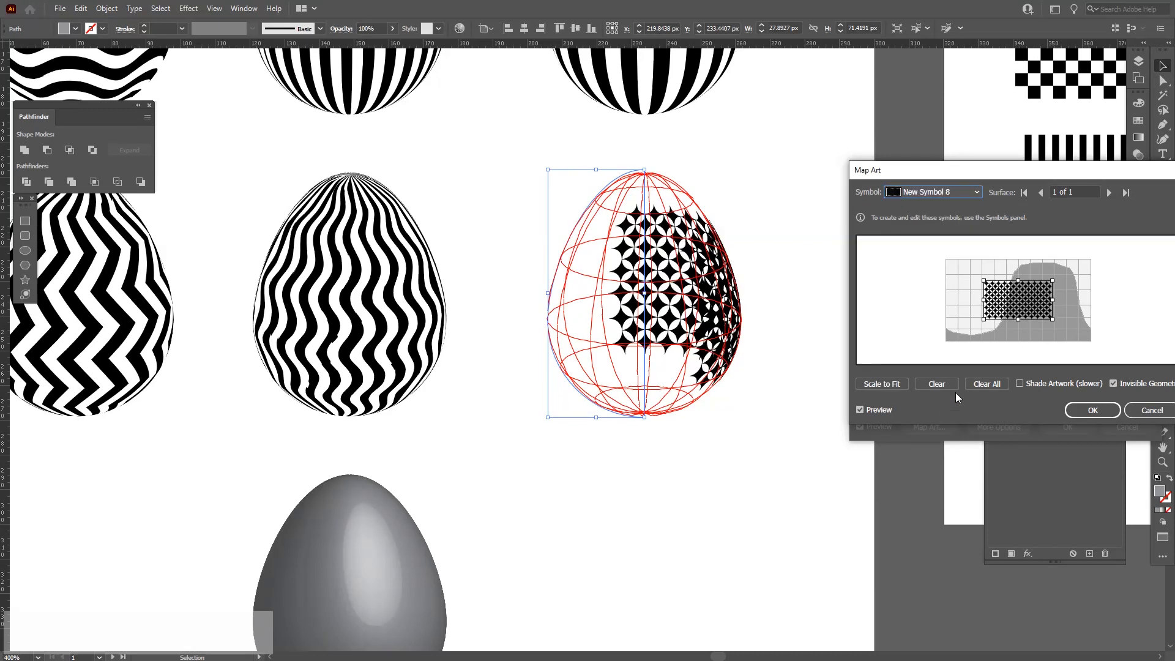
key(Escape)
key(Escape)
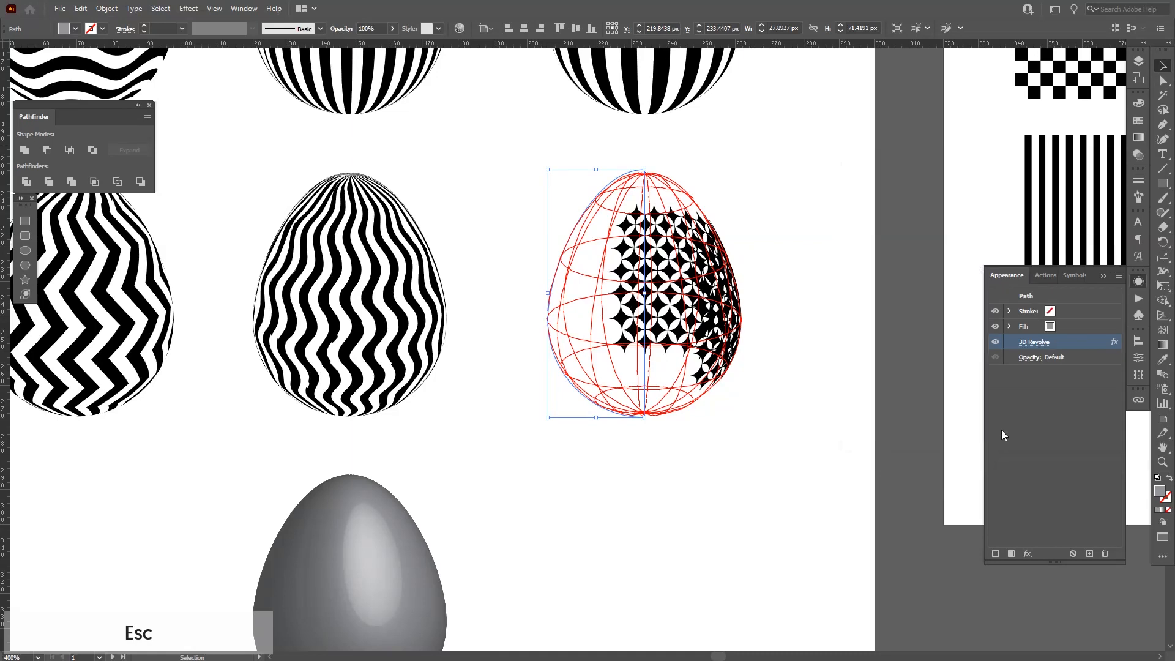
Expand the circle-and-star pattern symbol instance on the artboard into editable objects.
click(799, 375)
scroll(799, 374, down, 3)
drag(805, 369, 422, 372)
scroll(673, 242, up, 2)
click(703, 257)
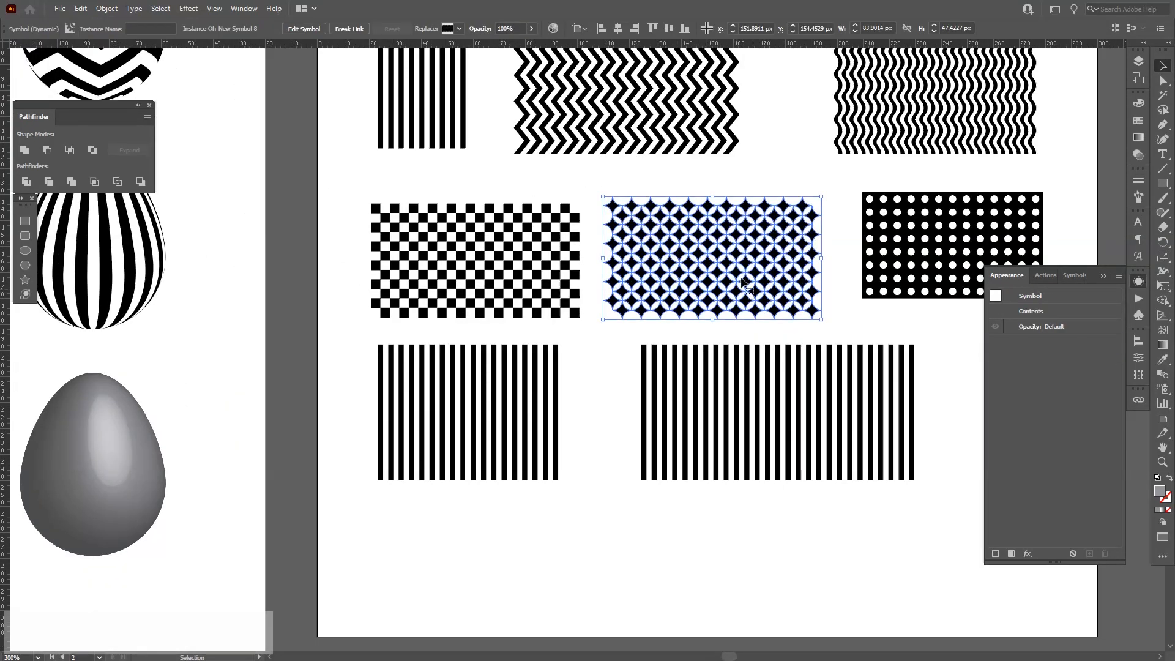
click(106, 8)
click(144, 153)
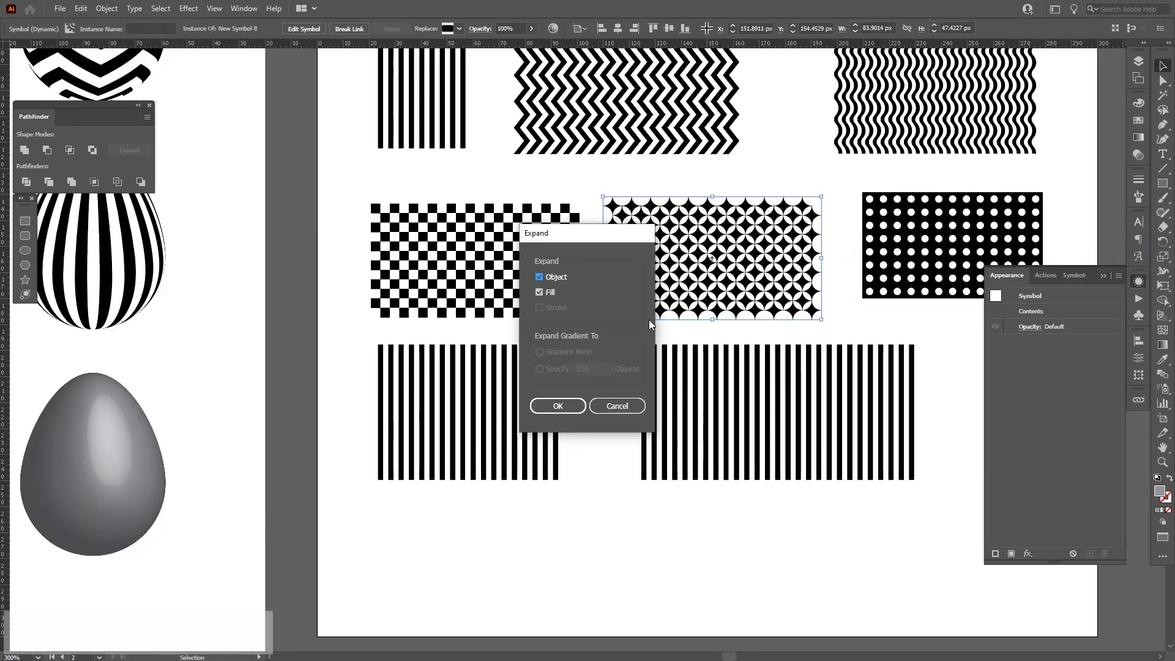
click(558, 406)
Draw a white-filled rectangle exactly covering the circle-and-star pattern and send it behind the pattern.
scroll(777, 212, up, 4)
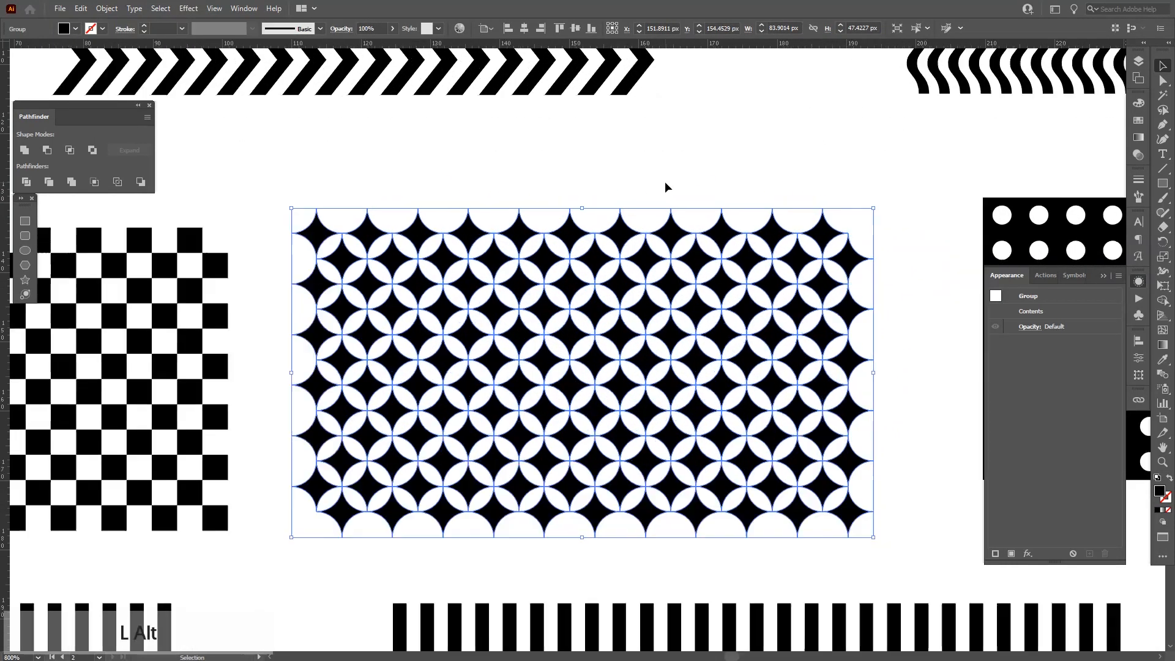
click(665, 180)
key(i)
click(667, 179)
key(m)
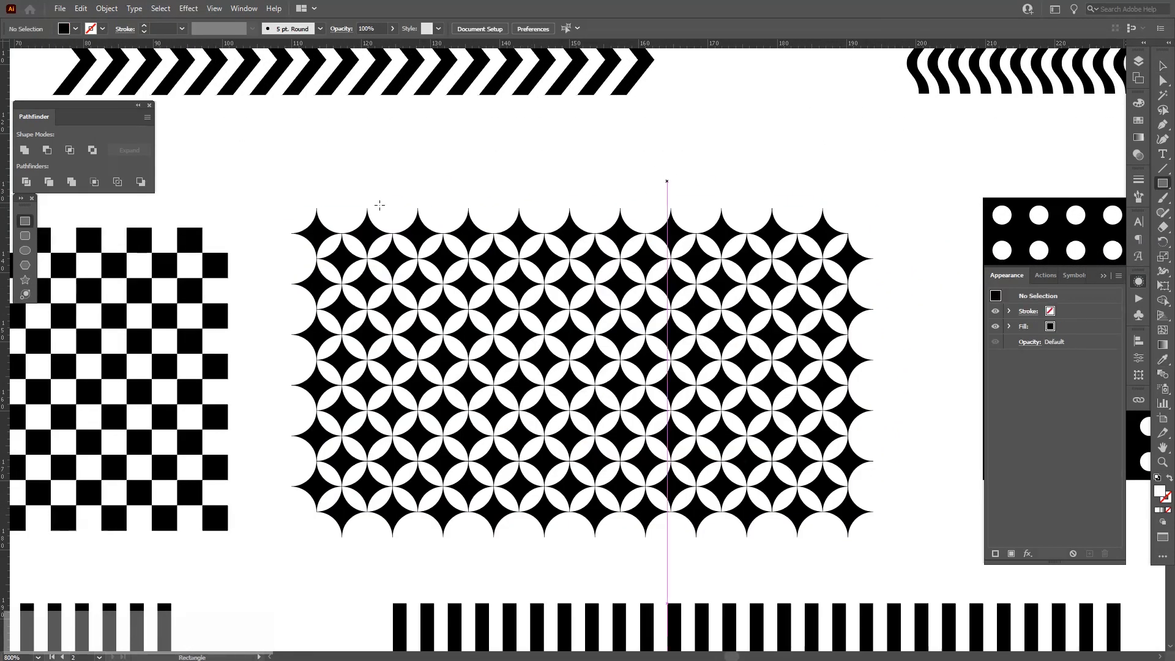
drag(293, 208, 532, 312)
key(ctrl+z)
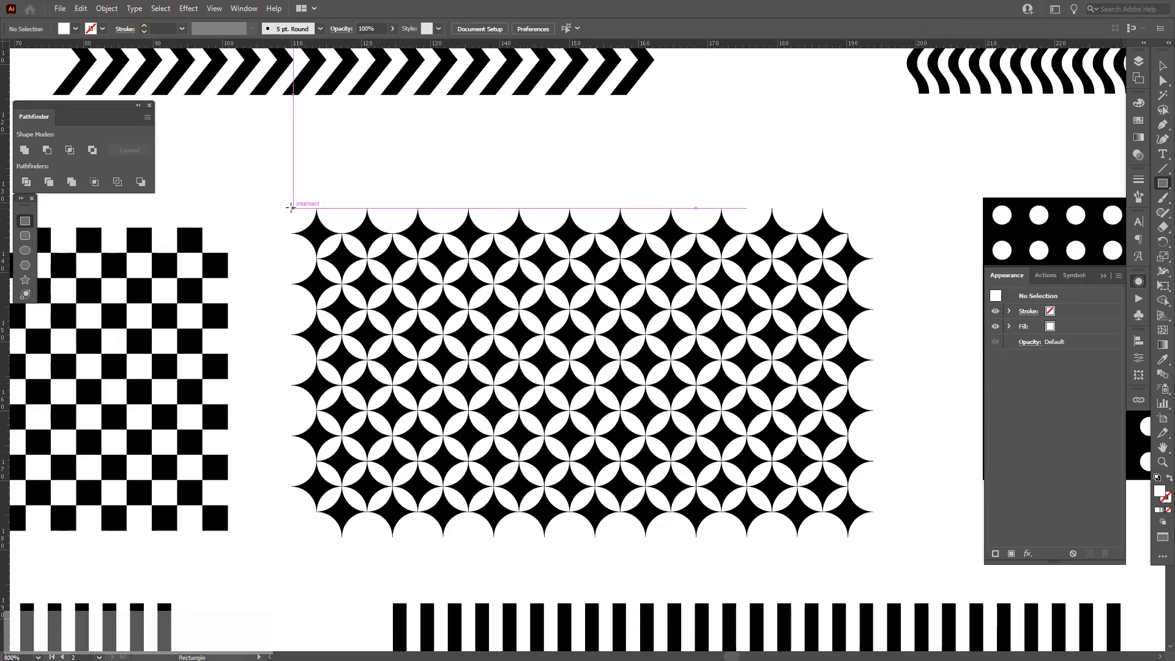
drag(291, 207, 873, 536)
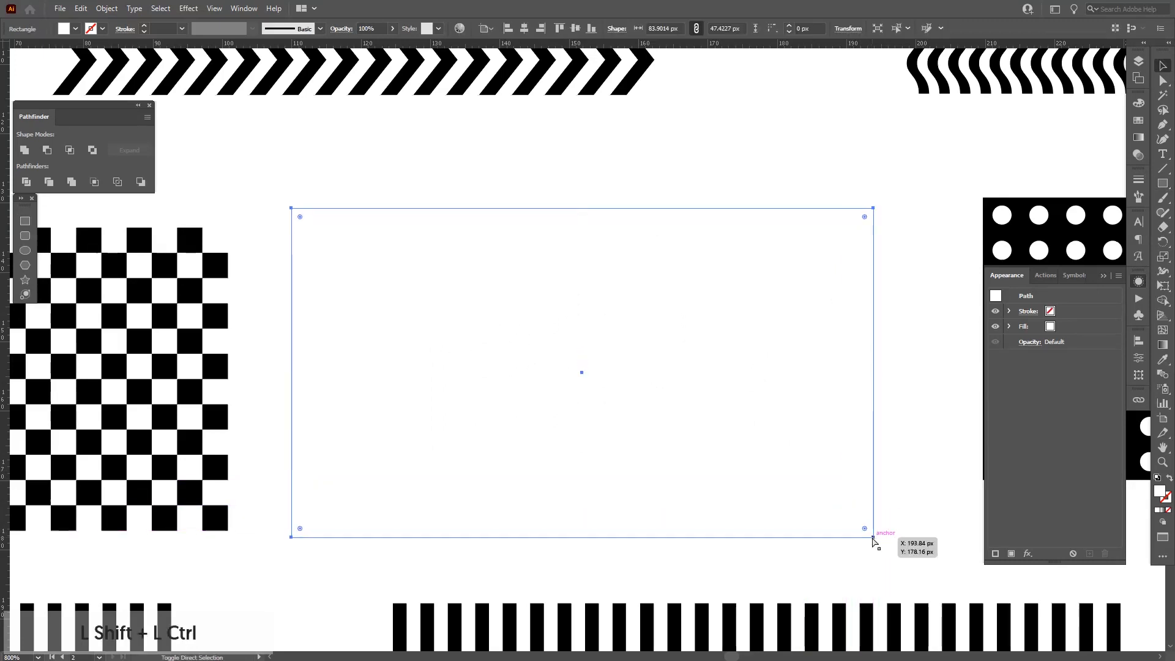
key(ctrl+shift+bracketleft)
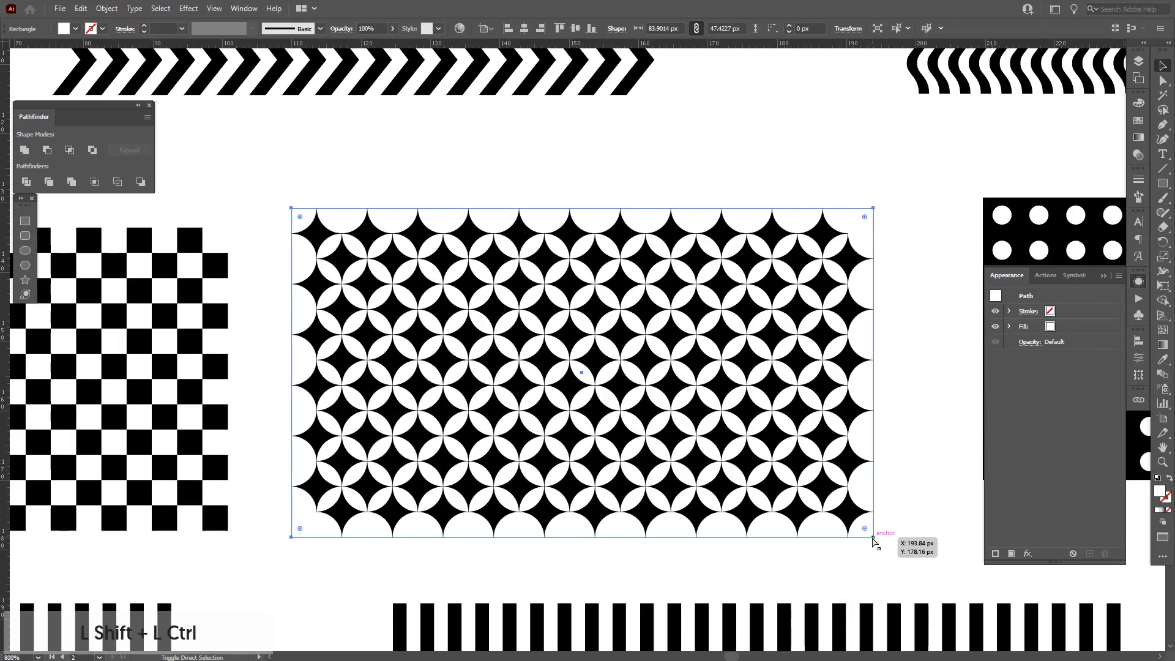
Select the pattern together with its white backing rectangle and save them as a new symbol.
key(alt)
scroll(875, 409, up, 2)
scroll(876, 334, up, 1)
drag(875, 343, 872, 342)
click(891, 335)
scroll(891, 335, down, 3)
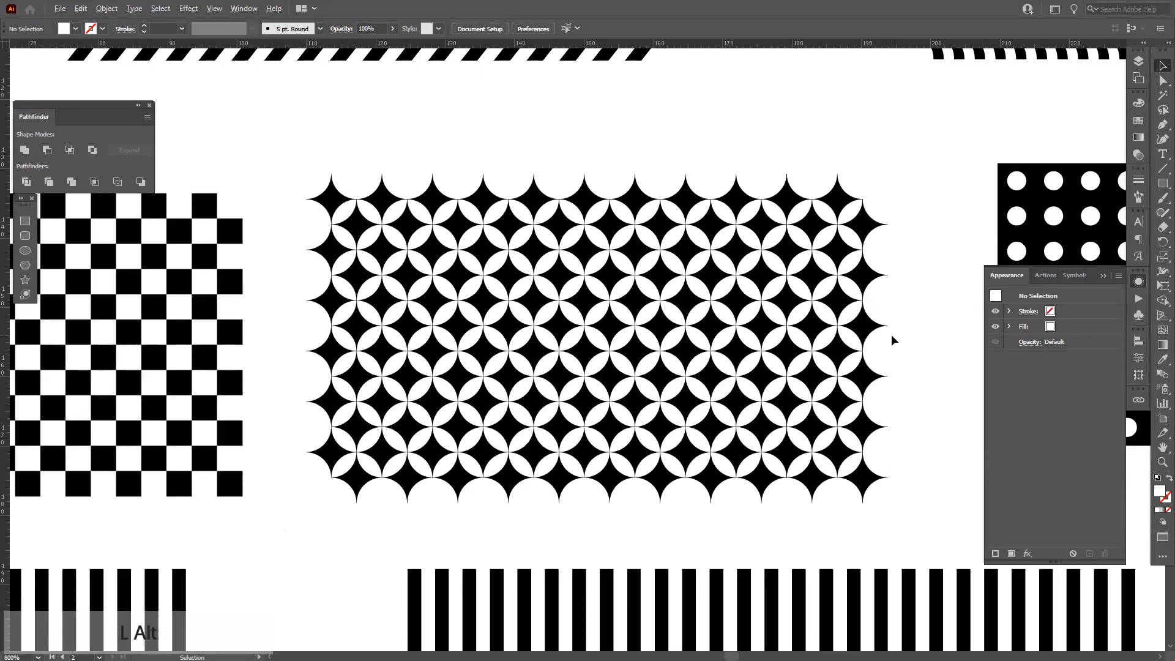
drag(906, 281, 551, 373)
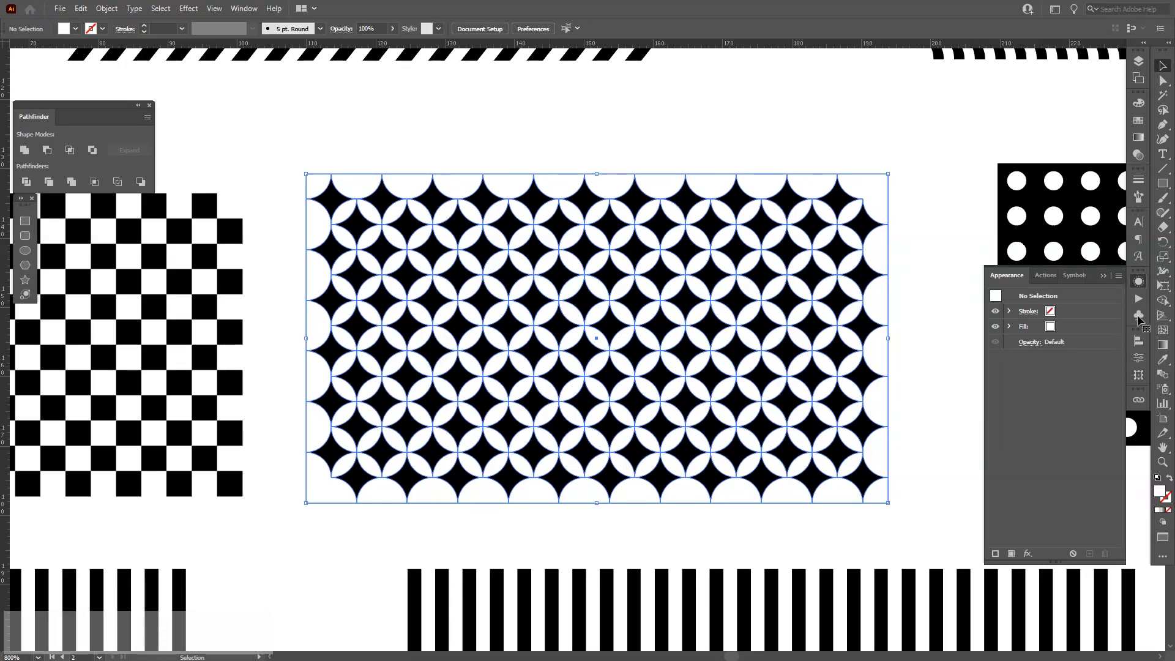
click(1139, 316)
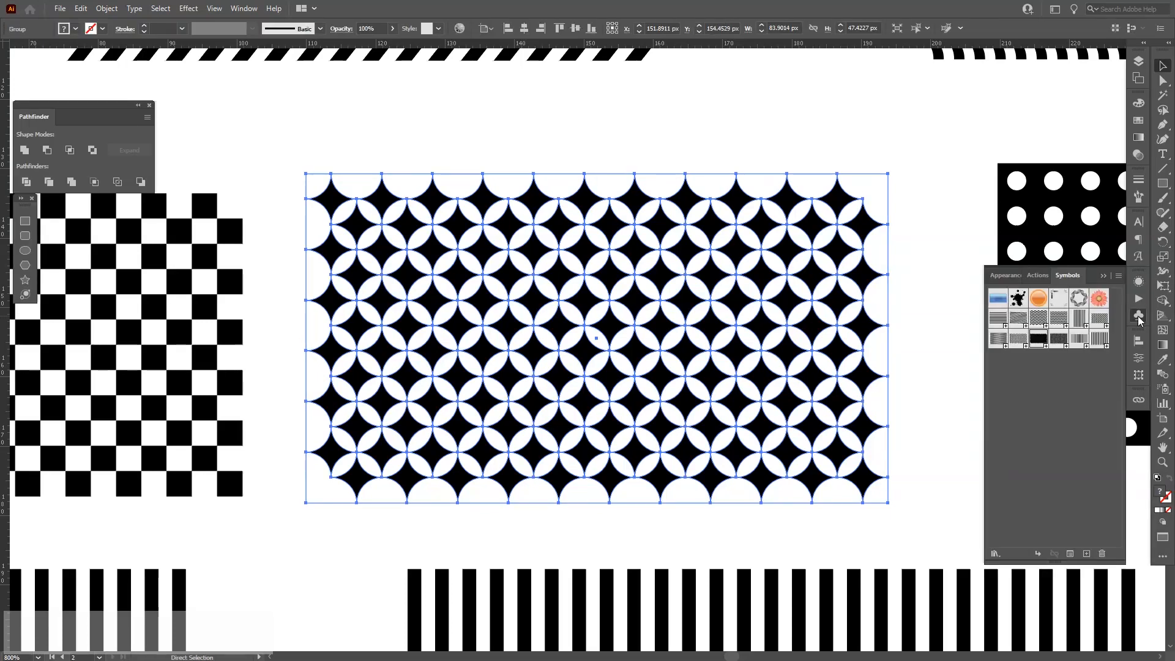
drag(696, 294, 1045, 436)
key(Return)
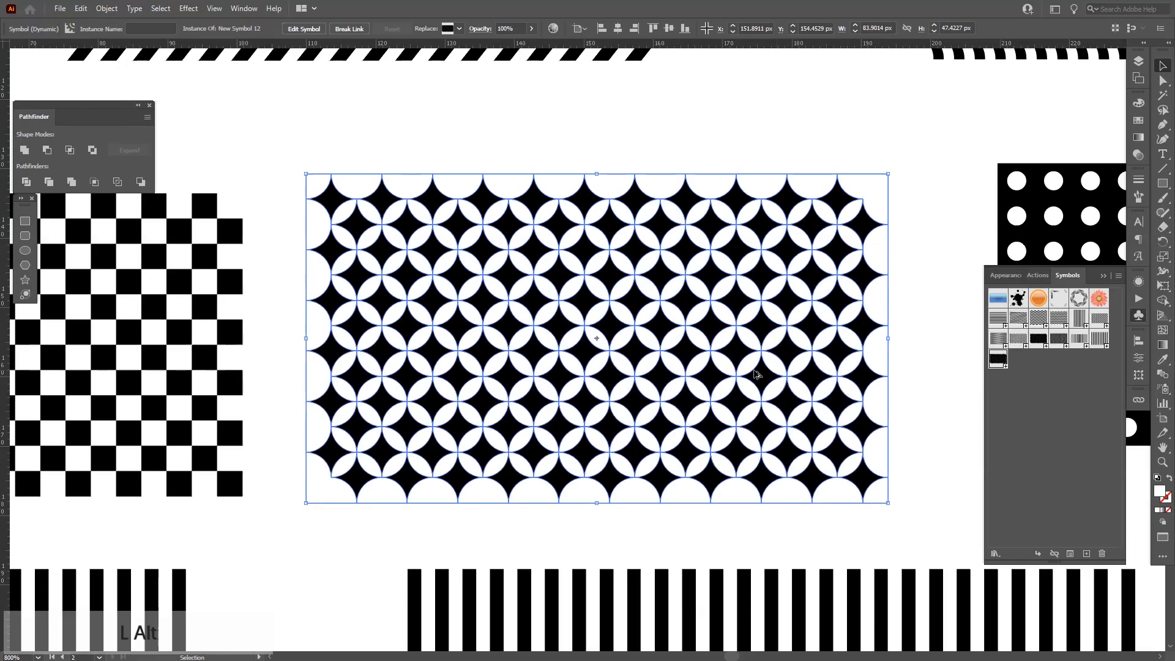
Try to map New Symbol 12 onto the plain grey egg with Invisible Geometry, scaling it to fit and stretching it wider.
scroll(748, 372, down, 6)
drag(464, 464, 556, 415)
scroll(556, 415, up, 1)
scroll(689, 370, up, 5)
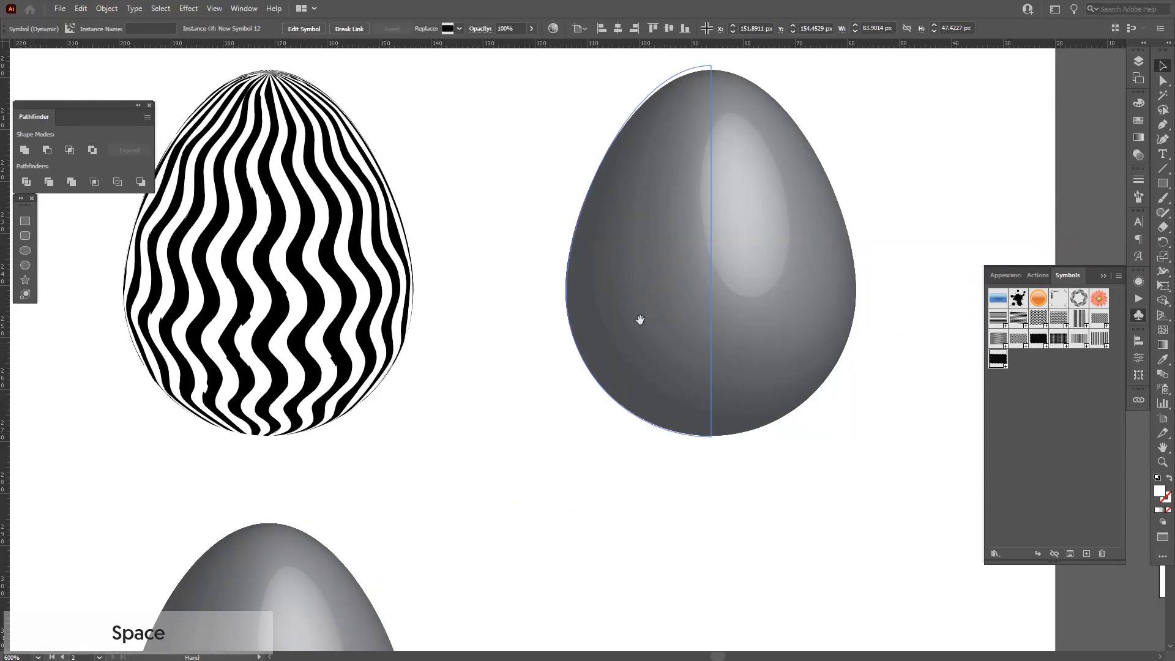
click(637, 320)
click(1147, 226)
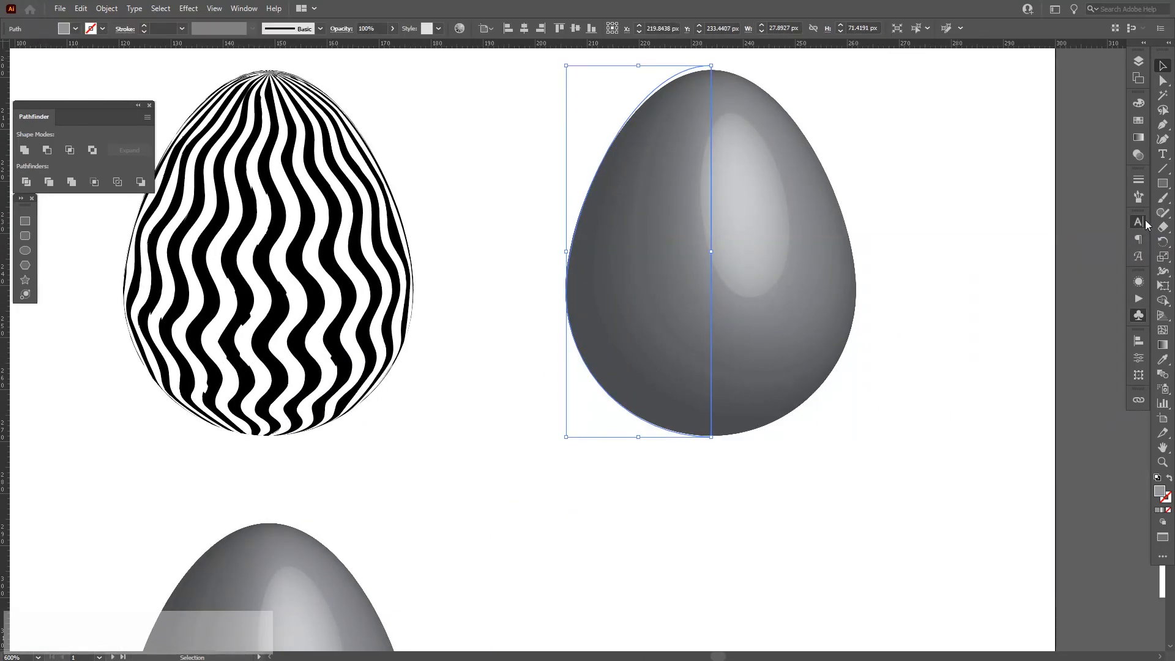
click(1138, 282)
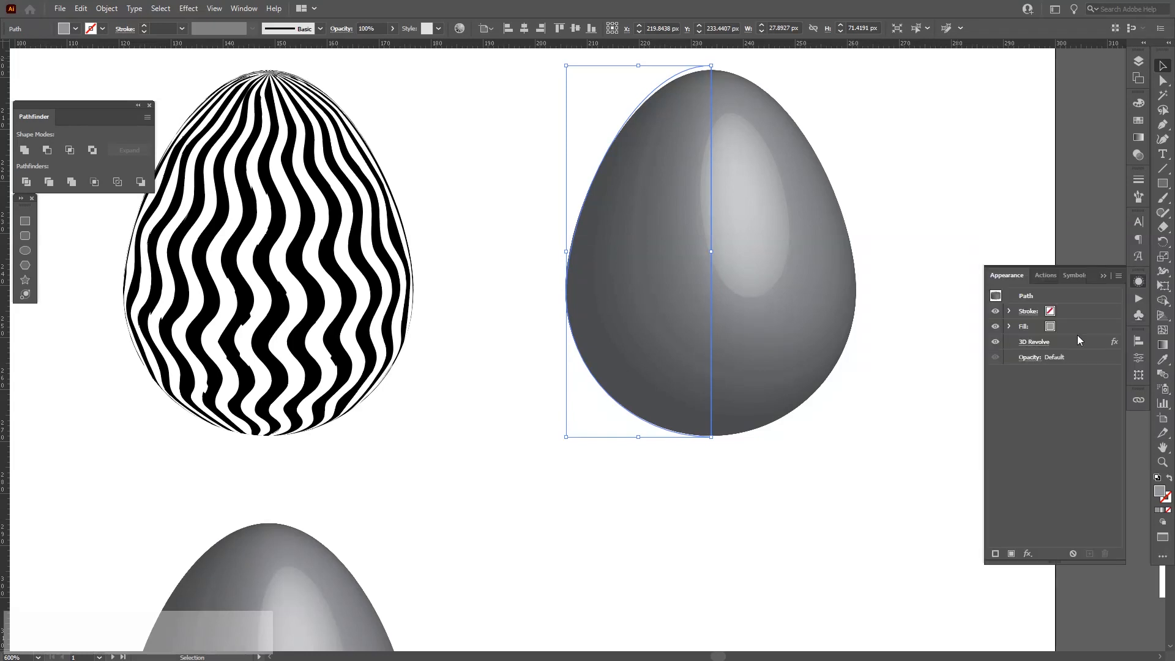
click(1039, 343)
click(952, 193)
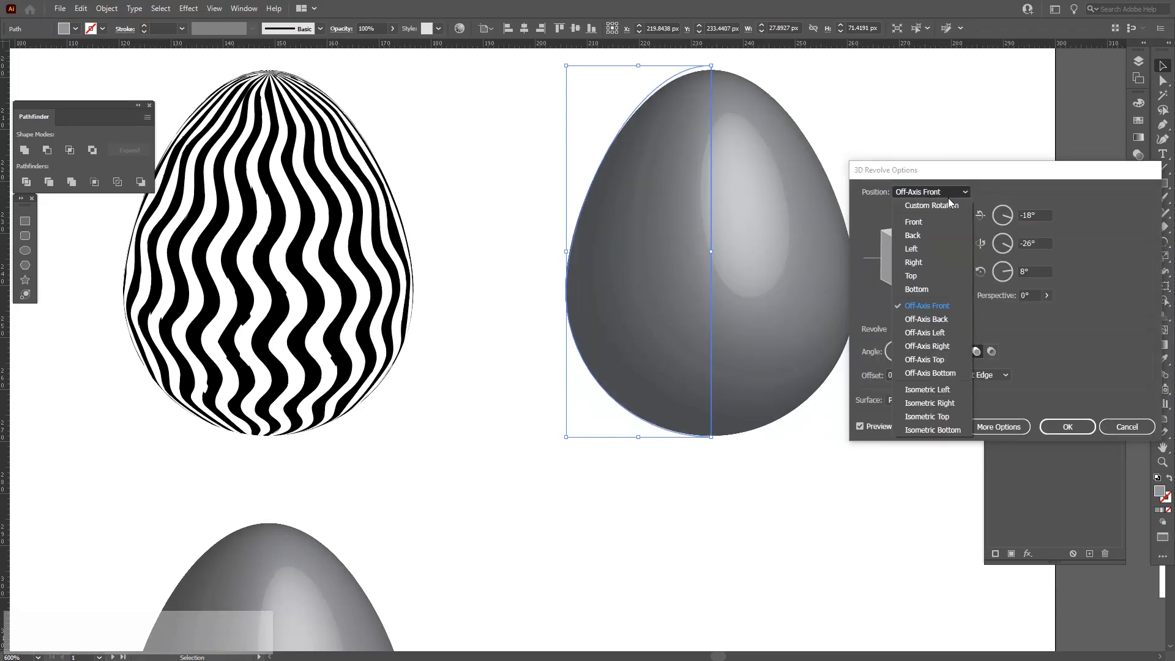
click(981, 355)
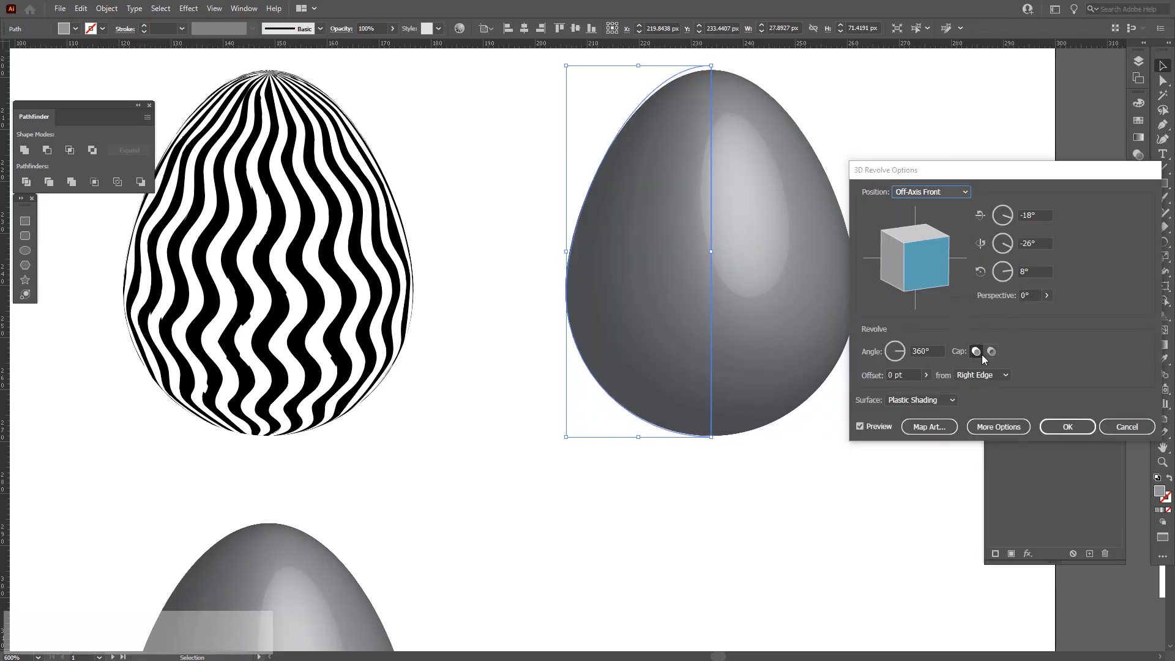
click(938, 431)
click(1113, 383)
click(946, 193)
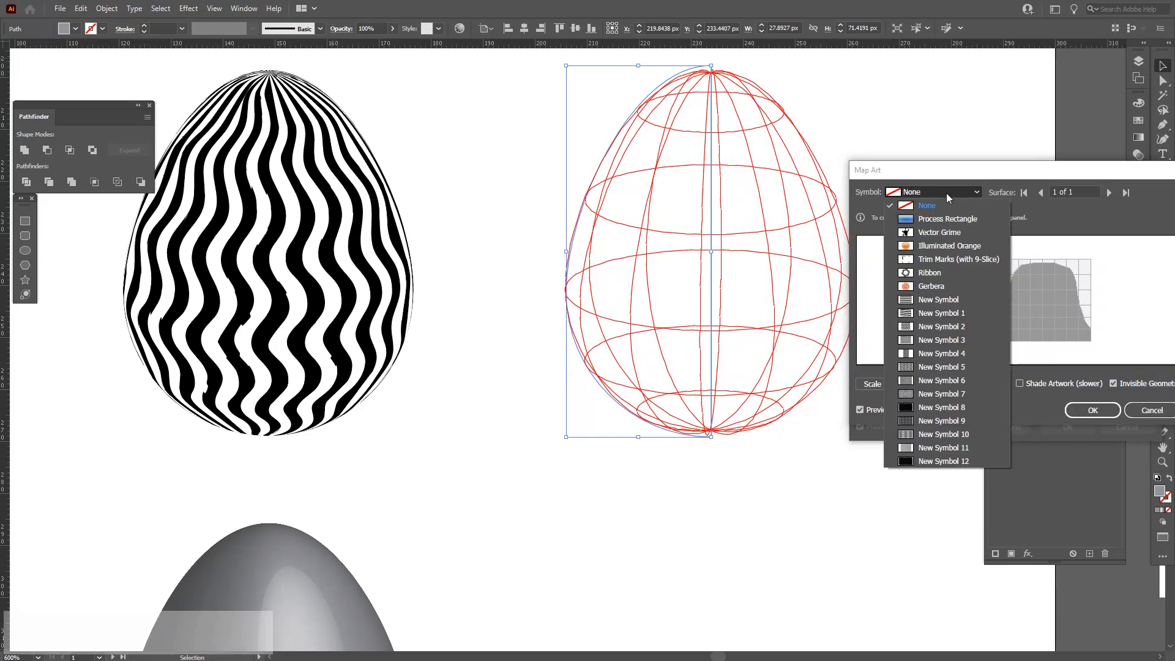
click(930, 460)
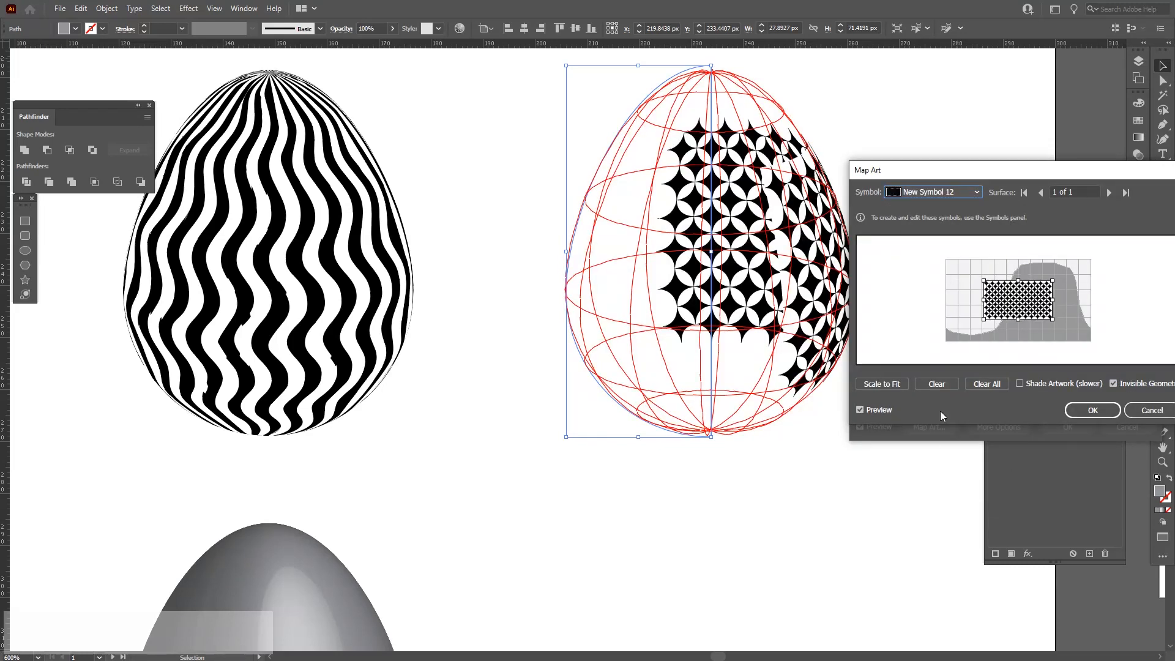
click(889, 383)
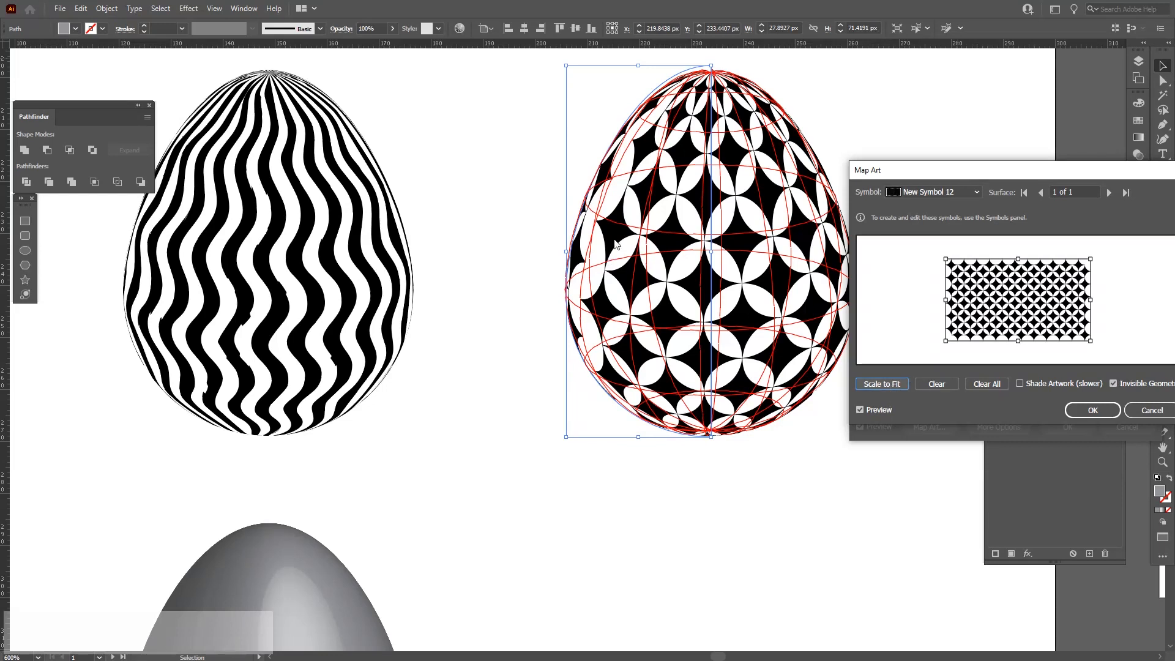
drag(948, 301, 946, 301)
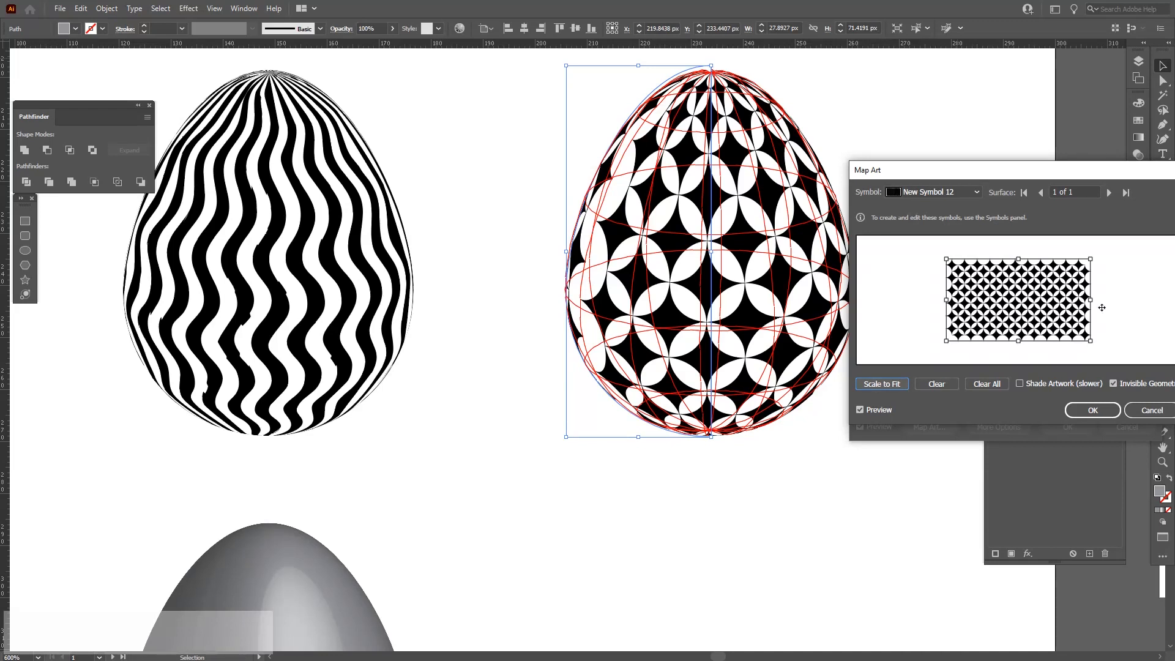
drag(1093, 301, 1094, 300)
drag(1095, 300, 1098, 300)
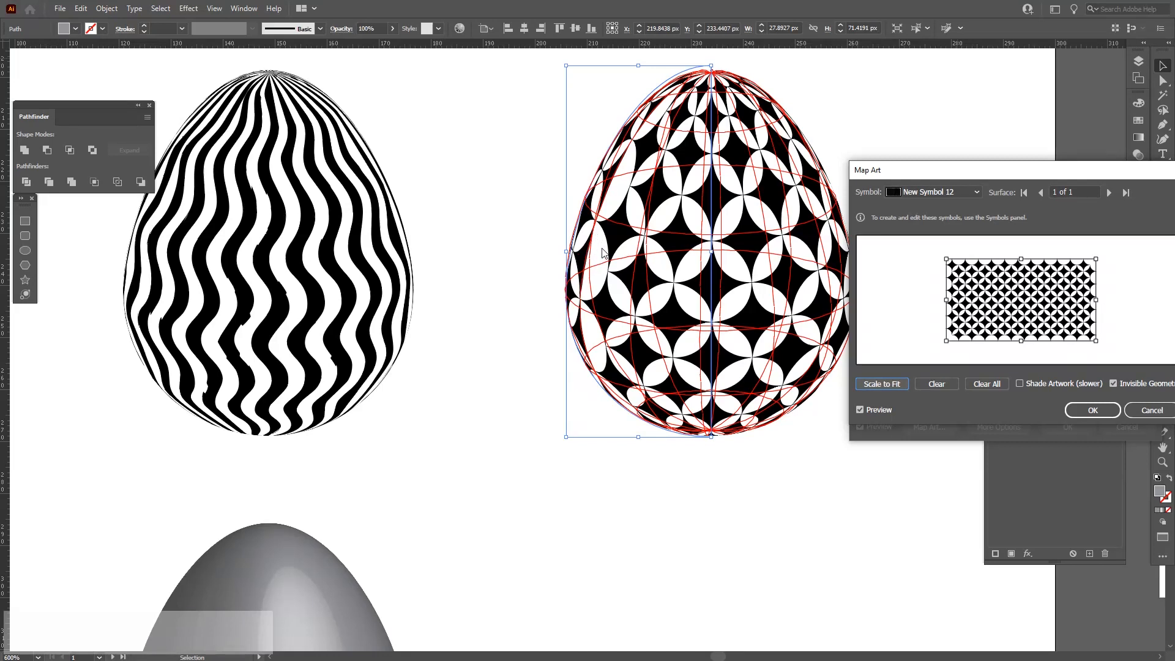
key(Escape)
key(Escape)
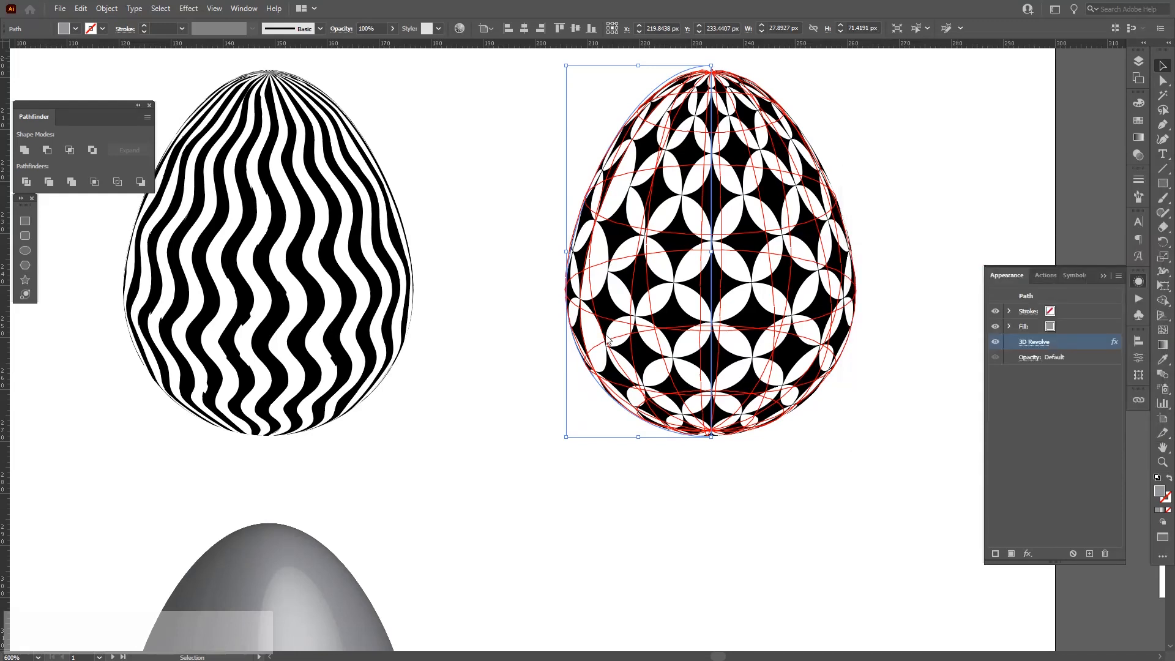
Expand the circle-and-star pattern symbol instance into editable objects.
click(790, 487)
scroll(794, 480, down, 3)
drag(826, 428, 403, 454)
drag(781, 293, 650, 366)
scroll(650, 367, up, 2)
scroll(465, 395, up, 1)
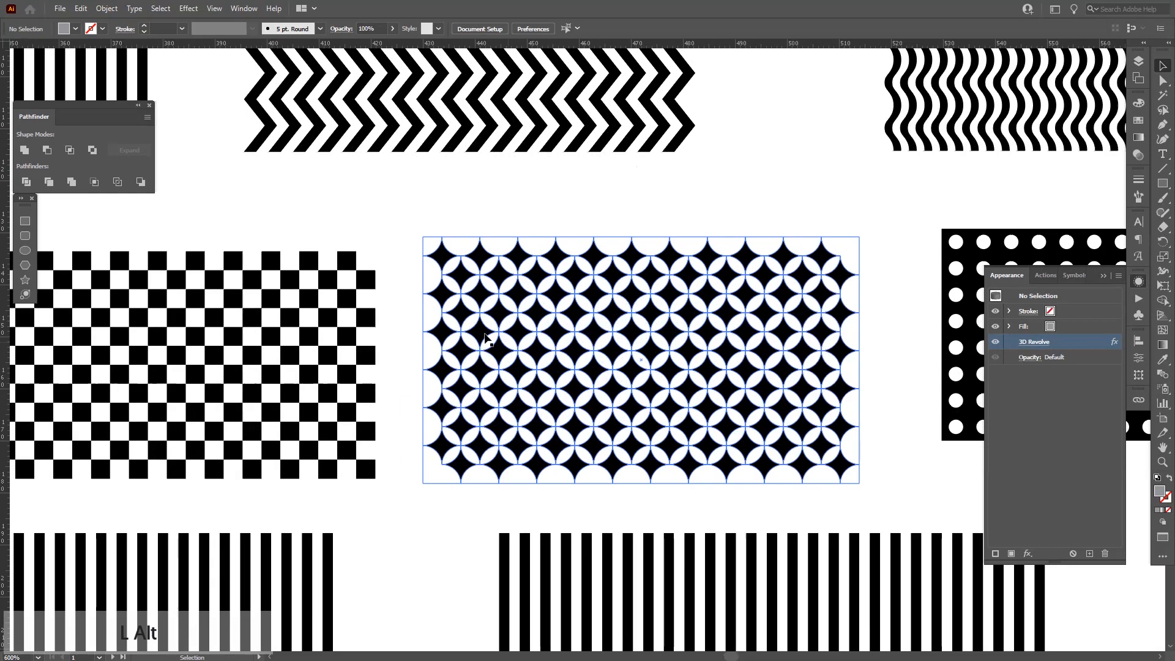
scroll(641, 361, down, 3)
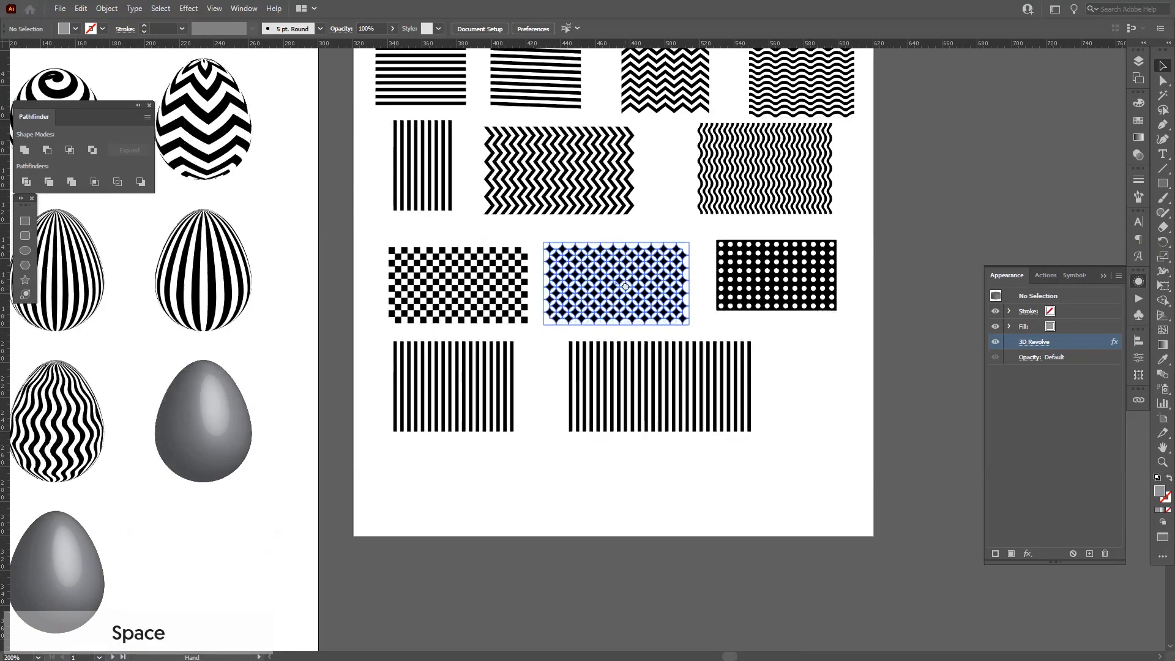
drag(636, 277, 667, 421)
scroll(667, 475, up, 3)
scroll(547, 235, down, 3)
drag(549, 238, 659, 227)
scroll(540, 295, up, 2)
click(547, 301)
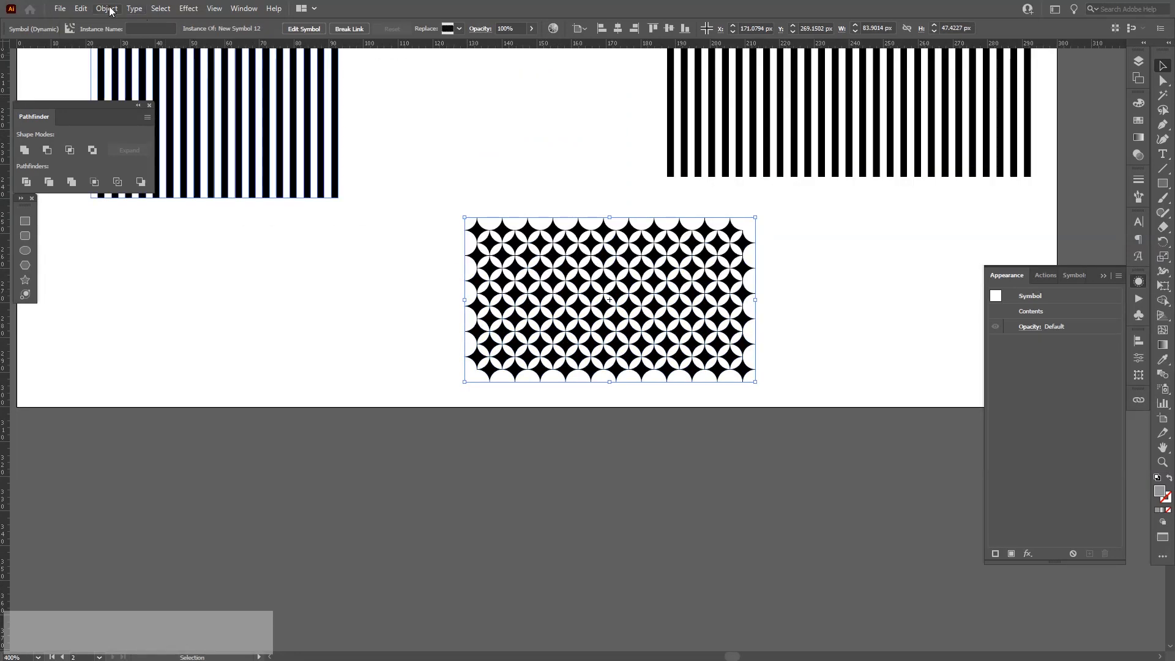
click(106, 8)
click(153, 155)
click(551, 404)
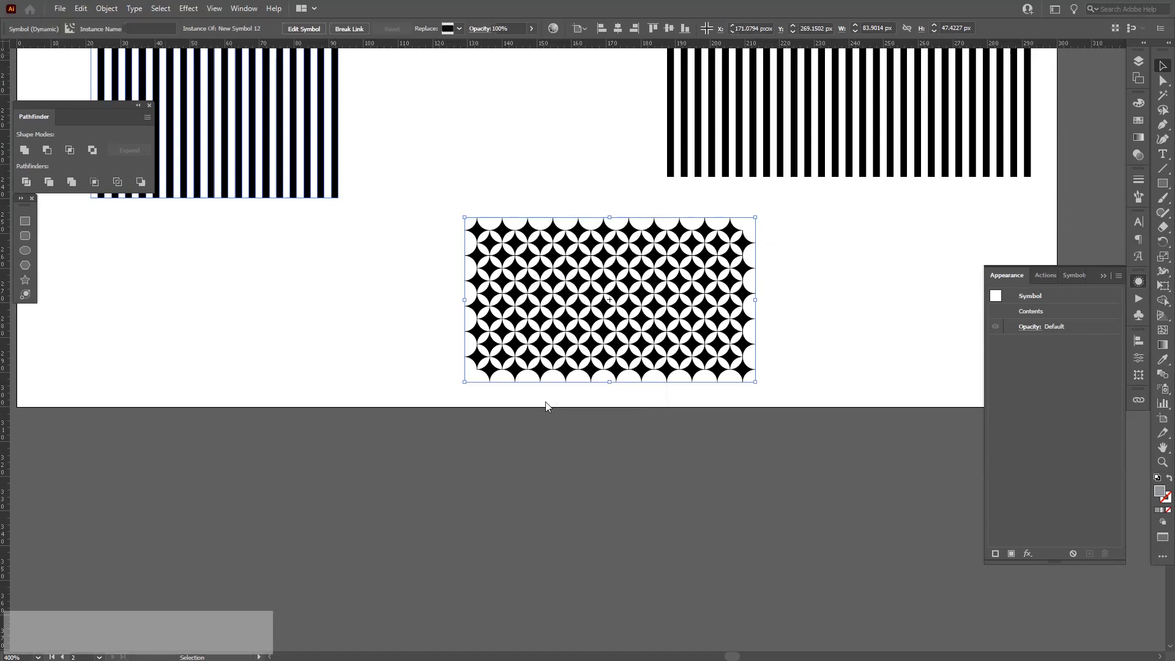
Draw a rectangle over the pattern's left edge and remove the overlapped part with the Shape Builder.
scroll(550, 273, up, 2)
scroll(558, 273, up, 1)
drag(558, 273, 568, 268)
key(m)
mouse_move(272, 128)
mouse_down()
mouse_move(392, 460)
mouse_move(410, 472)
mouse_move(347, 509)
mouse_up()
key(space)
drag(557, 478, 502, 476)
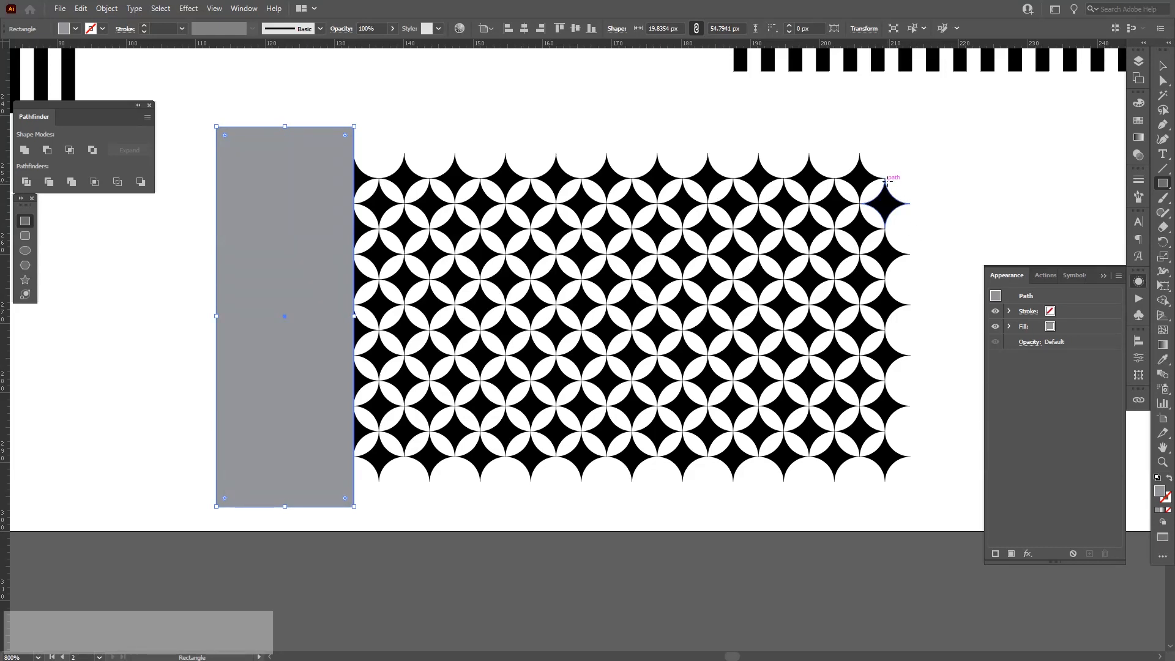
key(v)
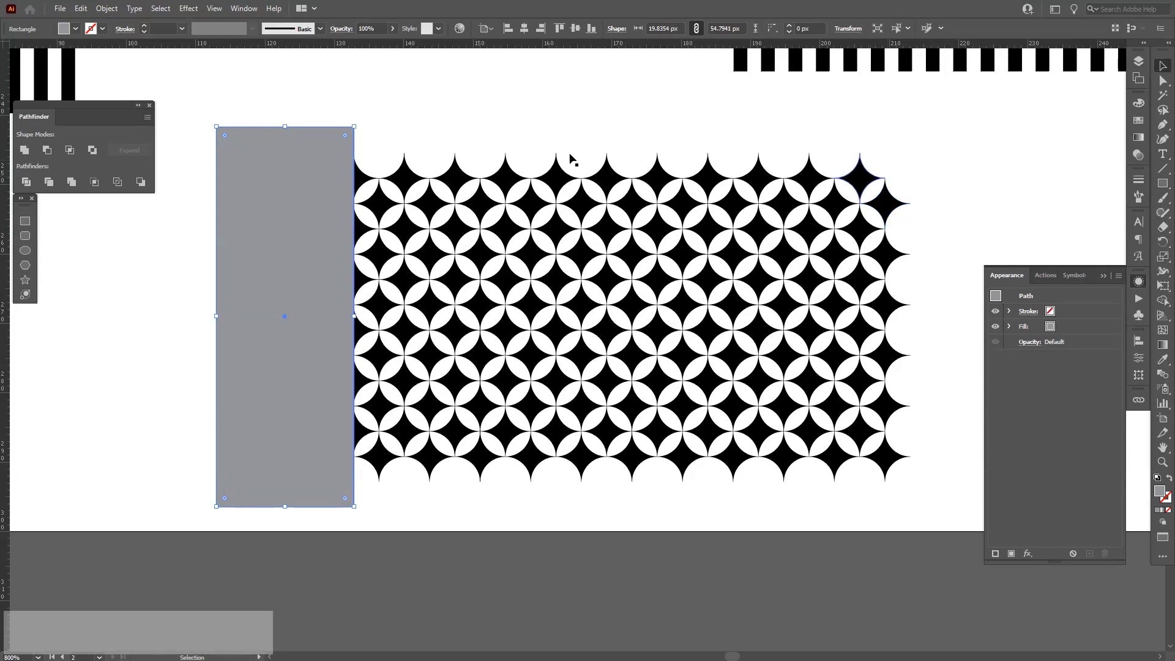
drag(491, 114, 277, 344)
key(shift+m)
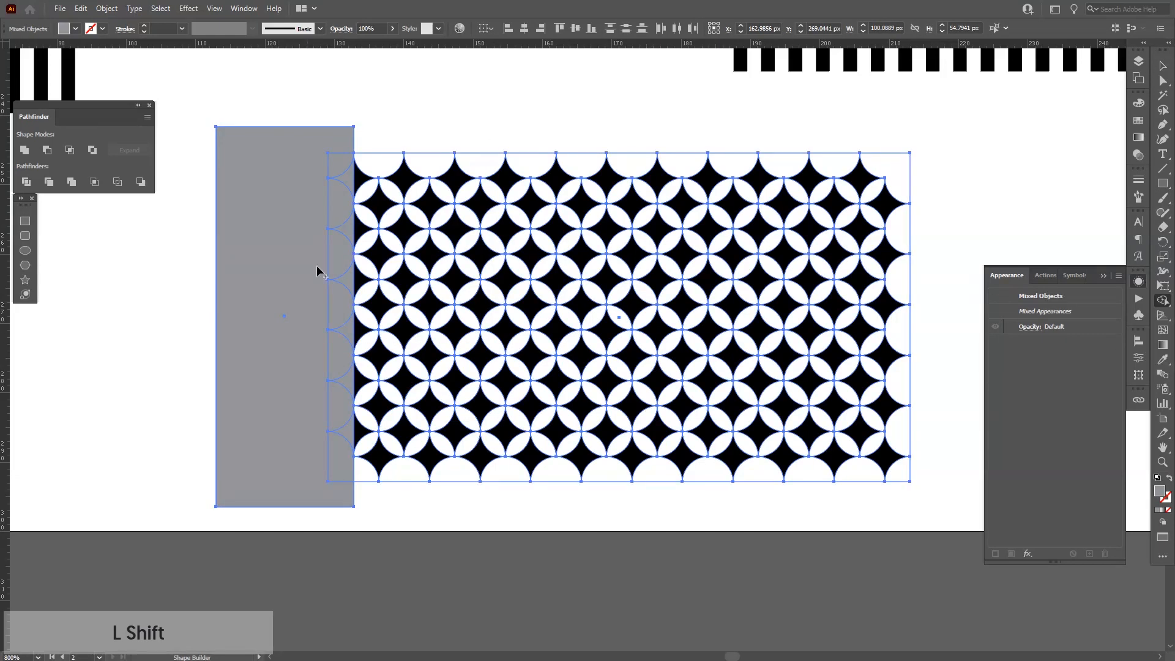
drag(291, 100, 344, 525)
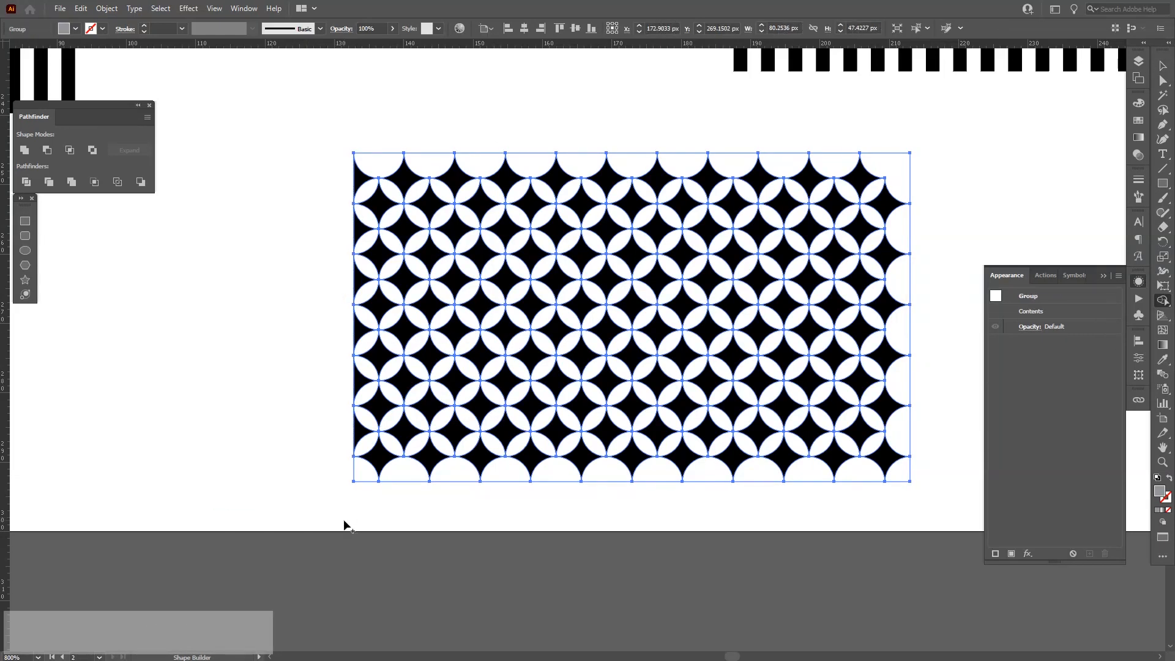
key(v)
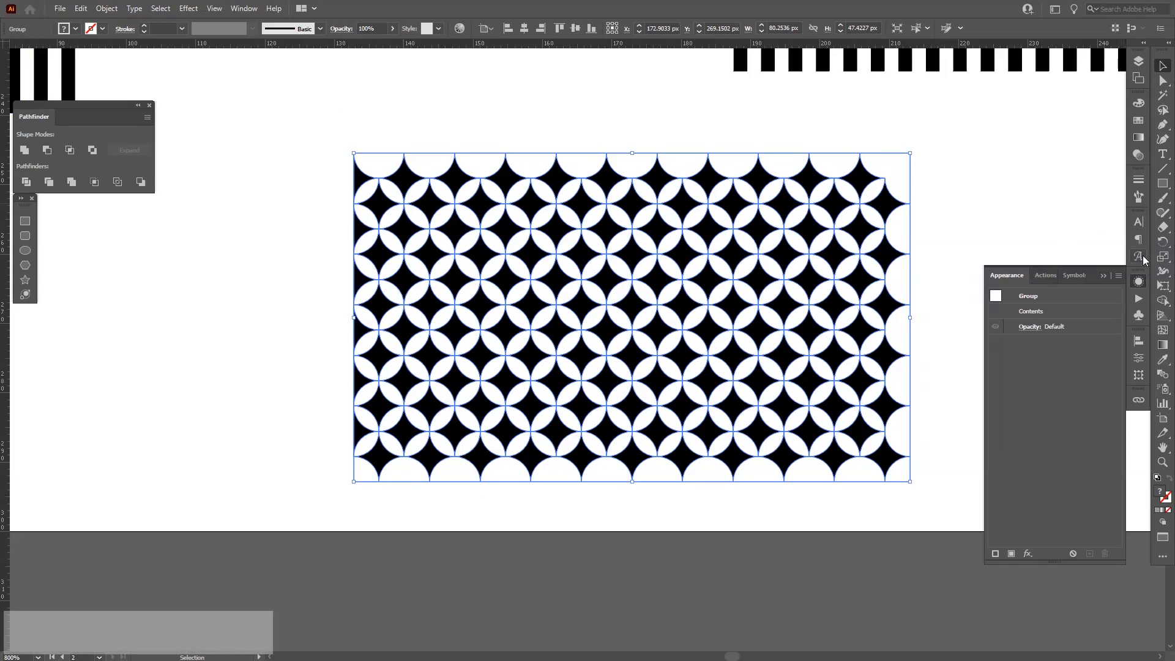
Save the trimmed circle-and-star pattern as a new symbol.
click(1137, 315)
drag(821, 319, 1066, 452)
key(Return)
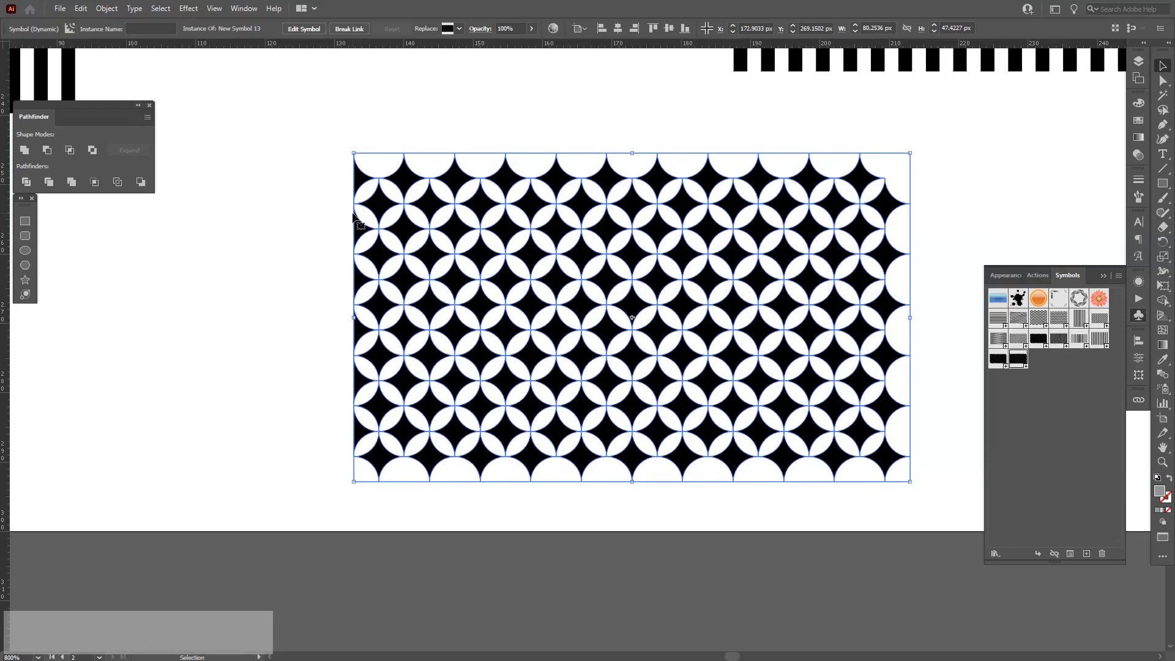
Map New Symbol 13 onto the plain grey egg with Invisible Geometry, scaling it to fit and stretching it slightly wider.
scroll(897, 201, down, 4)
drag(611, 244, 897, 283)
scroll(643, 236, up, 4)
click(487, 260)
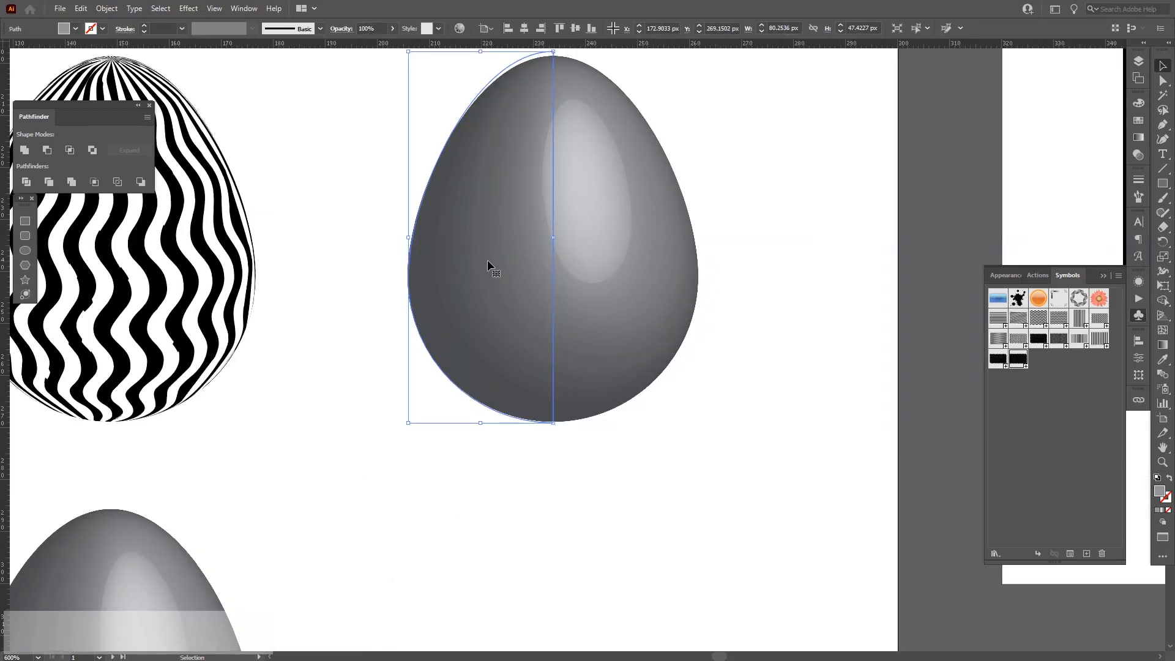
click(1139, 285)
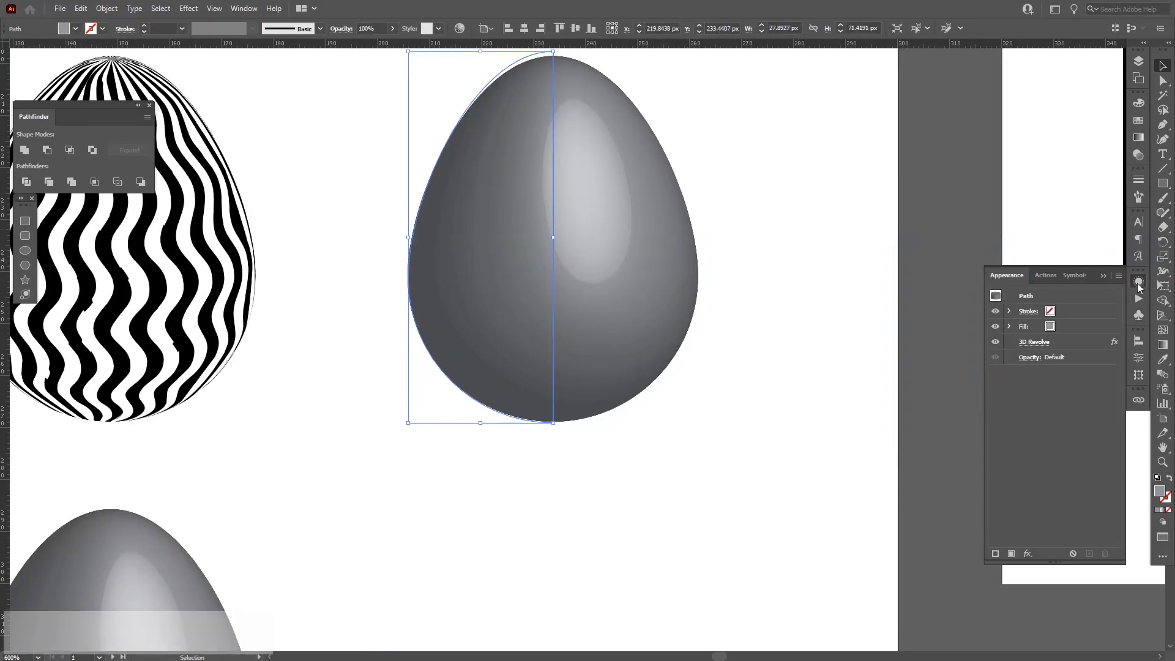
click(1034, 342)
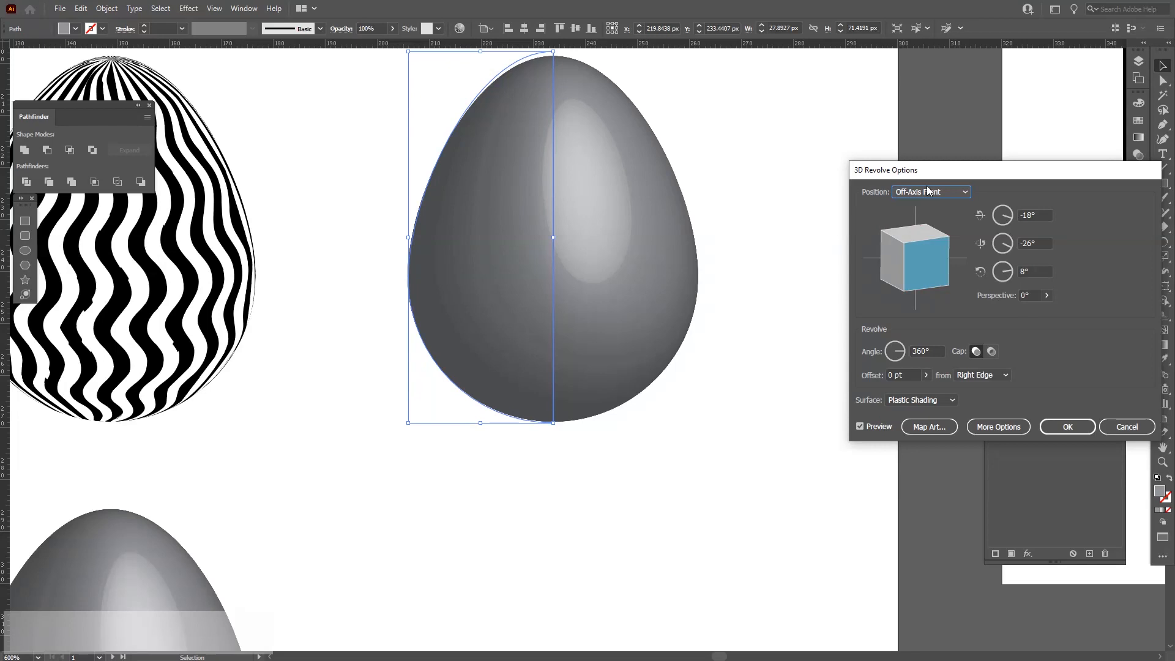
click(929, 425)
click(1129, 384)
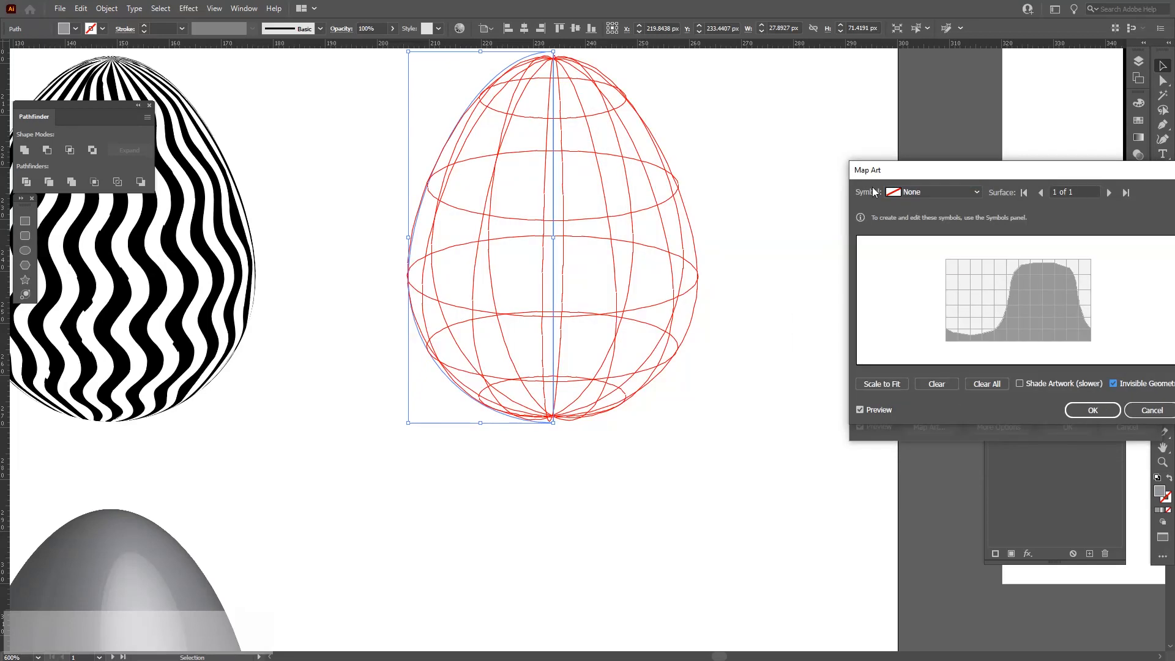
click(913, 193)
click(934, 476)
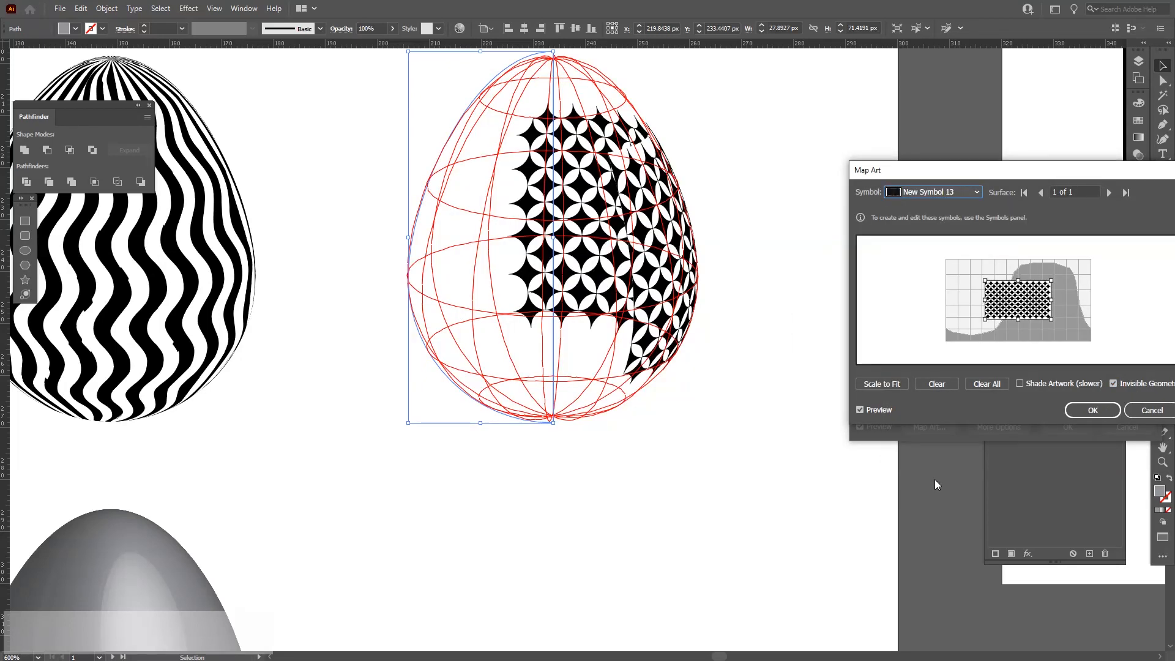
click(898, 386)
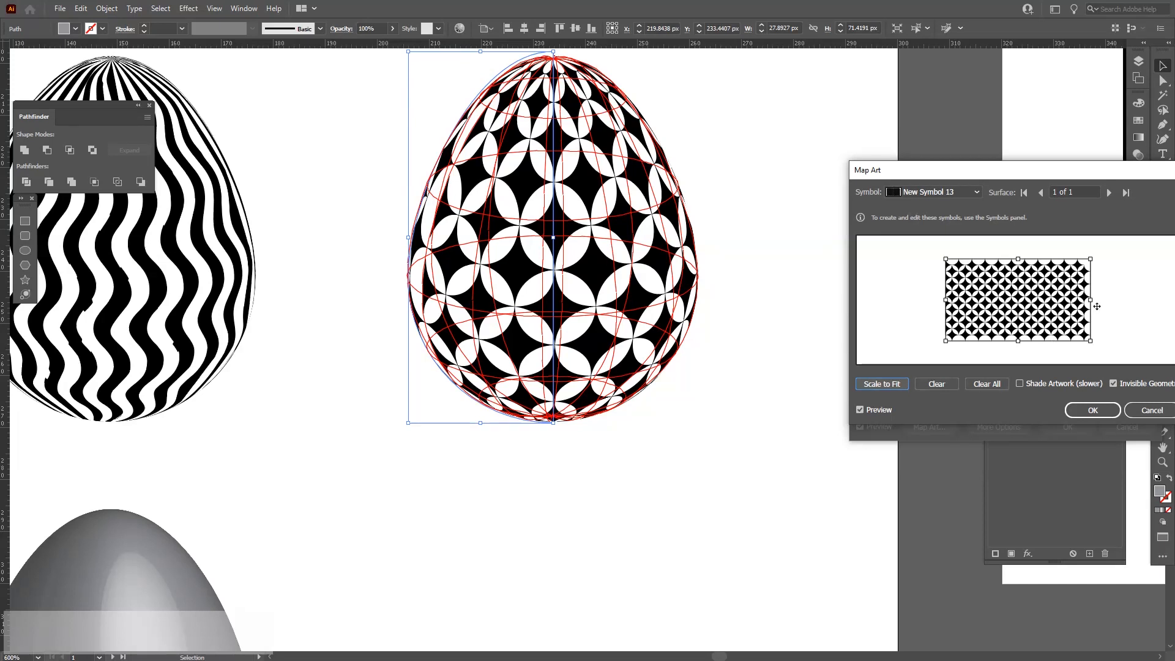
drag(1092, 300, 1107, 303)
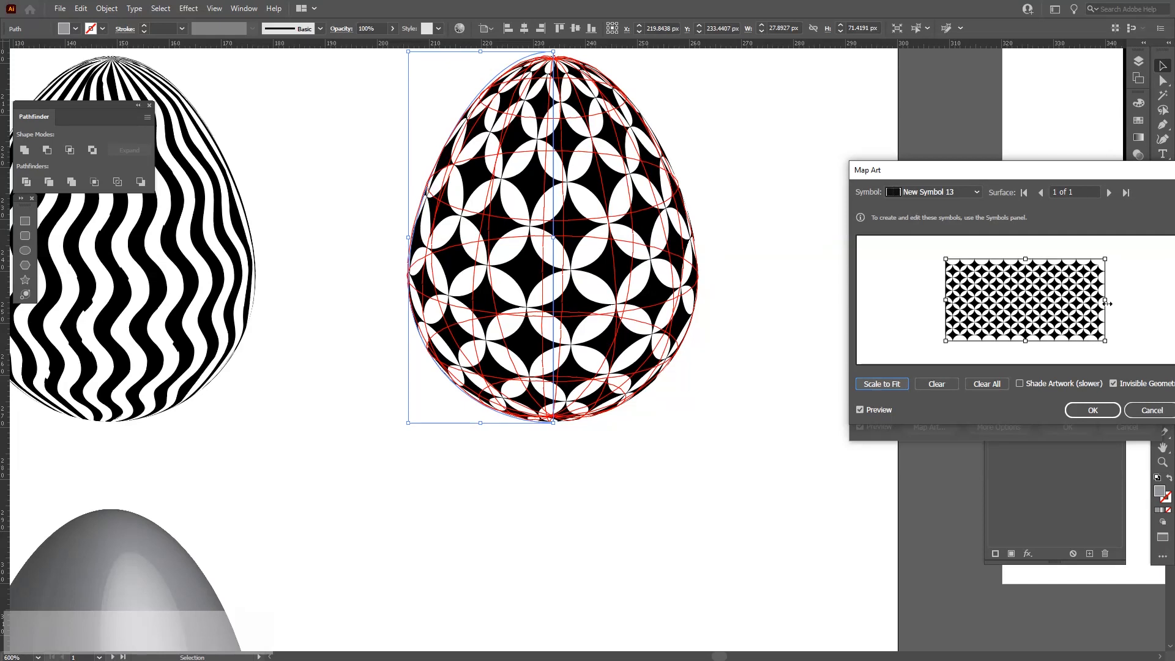
click(1092, 410)
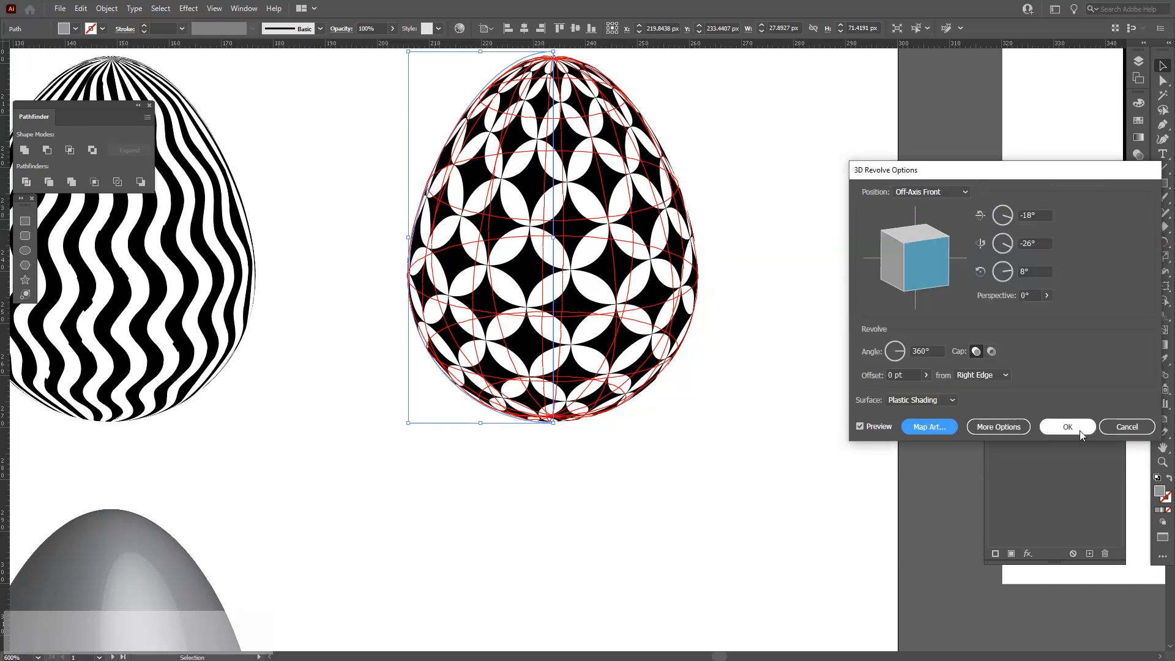
click(1068, 426)
click(828, 415)
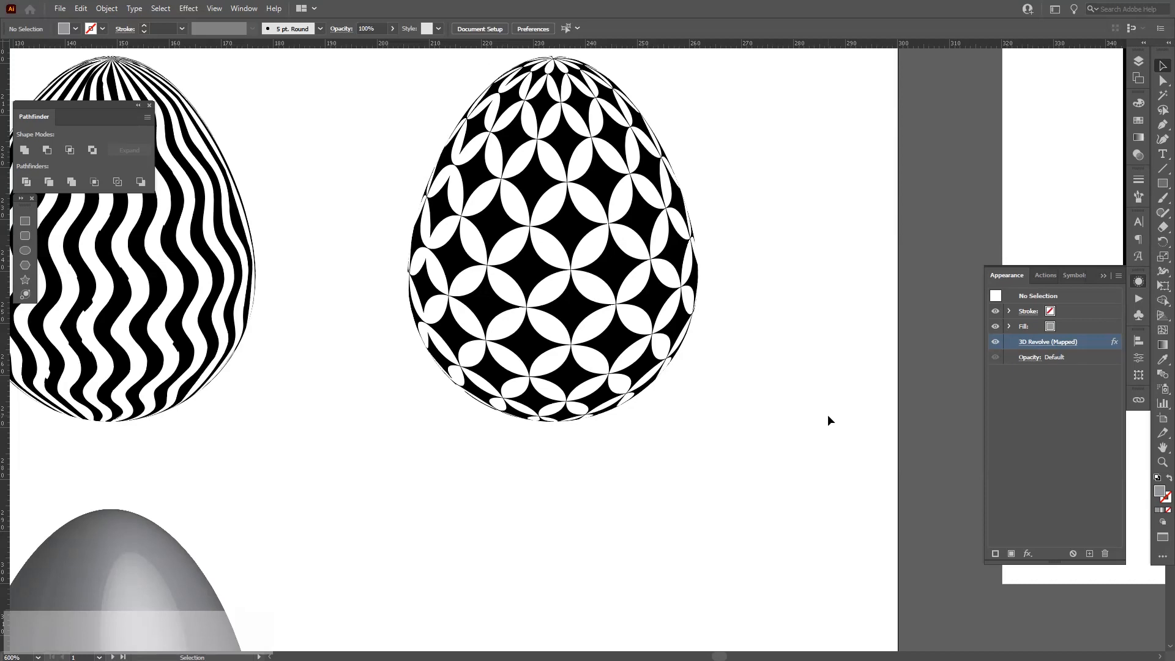
Open the Map Art options for the plain grey egg's 3D Revolve effect and turn on Invisible Geometry.
scroll(827, 414, down, 3)
drag(809, 428, 822, 446)
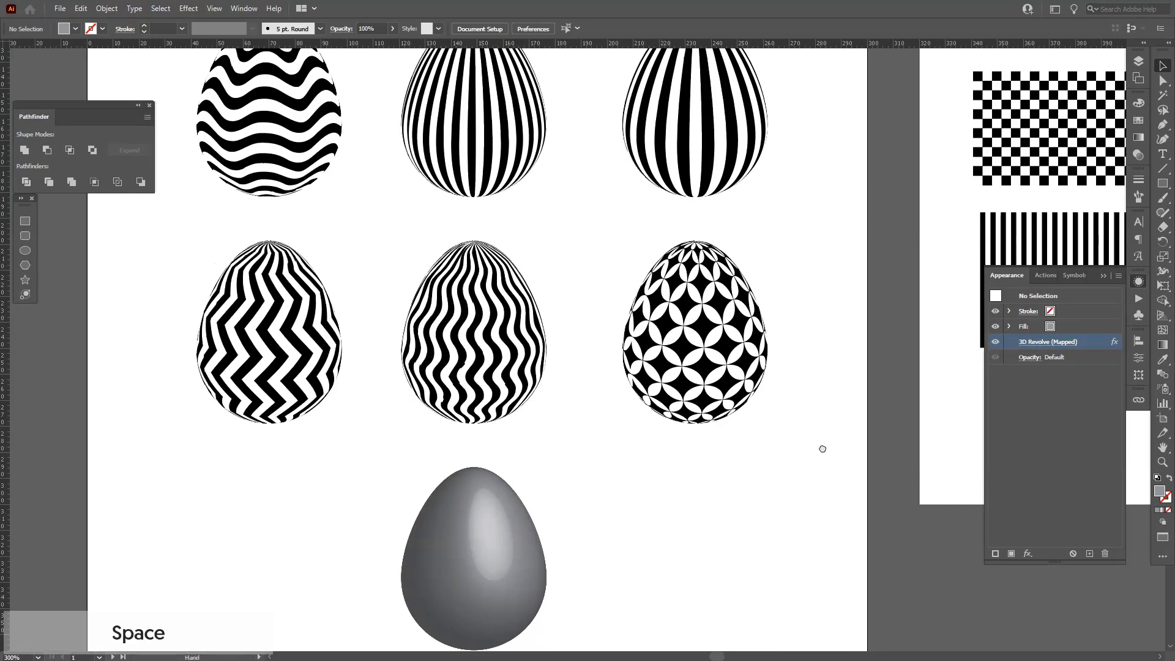
scroll(692, 361, up, 1)
drag(734, 467, 760, 336)
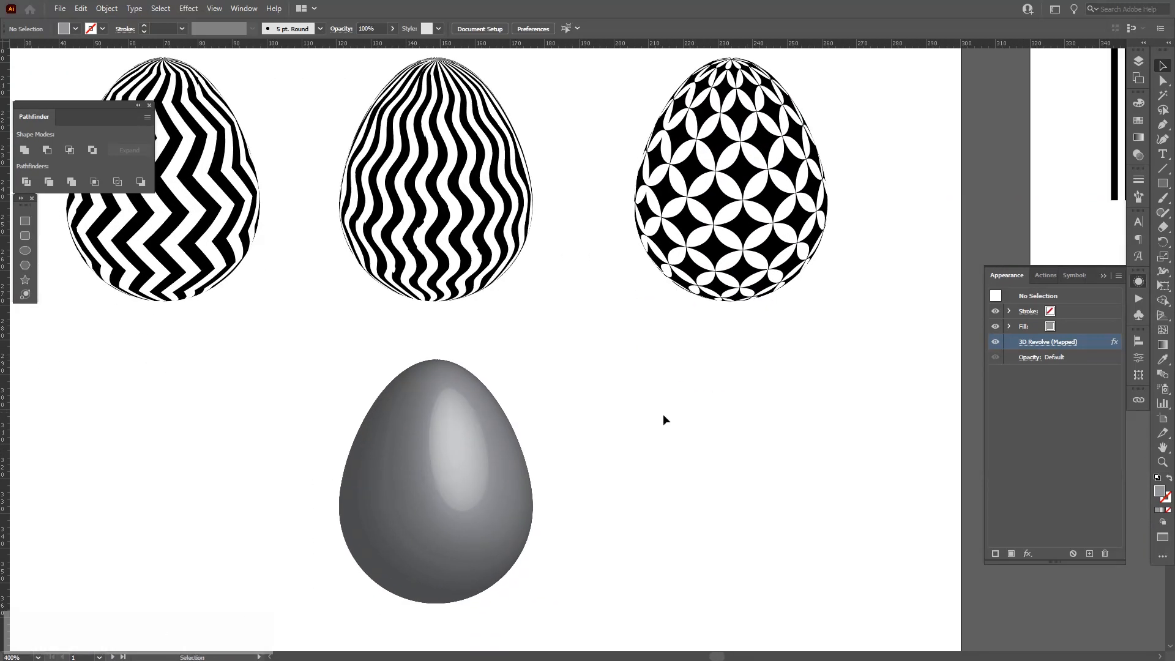
click(388, 502)
drag(420, 433, 494, 480)
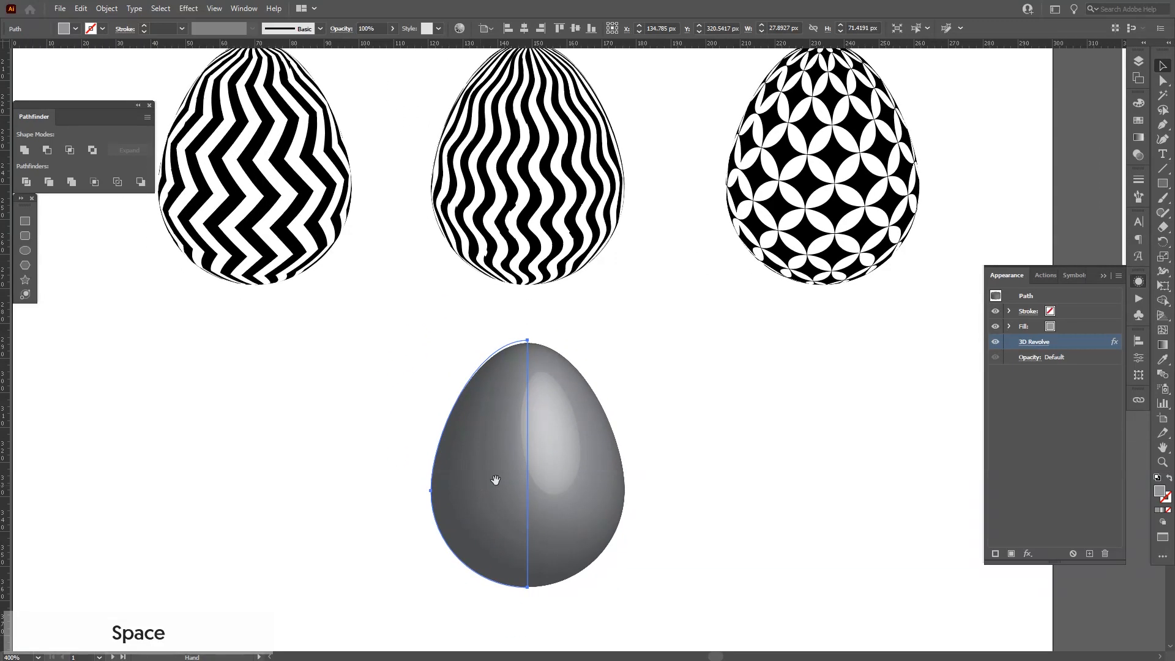
click(1029, 343)
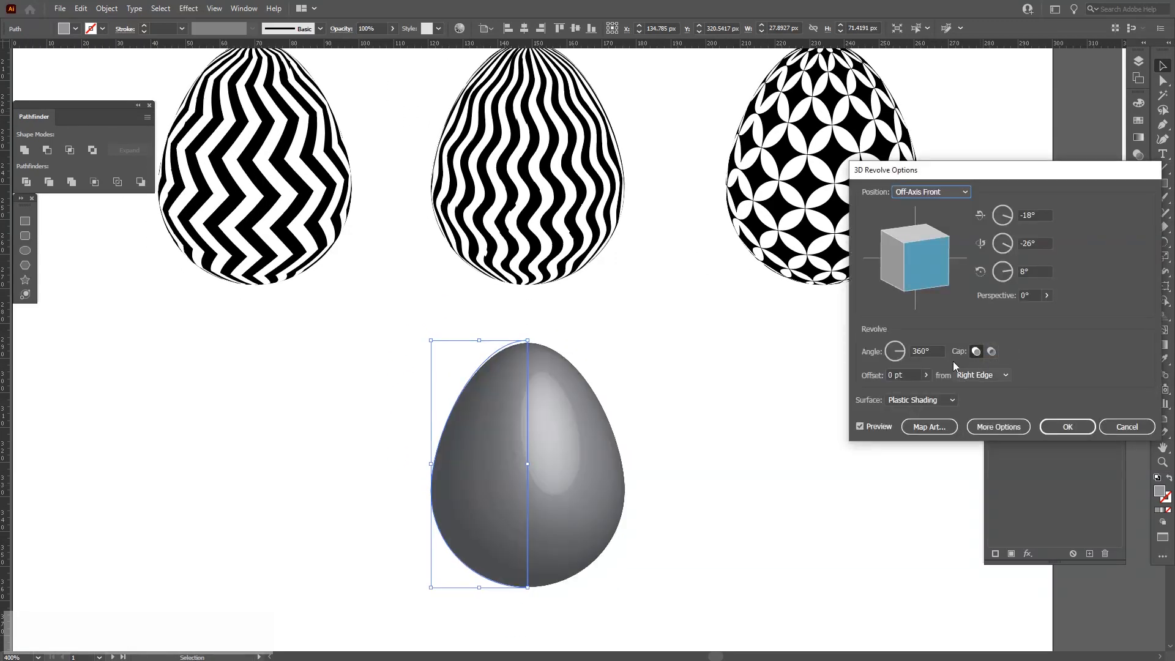
click(927, 426)
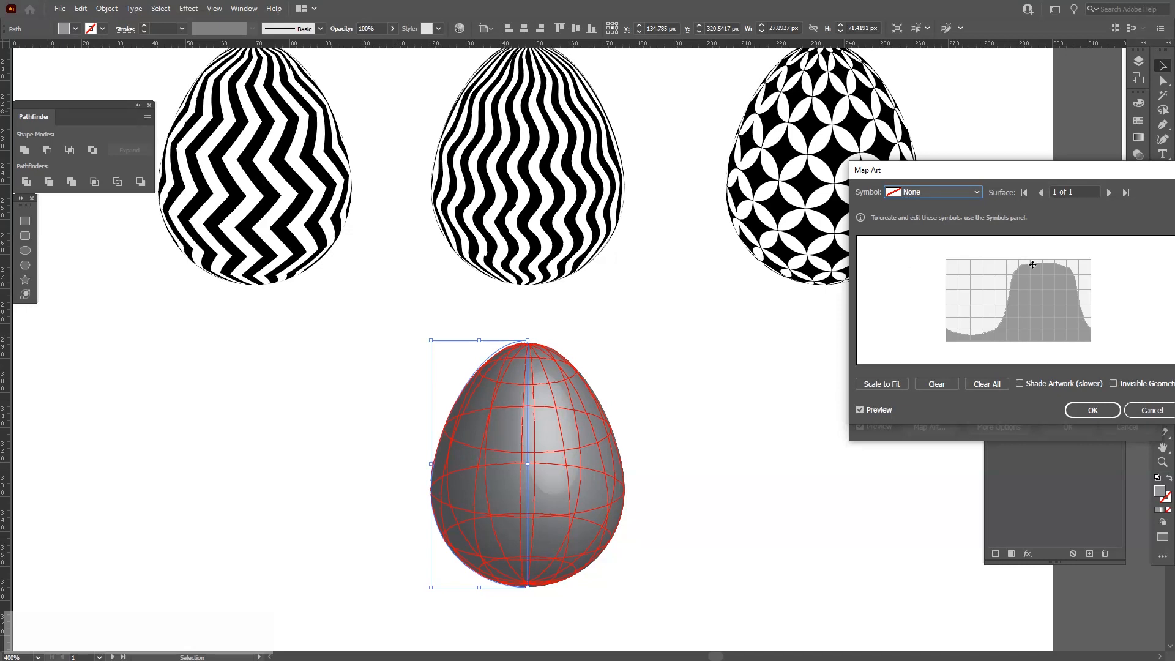
click(1149, 383)
click(922, 192)
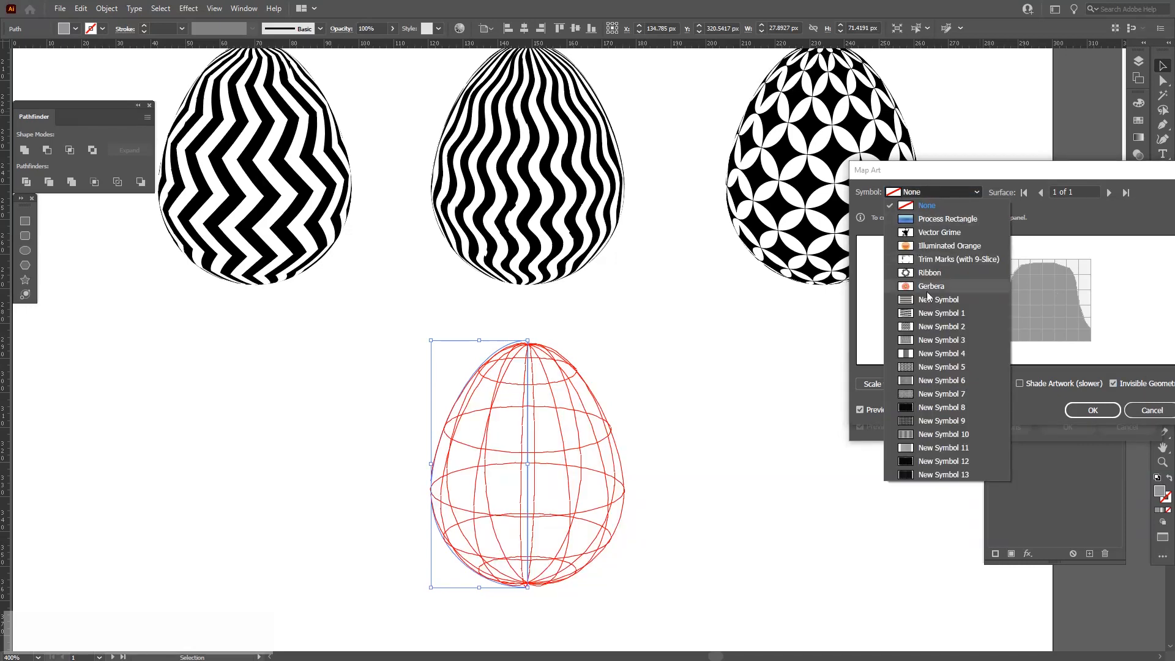
click(942, 405)
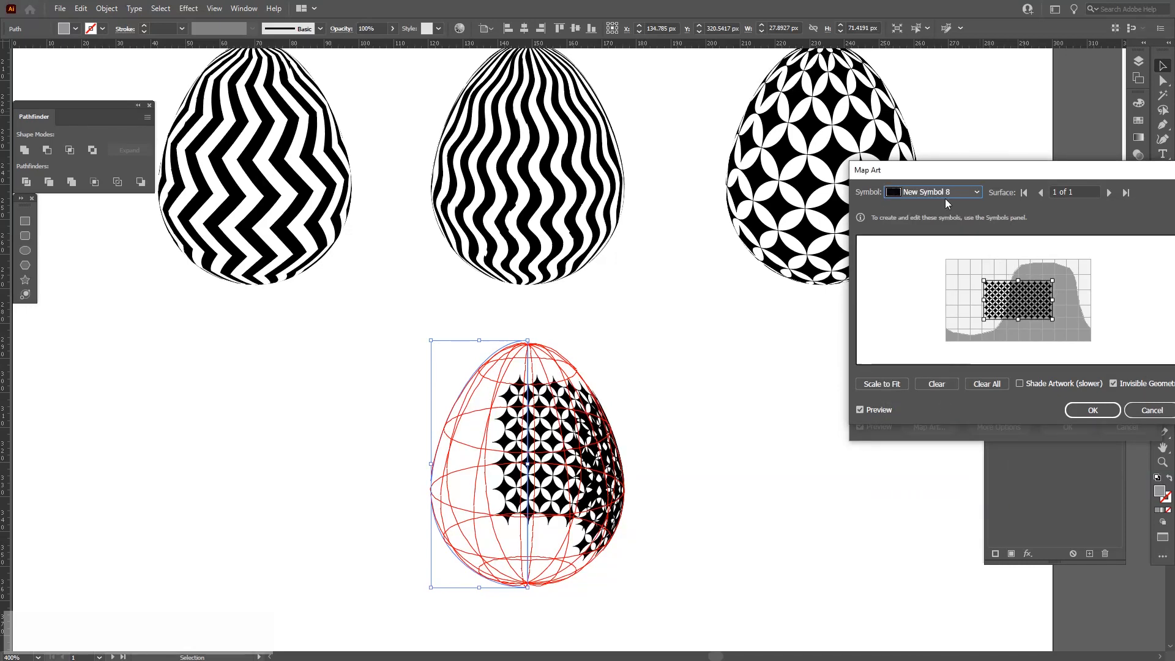
click(939, 384)
Map New Symbol 9 onto the plain grey egg, scaling it to fit, and confirm both dialogs.
click(953, 188)
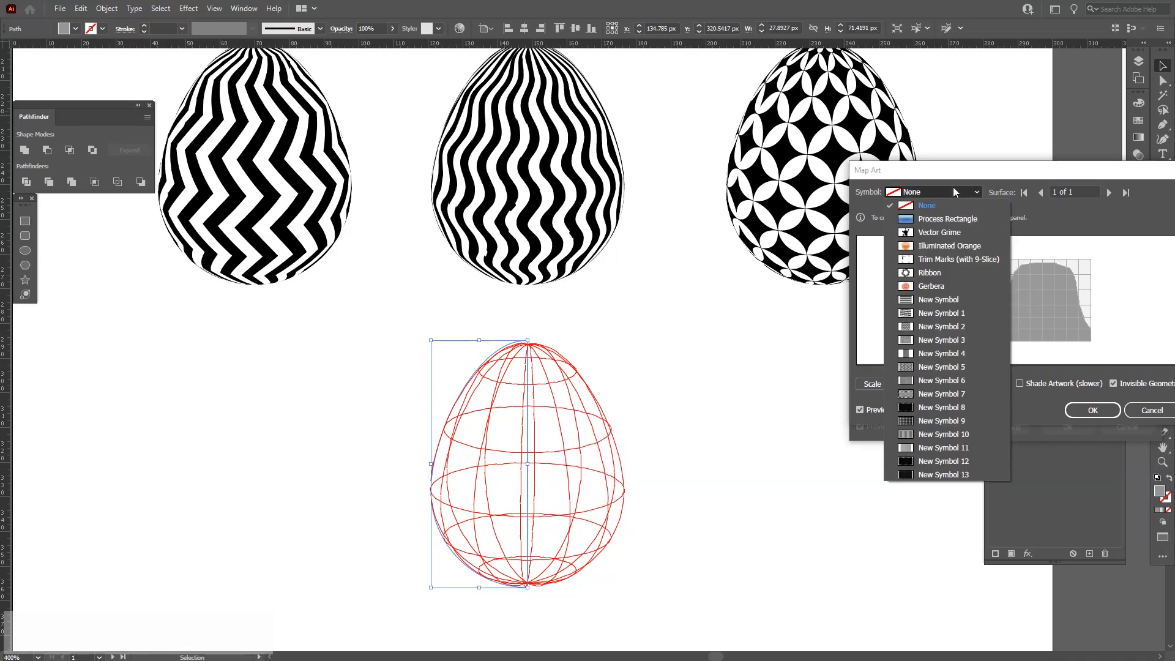
click(939, 418)
click(897, 386)
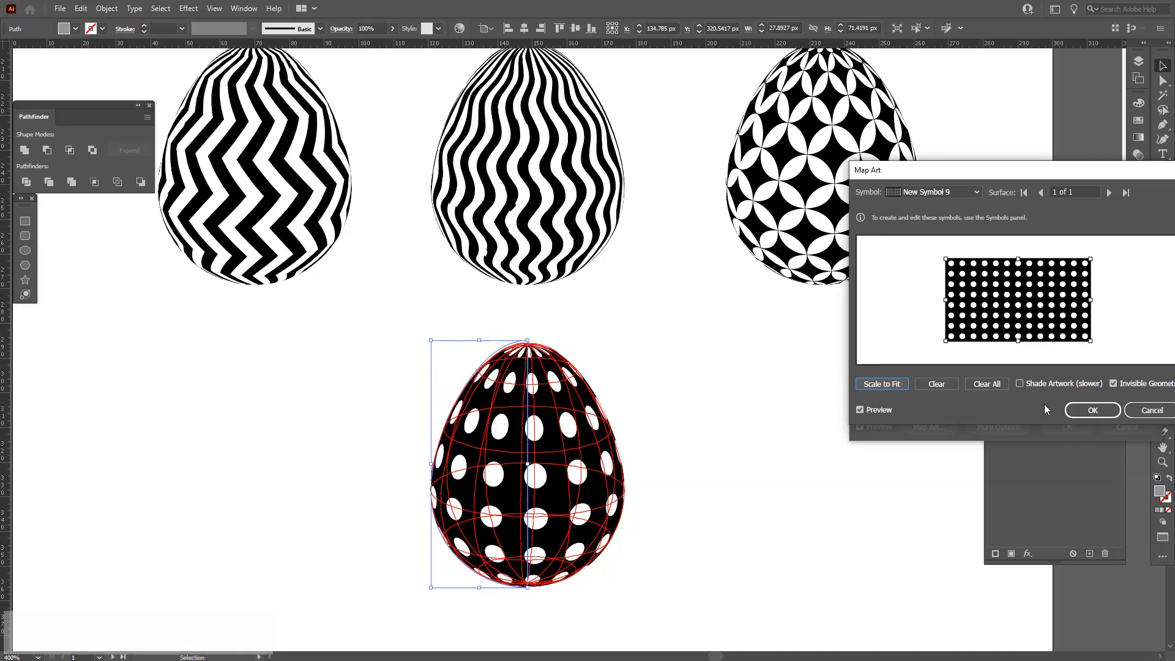
click(1080, 410)
click(1062, 425)
Zoom out and review the full grid of patterned eggs.
click(721, 408)
key(space)
drag(695, 406, 675, 518)
scroll(721, 359, down, 2)
key(space)
scroll(681, 398, up, 1)
scroll(681, 398, down, 2)
key(space)
scroll(681, 494, up, 1)
key(space)
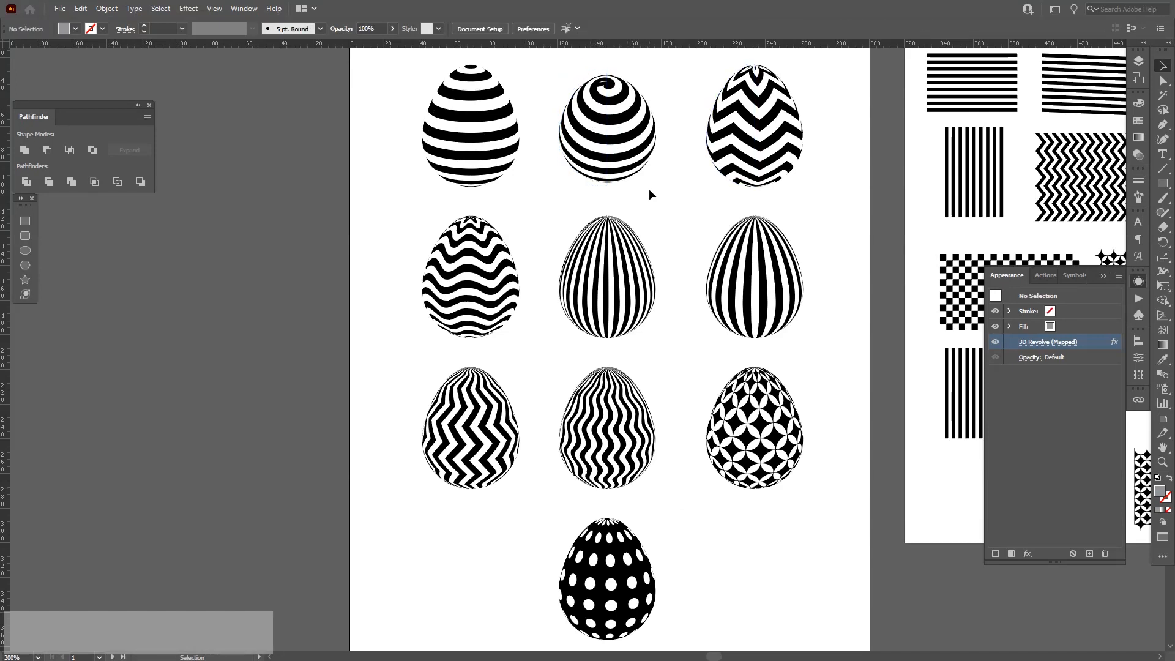
click(1104, 276)
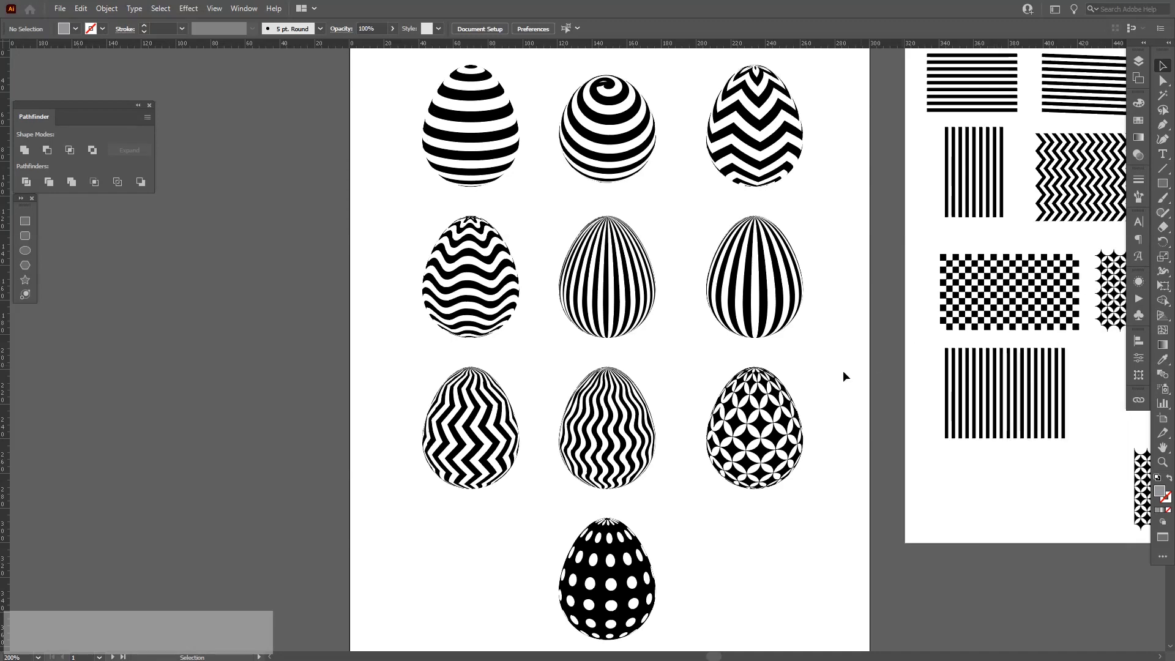